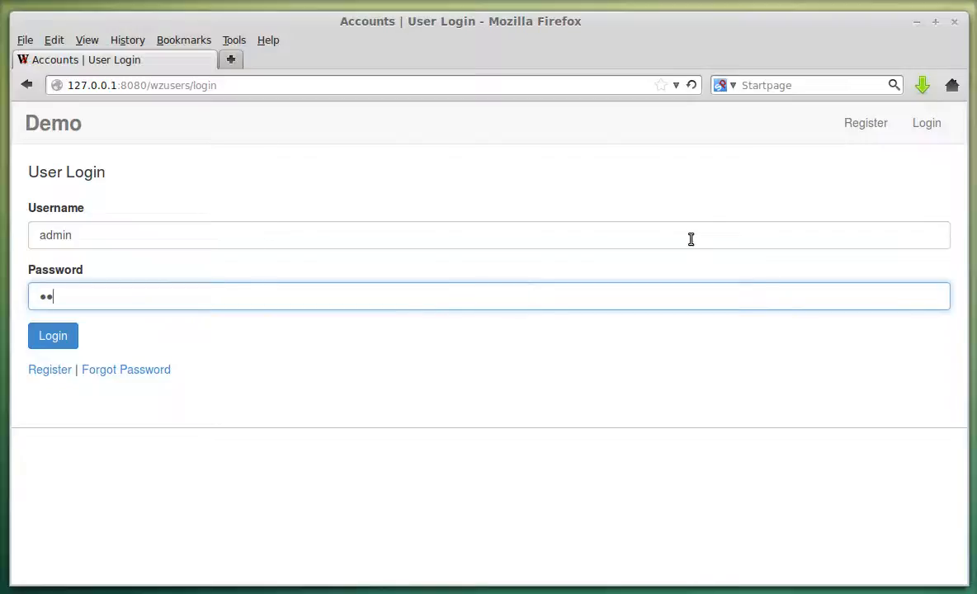
Log in as admin and activate the 'demo' account to reach its Account Dashboard.
{"action": "key", "text": "Return"}
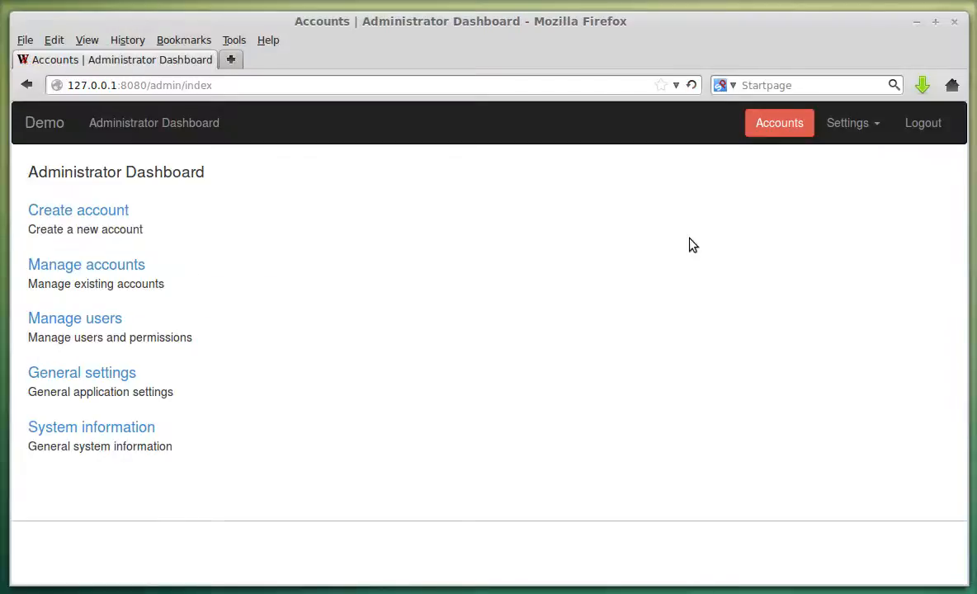
{"action": "left_click", "coordinate": [774, 125]}
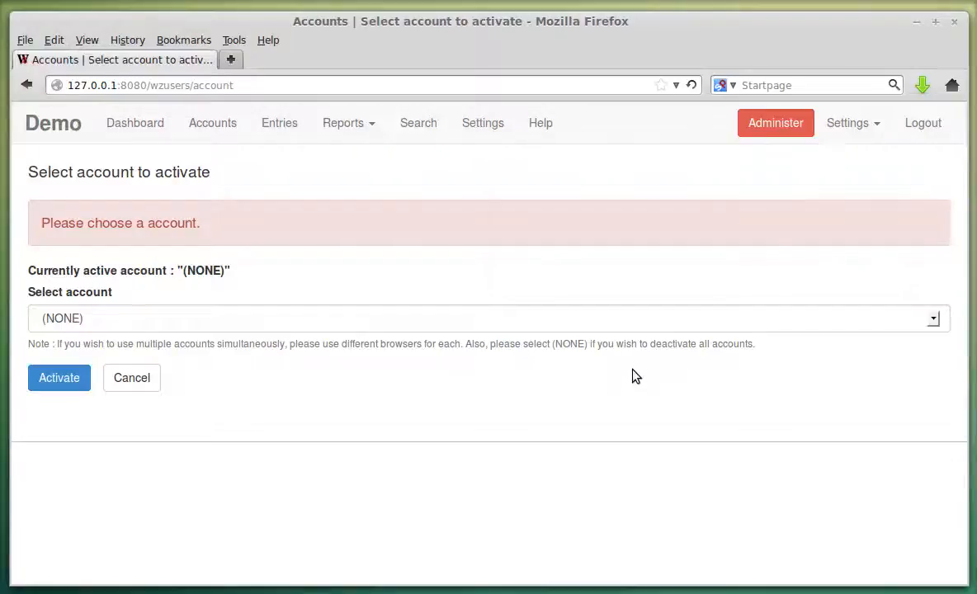
{"action": "left_click", "coordinate": [408, 326]}
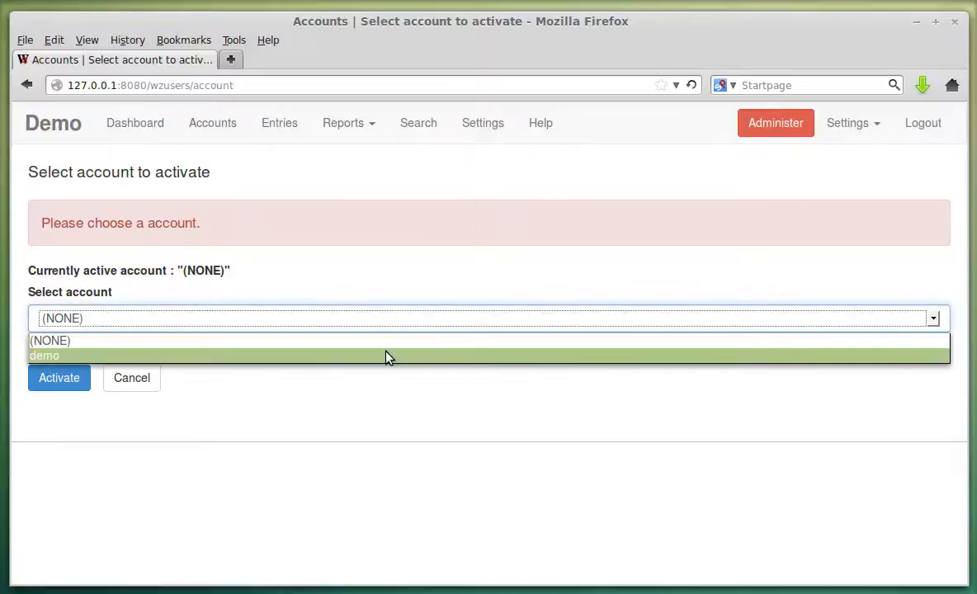
{"action": "left_click", "coordinate": [388, 356]}
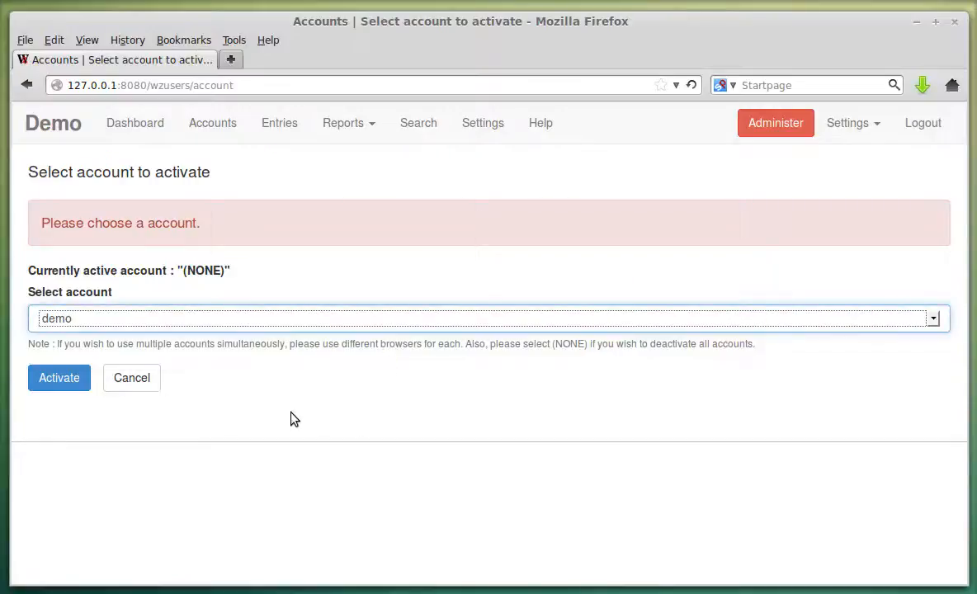
{"action": "left_click", "coordinate": [61, 381]}
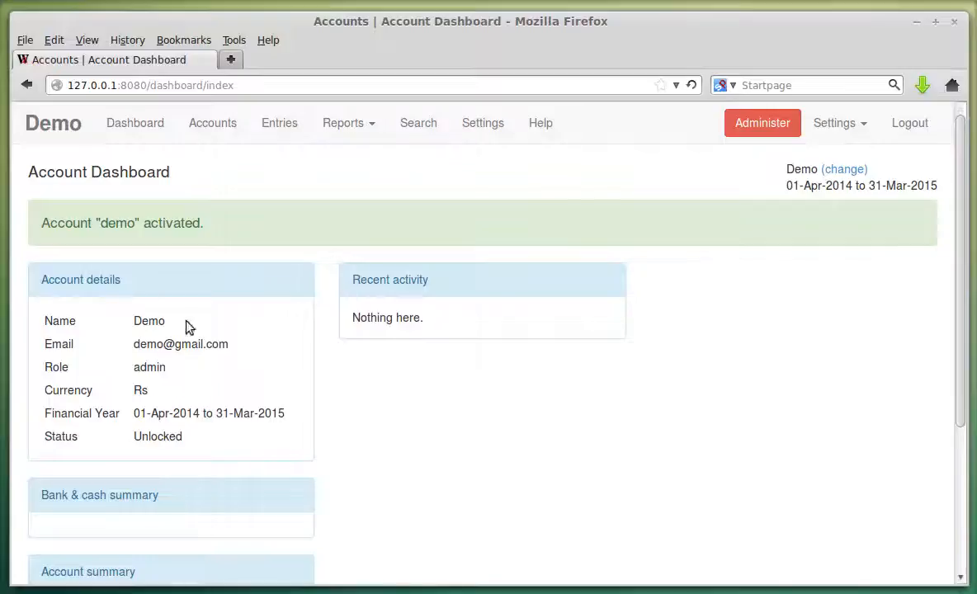
{"action": "scroll", "coordinate": [229, 338], "scroll_direction": "down", "scroll_amount": 3}
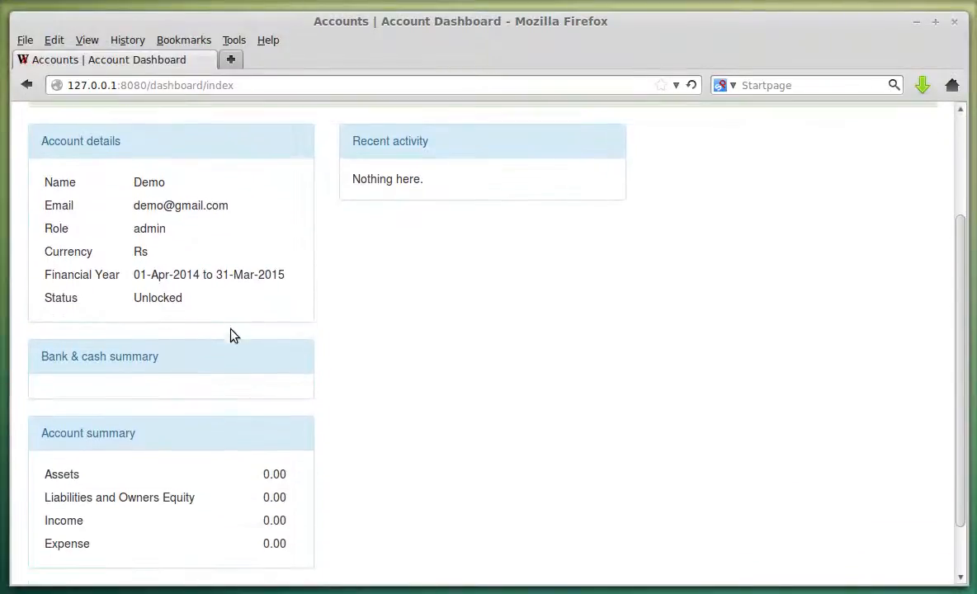
{"action": "left_click_drag", "start_coordinate": [43, 178], "coordinate": [195, 199]}
{"action": "left_click", "coordinate": [195, 199]}
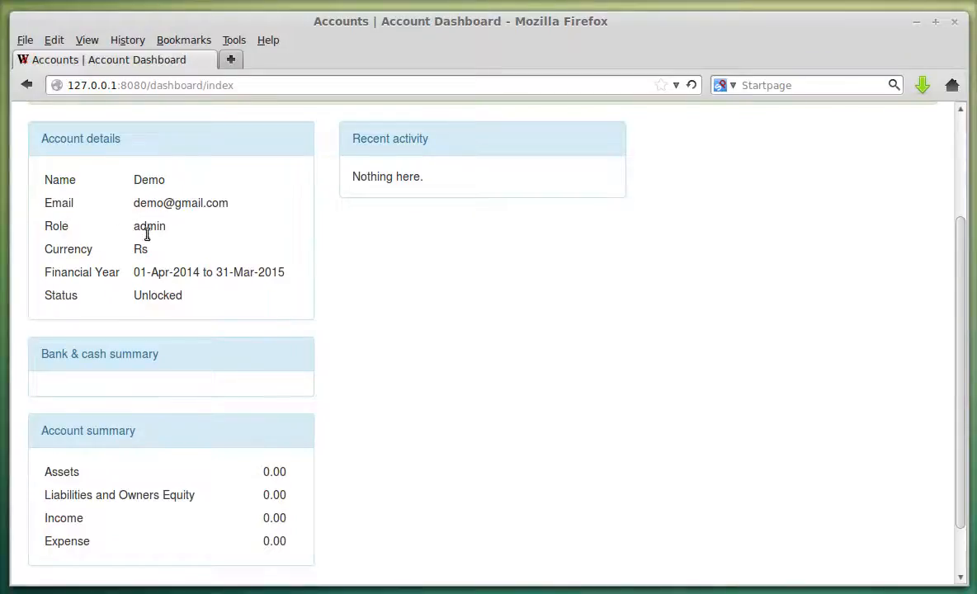
{"action": "left_click_drag", "start_coordinate": [45, 278], "coordinate": [285, 284]}
{"action": "left_click", "coordinate": [116, 277]}
{"action": "left_click", "coordinate": [288, 285]}
{"action": "scroll", "coordinate": [199, 304], "scroll_direction": "down", "scroll_amount": 2}
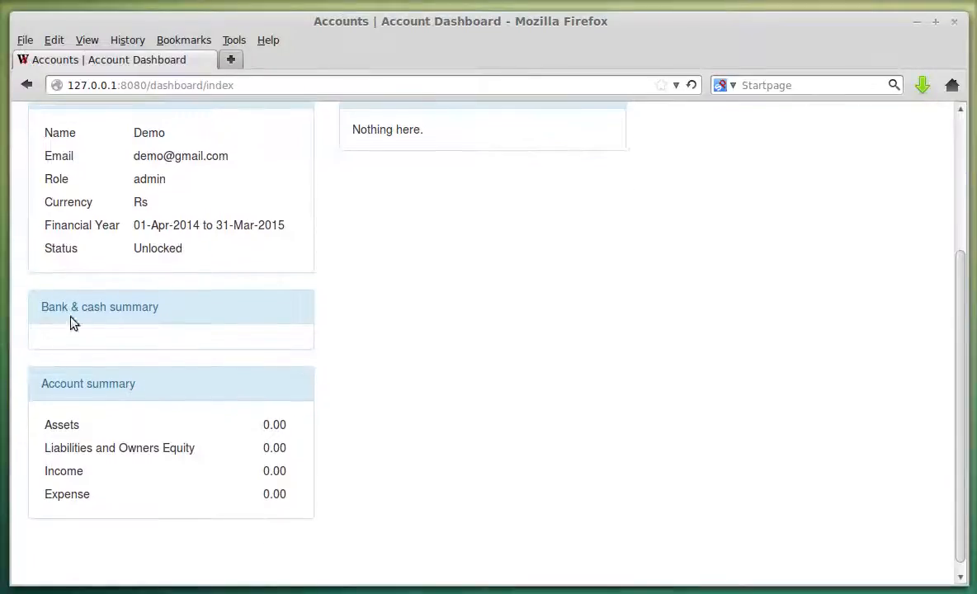
{"action": "left_click_drag", "start_coordinate": [37, 312], "coordinate": [177, 325]}
{"action": "left_click", "coordinate": [169, 327]}
{"action": "left_click_drag", "start_coordinate": [38, 422], "coordinate": [277, 493]}
{"action": "left_click", "coordinate": [264, 499]}
{"action": "scroll", "coordinate": [318, 403], "scroll_direction": "up", "scroll_amount": 4}
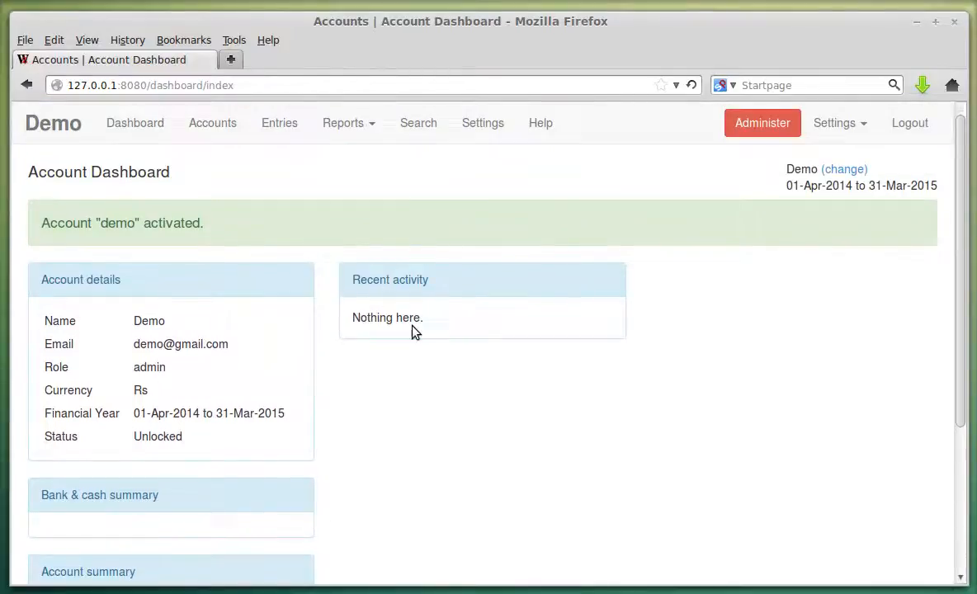
{"action": "left_click", "coordinate": [155, 130]}
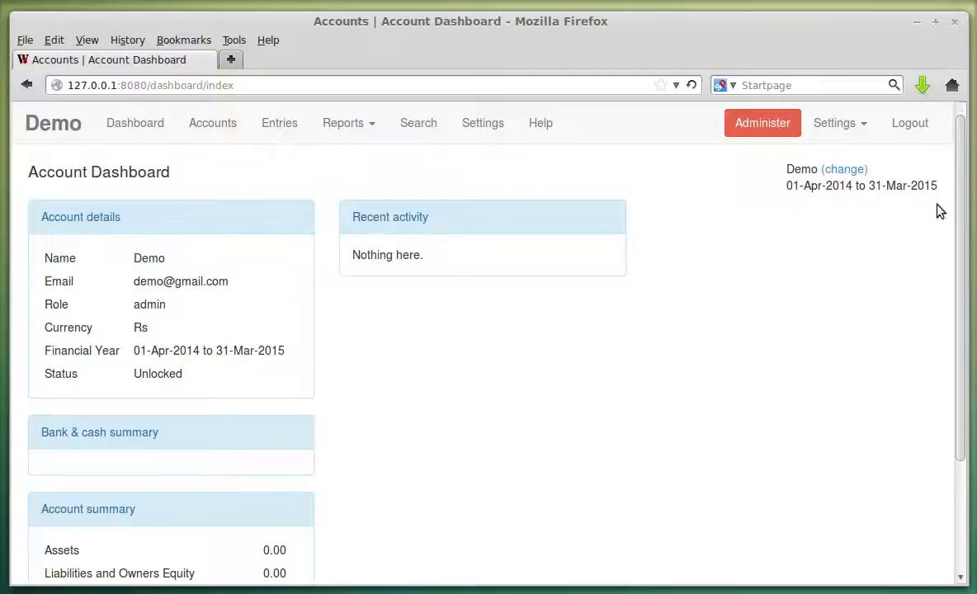
{"action": "double_click", "coordinate": [790, 170]}
{"action": "left_click", "coordinate": [804, 188]}
{"action": "double_click", "coordinate": [797, 170]}
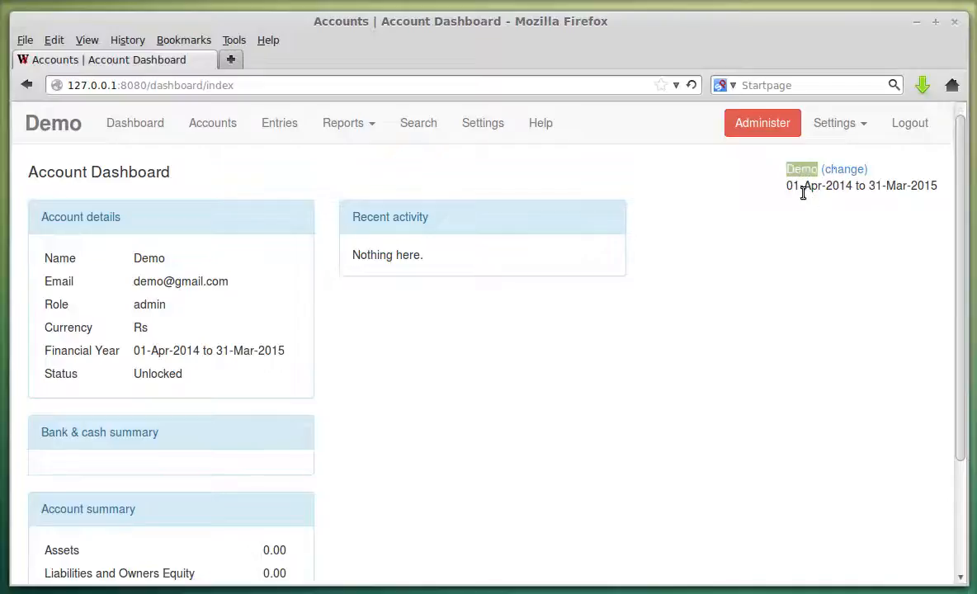
{"action": "left_click", "coordinate": [798, 189]}
{"action": "left_click_drag", "start_coordinate": [790, 180], "coordinate": [930, 183]}
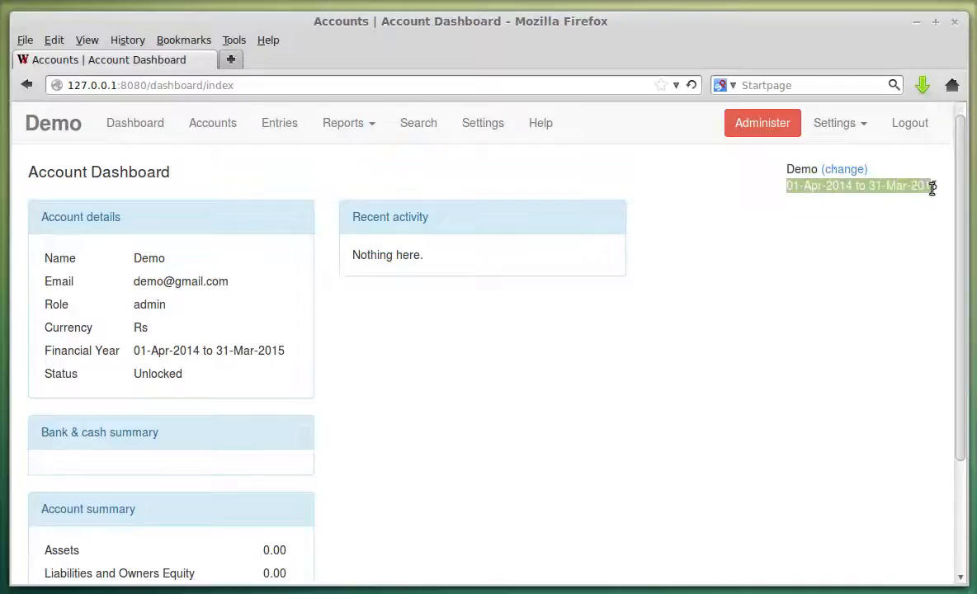
{"action": "left_click", "coordinate": [858, 225]}
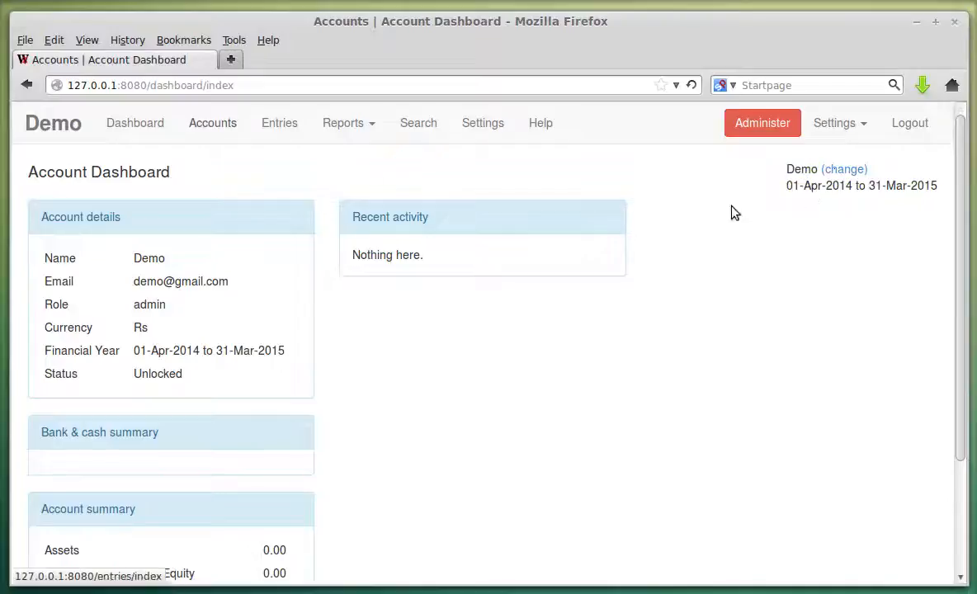
Open the Chart Of Accounts and review the Assets, Liabilities, Incomes and Expenses groups.
{"action": "left_click", "coordinate": [214, 135]}
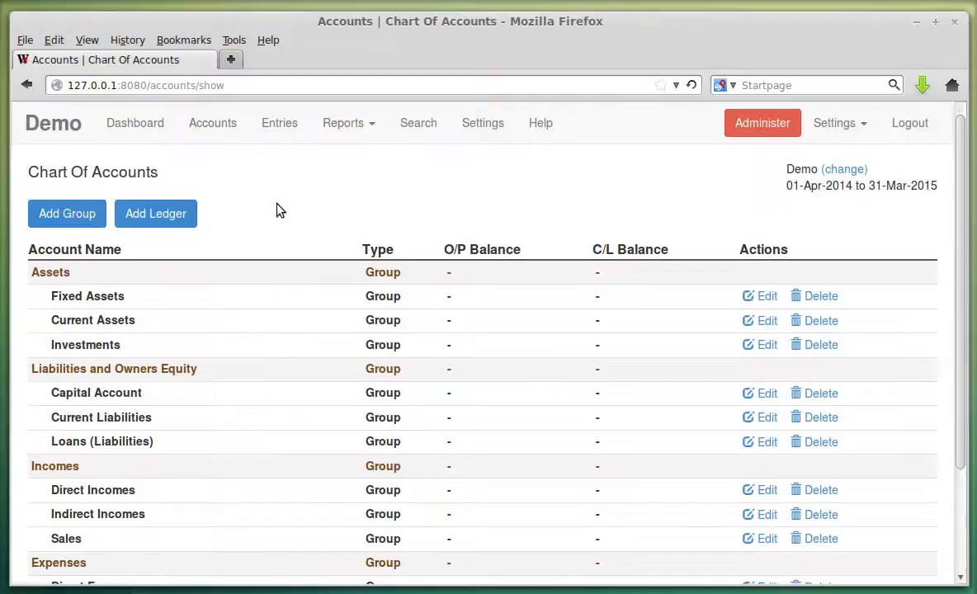
{"action": "scroll", "coordinate": [264, 223], "scroll_direction": "down", "scroll_amount": 3}
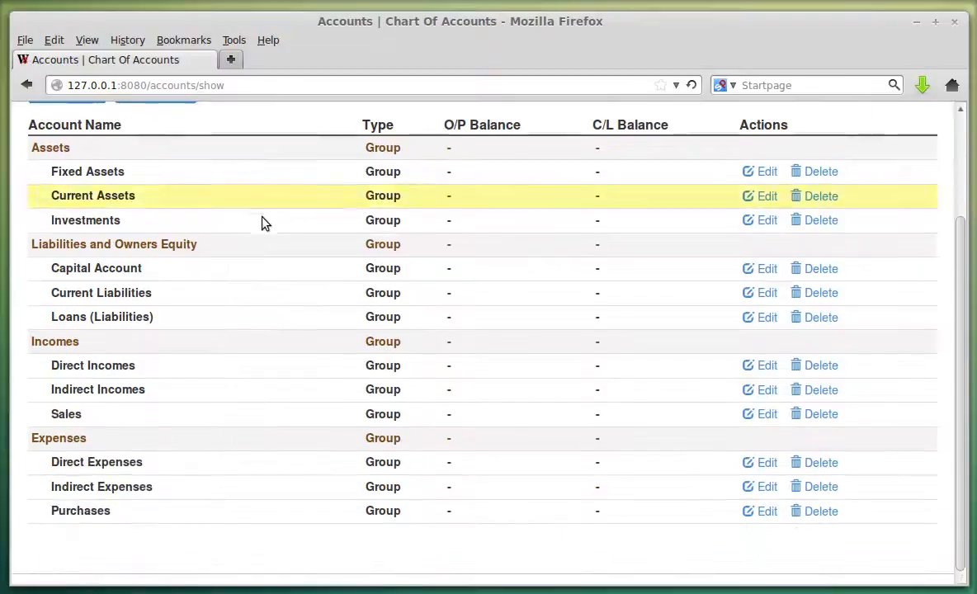
{"action": "scroll", "coordinate": [105, 250], "scroll_direction": "up", "scroll_amount": 1}
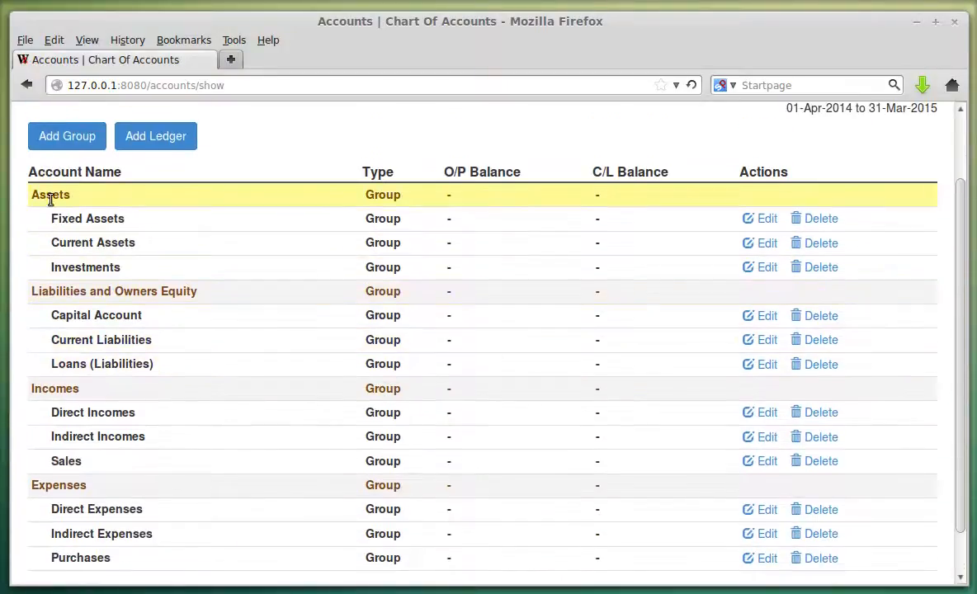
{"action": "double_click", "coordinate": [69, 290]}
{"action": "double_click", "coordinate": [66, 388]}
{"action": "double_click", "coordinate": [72, 485]}
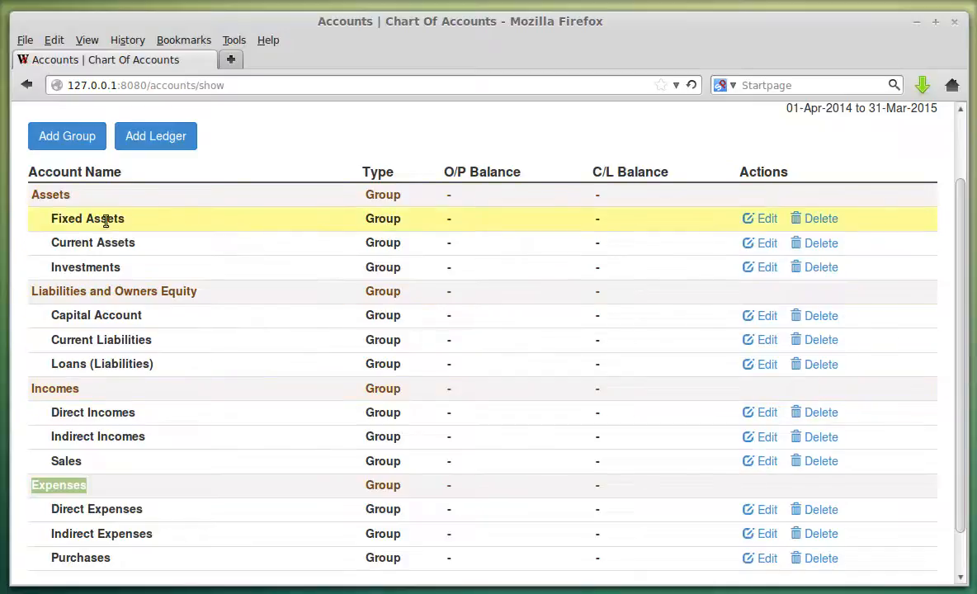
{"action": "left_click_drag", "start_coordinate": [51, 219], "coordinate": [124, 262]}
{"action": "left_click", "coordinate": [127, 272]}
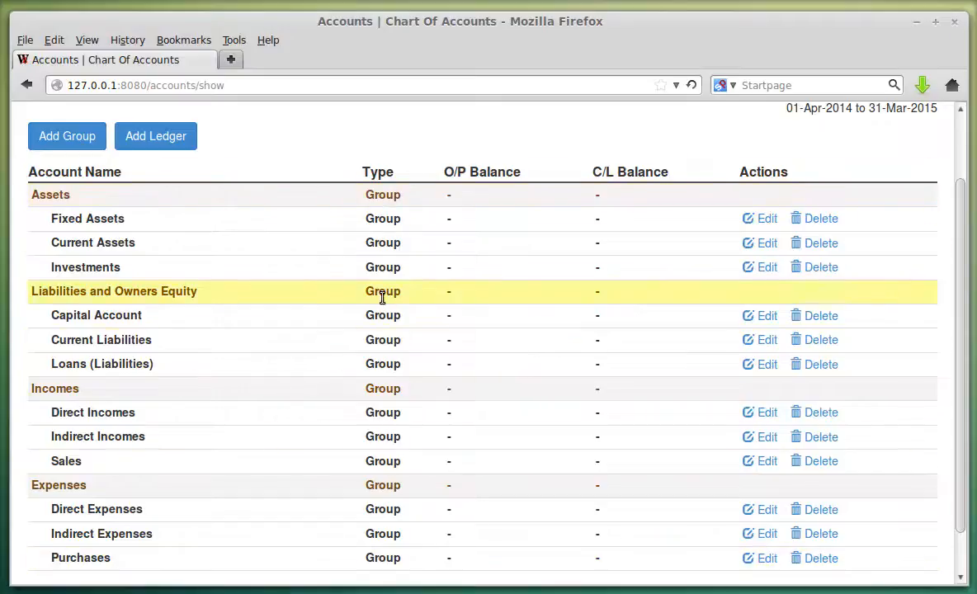
{"action": "scroll", "coordinate": [247, 289], "scroll_direction": "up", "scroll_amount": 1}
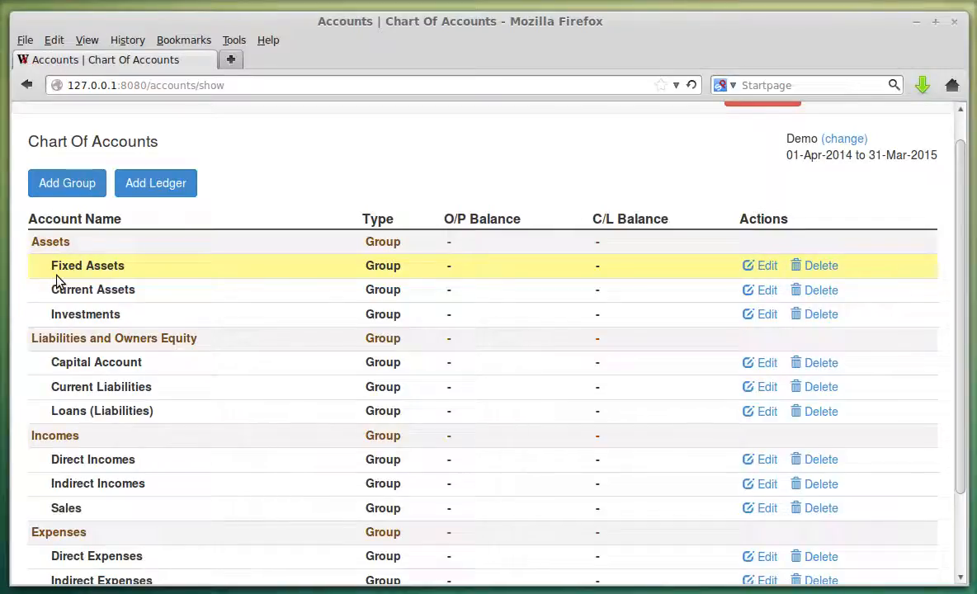
{"action": "scroll", "coordinate": [362, 370], "scroll_direction": "up", "scroll_amount": 1}
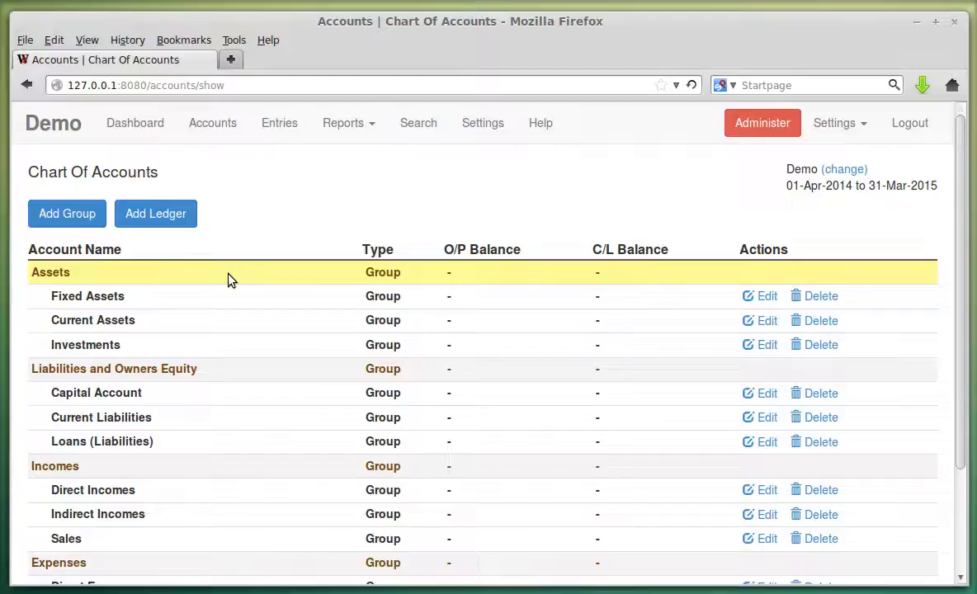
Start a new group named Saving Bank Accounts with Current Assets as its parent.
{"action": "left_click", "coordinate": [89, 213]}
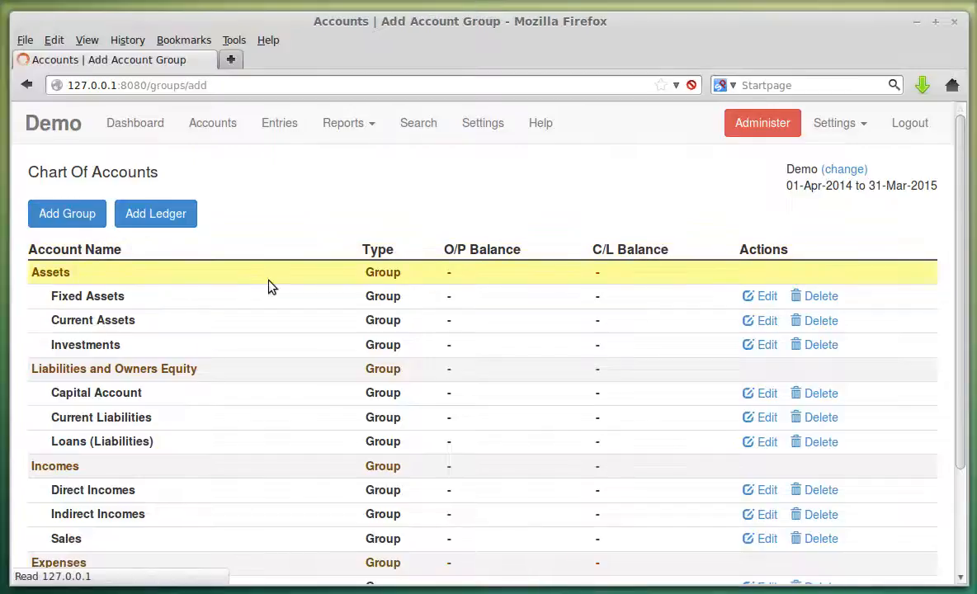
{"action": "left_click", "coordinate": [163, 241]}
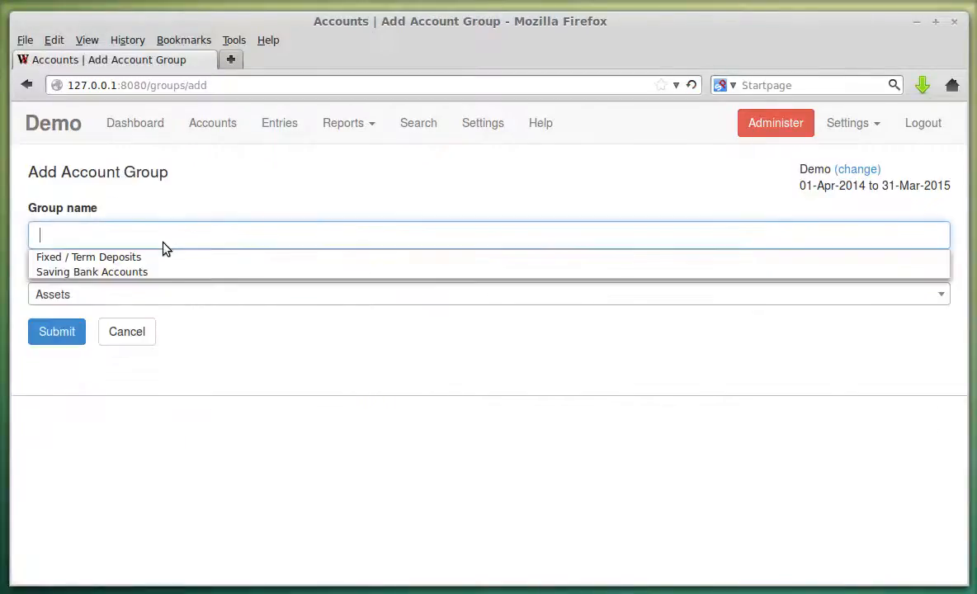
{"action": "left_click", "coordinate": [163, 272]}
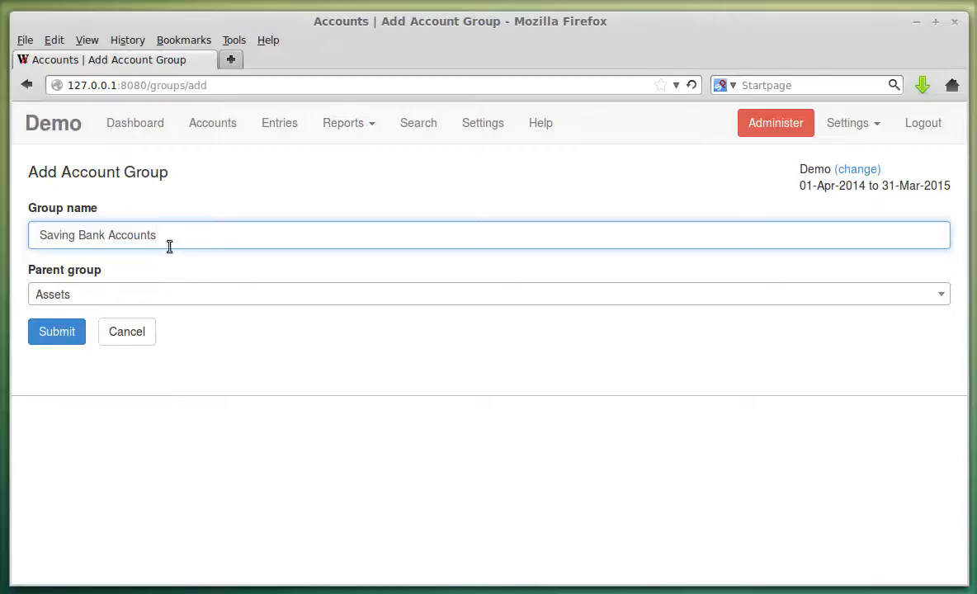
{"action": "left_click", "coordinate": [72, 295]}
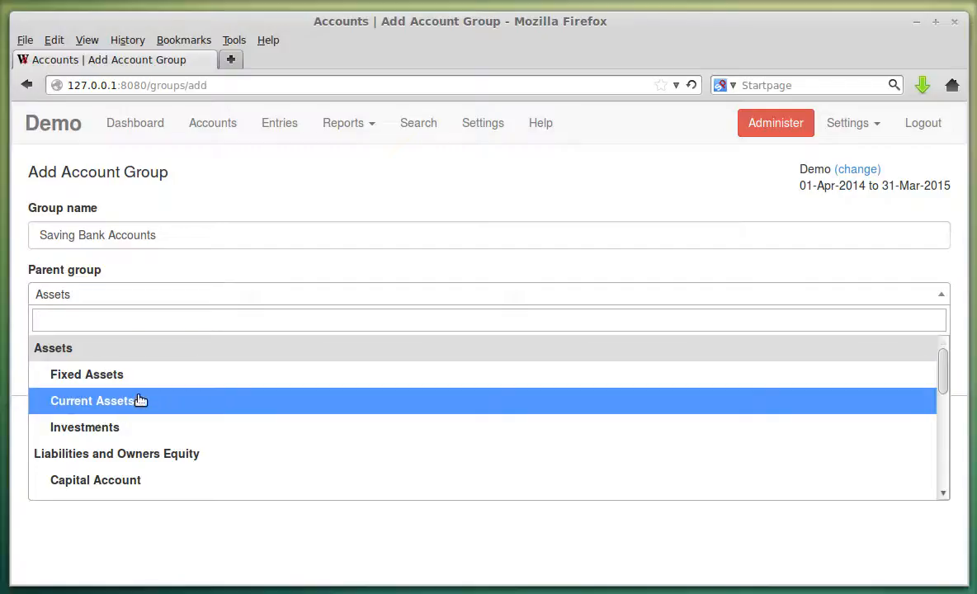
{"action": "left_click", "coordinate": [140, 401]}
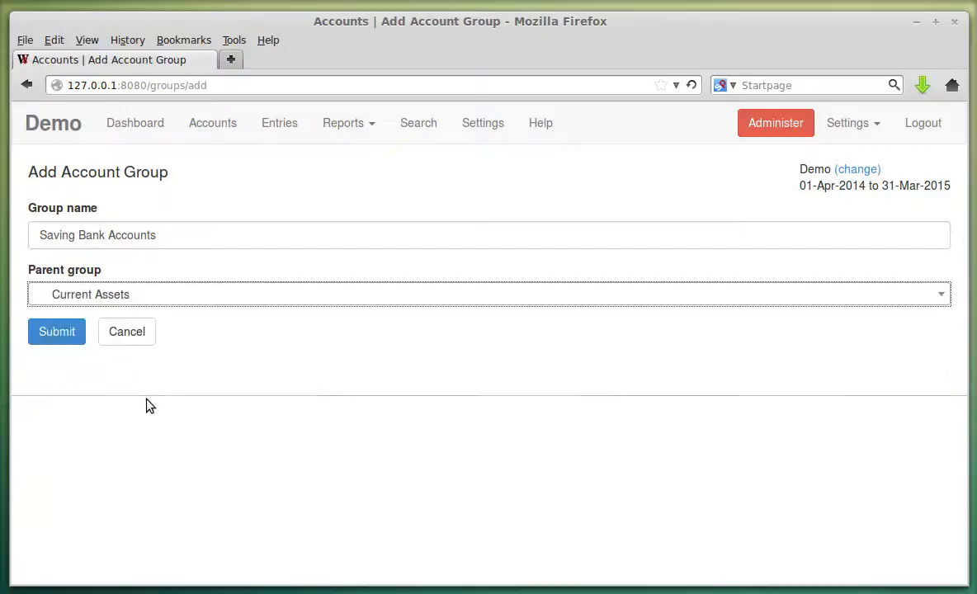
Recheck the parent group list, filtering with 'cur' to reselect Current Assets.
{"action": "left_click", "coordinate": [171, 304]}
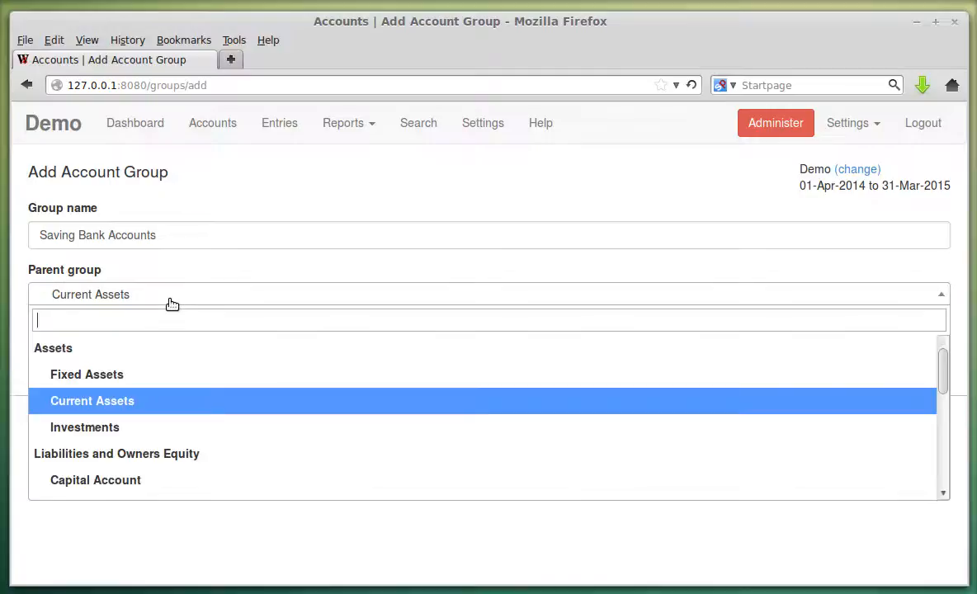
{"action": "scroll", "coordinate": [167, 470], "scroll_direction": "down", "scroll_amount": 5}
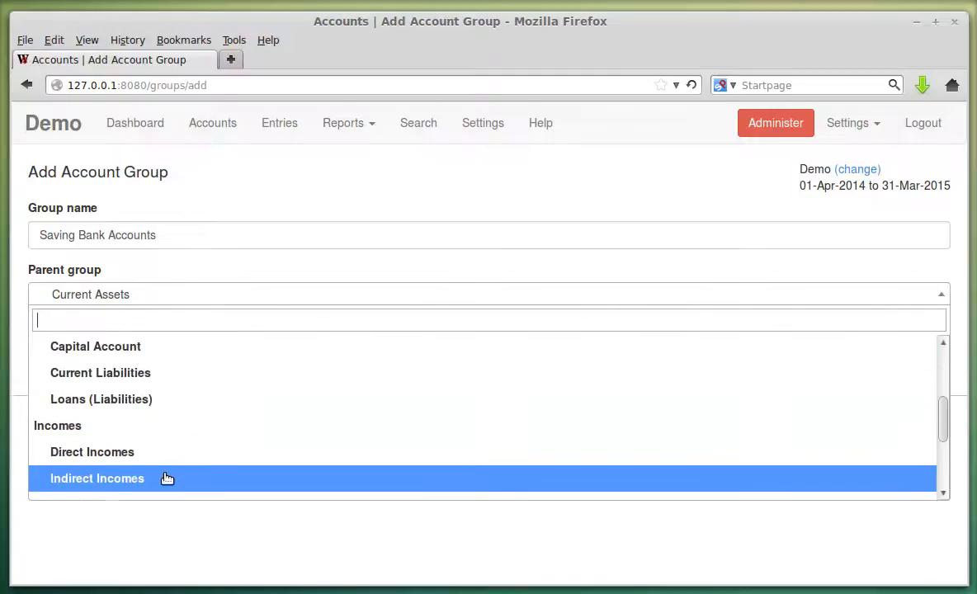
{"action": "scroll", "coordinate": [153, 380], "scroll_direction": "down", "scroll_amount": 1}
{"action": "scroll", "coordinate": [163, 489], "scroll_direction": "up", "scroll_amount": 8}
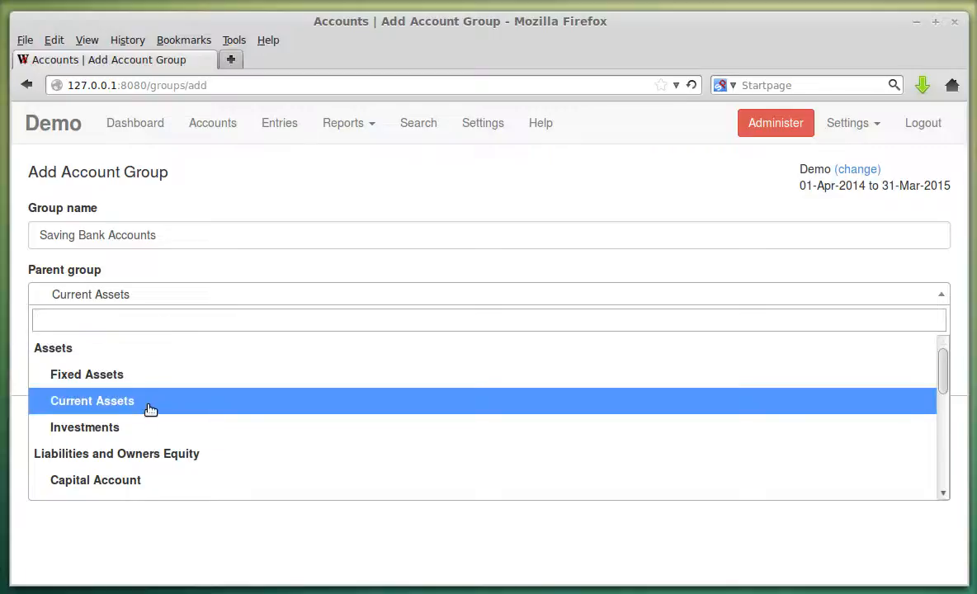
{"action": "left_click", "coordinate": [148, 403]}
{"action": "left_click", "coordinate": [154, 294]}
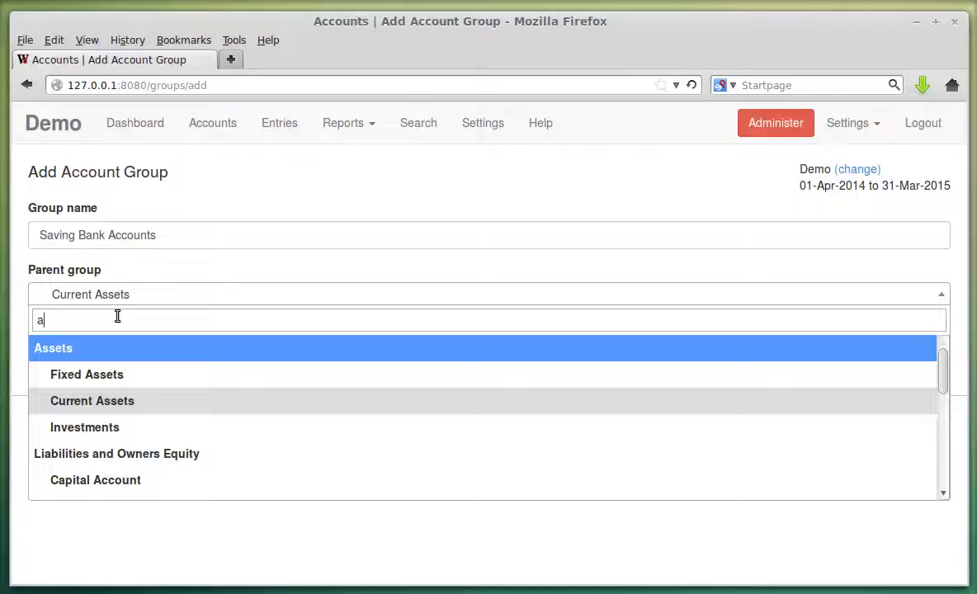
{"action": "type", "text": "a"}
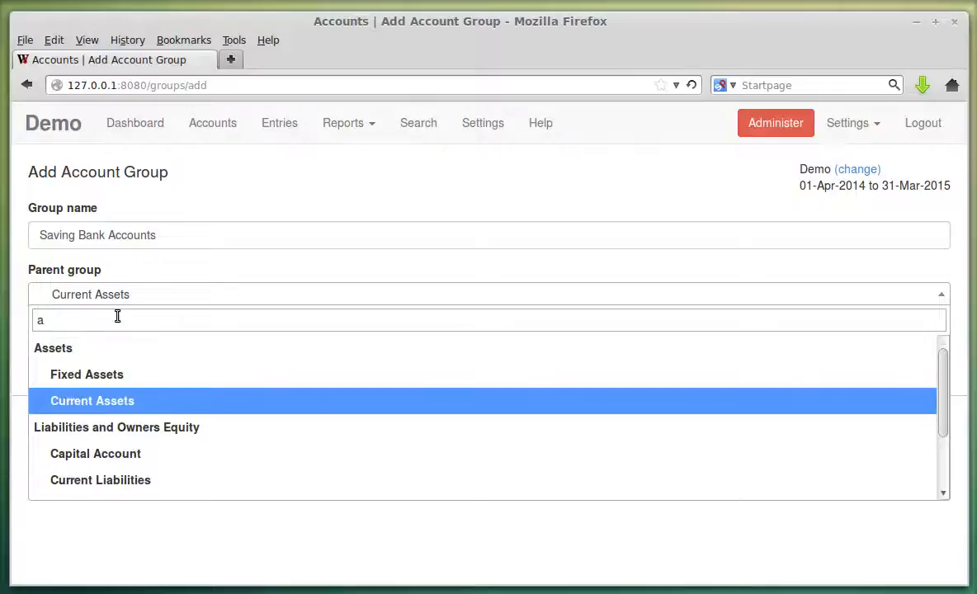
{"action": "key", "text": "BackSpace"}
{"action": "type", "text": "c"}
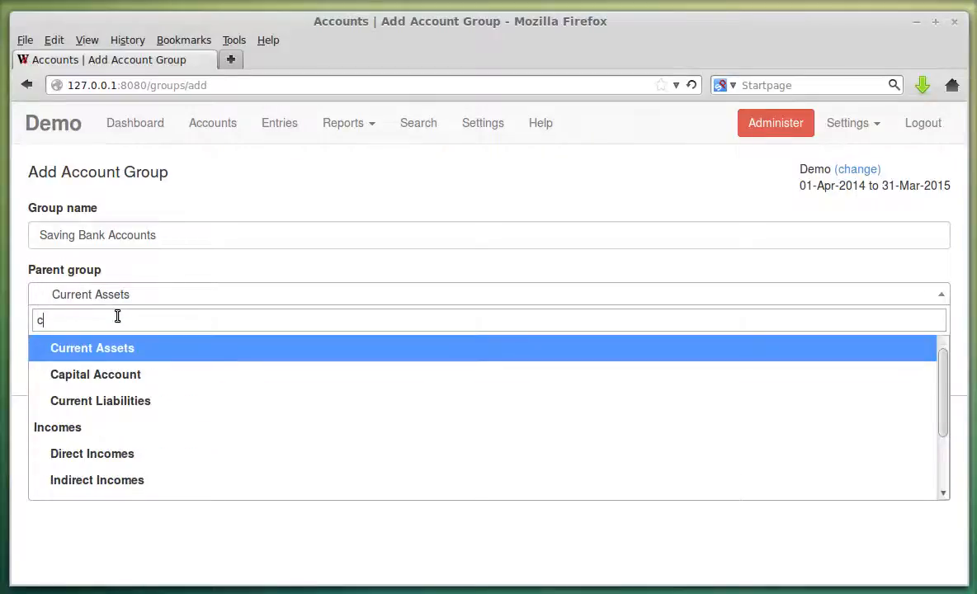
{"action": "type", "text": "ur"}
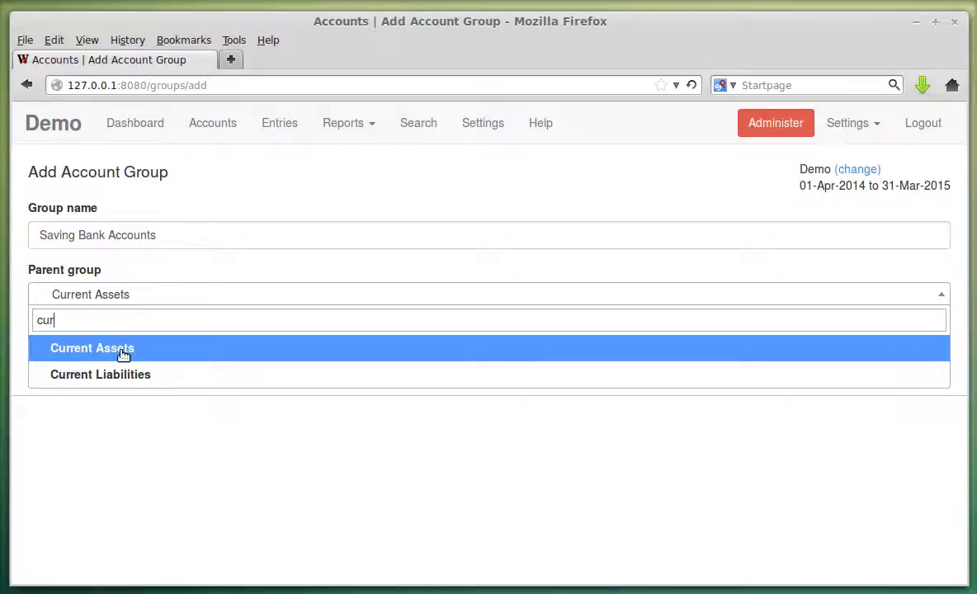
{"action": "left_click", "coordinate": [123, 354]}
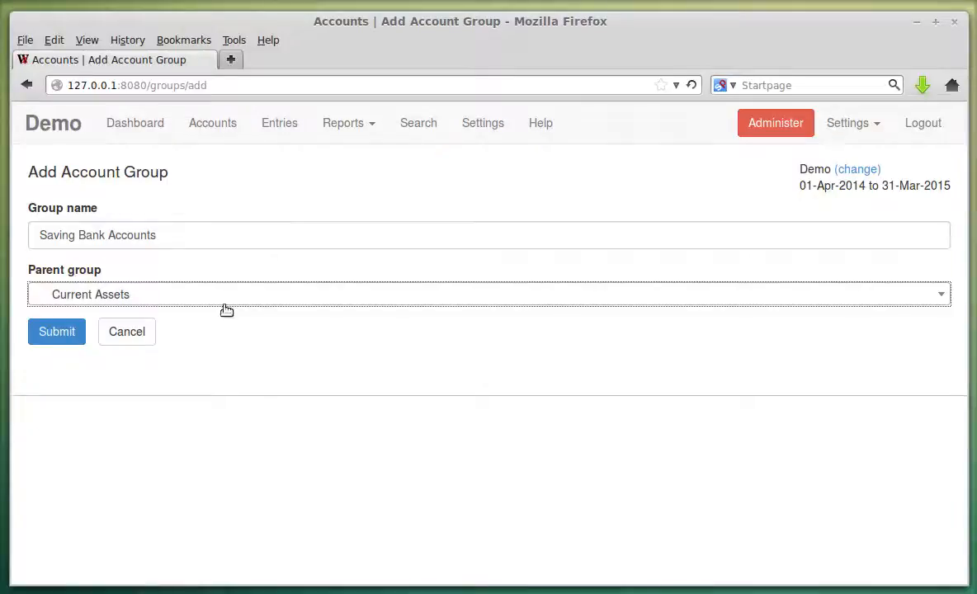
Return to the name field and confirm Current Assets as parent using the keyboard.
{"action": "left_click", "coordinate": [233, 233]}
{"action": "key", "text": "Tab"}
{"action": "left_click", "coordinate": [201, 285]}
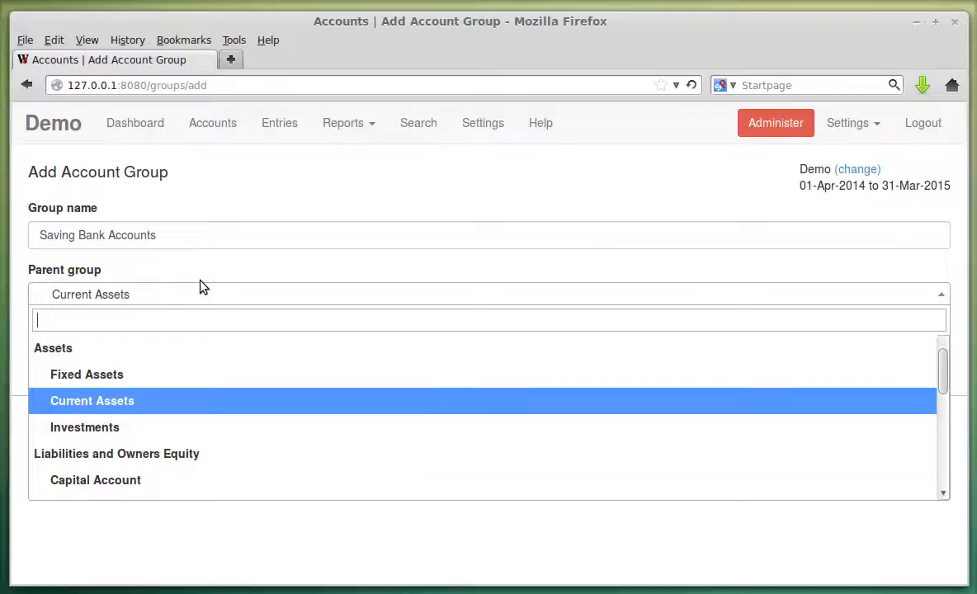
{"action": "key", "text": "Up"}
{"action": "key", "text": "Down"}
{"action": "key", "text": "Return"}
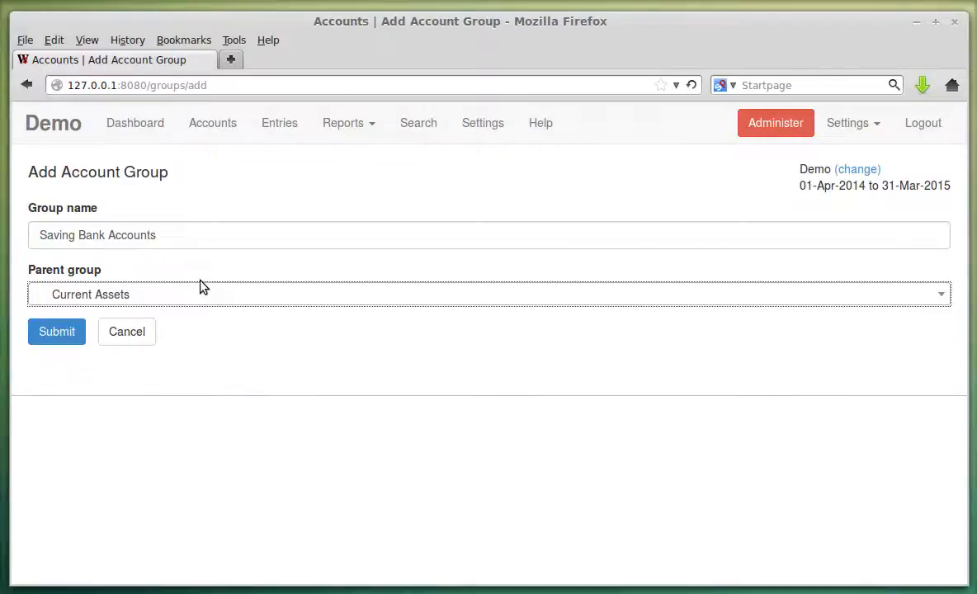
Submit the group and verify Saving Bank Accounts appears under Current Assets.
{"action": "left_click", "coordinate": [68, 331]}
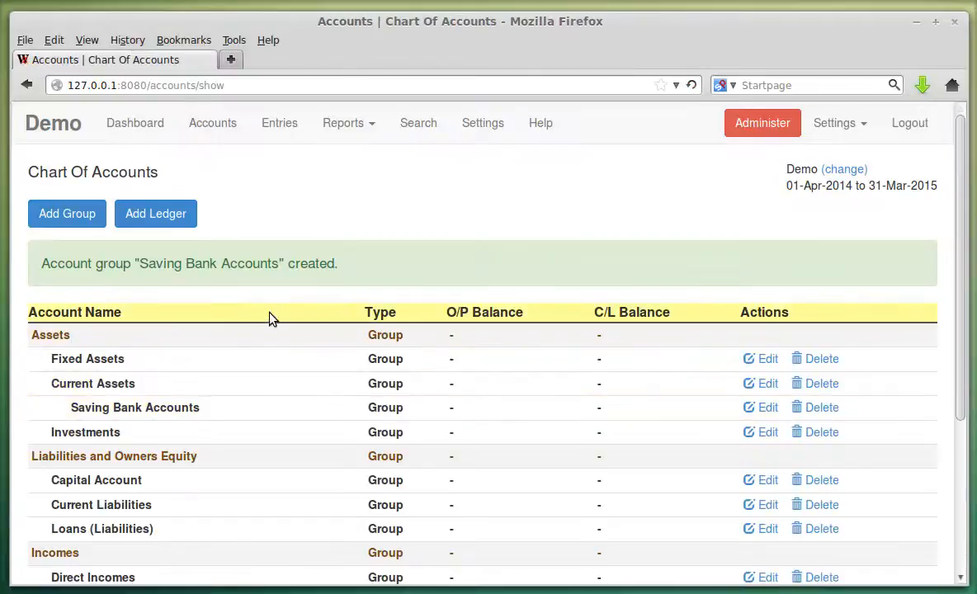
{"action": "left_click_drag", "start_coordinate": [72, 406], "coordinate": [240, 410]}
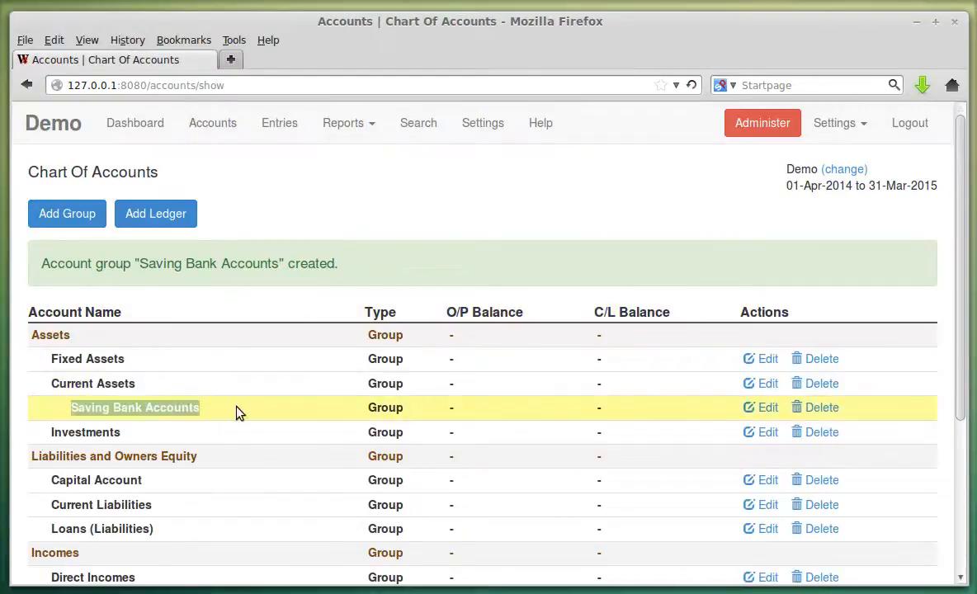
{"action": "left_click", "coordinate": [383, 407]}
{"action": "left_click_drag", "start_coordinate": [382, 406], "coordinate": [424, 414]}
{"action": "left_click", "coordinate": [422, 415]}
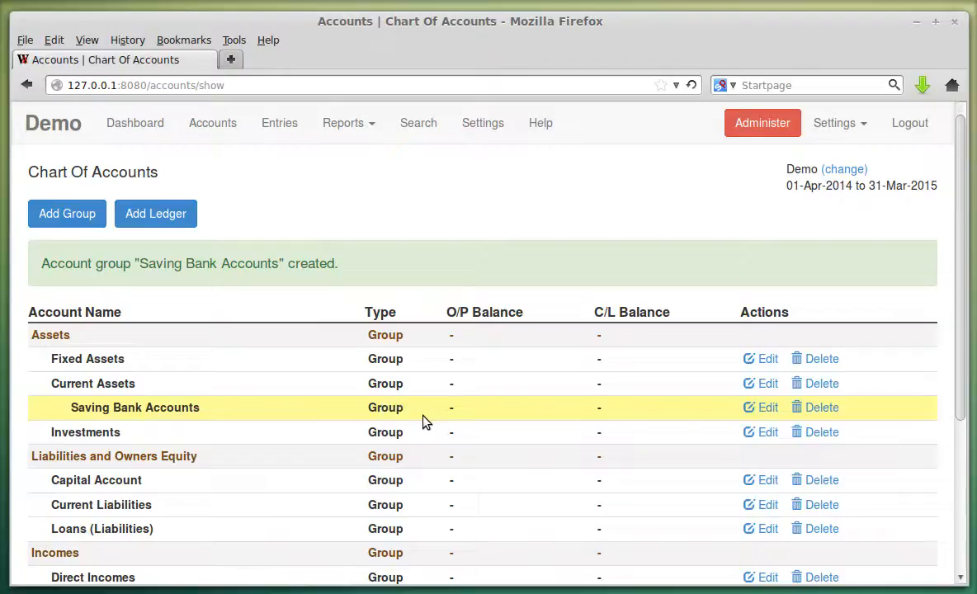
Start a new ledger named ICICI Bank Saving Account under Saving Bank Accounts.
{"action": "left_click", "coordinate": [181, 225]}
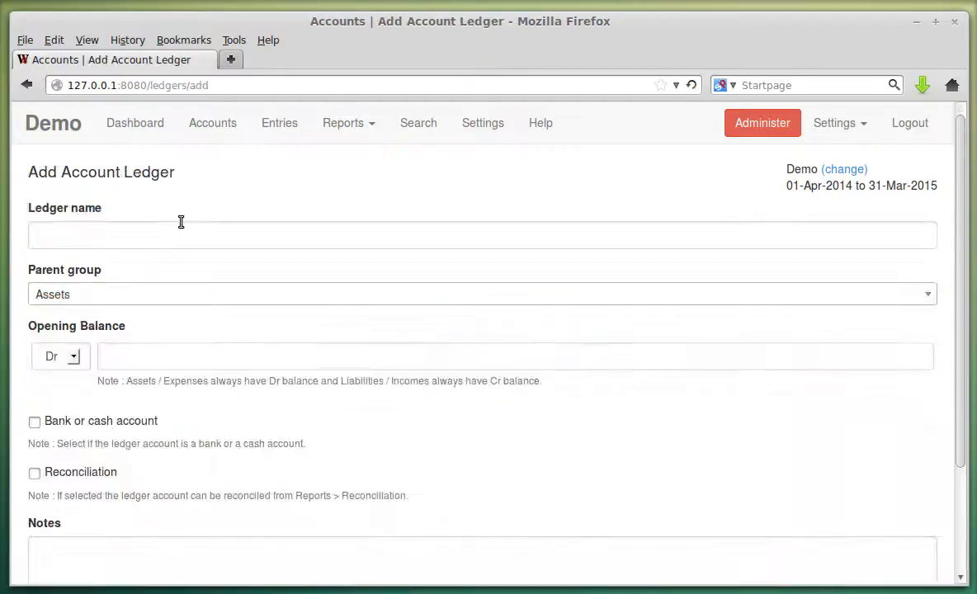
{"action": "left_click", "coordinate": [156, 236]}
{"action": "left_click", "coordinate": [156, 236]}
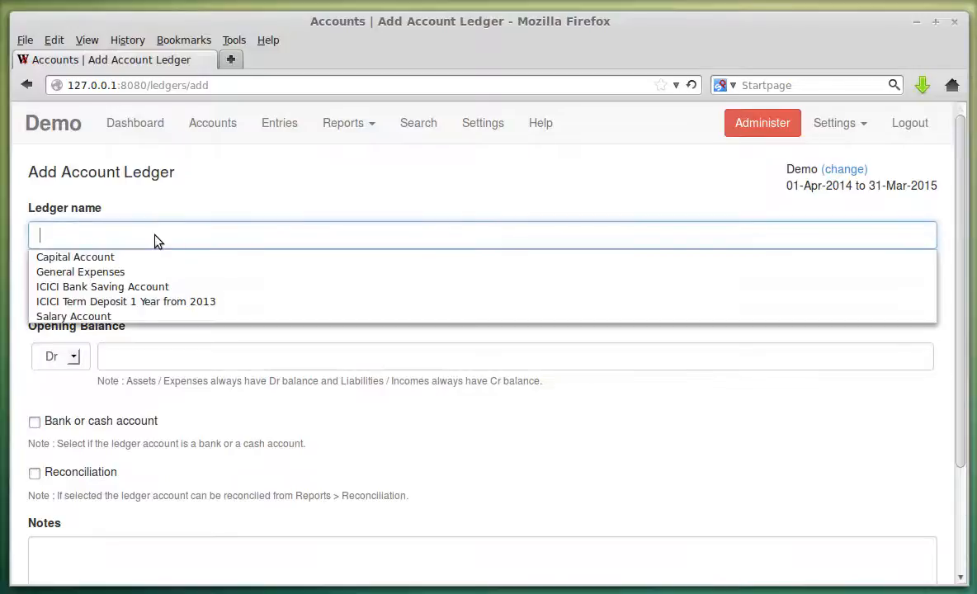
{"action": "left_click", "coordinate": [160, 284]}
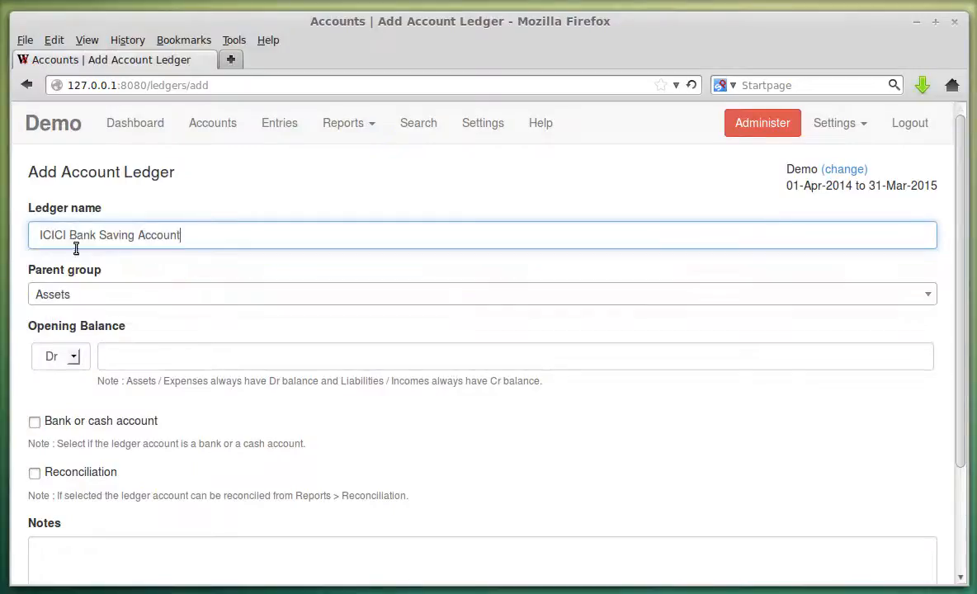
{"action": "left_click", "coordinate": [139, 298]}
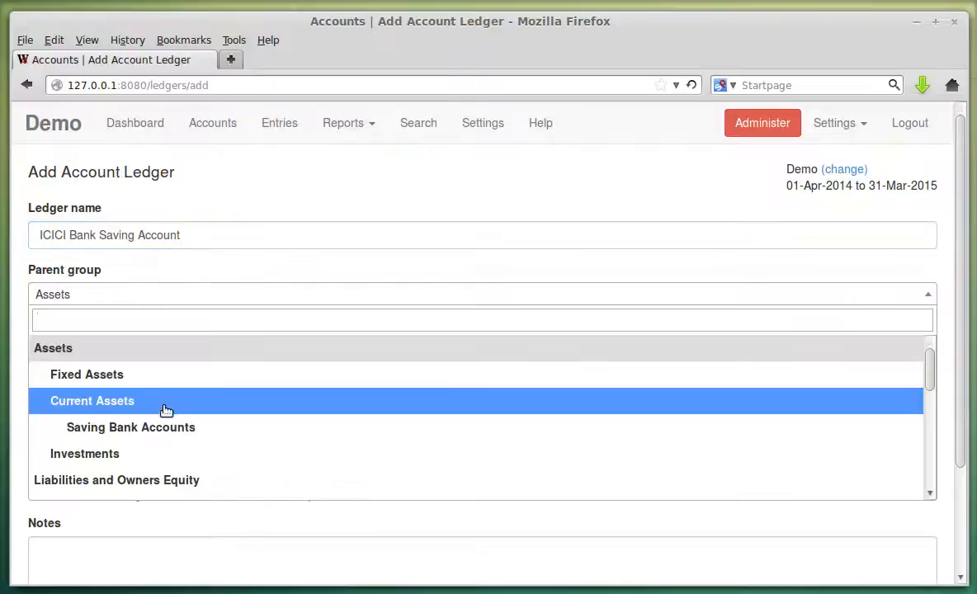
{"action": "left_click", "coordinate": [165, 426]}
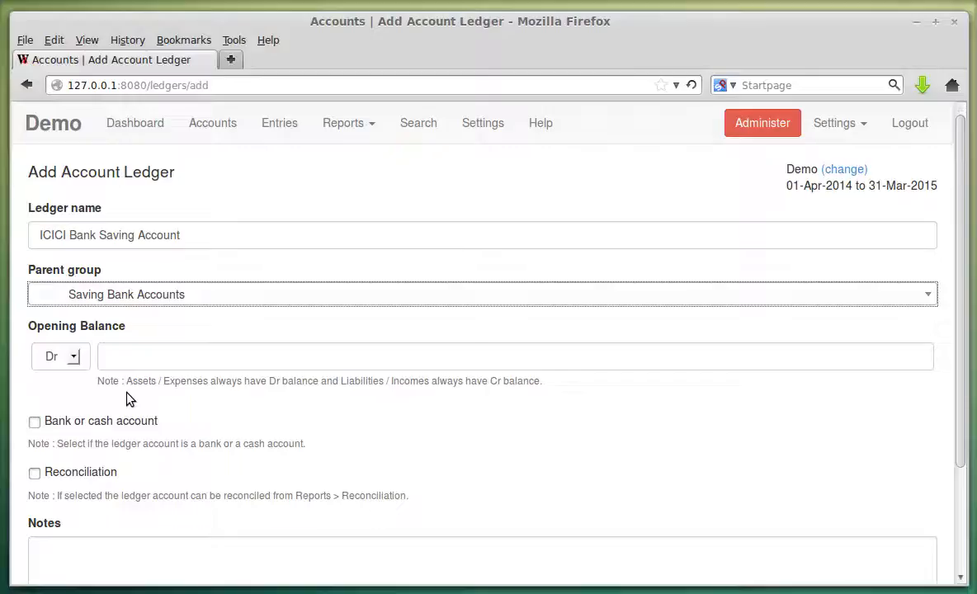
Review the opening balance Dr/Cr notes, keeping the balance side as Dr.
{"action": "left_click_drag", "start_coordinate": [128, 387], "coordinate": [320, 382]}
{"action": "left_click", "coordinate": [235, 351]}
{"action": "left_click", "coordinate": [72, 357]}
{"action": "left_click", "coordinate": [76, 360]}
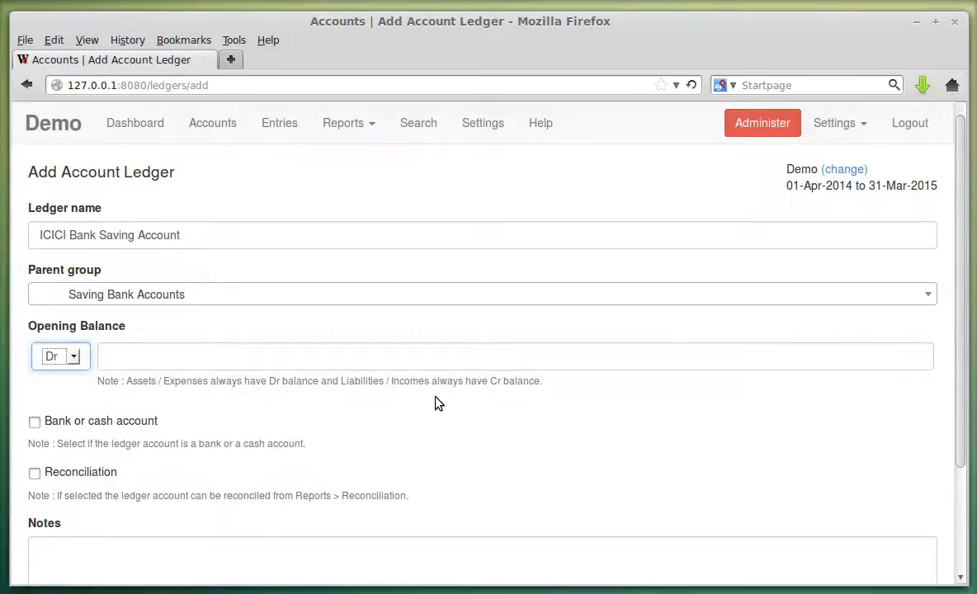
{"action": "left_click_drag", "start_coordinate": [439, 382], "coordinate": [554, 401]}
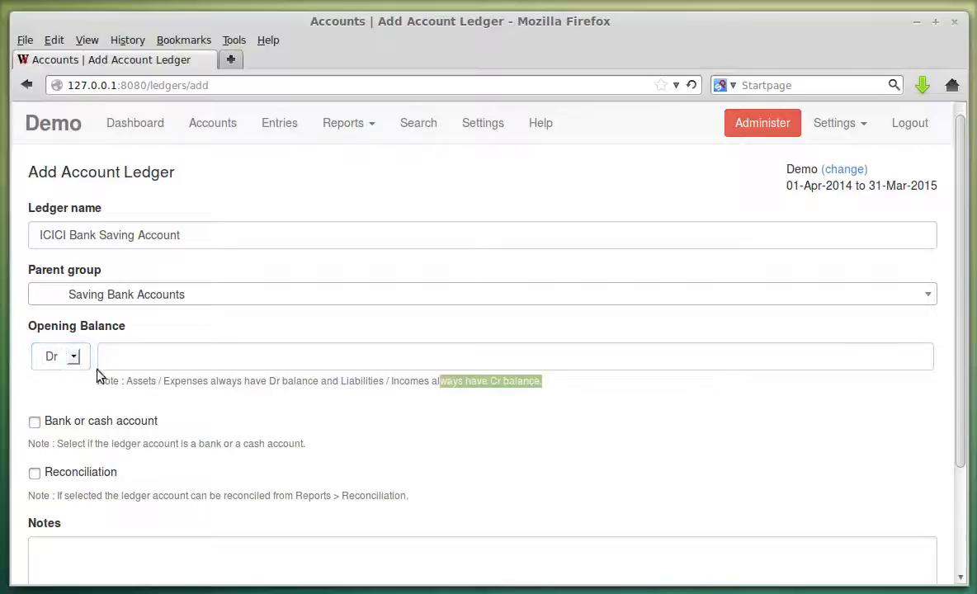
{"action": "left_click", "coordinate": [75, 358]}
{"action": "left_click", "coordinate": [73, 366]}
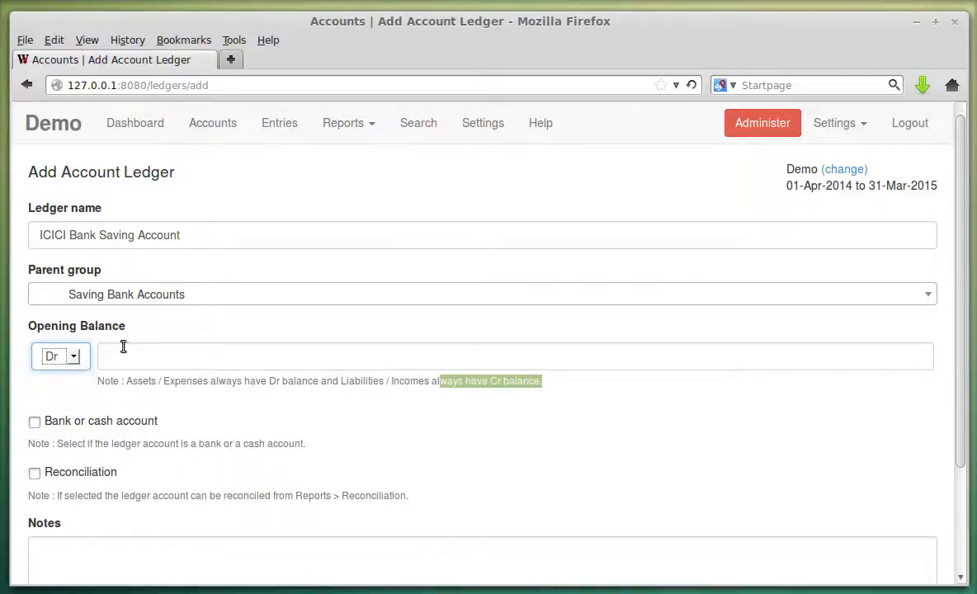
{"action": "left_click", "coordinate": [249, 329]}
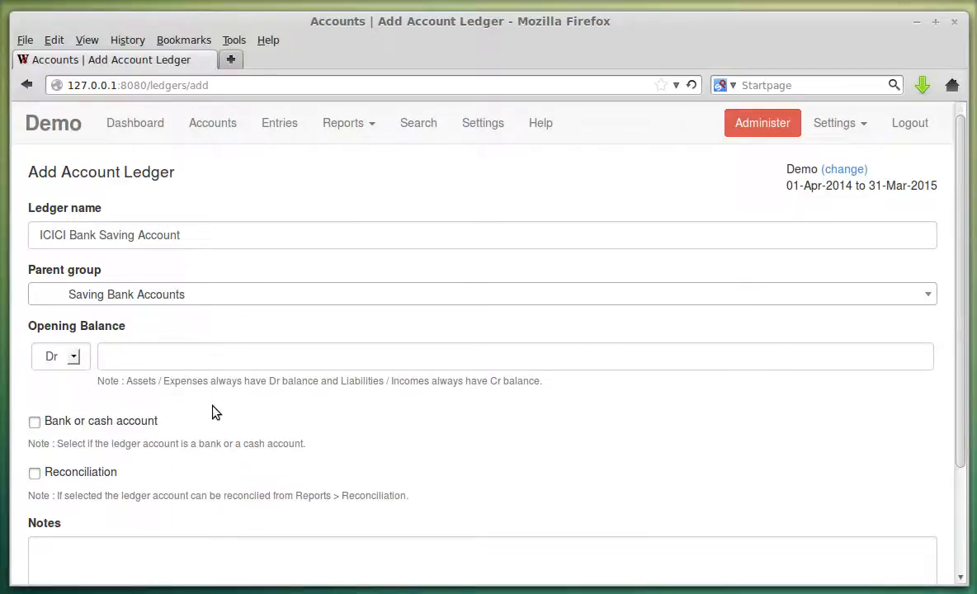
Mark the ledger as a bank or cash account with reconciliation enabled.
{"action": "scroll", "coordinate": [213, 410], "scroll_direction": "down", "scroll_amount": 1}
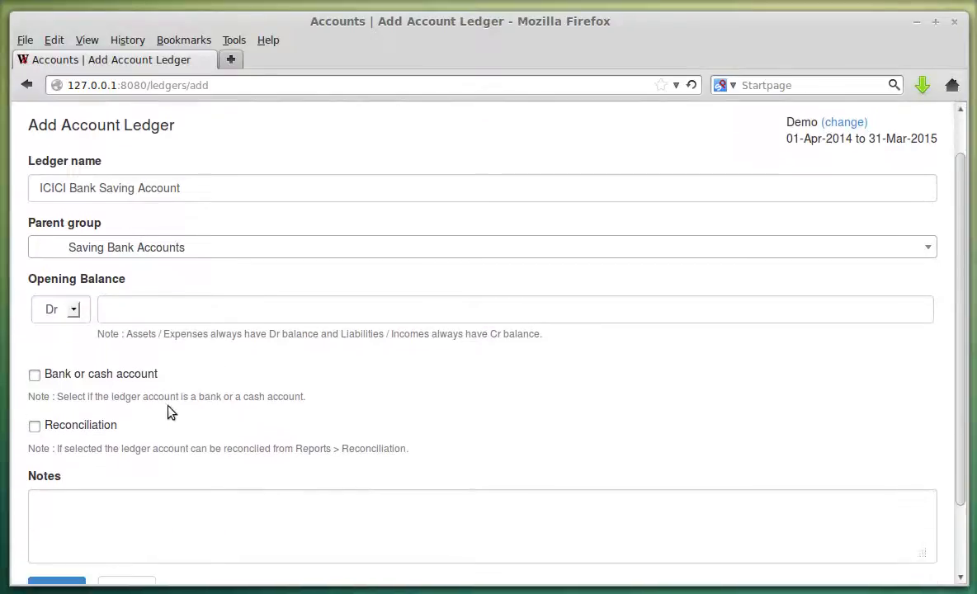
{"action": "left_click", "coordinate": [82, 381]}
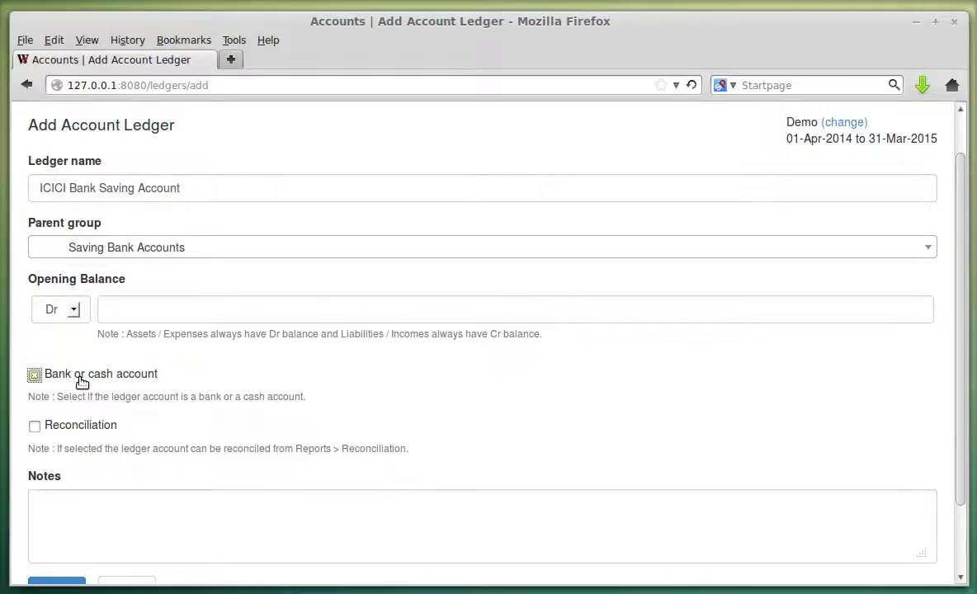
{"action": "left_click", "coordinate": [94, 431]}
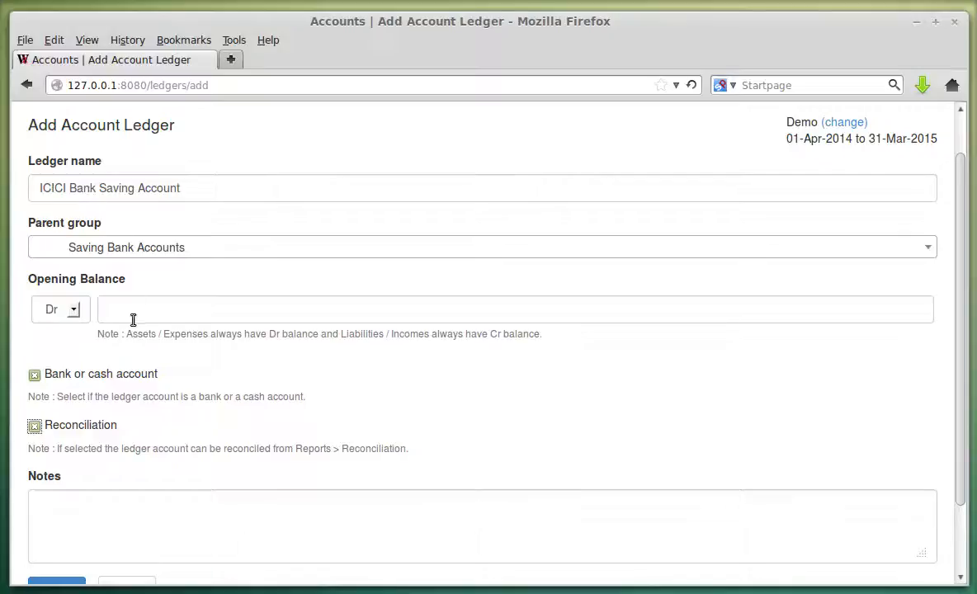
{"action": "scroll", "coordinate": [167, 400], "scroll_direction": "down", "scroll_amount": 2}
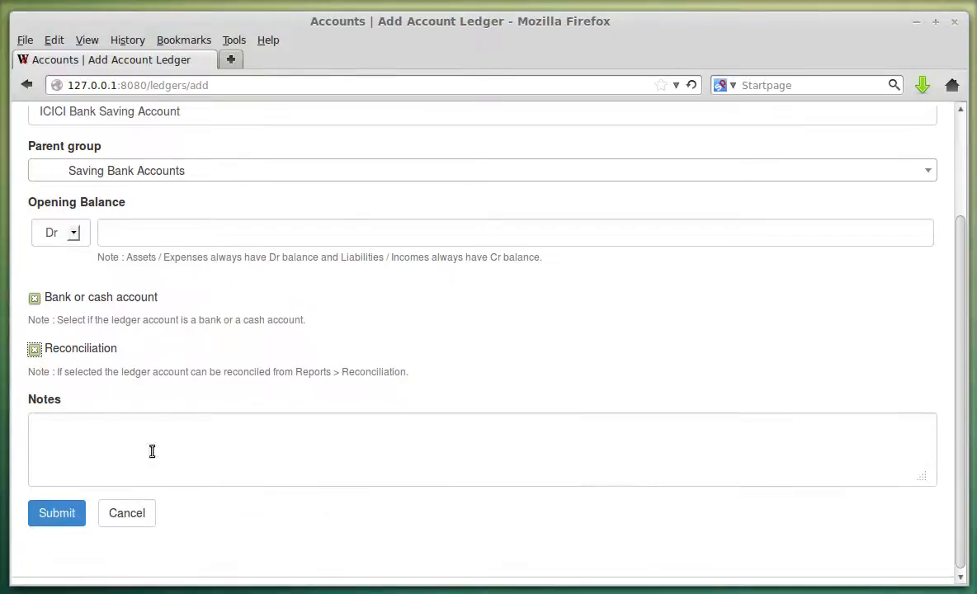
{"action": "left_click", "coordinate": [128, 450]}
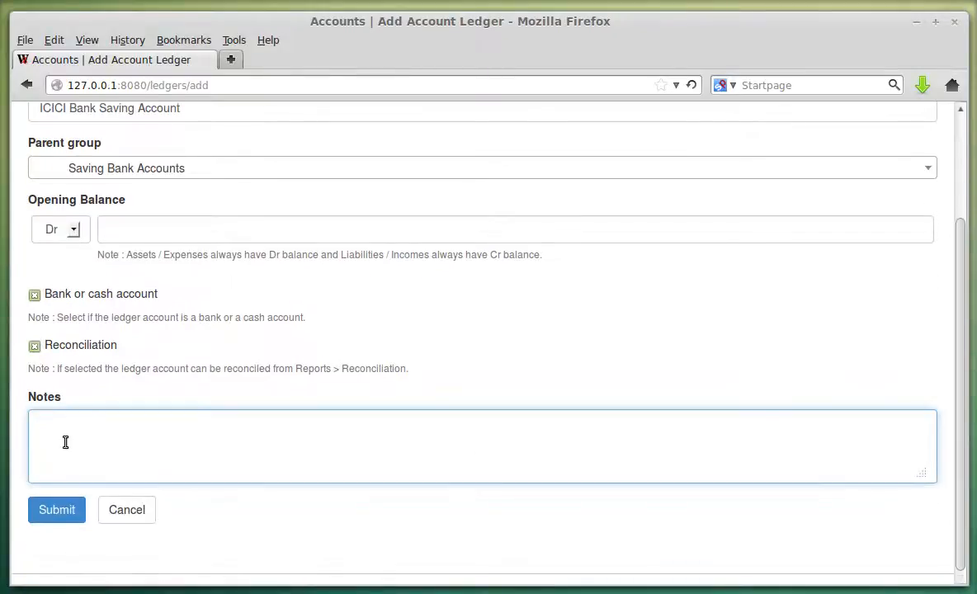
Save the new ICICI Bank Saving Account ledger.
{"action": "left_click", "coordinate": [64, 510]}
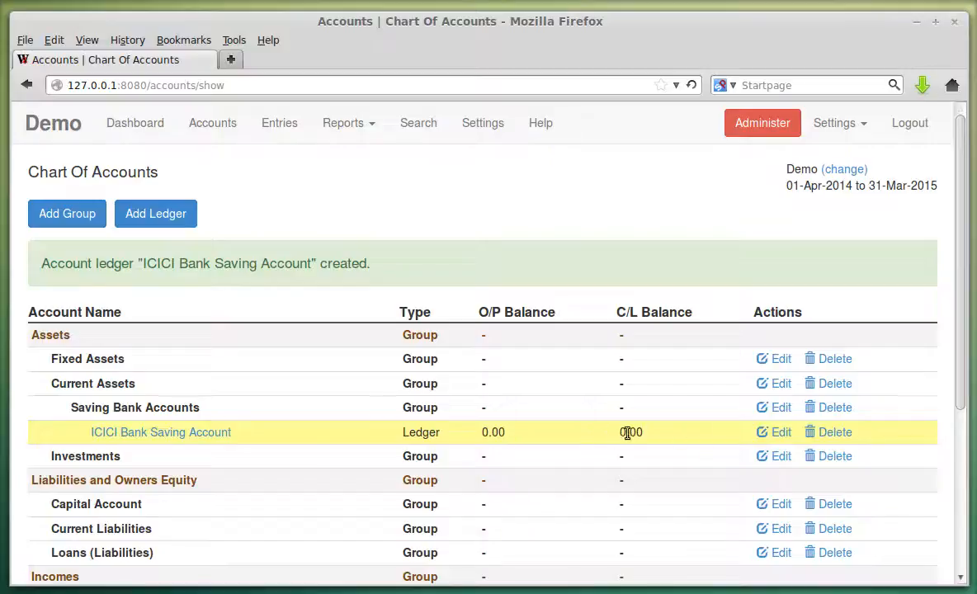
{"action": "scroll", "coordinate": [639, 433], "scroll_direction": "down", "scroll_amount": 3}
{"action": "scroll", "coordinate": [546, 436], "scroll_direction": "up", "scroll_amount": 2}
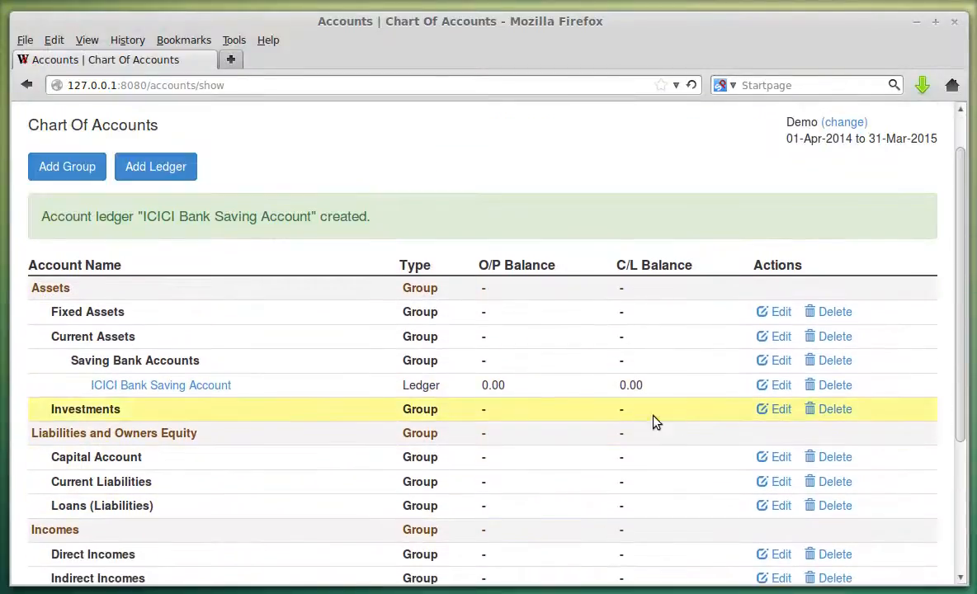
Edit the ICICI ledger's opening balance to Dr 5000.00 and save it.
{"action": "left_click", "coordinate": [775, 385]}
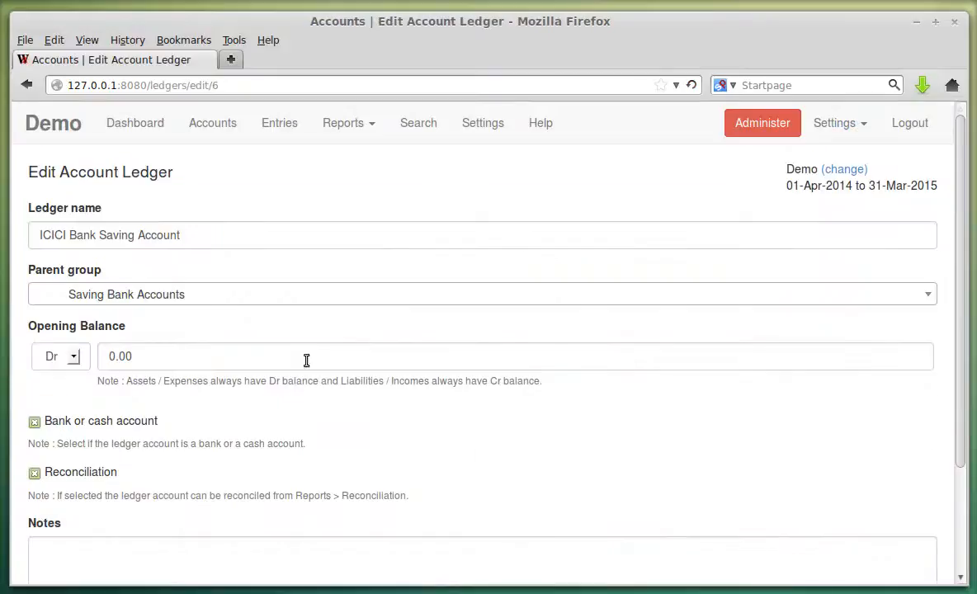
{"action": "scroll", "coordinate": [179, 414], "scroll_direction": "down", "scroll_amount": 2}
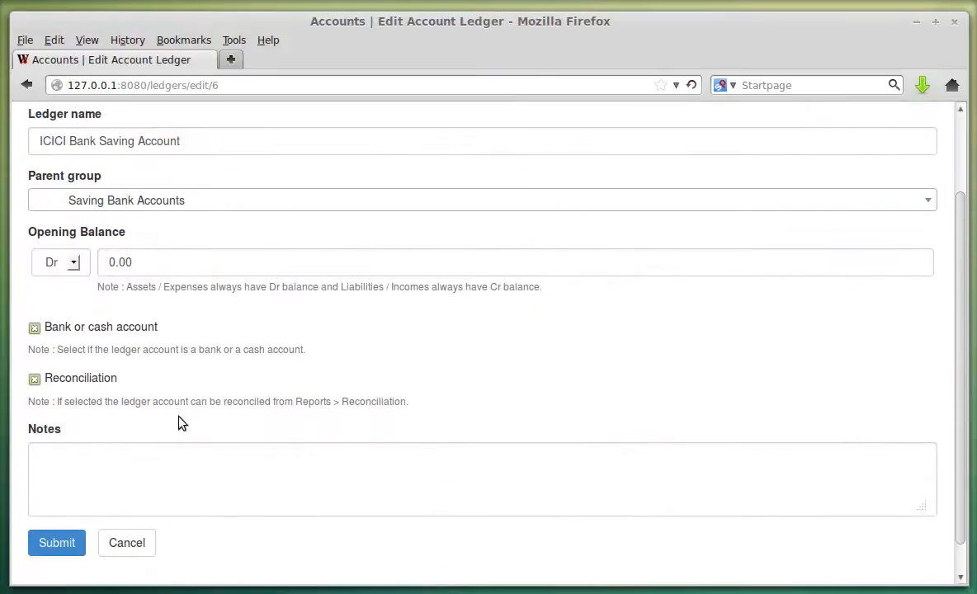
{"action": "left_click", "coordinate": [145, 269]}
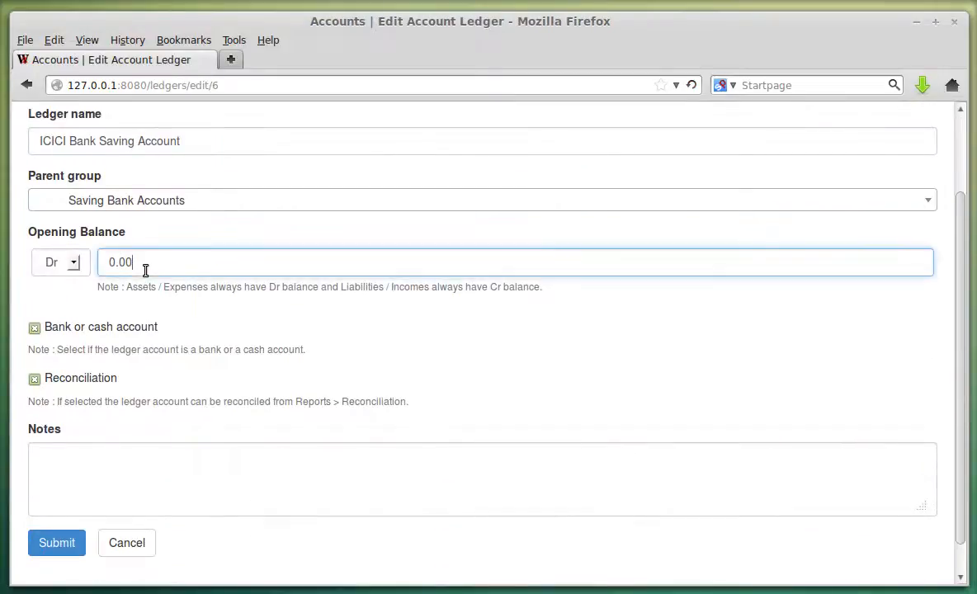
{"action": "type", "text": "500"}
{"action": "left_click", "coordinate": [478, 379]}
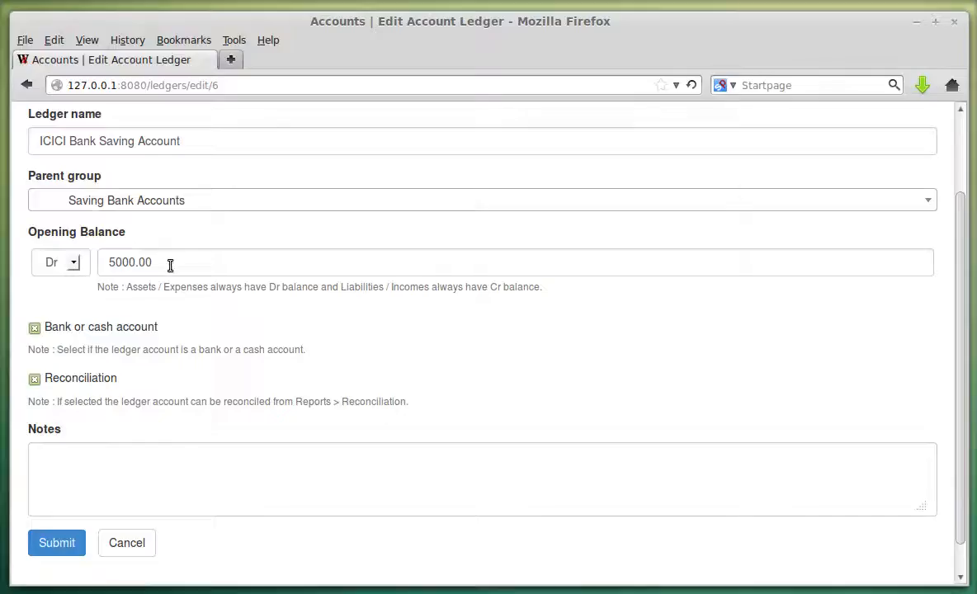
{"action": "left_click", "coordinate": [66, 542]}
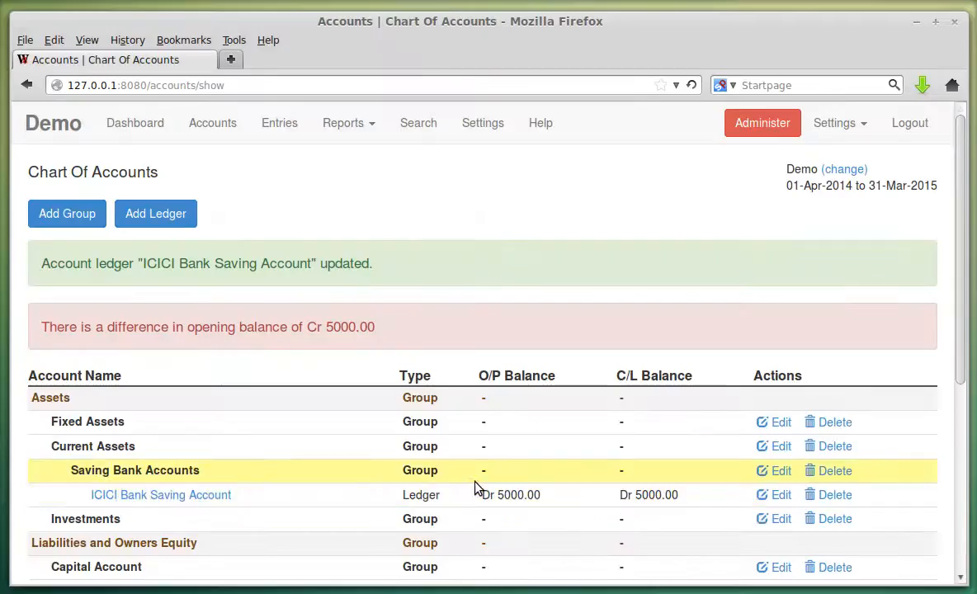
{"action": "scroll", "coordinate": [459, 357], "scroll_direction": "down", "scroll_amount": 1}
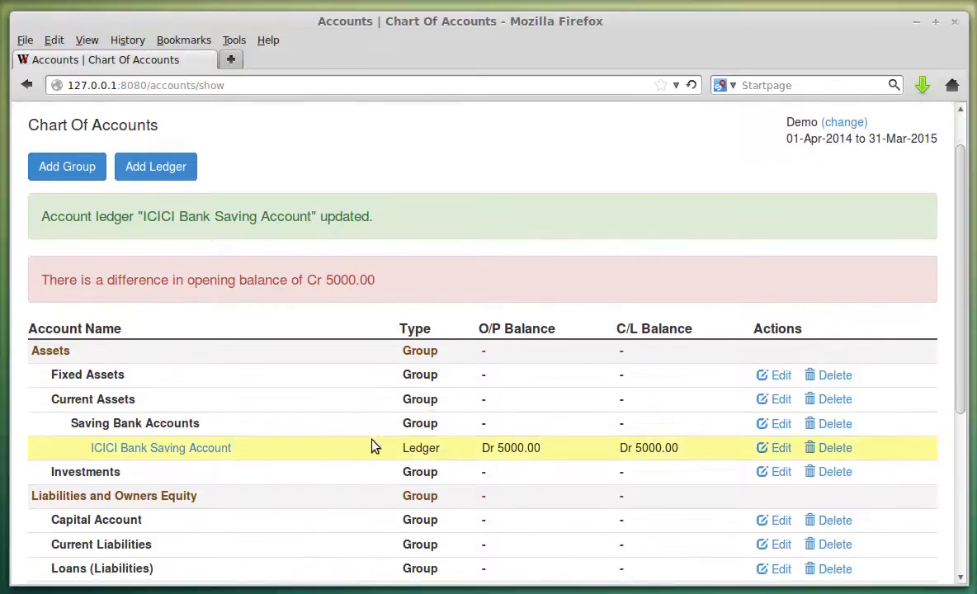
{"action": "scroll", "coordinate": [388, 424], "scroll_direction": "down", "scroll_amount": 2}
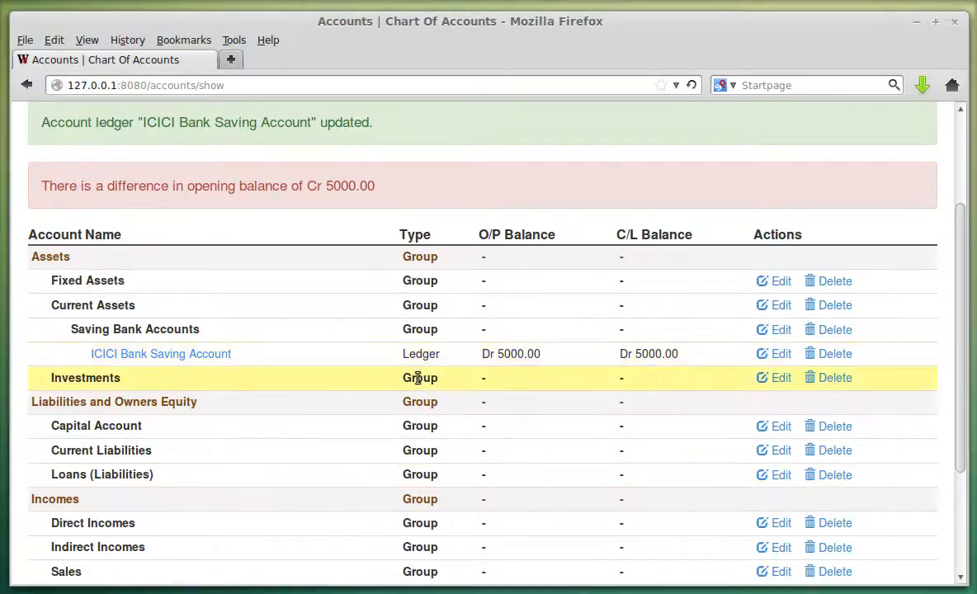
{"action": "scroll", "coordinate": [396, 379], "scroll_direction": "up", "scroll_amount": 2}
{"action": "left_click_drag", "start_coordinate": [42, 282], "coordinate": [186, 303]}
{"action": "left_click", "coordinate": [334, 305]}
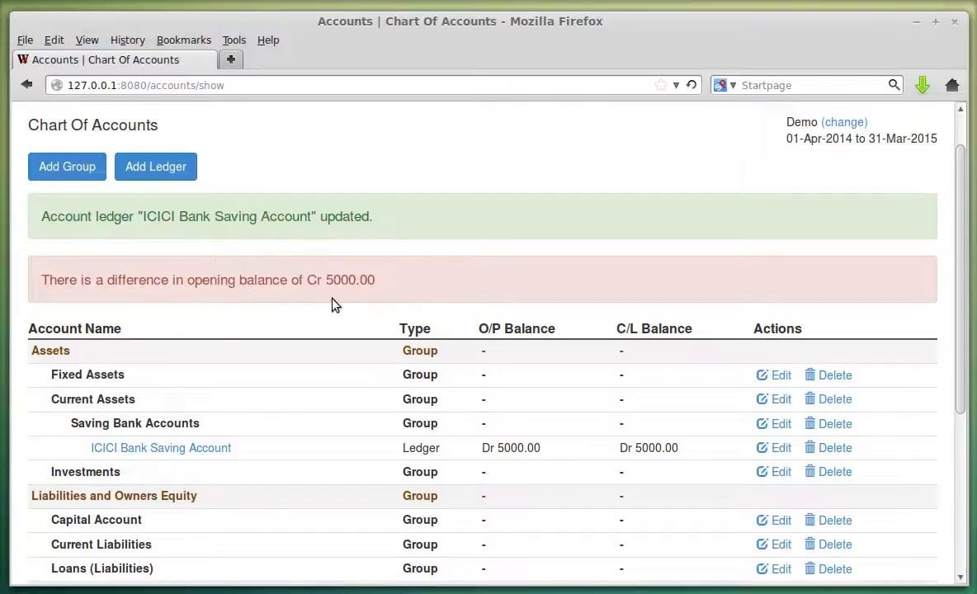
{"action": "left_click_drag", "start_coordinate": [41, 279], "coordinate": [379, 281]}
{"action": "left_click", "coordinate": [388, 301]}
{"action": "scroll", "coordinate": [388, 302], "scroll_direction": "up", "scroll_amount": 1}
{"action": "scroll", "coordinate": [390, 305], "scroll_direction": "up", "scroll_amount": 1}
{"action": "left_click", "coordinate": [356, 125]}
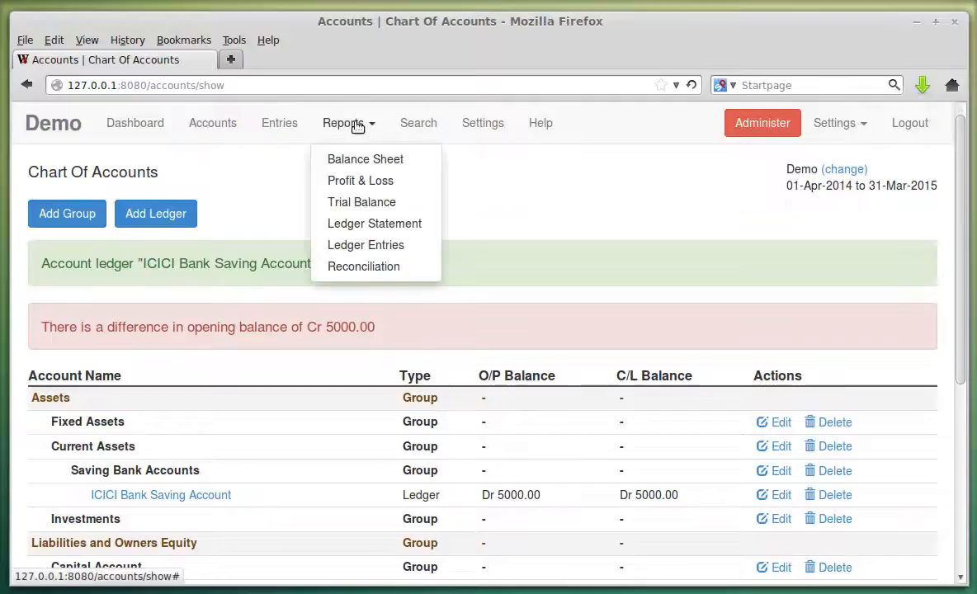
{"action": "left_click", "coordinate": [360, 158]}
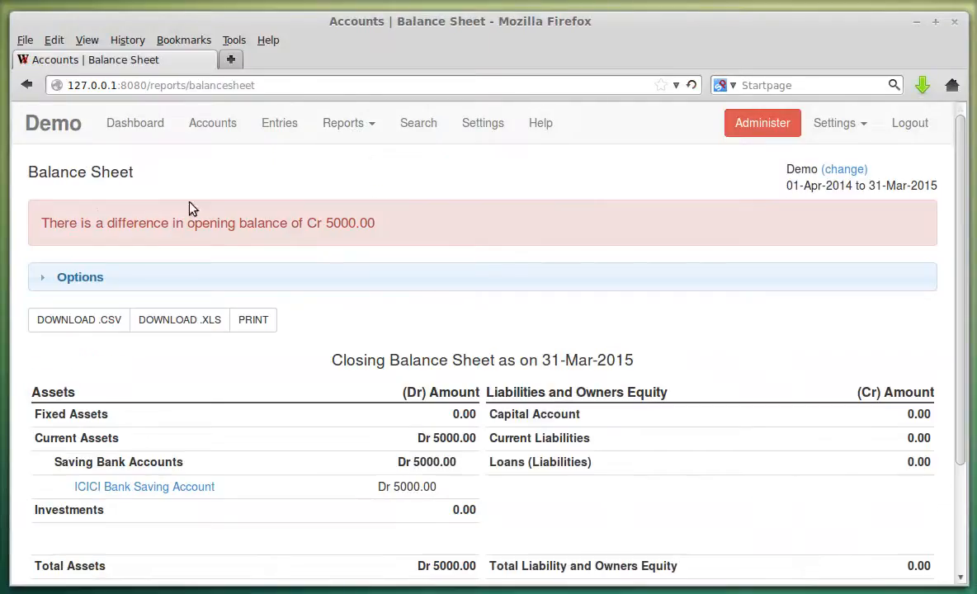
{"action": "left_click_drag", "start_coordinate": [45, 223], "coordinate": [375, 230]}
{"action": "left_click", "coordinate": [375, 231]}
{"action": "left_click", "coordinate": [216, 129]}
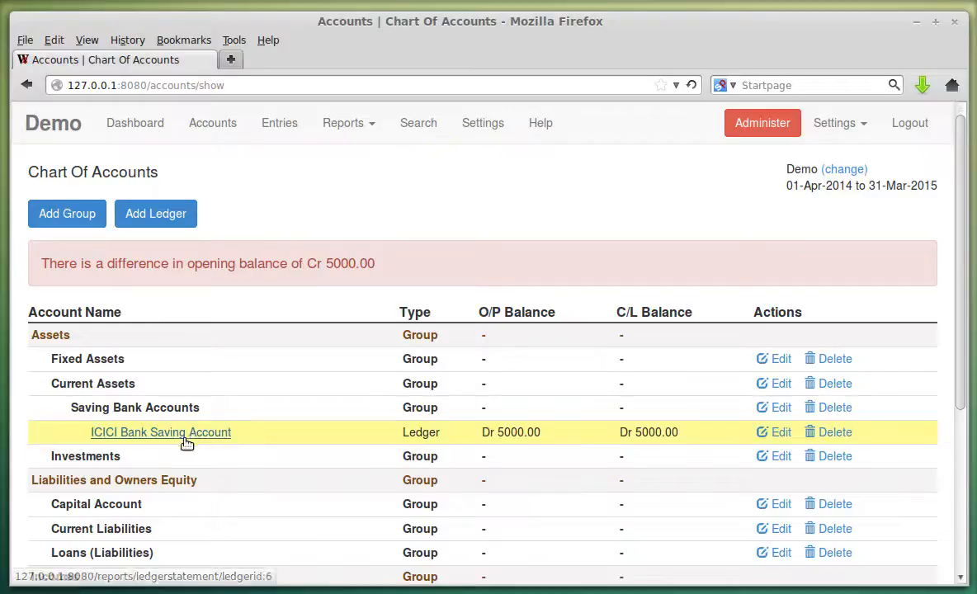
{"action": "left_click", "coordinate": [172, 216]}
Name the new ledger Capital Account and place it under the Capital Account group.
{"action": "left_click", "coordinate": [129, 241]}
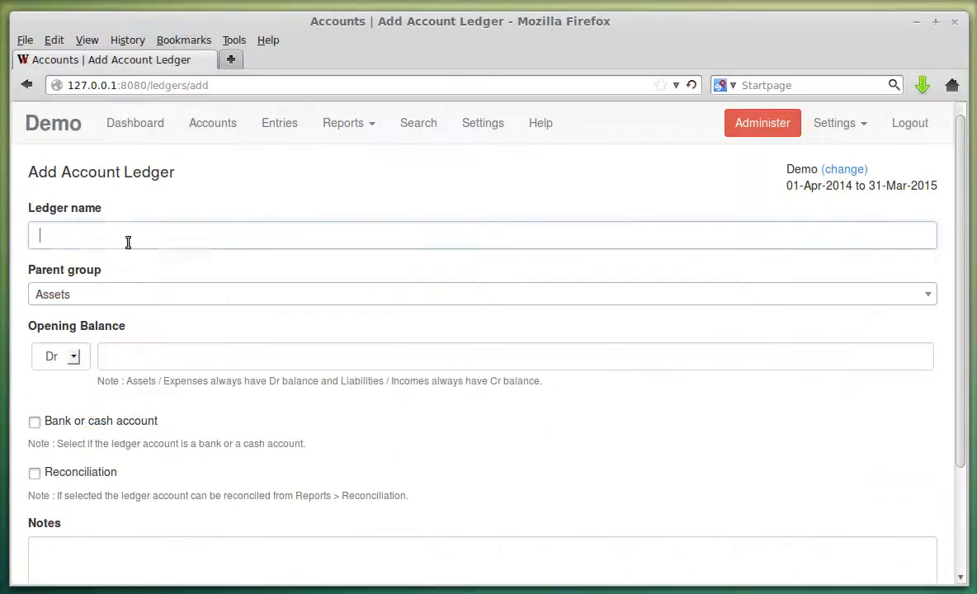
{"action": "left_click", "coordinate": [120, 274]}
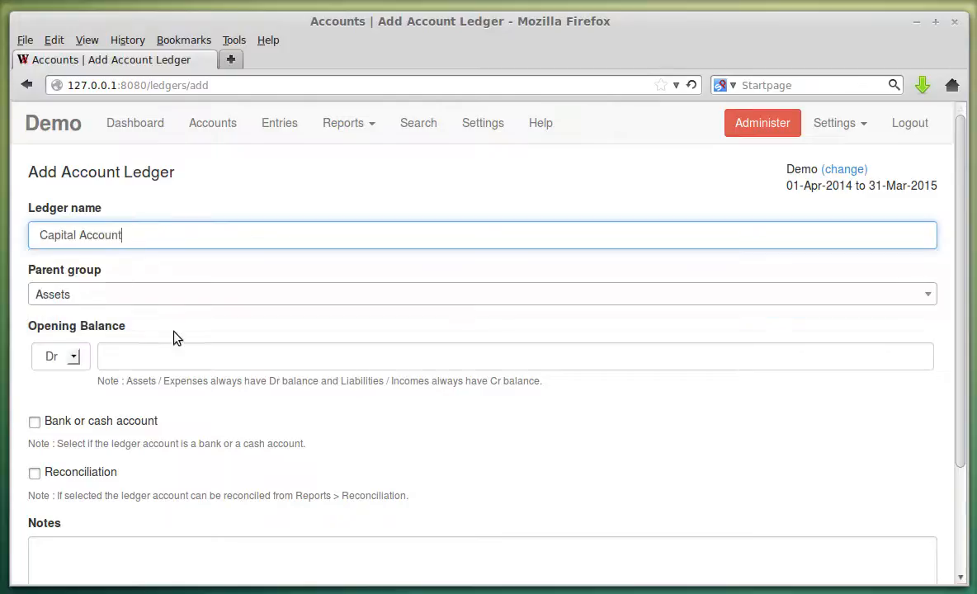
{"action": "left_click", "coordinate": [111, 302]}
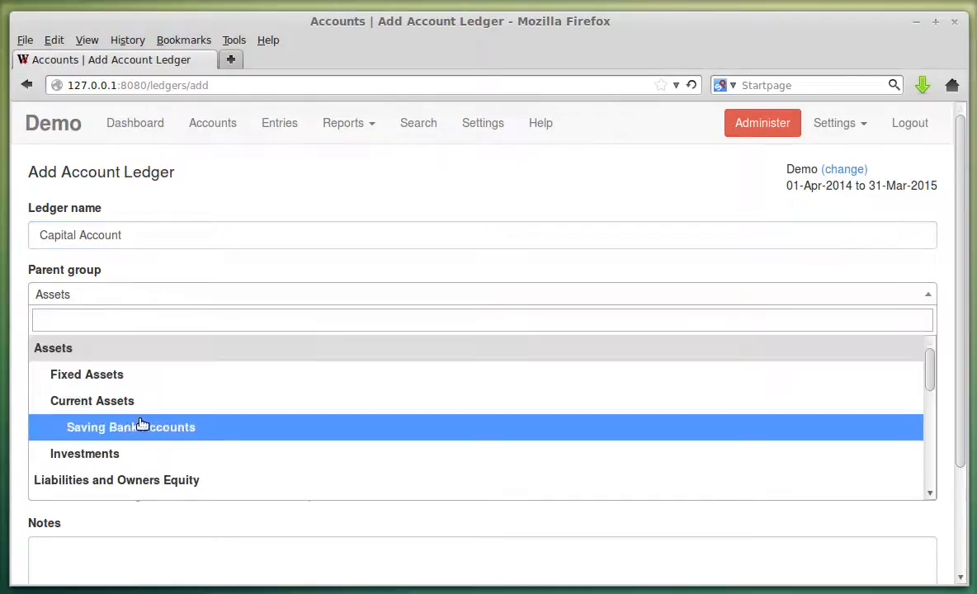
{"action": "scroll", "coordinate": [174, 395], "scroll_direction": "down", "scroll_amount": 2}
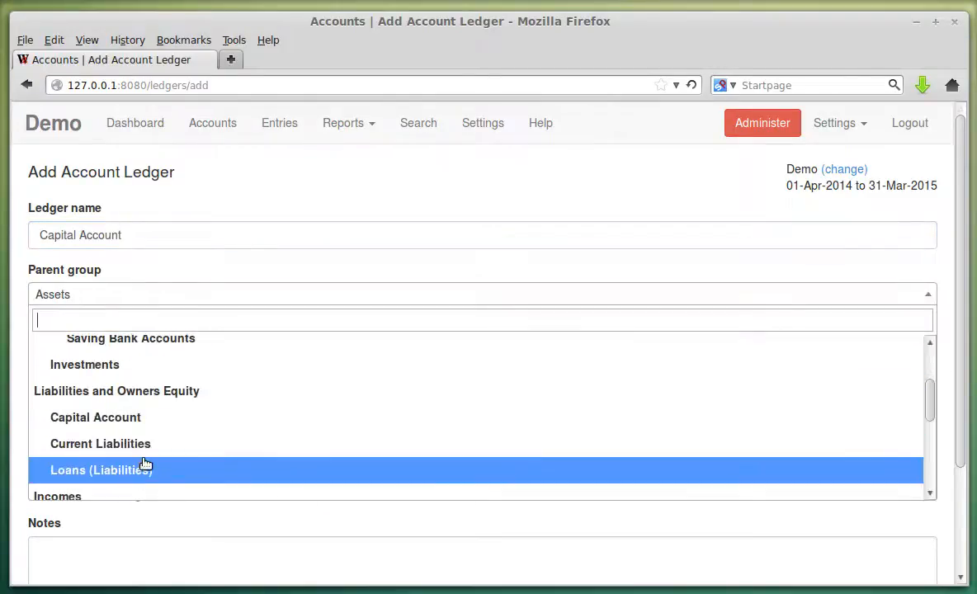
{"action": "left_click", "coordinate": [134, 426]}
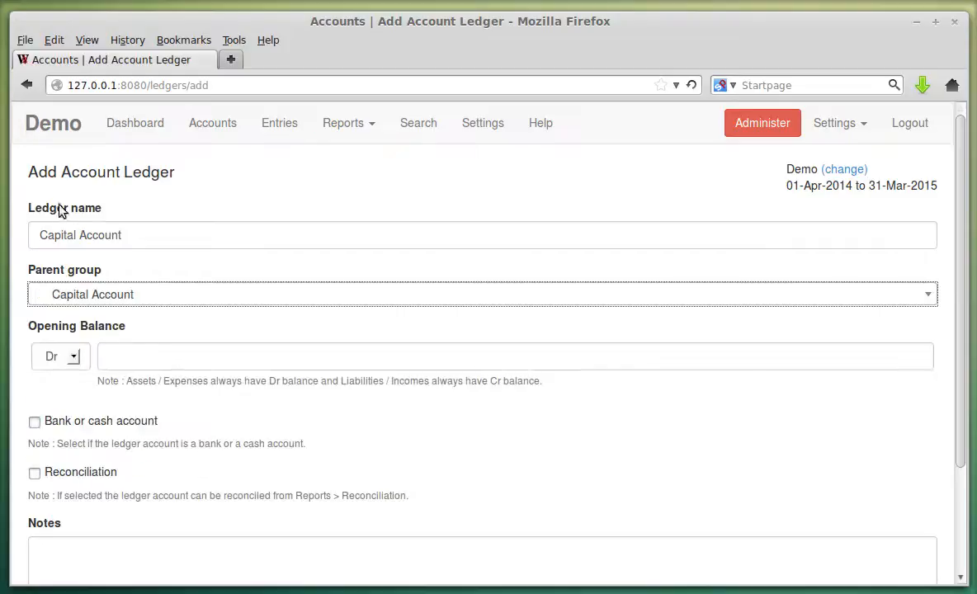
{"action": "left_click", "coordinate": [135, 297]}
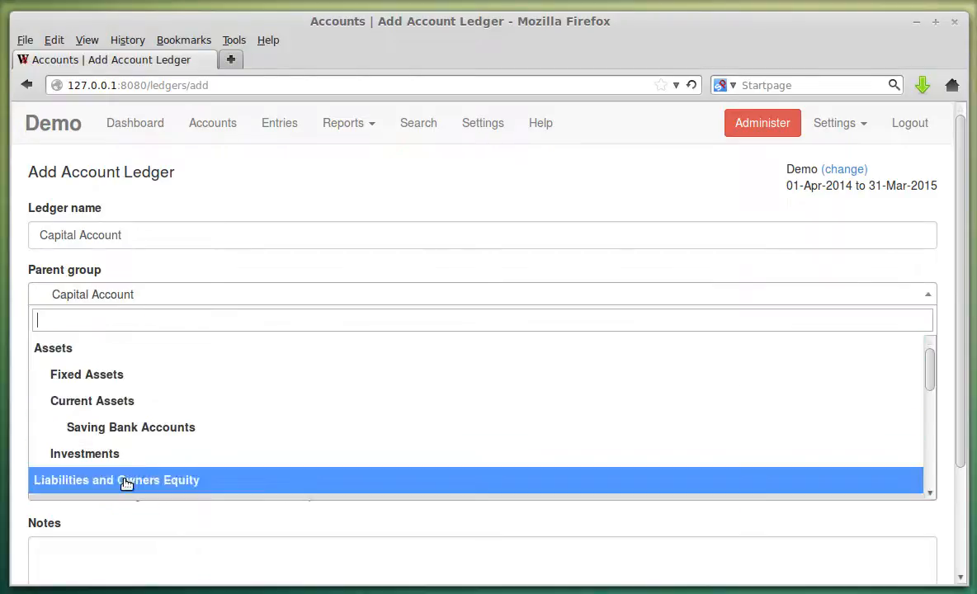
{"action": "scroll", "coordinate": [152, 437], "scroll_direction": "down", "scroll_amount": 2}
{"action": "left_click", "coordinate": [137, 427]}
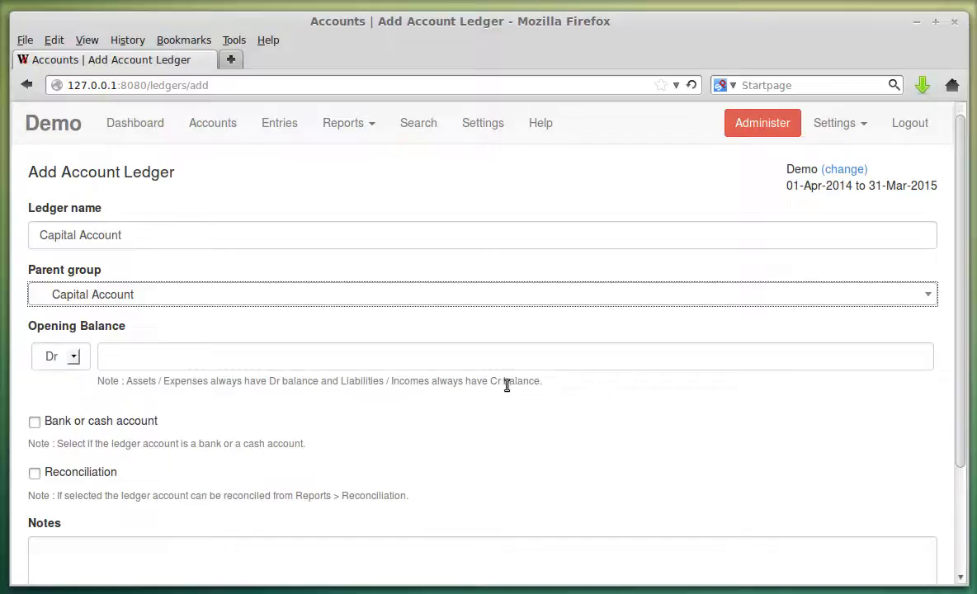
Give it a Cr 5000.00 opening balance and save the Capital Account ledger.
{"action": "left_click_drag", "start_coordinate": [341, 381], "coordinate": [532, 402]}
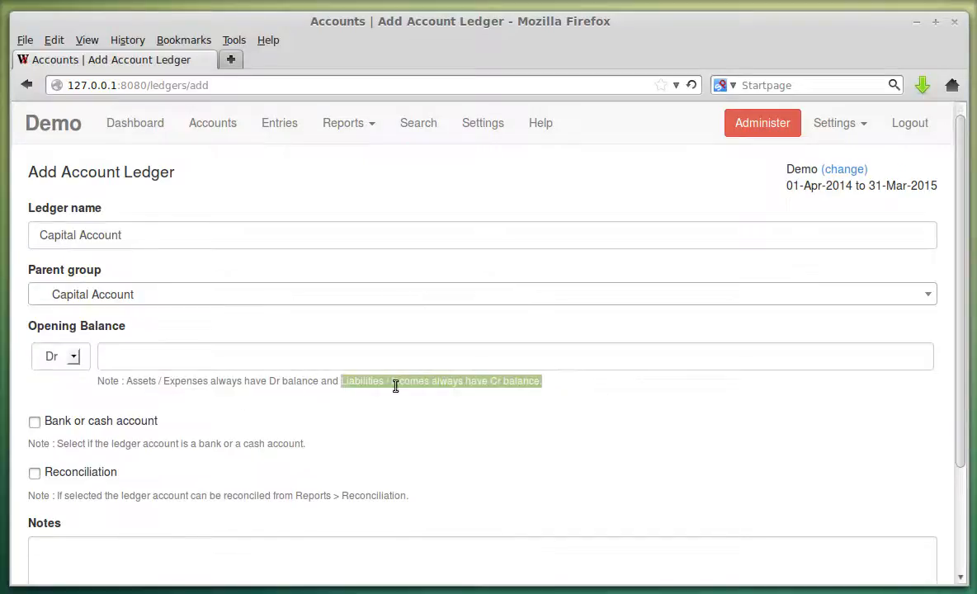
{"action": "left_click", "coordinate": [68, 357]}
{"action": "left_click", "coordinate": [43, 391]}
{"action": "left_click", "coordinate": [160, 357]}
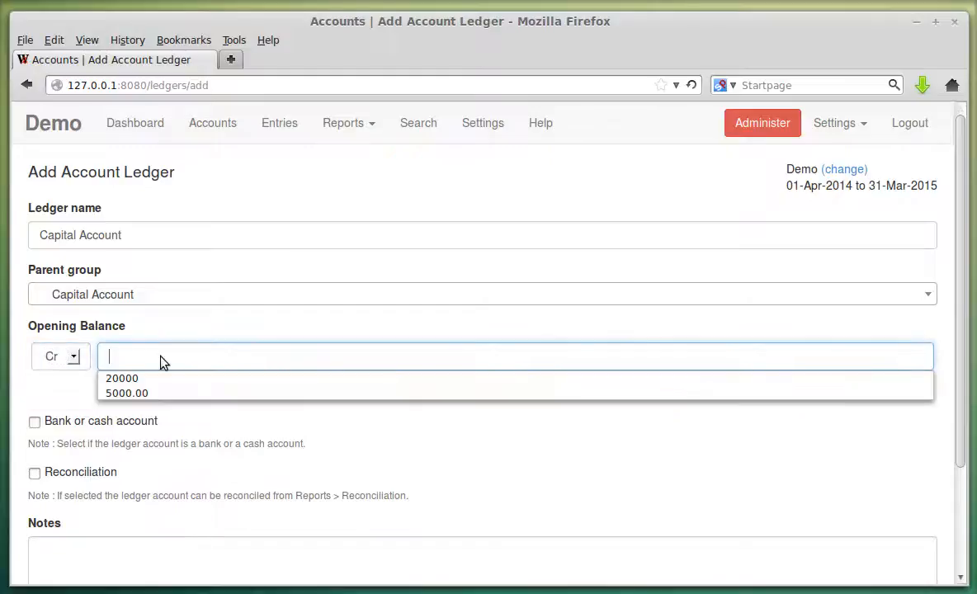
{"action": "left_click", "coordinate": [149, 395]}
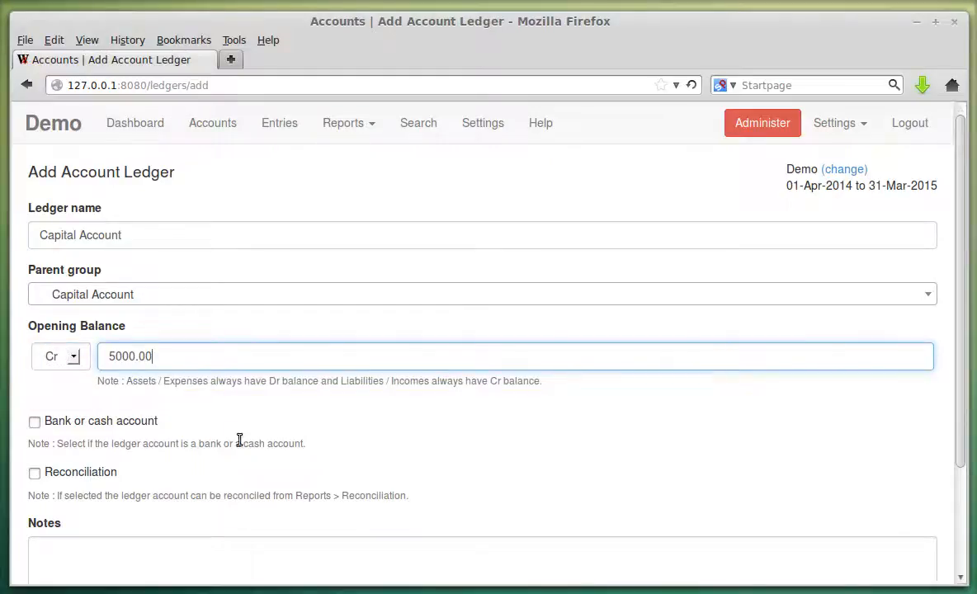
{"action": "scroll", "coordinate": [163, 420], "scroll_direction": "down", "scroll_amount": 1}
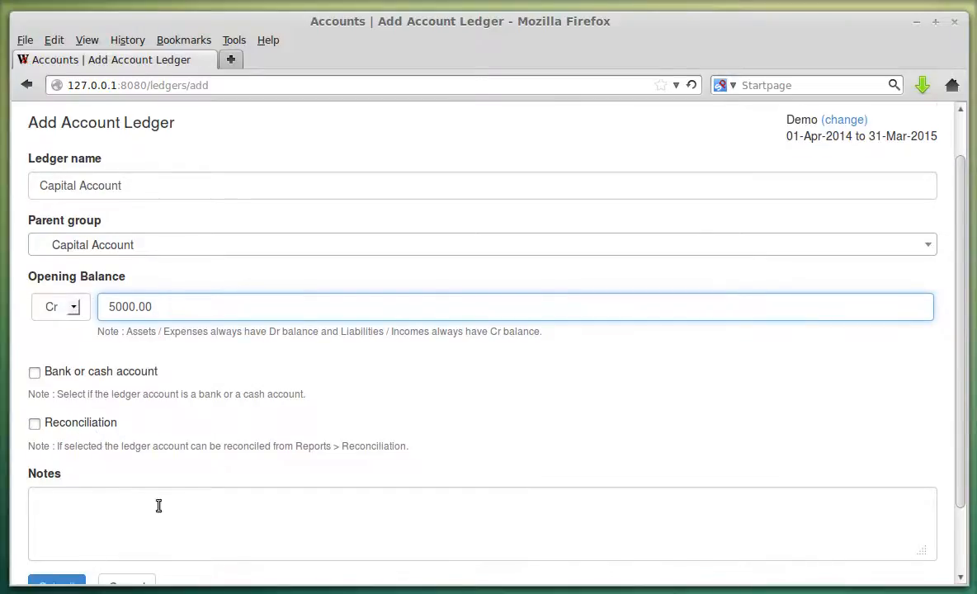
{"action": "scroll", "coordinate": [124, 507], "scroll_direction": "down", "scroll_amount": 2}
{"action": "left_click", "coordinate": [69, 512]}
{"action": "scroll", "coordinate": [425, 377], "scroll_direction": "down", "scroll_amount": 1}
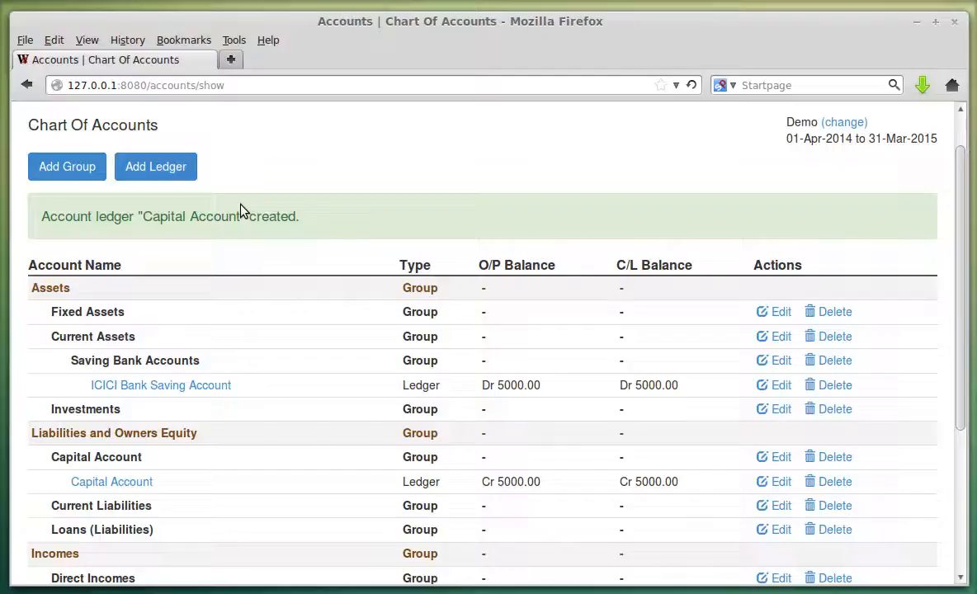
Start a ledger named Salary Account with Indirect Incomes as its parent group.
{"action": "left_click", "coordinate": [168, 174]}
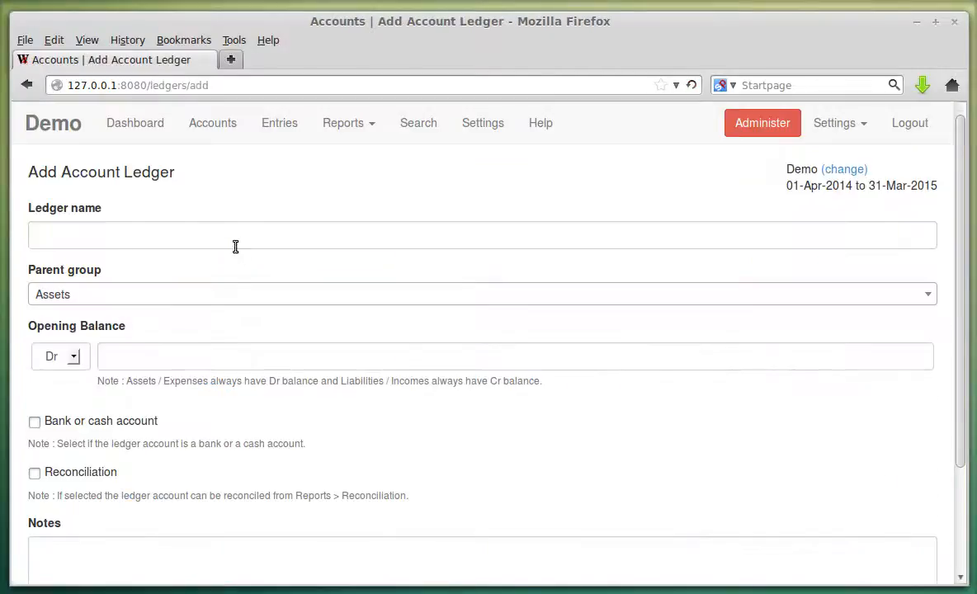
{"action": "left_click", "coordinate": [119, 235]}
{"action": "left_click", "coordinate": [121, 237]}
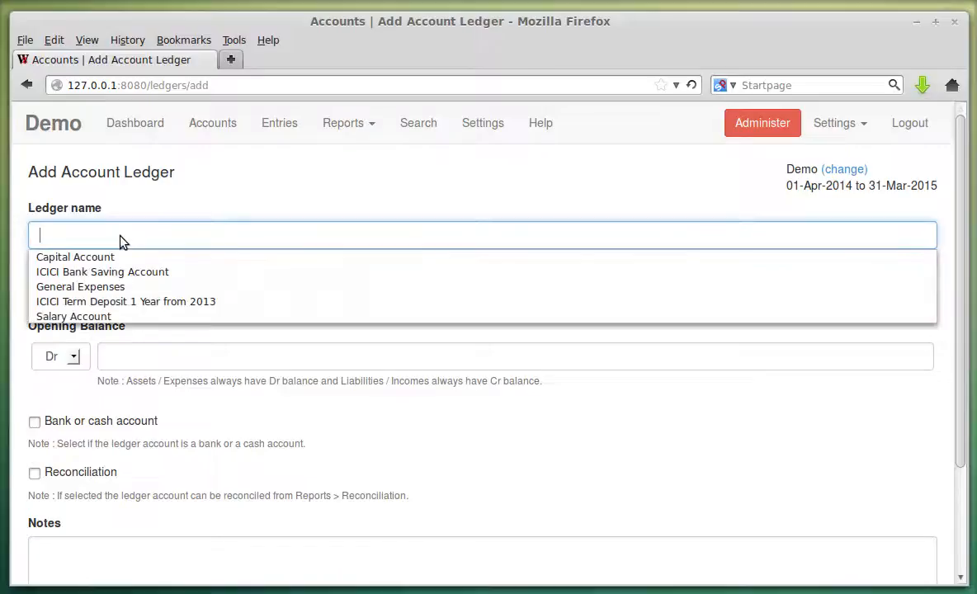
{"action": "left_click", "coordinate": [119, 317]}
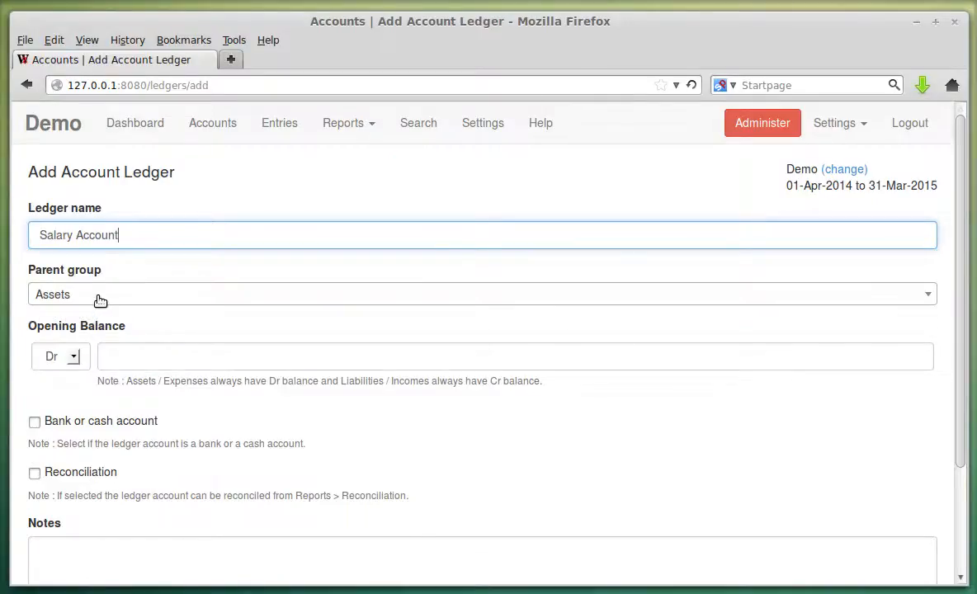
{"action": "left_click", "coordinate": [99, 297]}
{"action": "scroll", "coordinate": [217, 349], "scroll_direction": "down", "scroll_amount": 3}
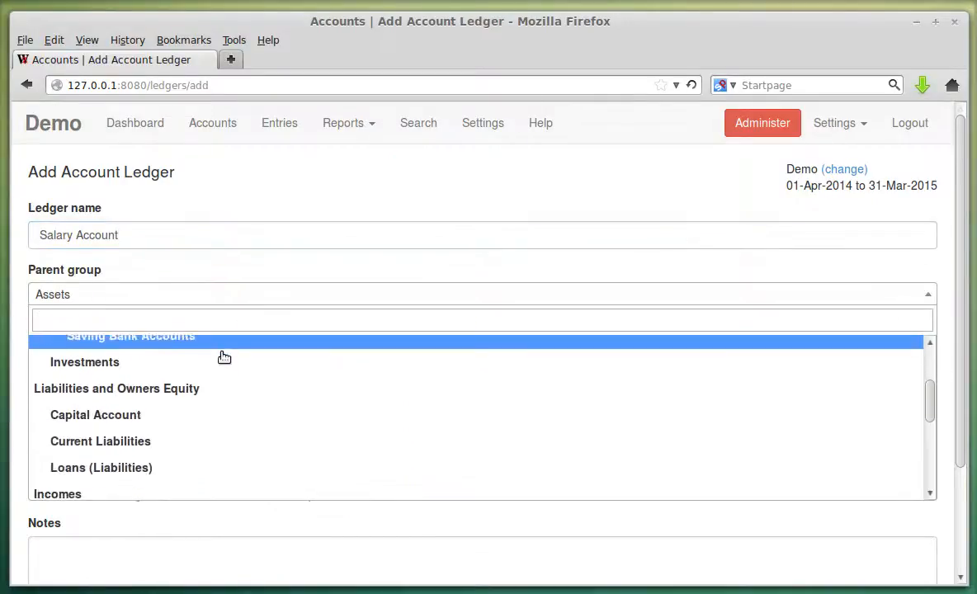
{"action": "scroll", "coordinate": [213, 368], "scroll_direction": "down", "scroll_amount": 5}
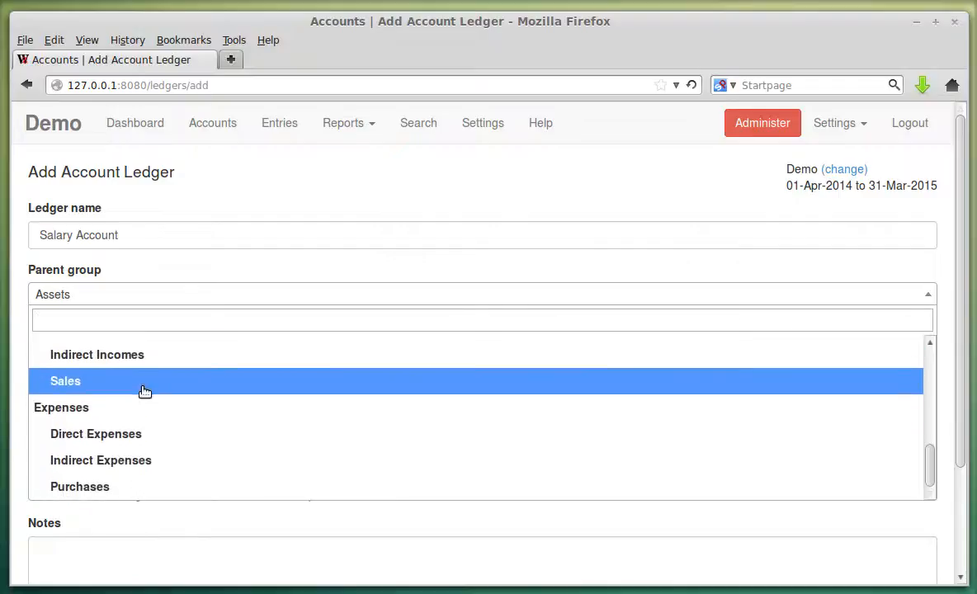
{"action": "left_click", "coordinate": [142, 361]}
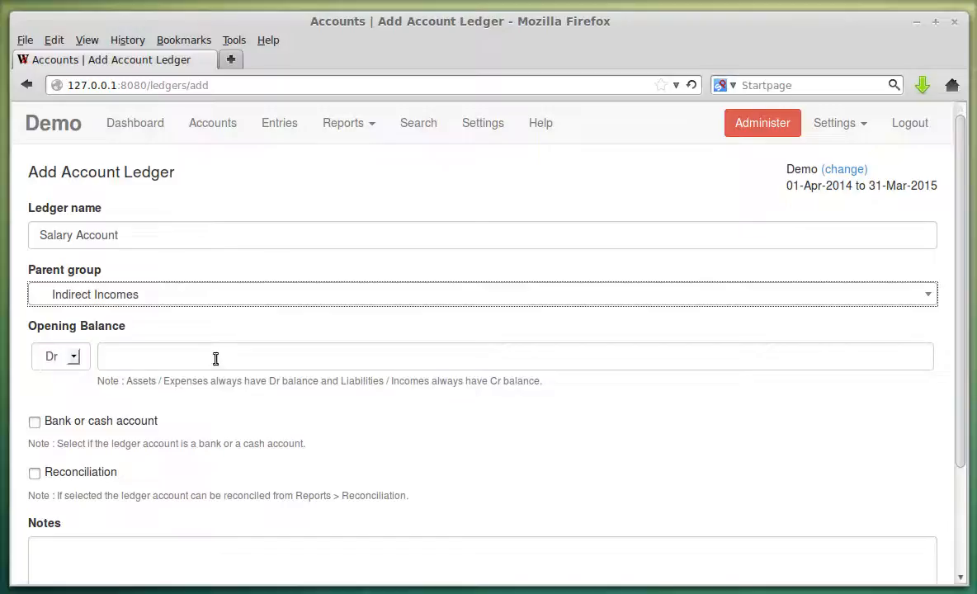
{"action": "scroll", "coordinate": [181, 366], "scroll_direction": "down", "scroll_amount": 2}
Save the Salary Account ledger.
{"action": "left_click", "coordinate": [70, 536]}
{"action": "scroll", "coordinate": [404, 396], "scroll_direction": "down", "scroll_amount": 5}
{"action": "scroll", "coordinate": [405, 413], "scroll_direction": "down", "scroll_amount": 2}
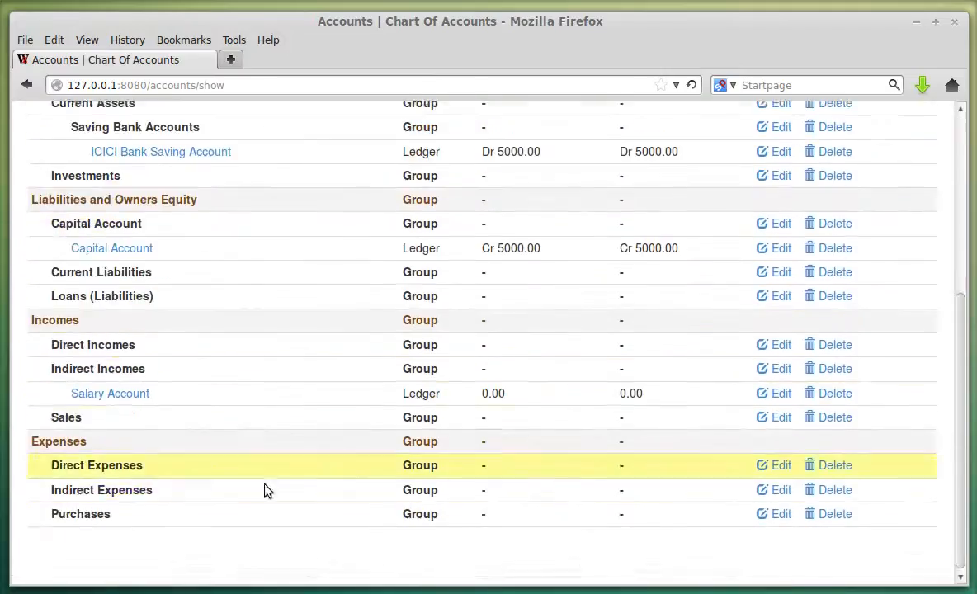
{"action": "scroll", "coordinate": [495, 394], "scroll_direction": "up", "scroll_amount": 3}
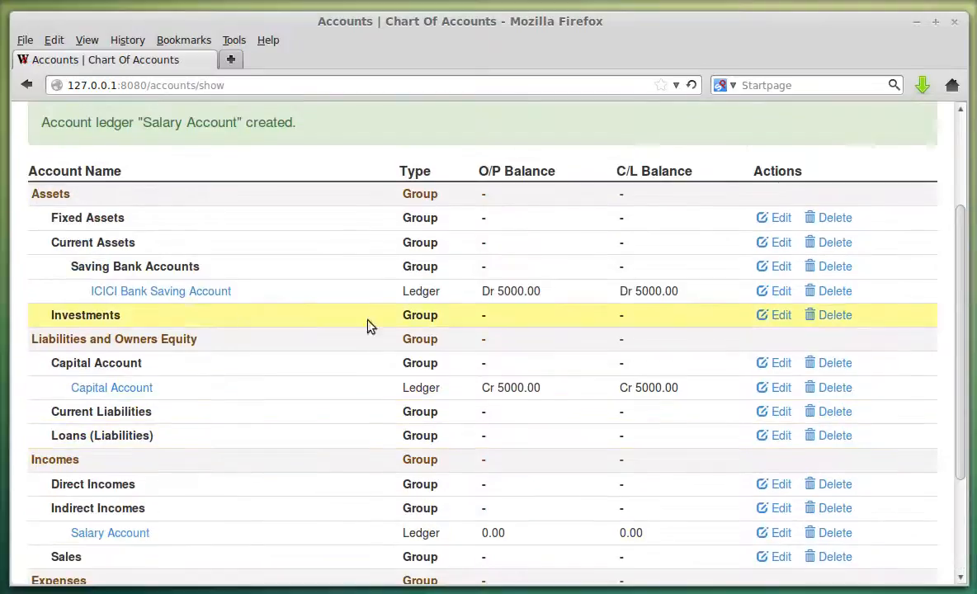
Review the Ledger and Group types and balances in the Chart Of Accounts.
{"action": "double_click", "coordinate": [423, 291]}
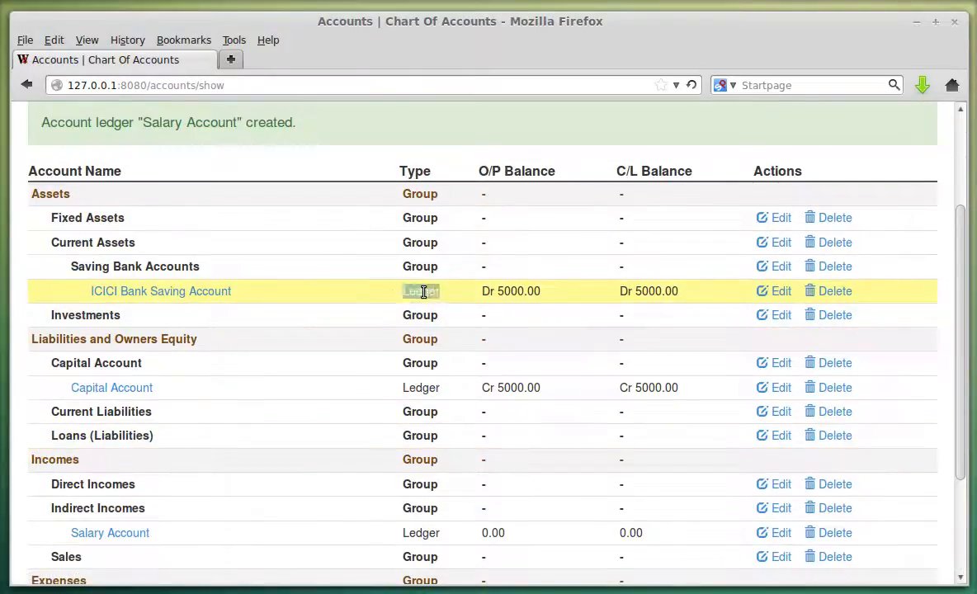
{"action": "double_click", "coordinate": [429, 387]}
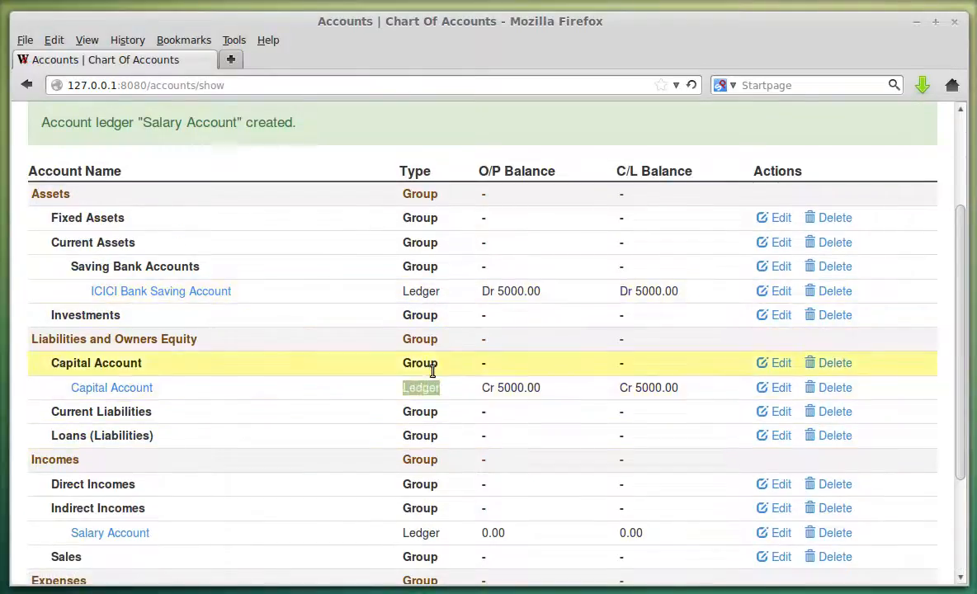
{"action": "double_click", "coordinate": [427, 364]}
{"action": "scroll", "coordinate": [535, 229], "scroll_direction": "down", "scroll_amount": 3}
{"action": "scroll", "coordinate": [613, 345], "scroll_direction": "up", "scroll_amount": 3}
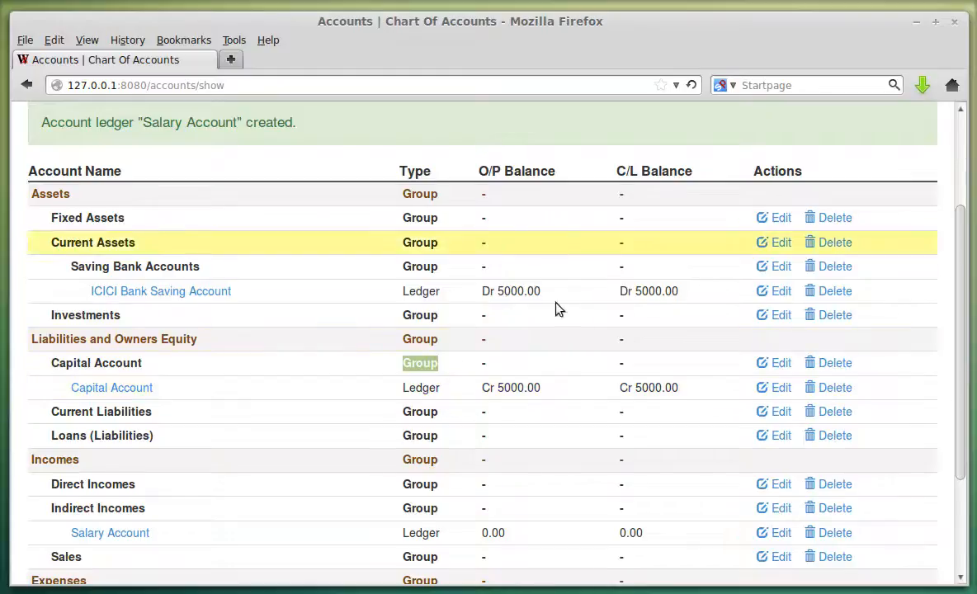
{"action": "scroll", "coordinate": [565, 355], "scroll_direction": "down", "scroll_amount": 3}
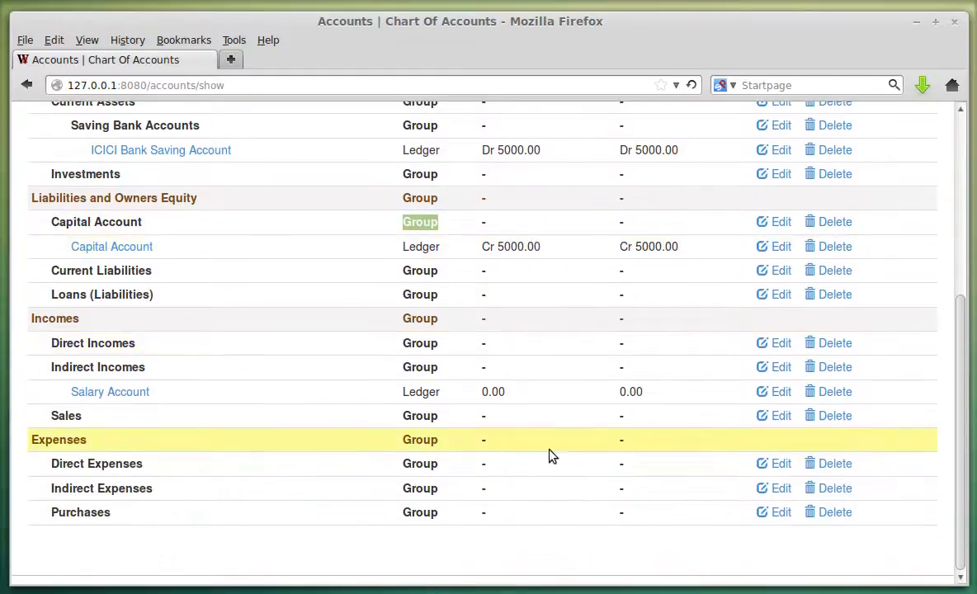
{"action": "scroll", "coordinate": [462, 450], "scroll_direction": "up", "scroll_amount": 3}
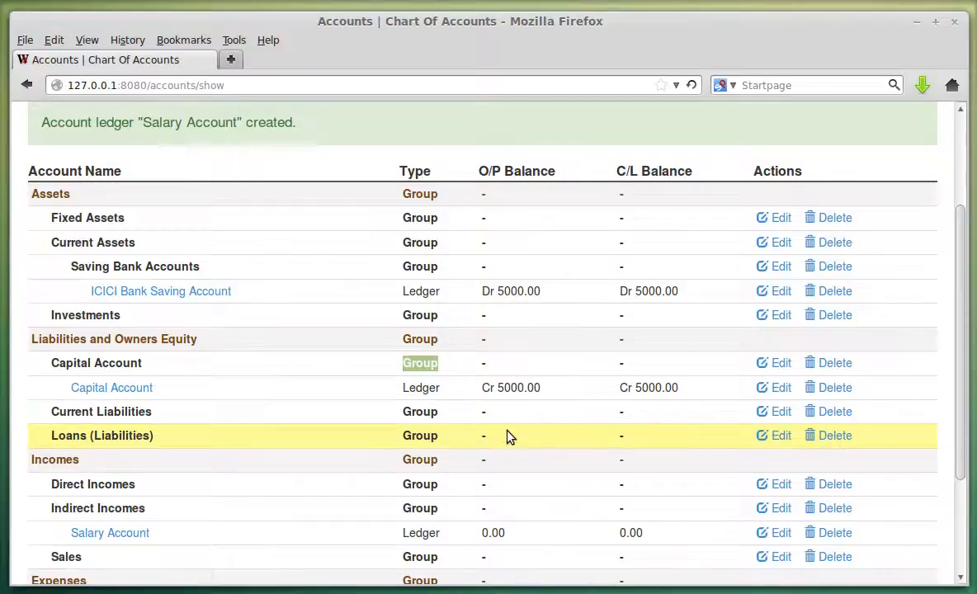
{"action": "scroll", "coordinate": [268, 392], "scroll_direction": "up", "scroll_amount": 2}
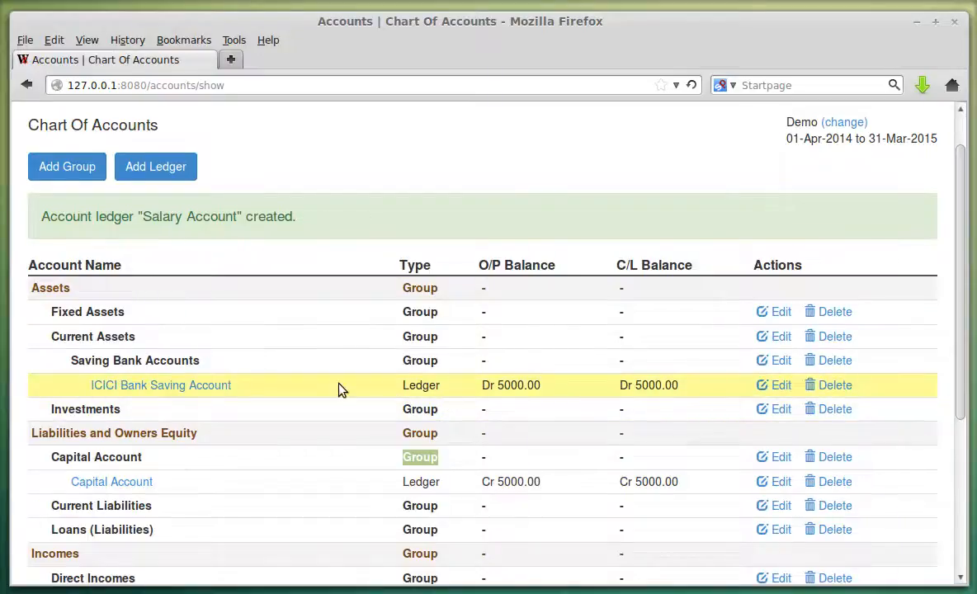
{"action": "scroll", "coordinate": [355, 330], "scroll_direction": "up", "scroll_amount": 1}
{"action": "left_click", "coordinate": [347, 132]}
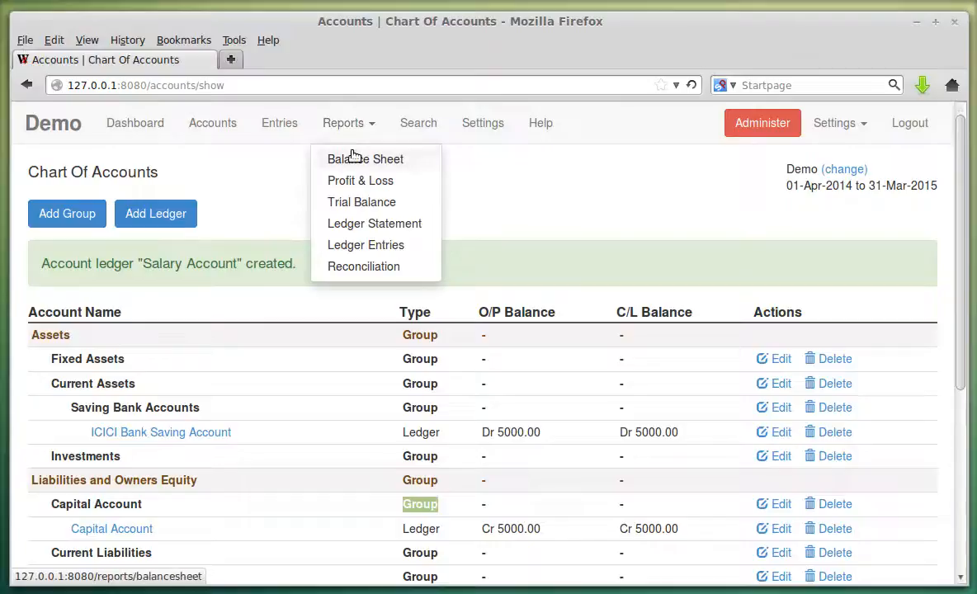
Glance at the Balance Sheet, then return to the Chart Of Accounts to check Salary Account's 0.00 balance.
{"action": "left_click", "coordinate": [352, 156]}
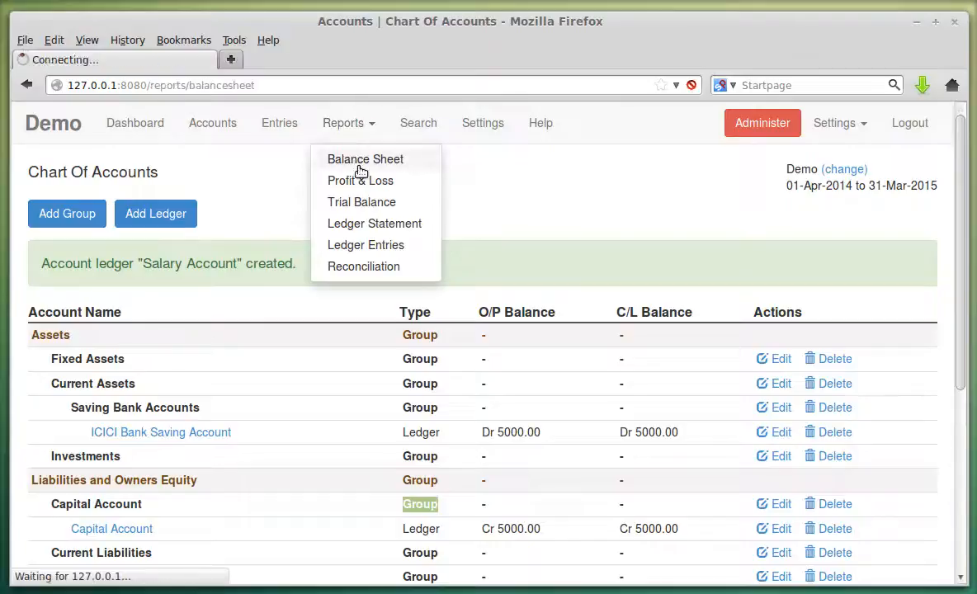
{"action": "scroll", "coordinate": [447, 313], "scroll_direction": "down", "scroll_amount": 1}
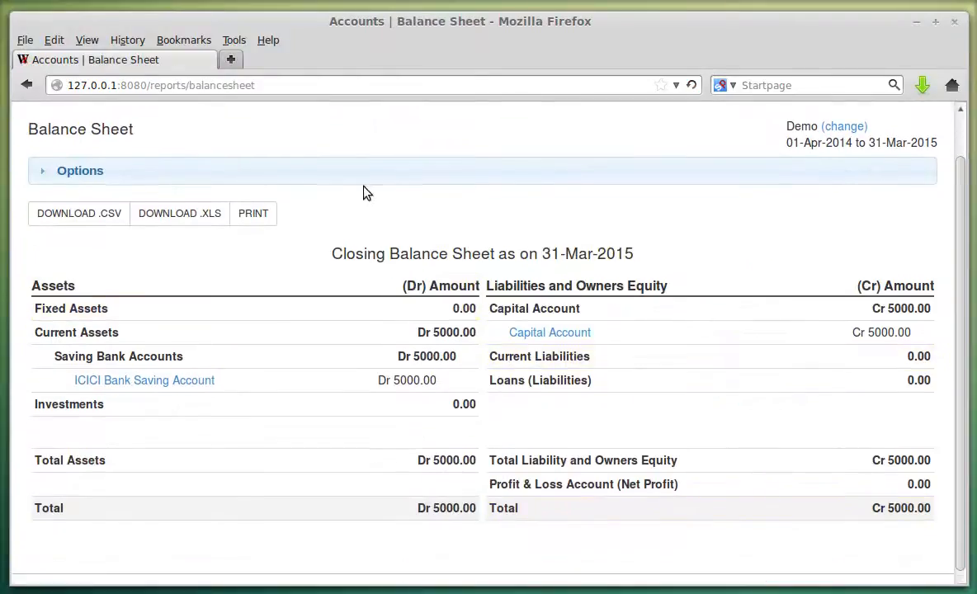
{"action": "scroll", "coordinate": [366, 192], "scroll_direction": "up", "scroll_amount": 1}
{"action": "left_click", "coordinate": [340, 131]}
{"action": "left_click", "coordinate": [267, 124]}
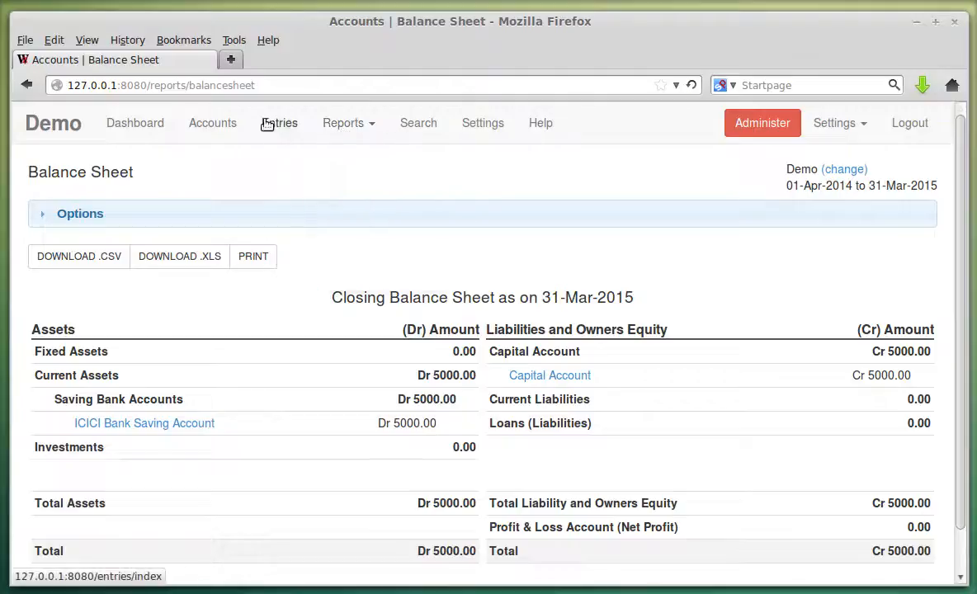
{"action": "left_click", "coordinate": [199, 125]}
{"action": "scroll", "coordinate": [268, 324], "scroll_direction": "down", "scroll_amount": 1}
{"action": "scroll", "coordinate": [268, 323], "scroll_direction": "down", "scroll_amount": 5}
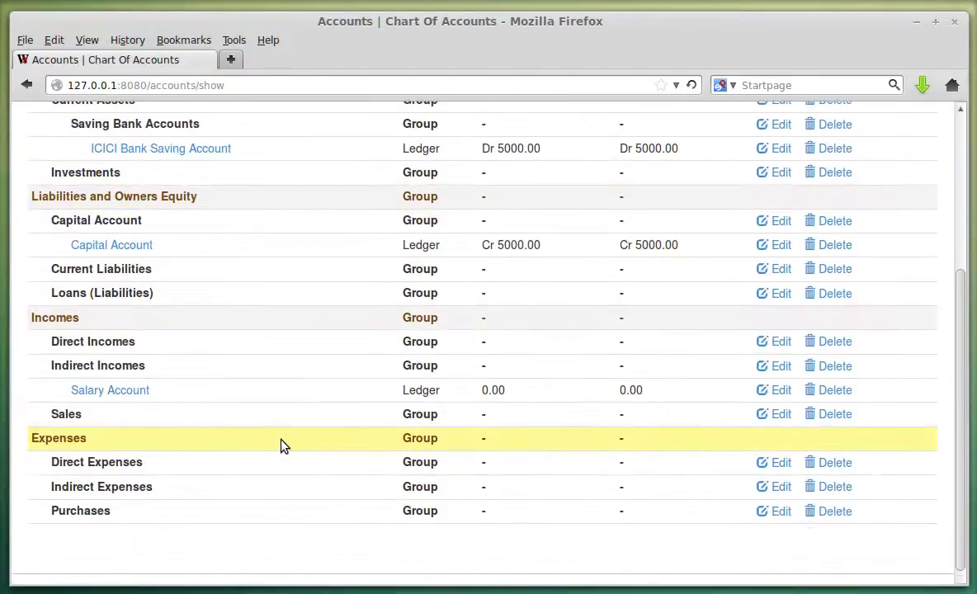
{"action": "scroll", "coordinate": [279, 445], "scroll_direction": "up", "scroll_amount": 6}
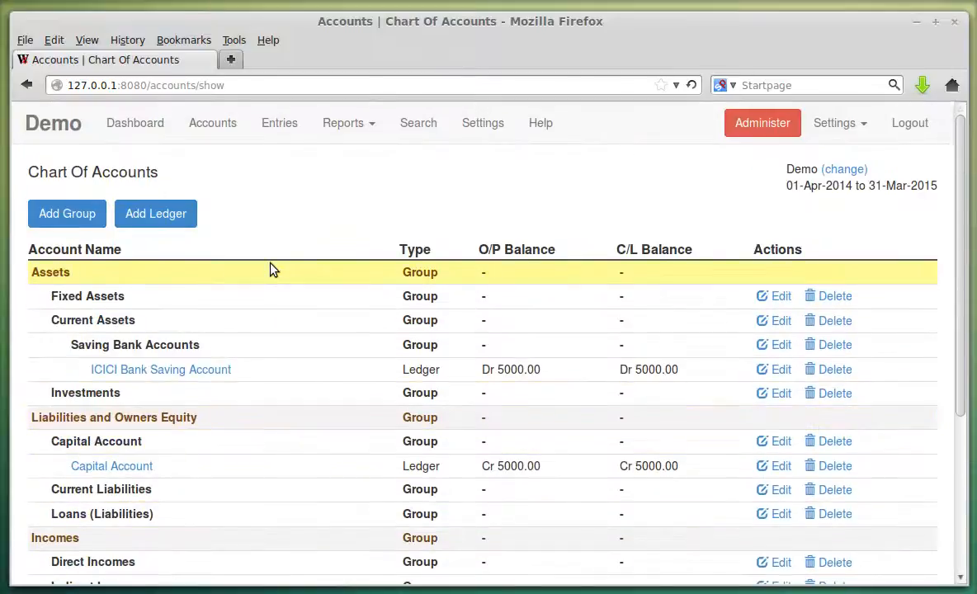
From Entries, choose Receipt under Add Entry to get a blank receipt form.
{"action": "left_click", "coordinate": [277, 132]}
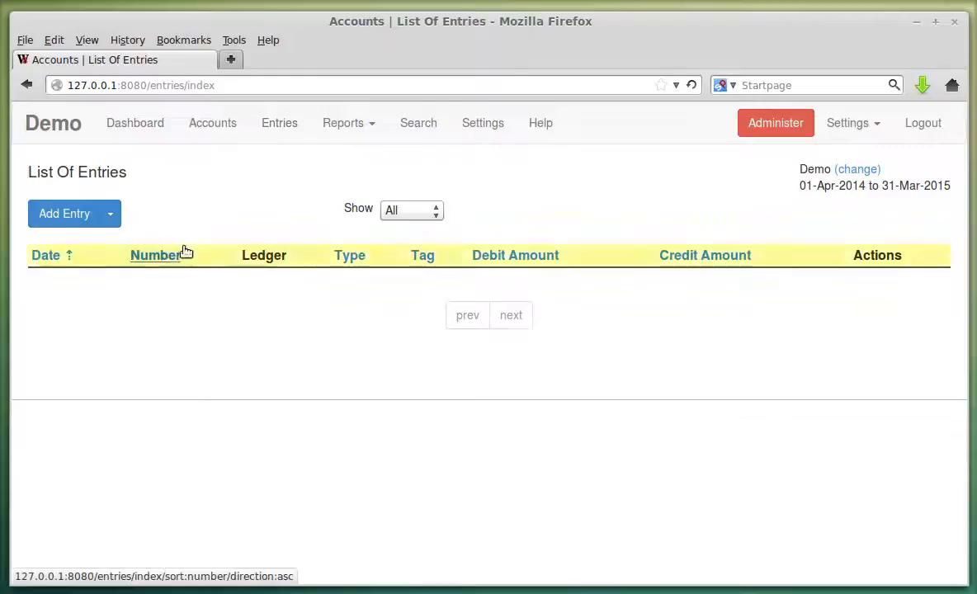
{"action": "left_click", "coordinate": [109, 217]}
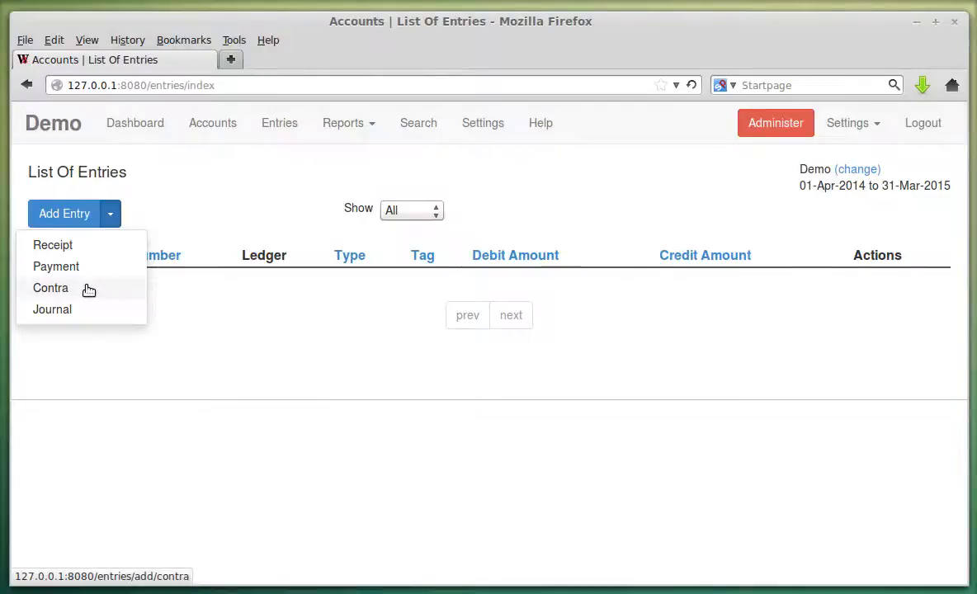
{"action": "left_click", "coordinate": [132, 208]}
{"action": "left_click", "coordinate": [114, 213]}
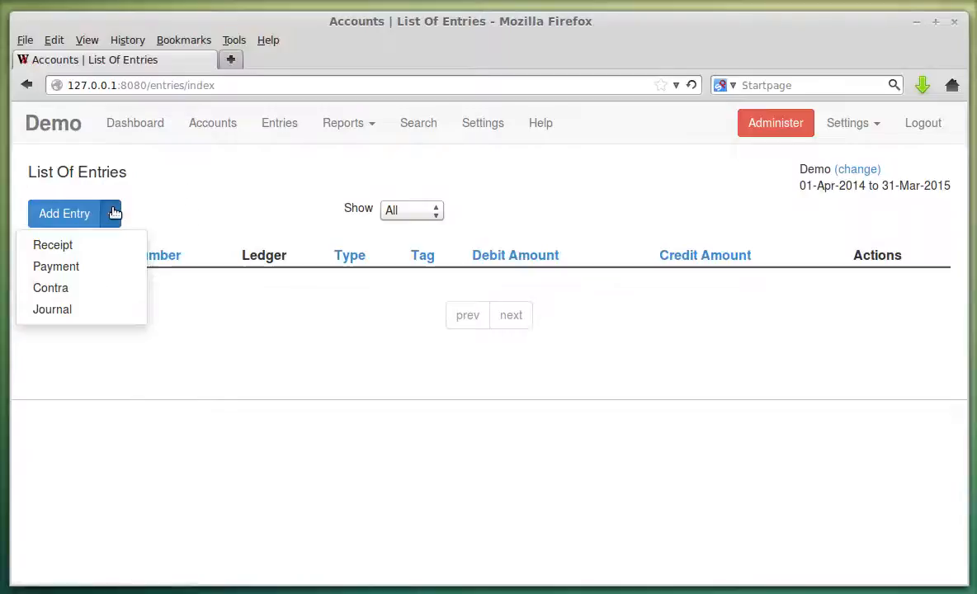
{"action": "left_click", "coordinate": [108, 251]}
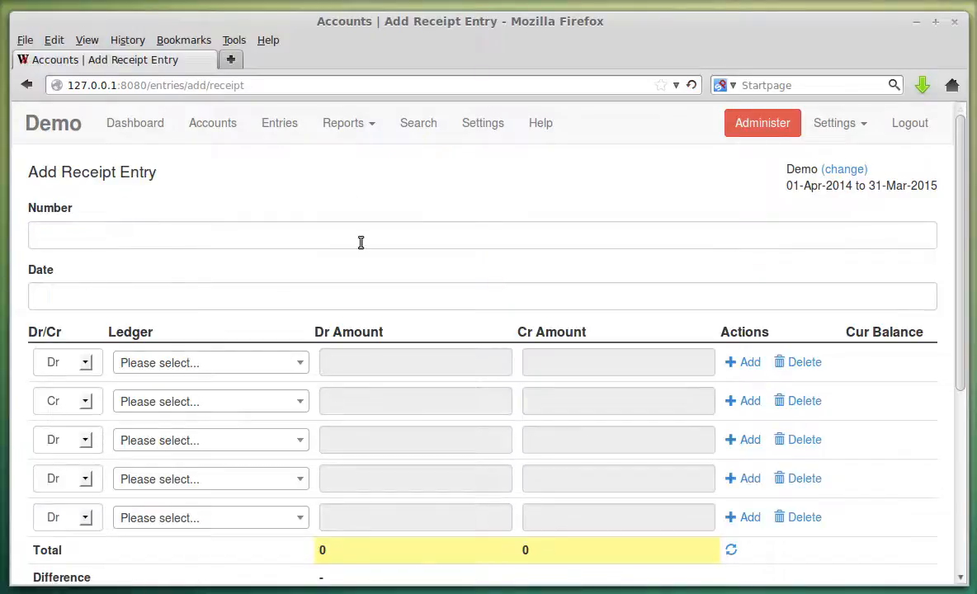
Set the receipt's entry date to 30-Apr-2014 in the calendar.
{"action": "left_click", "coordinate": [269, 299]}
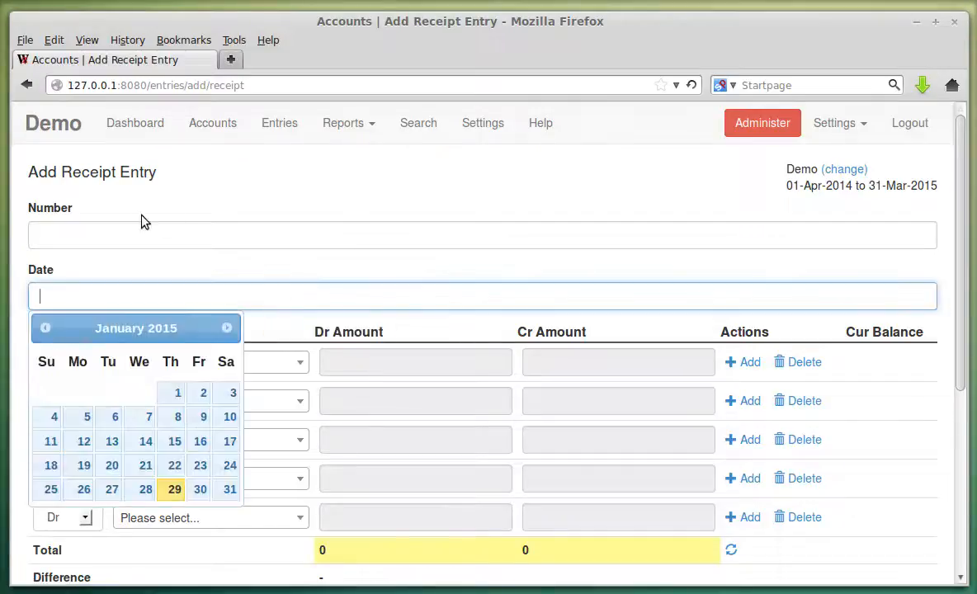
{"action": "left_click", "coordinate": [44, 329]}
{"action": "left_click", "coordinate": [44, 329]}
{"action": "left_click", "coordinate": [44, 328]}
{"action": "left_click", "coordinate": [44, 328]}
{"action": "left_click", "coordinate": [44, 328]}
{"action": "left_click", "coordinate": [43, 328]}
{"action": "left_click", "coordinate": [44, 328]}
{"action": "left_click", "coordinate": [44, 330]}
{"action": "left_click", "coordinate": [43, 330]}
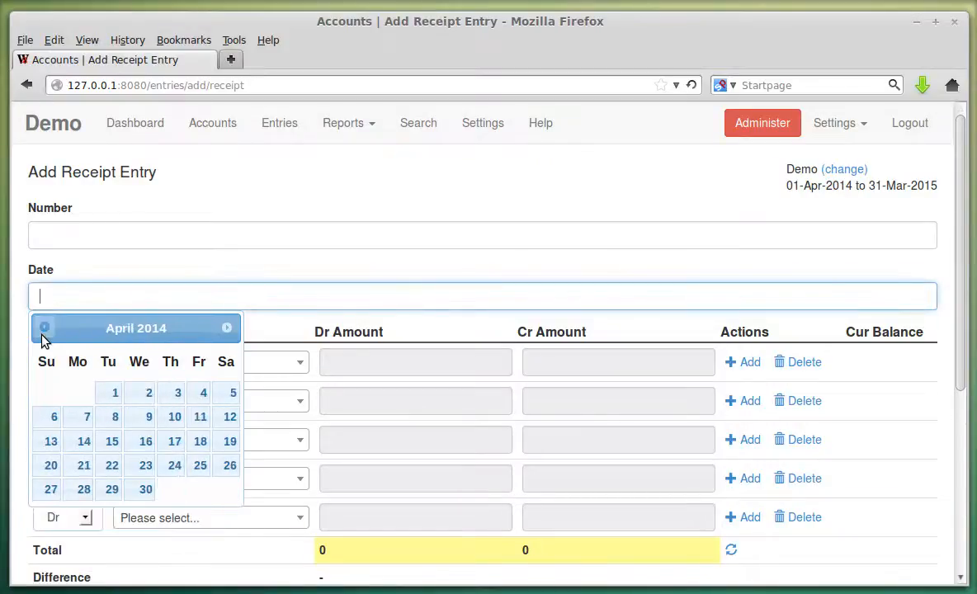
{"action": "left_click", "coordinate": [152, 489]}
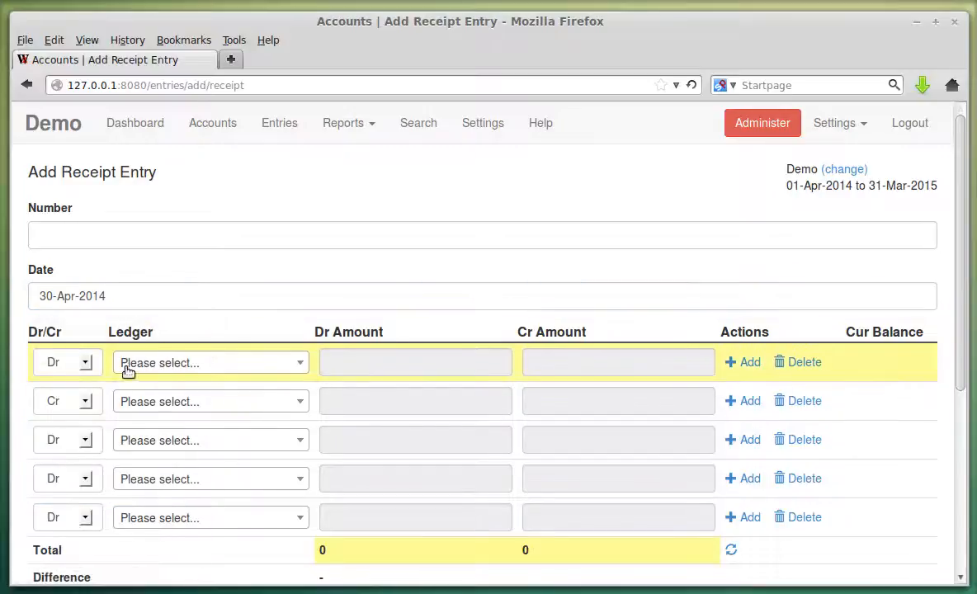
Debit ICICI Bank Saving Account with 30000 in the first row.
{"action": "left_click", "coordinate": [180, 365]}
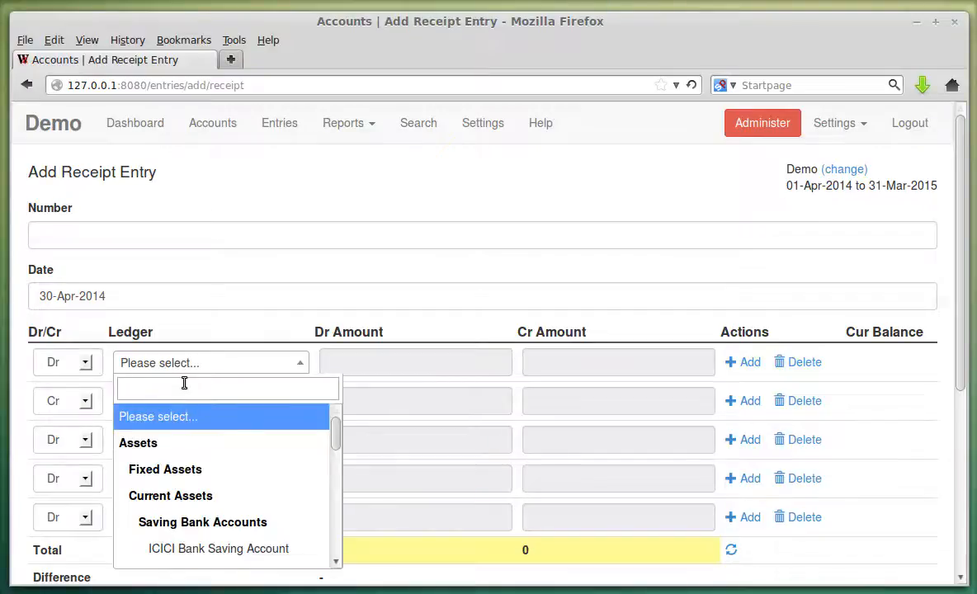
{"action": "type", "text": "ic"}
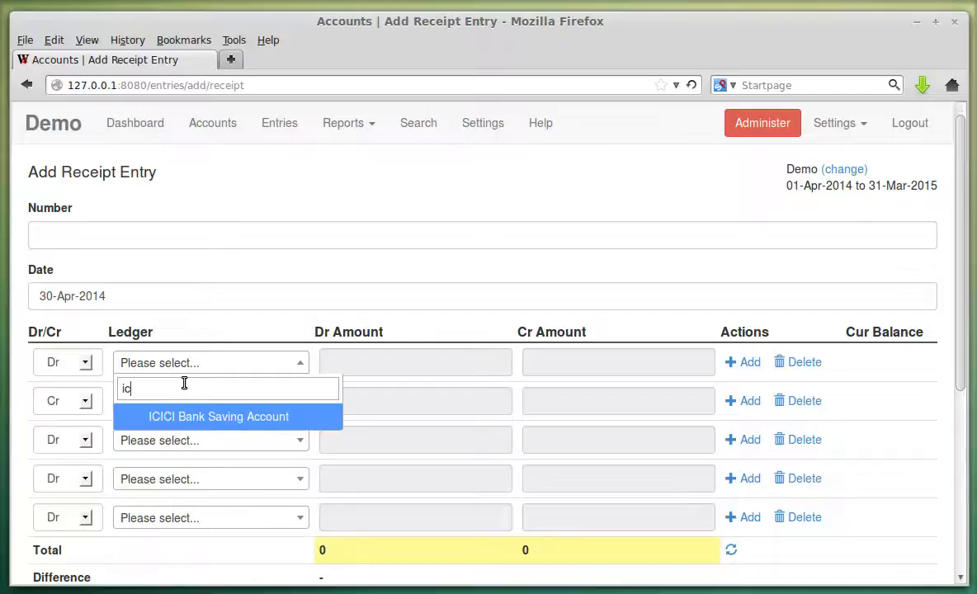
{"action": "left_click", "coordinate": [268, 416]}
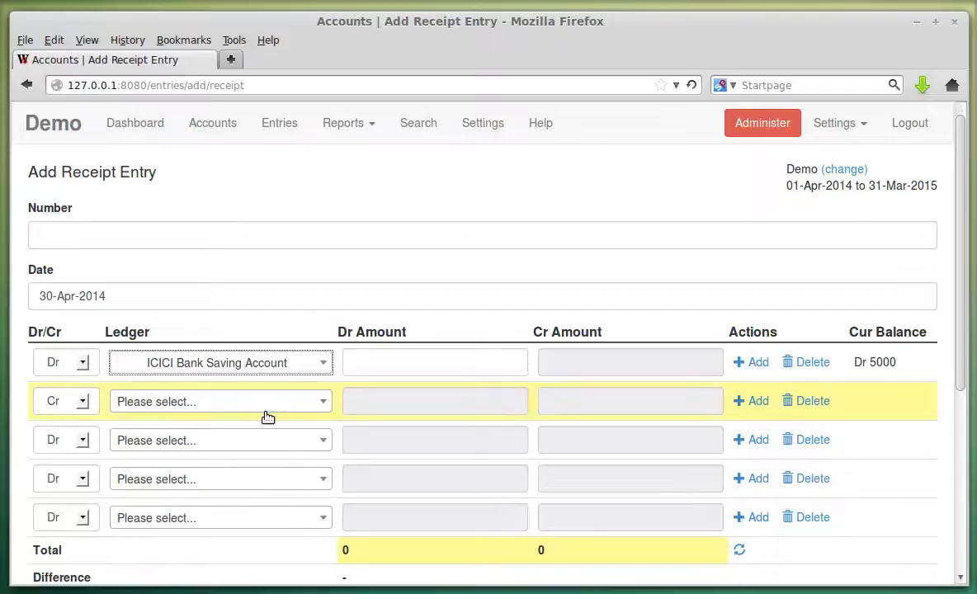
{"action": "left_click", "coordinate": [375, 366]}
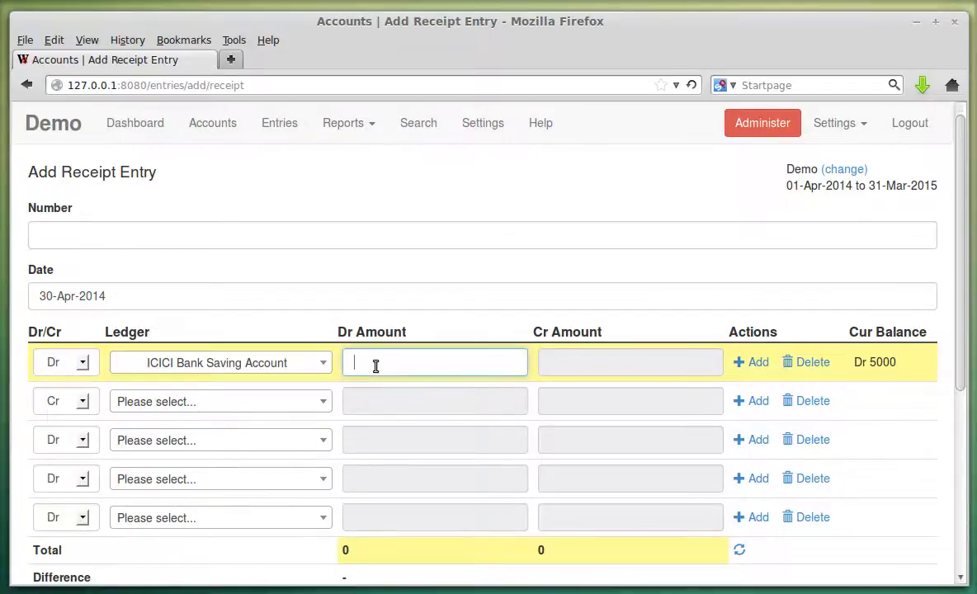
{"action": "type", "text": "3000"}
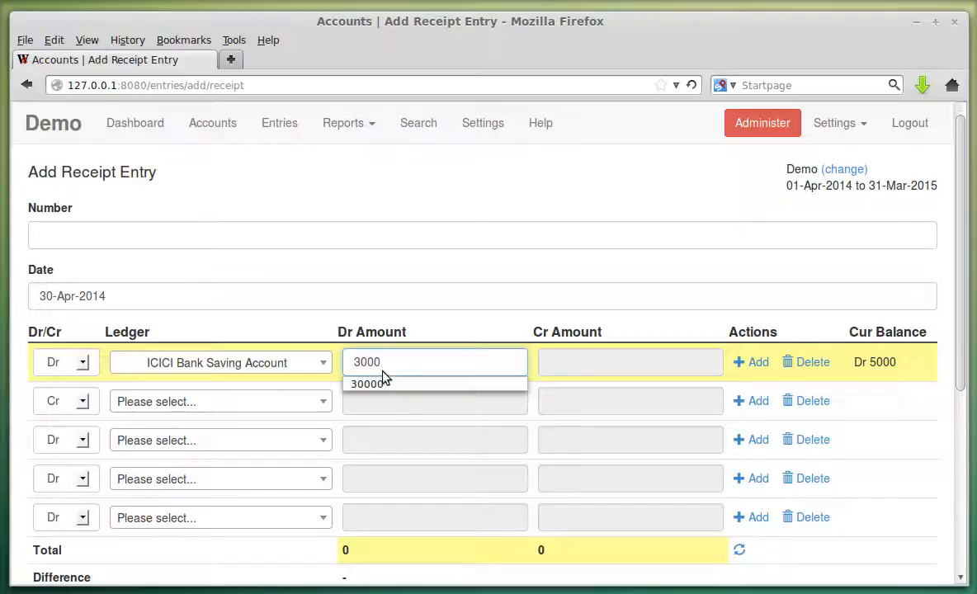
{"action": "left_click", "coordinate": [370, 384]}
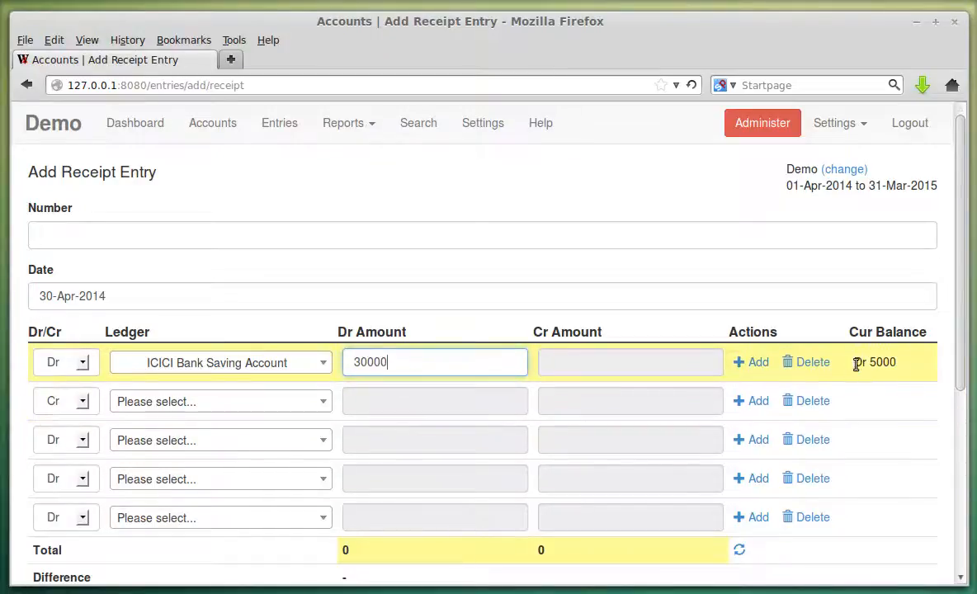
{"action": "left_click_drag", "start_coordinate": [876, 365], "coordinate": [896, 367]}
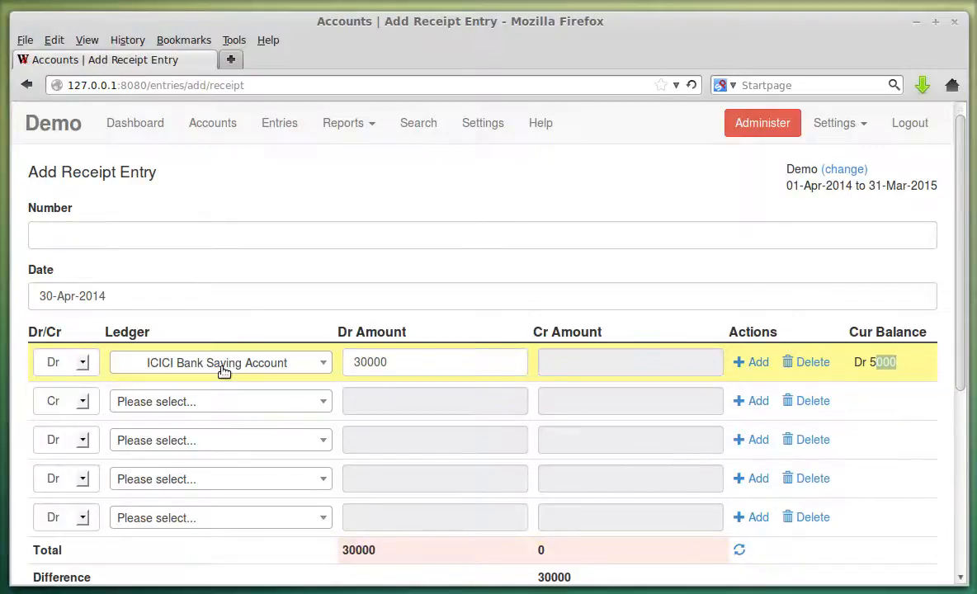
Credit Salary Account with 30000 in the second row.
{"action": "left_click", "coordinate": [901, 368]}
{"action": "left_click", "coordinate": [203, 402]}
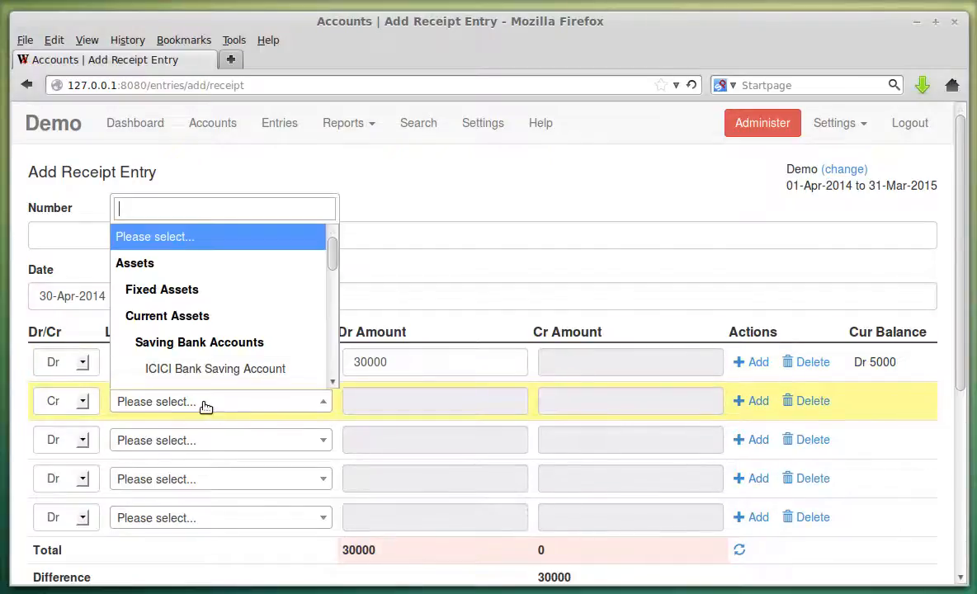
{"action": "scroll", "coordinate": [264, 332], "scroll_direction": "down", "scroll_amount": 5}
{"action": "scroll", "coordinate": [264, 331], "scroll_direction": "down", "scroll_amount": 4}
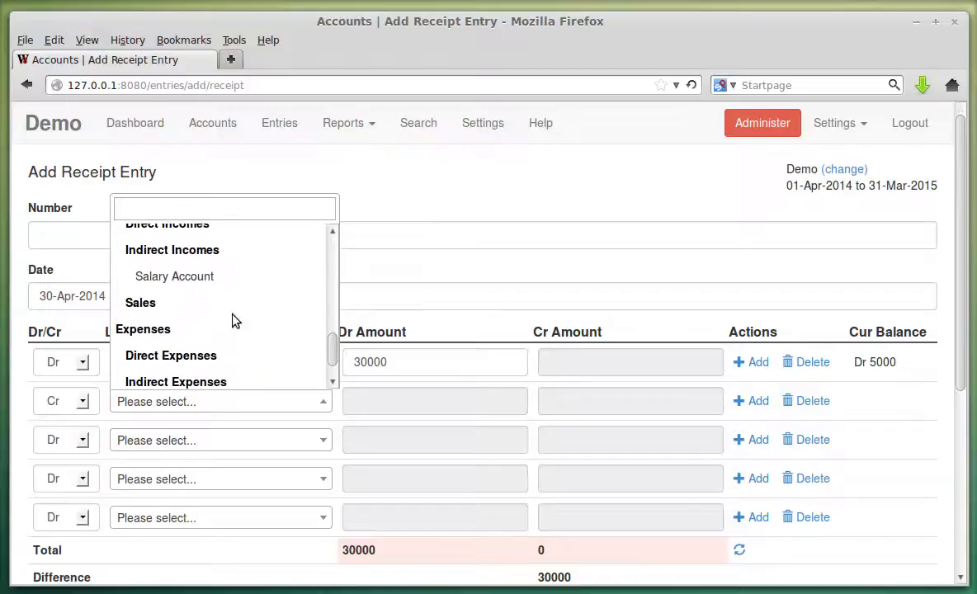
{"action": "left_click", "coordinate": [200, 281]}
{"action": "left_click", "coordinate": [561, 399]}
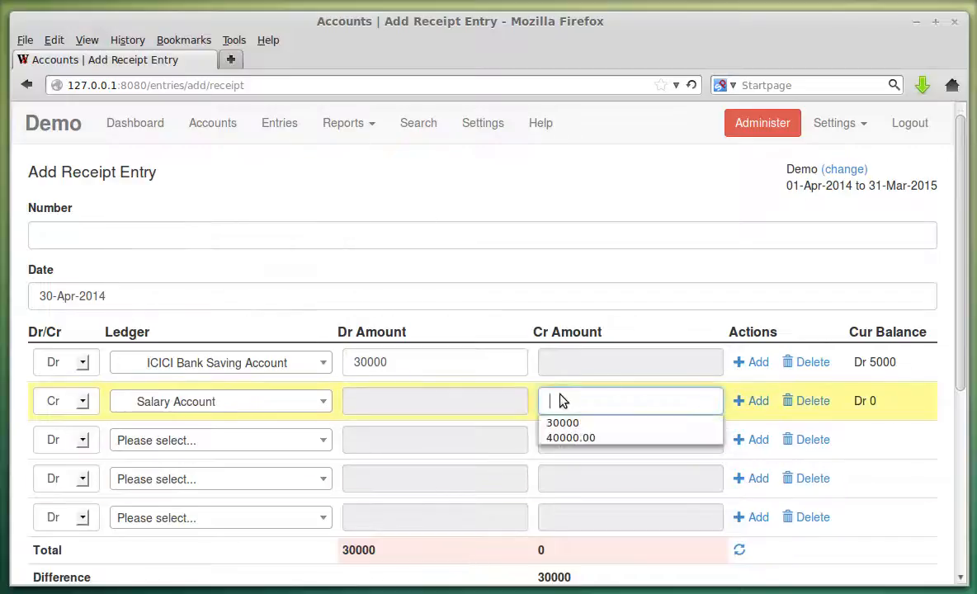
{"action": "left_click", "coordinate": [576, 424]}
Remove a stray extra row and correct the Salary Account credit back to 30000.
{"action": "scroll", "coordinate": [834, 479], "scroll_direction": "down", "scroll_amount": 2}
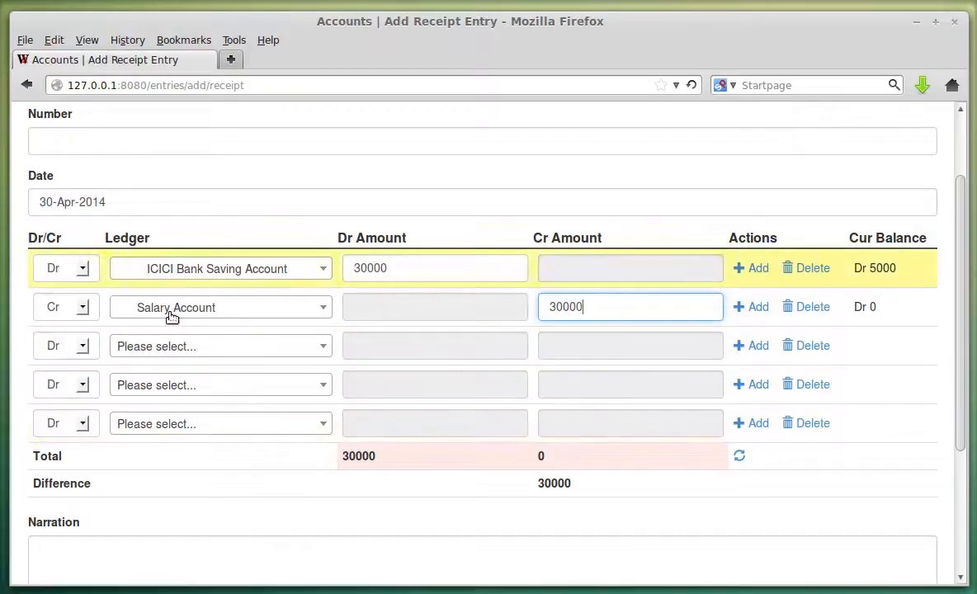
{"action": "left_click", "coordinate": [748, 346]}
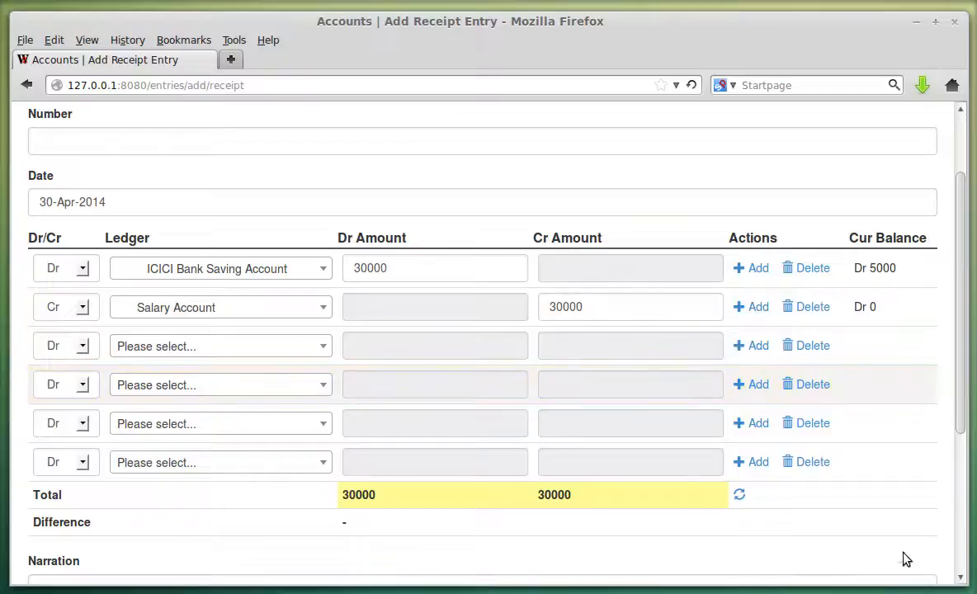
{"action": "left_click", "coordinate": [815, 387]}
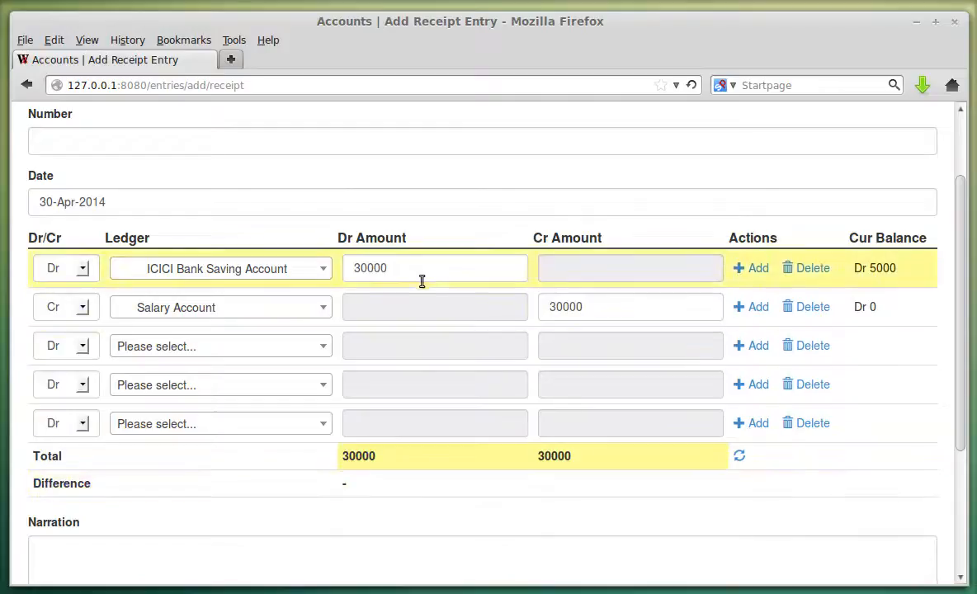
{"action": "left_click", "coordinate": [618, 307]}
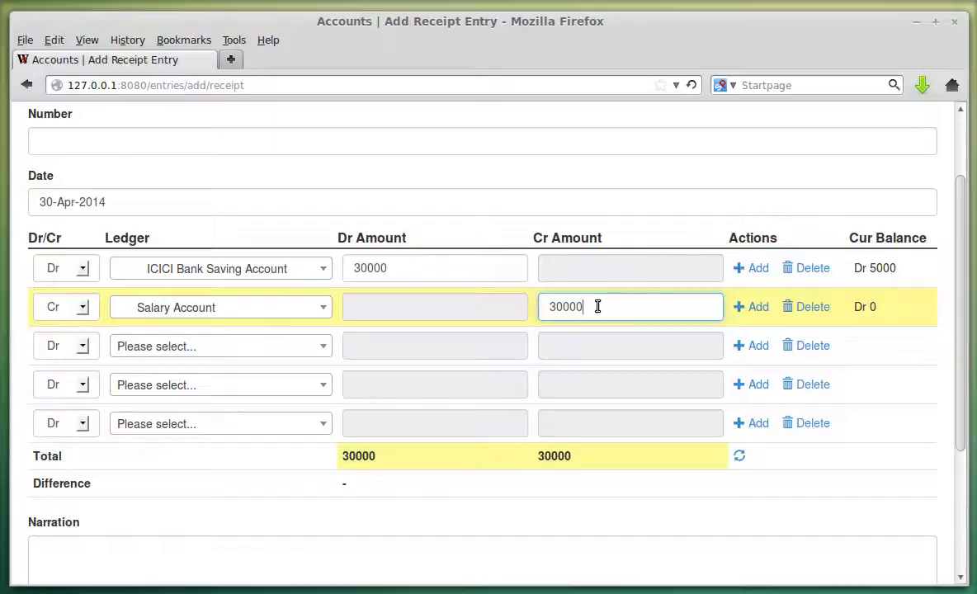
{"action": "type", "text": "0"}
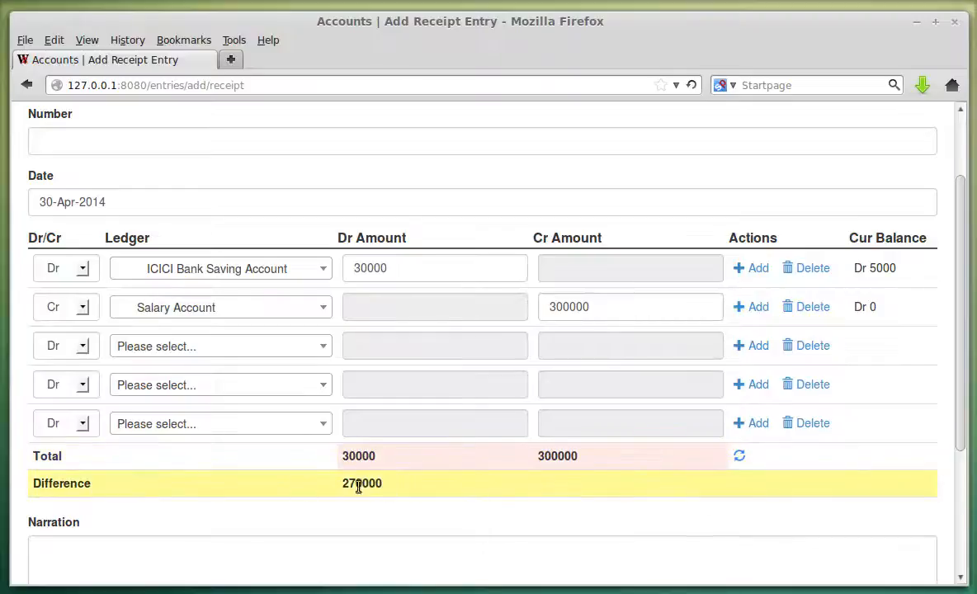
{"action": "left_click", "coordinate": [633, 307]}
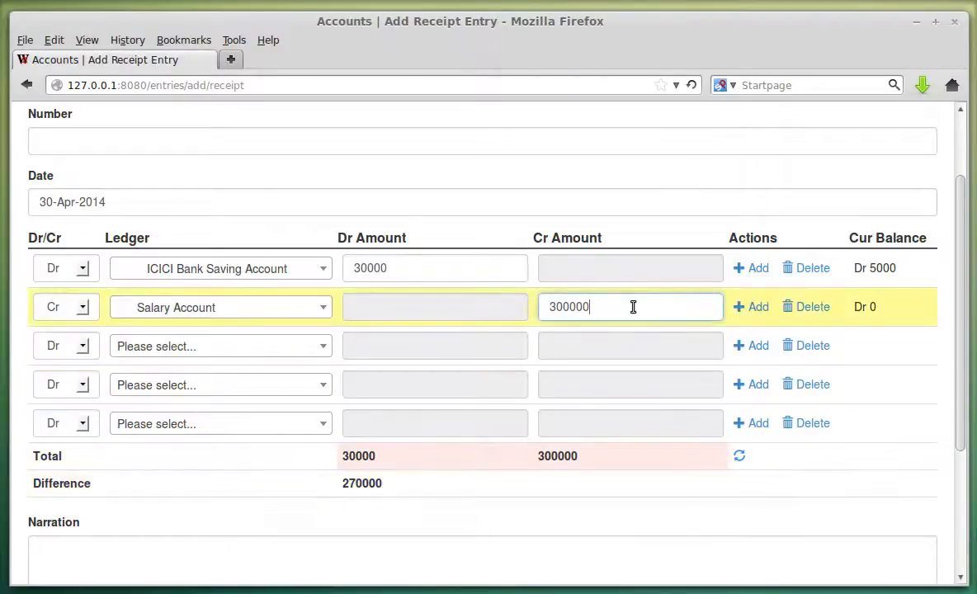
{"action": "key", "text": "BackSpace"}
{"action": "left_click", "coordinate": [425, 548]}
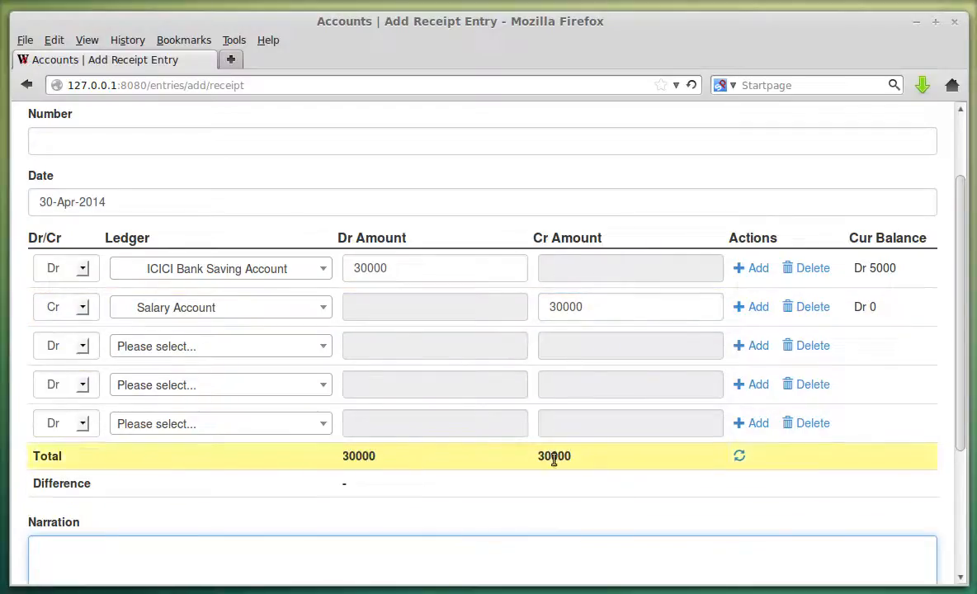
Submit the receipt with narration 'Salary for April 2014' as receipt entry 1.
{"action": "scroll", "coordinate": [462, 499], "scroll_direction": "down", "scroll_amount": 2}
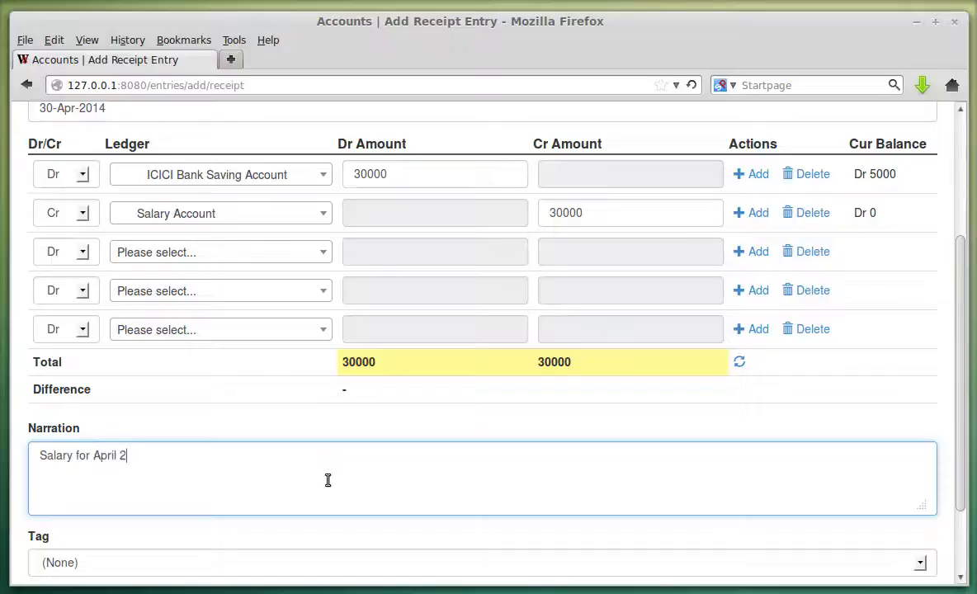
{"action": "scroll", "coordinate": [328, 479], "scroll_direction": "down", "scroll_amount": 2}
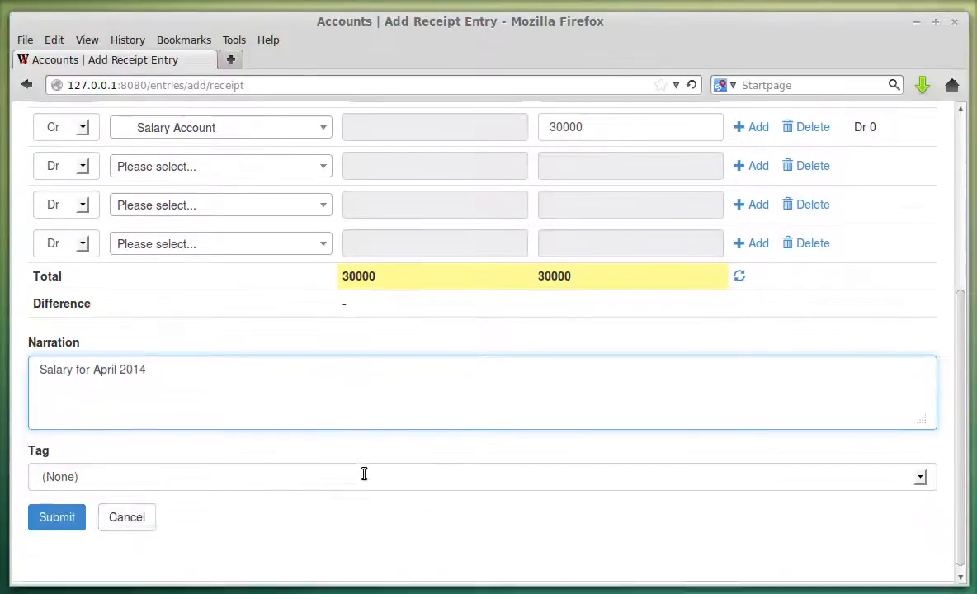
{"action": "left_click", "coordinate": [71, 509]}
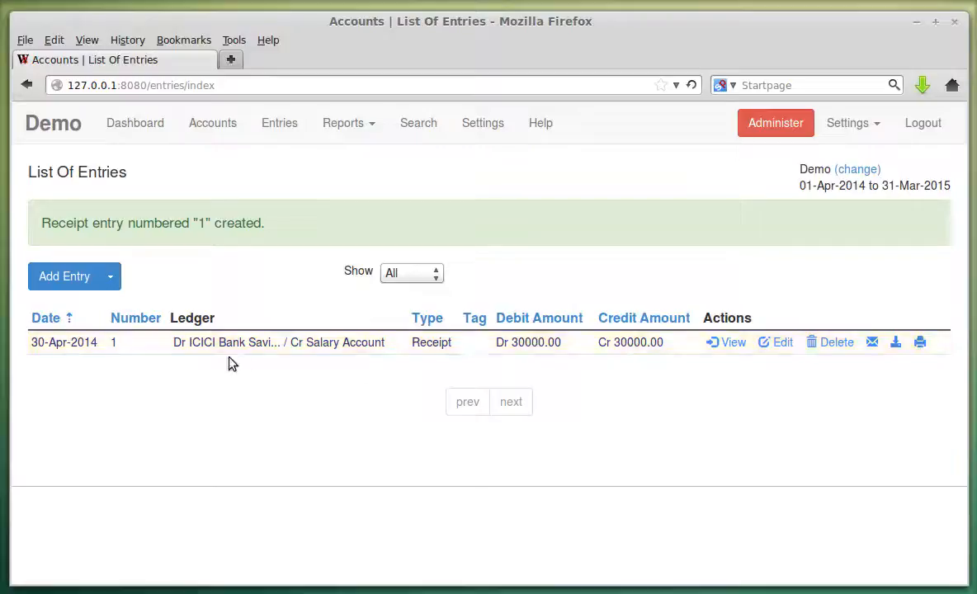
{"action": "left_click", "coordinate": [136, 344]}
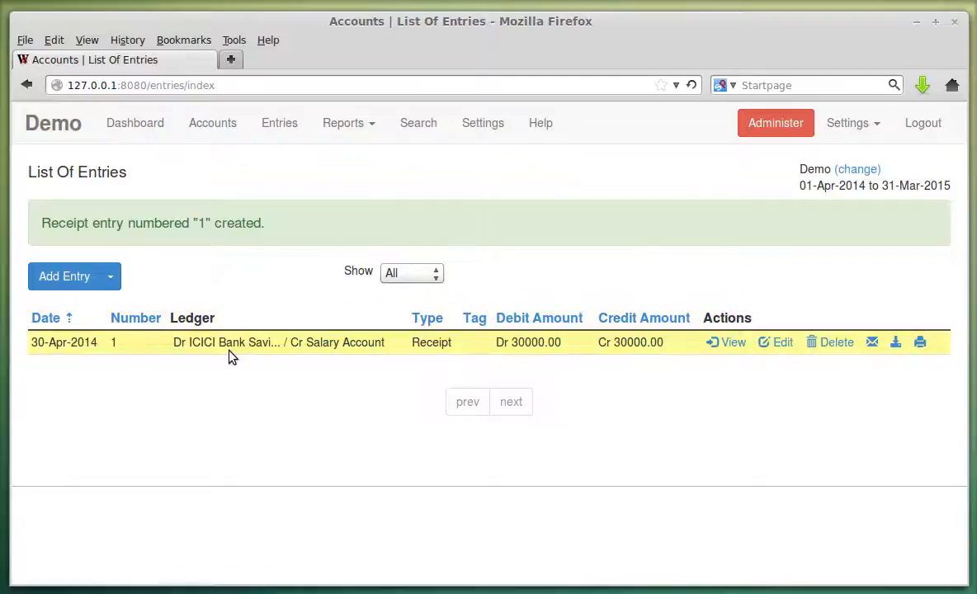
{"action": "left_click", "coordinate": [724, 343]}
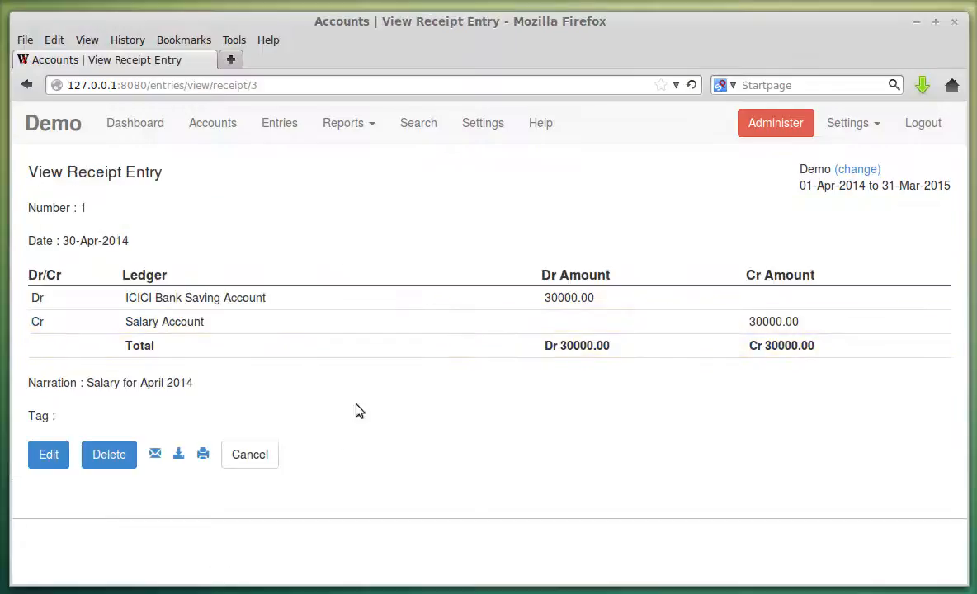
{"action": "left_click", "coordinate": [259, 456]}
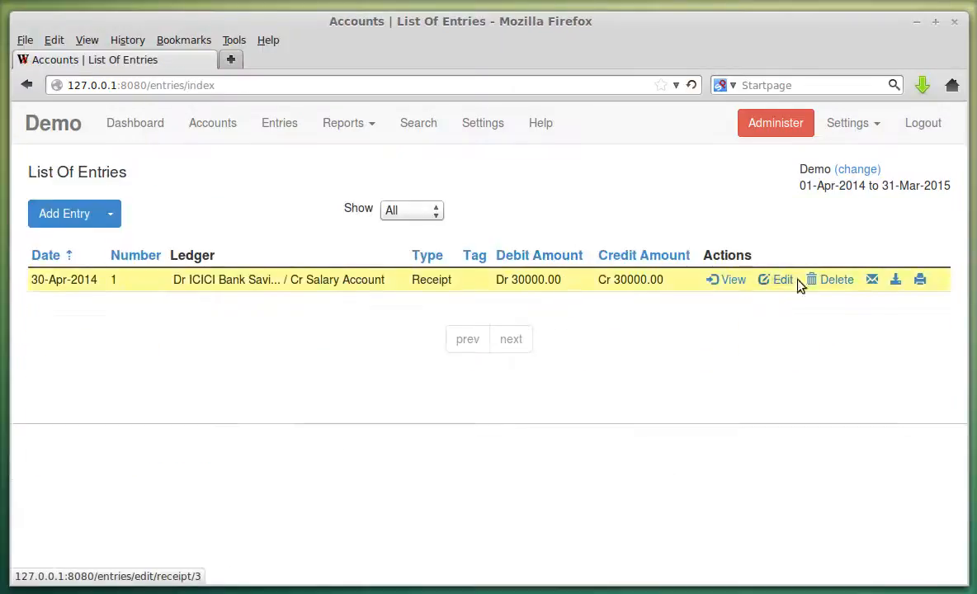
{"action": "left_click", "coordinate": [871, 279]}
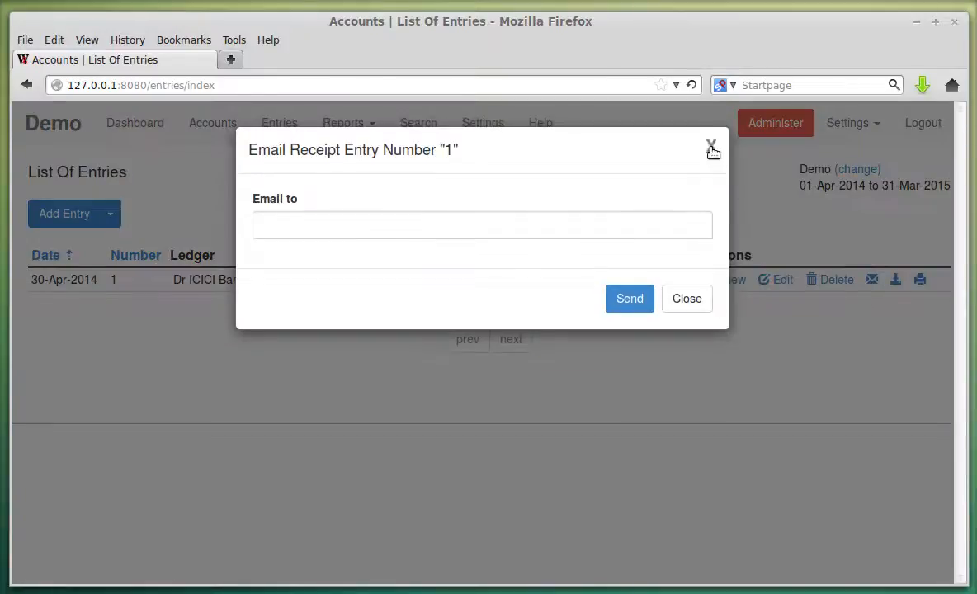
{"action": "left_click", "coordinate": [711, 148]}
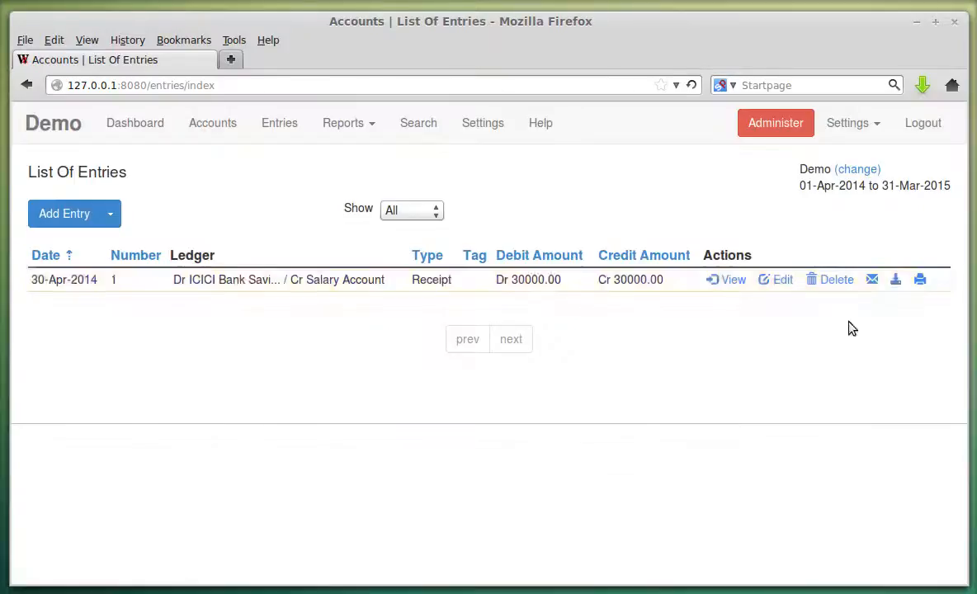
{"action": "left_click", "coordinate": [920, 279]}
{"action": "left_click_drag", "start_coordinate": [239, 0], "coordinate": [541, 63]}
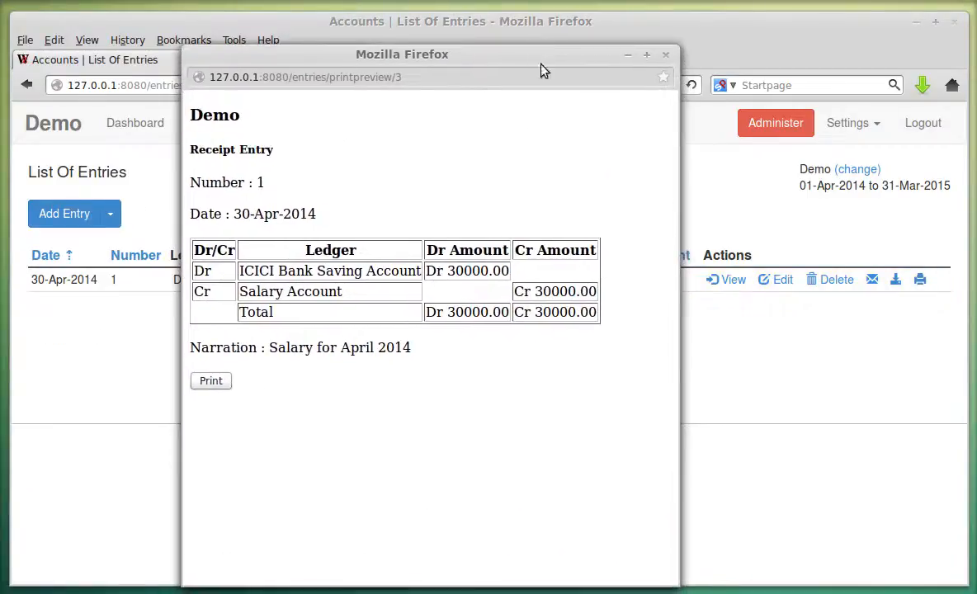
{"action": "left_click", "coordinate": [667, 56]}
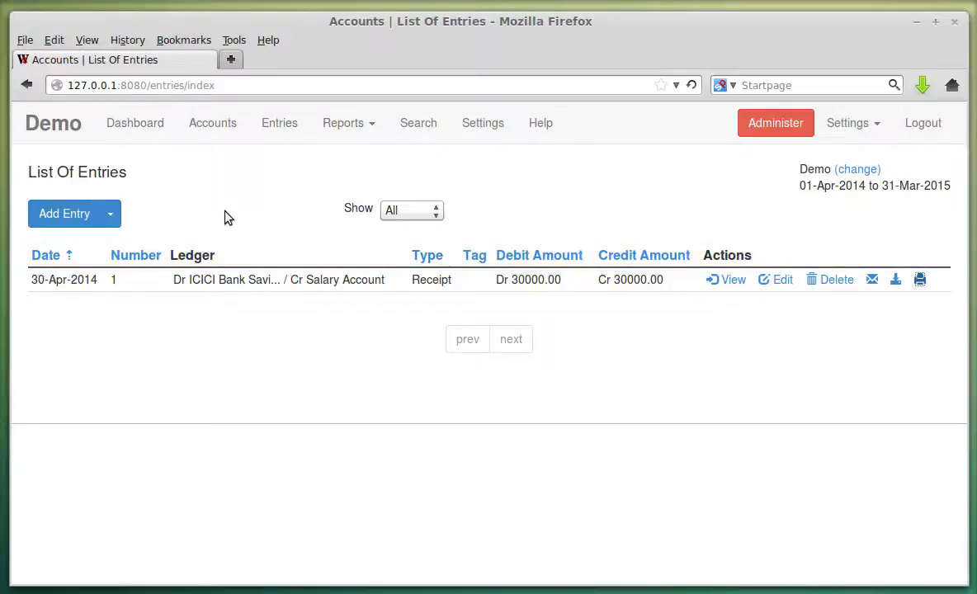
Start a new Receipt entry, backing out of an accidental Payment form.
{"action": "left_click", "coordinate": [118, 219]}
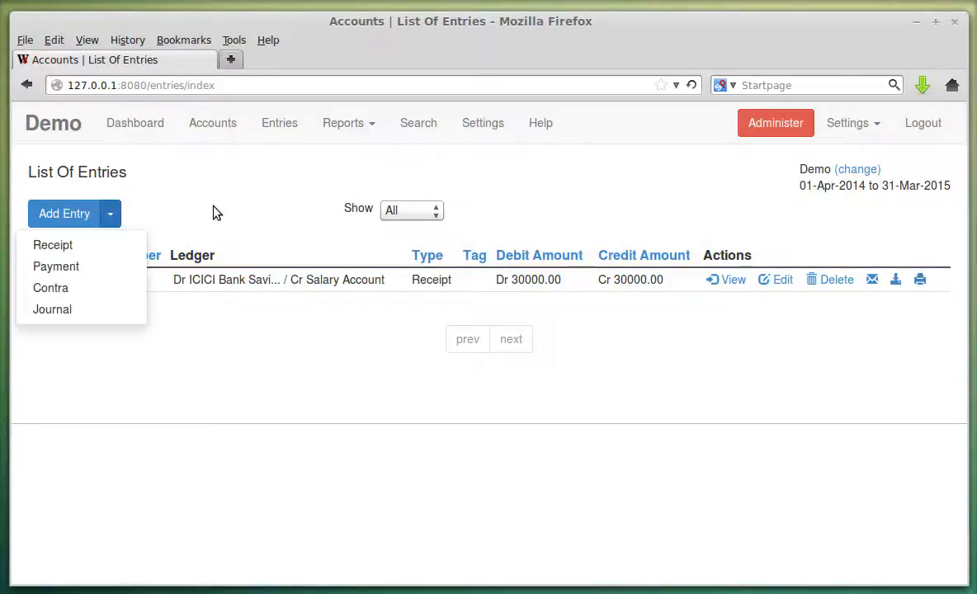
{"action": "left_click", "coordinate": [213, 213]}
{"action": "left_click", "coordinate": [116, 219]}
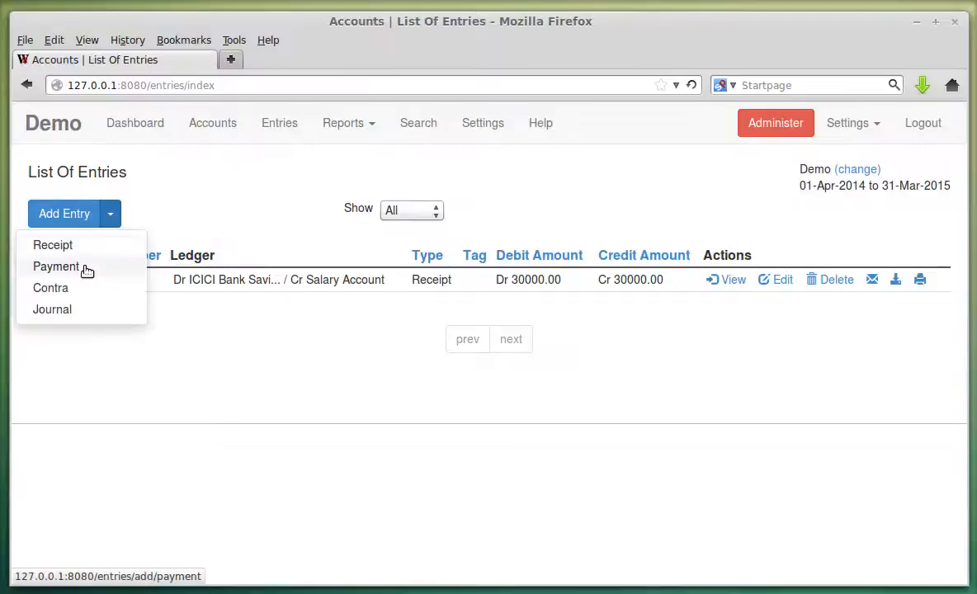
{"action": "left_click", "coordinate": [86, 271]}
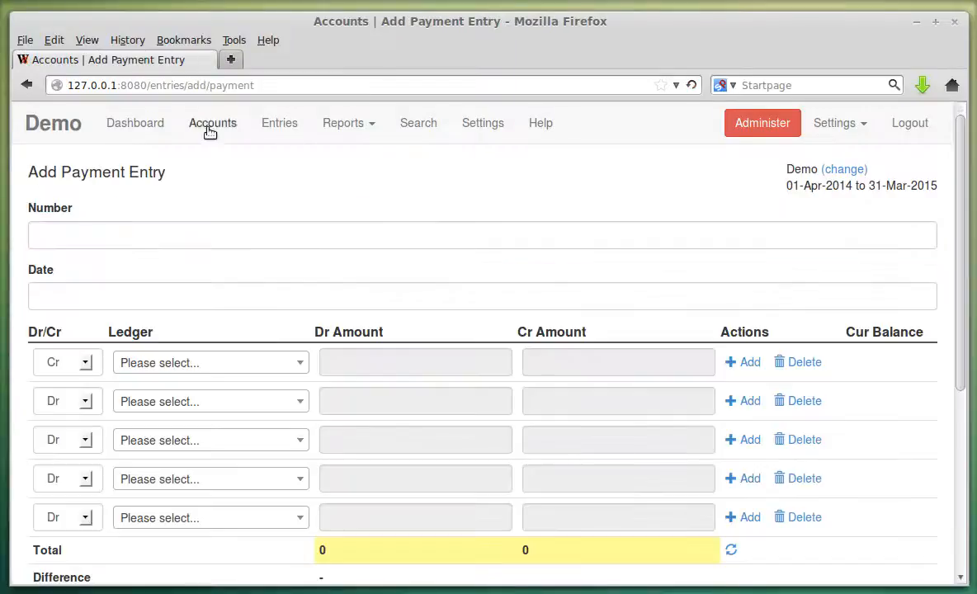
{"action": "left_click", "coordinate": [280, 125]}
{"action": "left_click", "coordinate": [111, 214]}
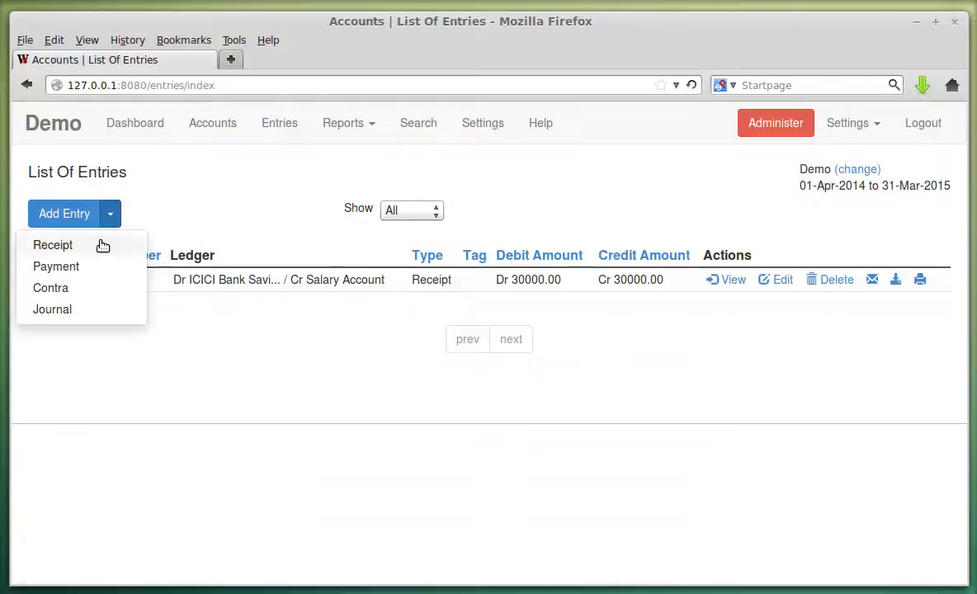
{"action": "left_click", "coordinate": [103, 245]}
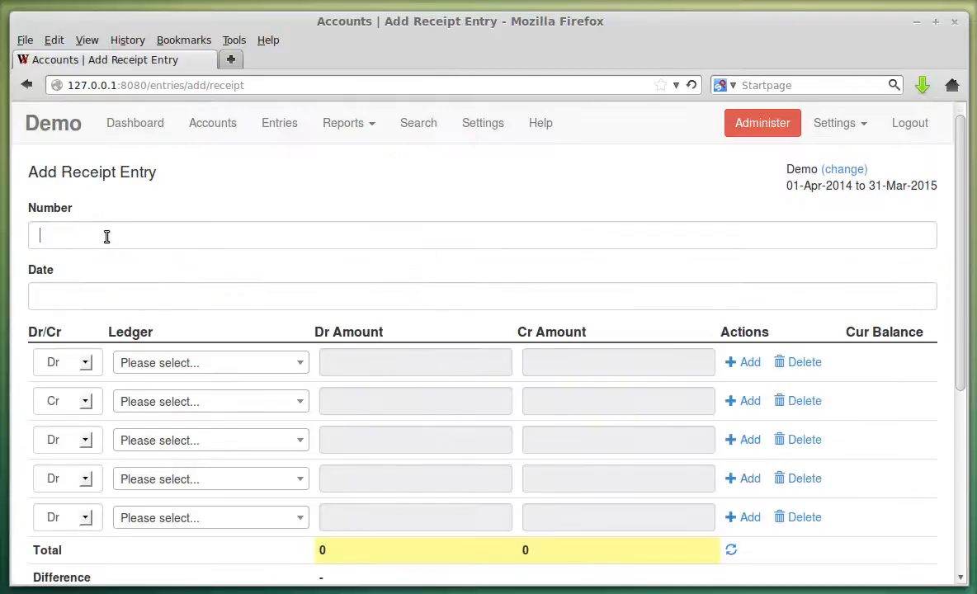
Set the receipt date to 31-May-2014.
{"action": "left_click", "coordinate": [114, 297]}
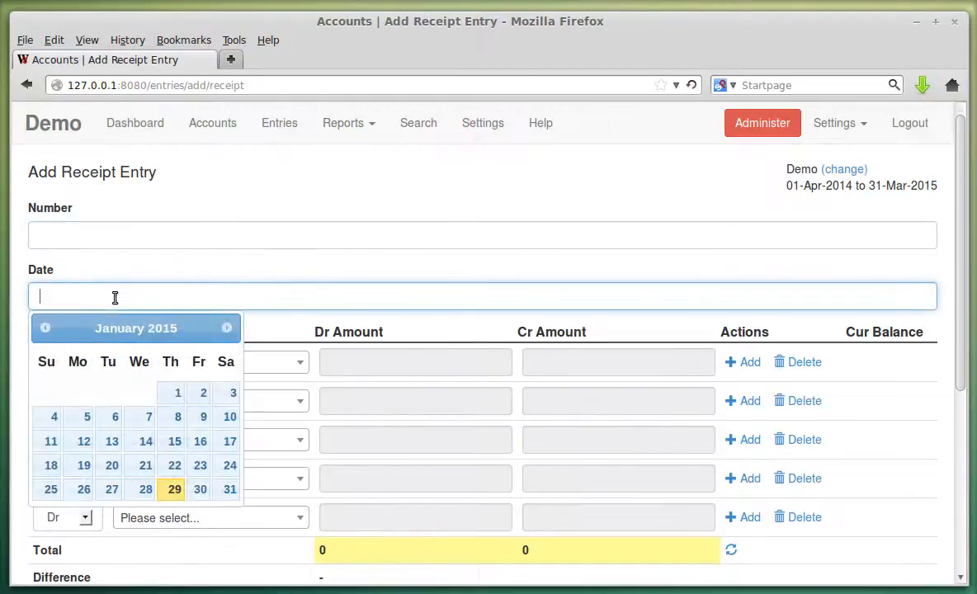
{"action": "left_click", "coordinate": [227, 330]}
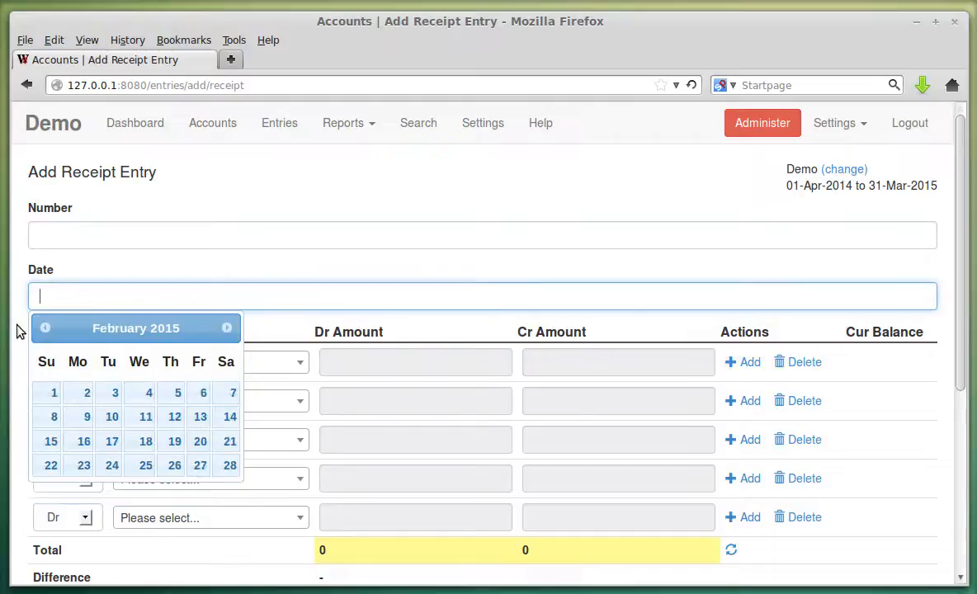
{"action": "left_click", "coordinate": [41, 329]}
{"action": "left_click", "coordinate": [41, 328]}
{"action": "left_click", "coordinate": [41, 328]}
{"action": "left_click", "coordinate": [42, 328]}
{"action": "left_click", "coordinate": [41, 329]}
{"action": "left_click", "coordinate": [42, 328]}
{"action": "left_click", "coordinate": [42, 328]}
{"action": "left_click", "coordinate": [41, 329]}
{"action": "left_click", "coordinate": [41, 328]}
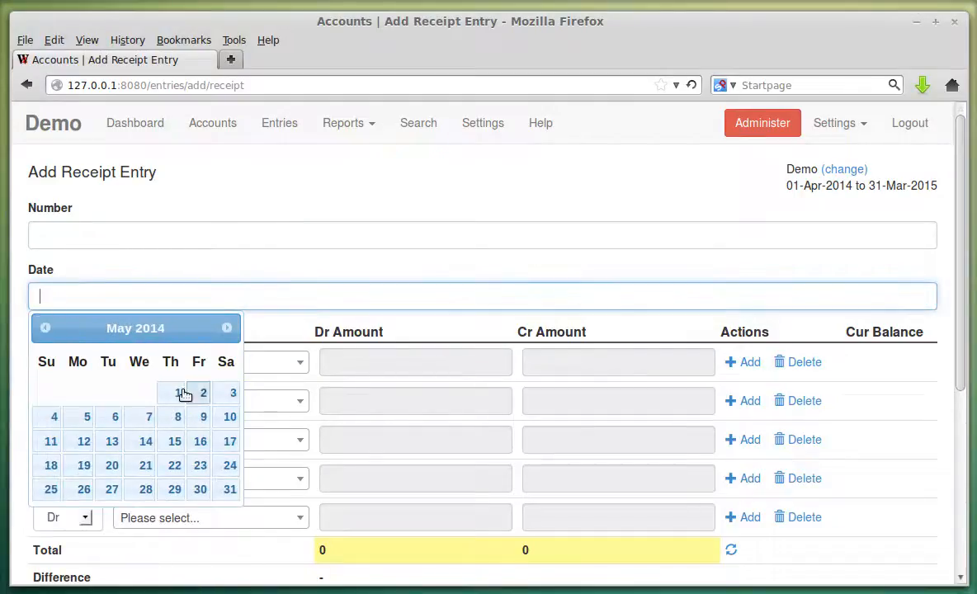
{"action": "left_click", "coordinate": [228, 491]}
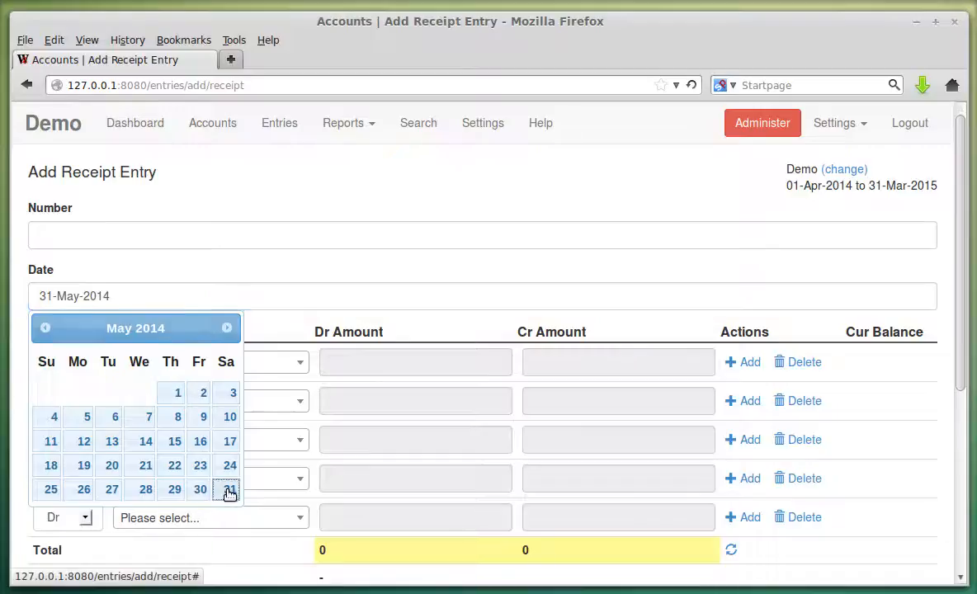
Debit ICICI Bank Saving Account and credit Salary Account, 30000 each.
{"action": "scroll", "coordinate": [347, 314], "scroll_direction": "down", "scroll_amount": 2}
{"action": "left_click", "coordinate": [253, 269]}
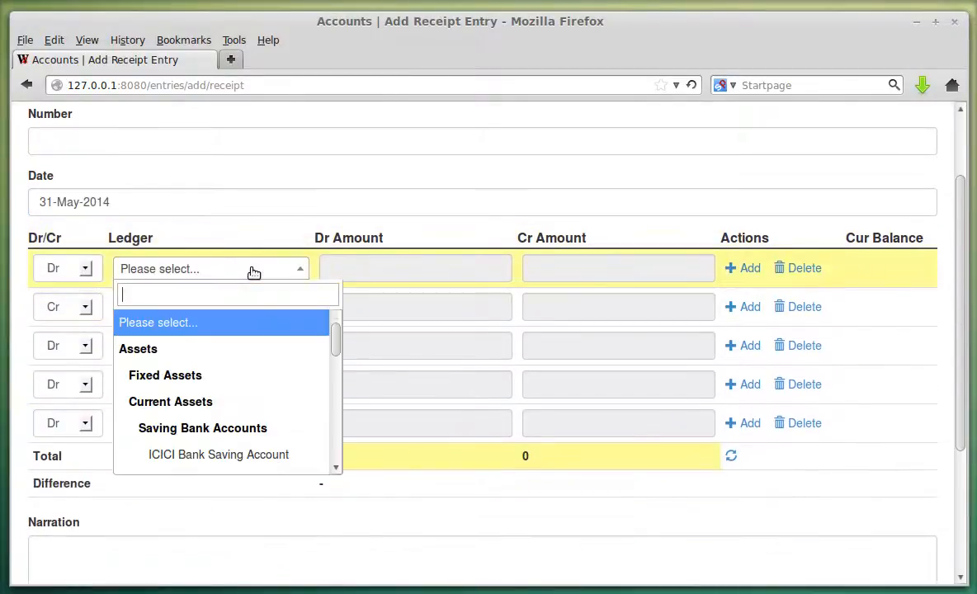
{"action": "left_click", "coordinate": [253, 454]}
{"action": "left_click", "coordinate": [413, 269]}
{"action": "left_click", "coordinate": [363, 288]}
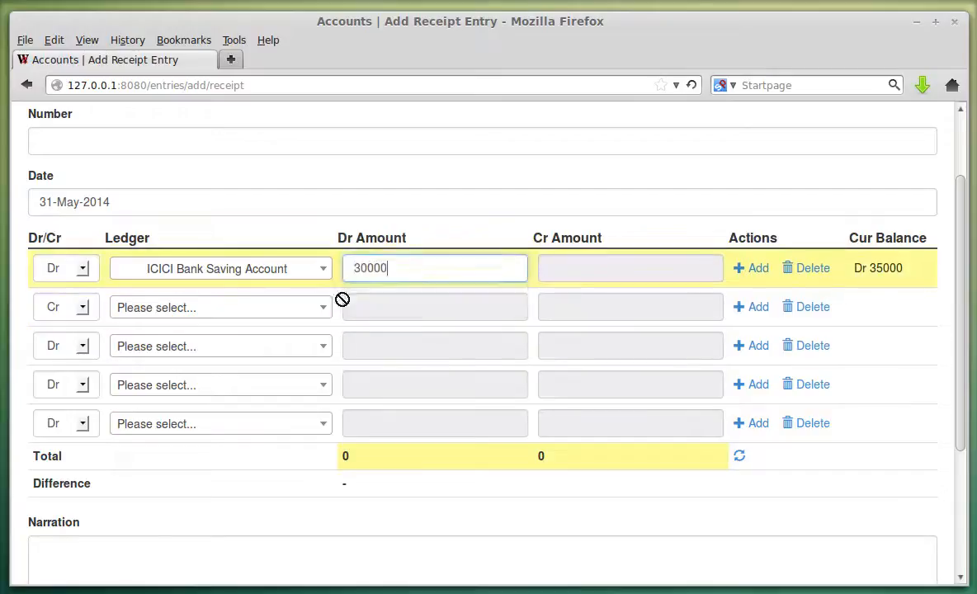
{"action": "left_click", "coordinate": [235, 306]}
{"action": "scroll", "coordinate": [247, 396], "scroll_direction": "down", "scroll_amount": 3}
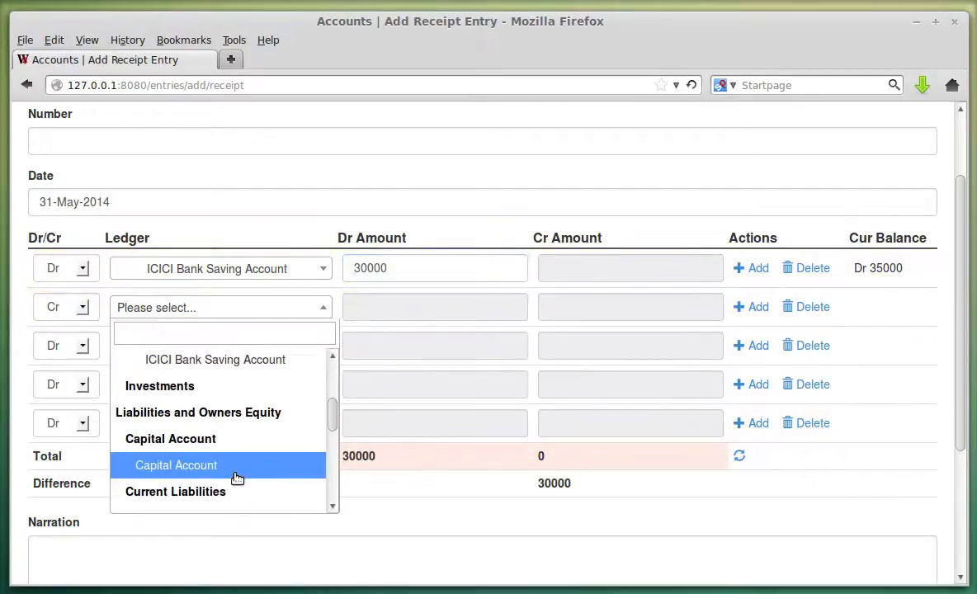
{"action": "scroll", "coordinate": [237, 483], "scroll_direction": "down", "scroll_amount": 5}
{"action": "left_click", "coordinate": [227, 452]}
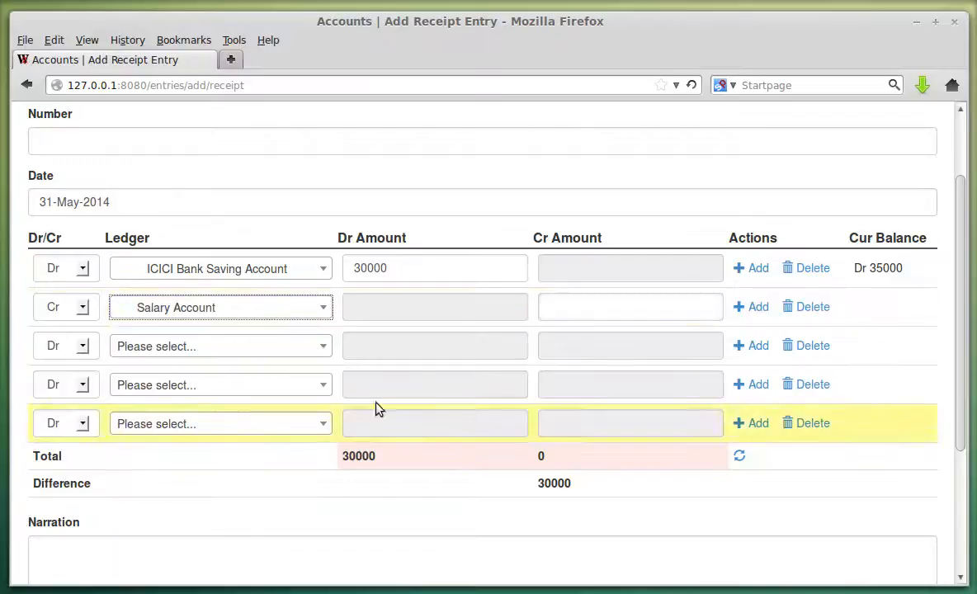
{"action": "left_click", "coordinate": [558, 307]}
{"action": "left_click", "coordinate": [577, 330]}
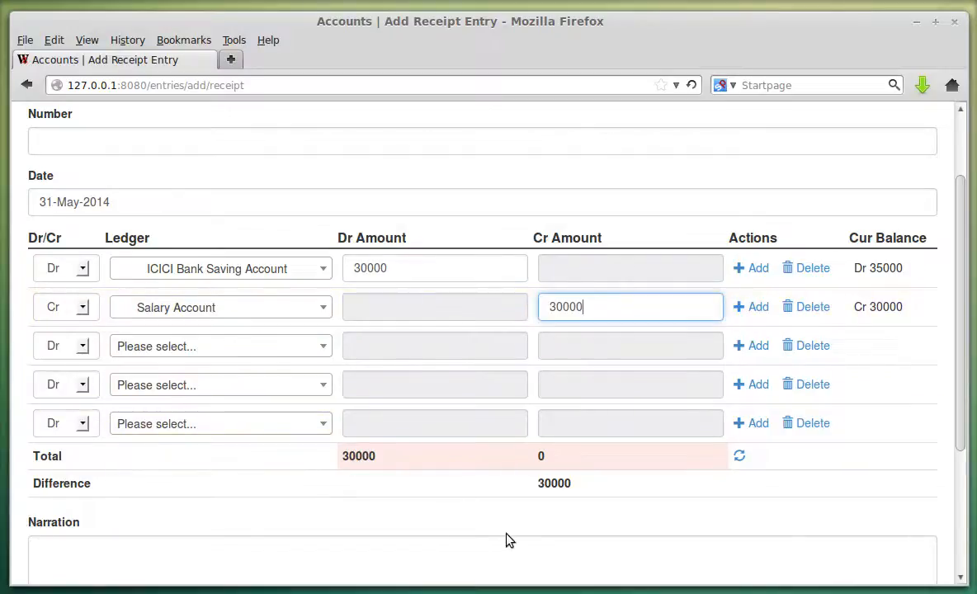
Balance the totals and submit the receipt as entry 2.
{"action": "scroll", "coordinate": [33, 191], "scroll_direction": "up", "scroll_amount": 2}
{"action": "scroll", "coordinate": [218, 345], "scroll_direction": "down", "scroll_amount": 5}
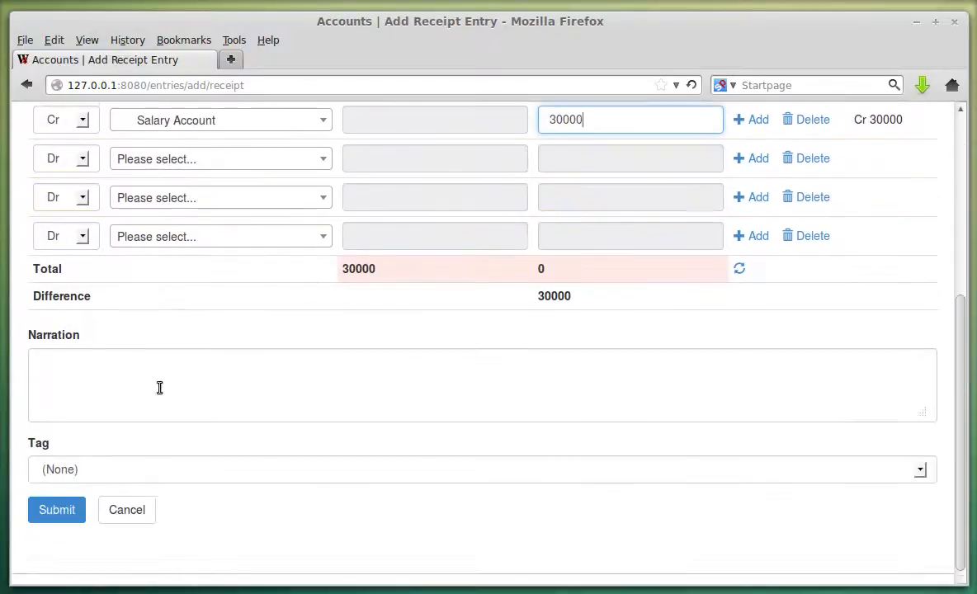
{"action": "left_click", "coordinate": [503, 381]}
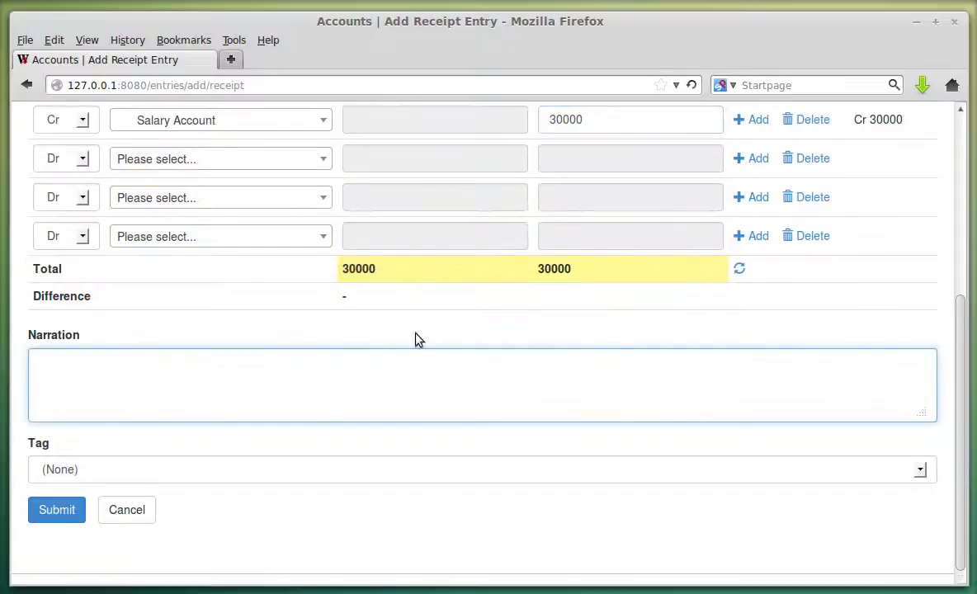
{"action": "left_click", "coordinate": [73, 510]}
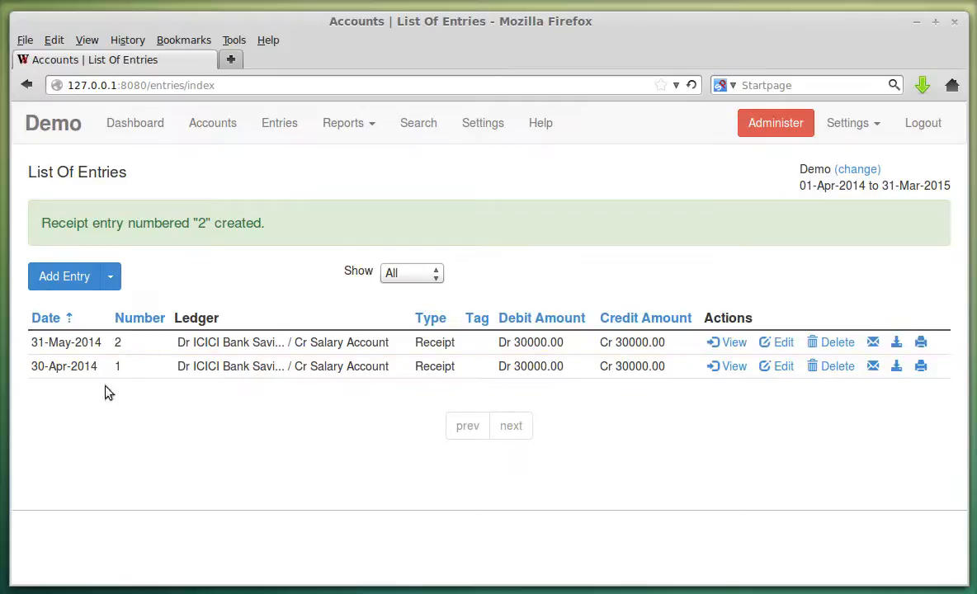
{"action": "double_click", "coordinate": [118, 343]}
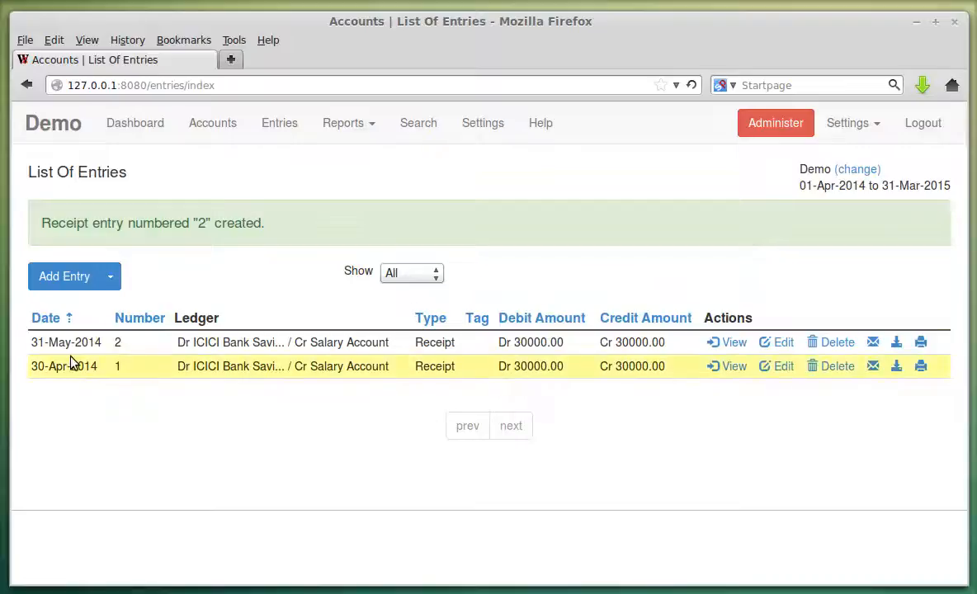
{"action": "left_click", "coordinate": [212, 124]}
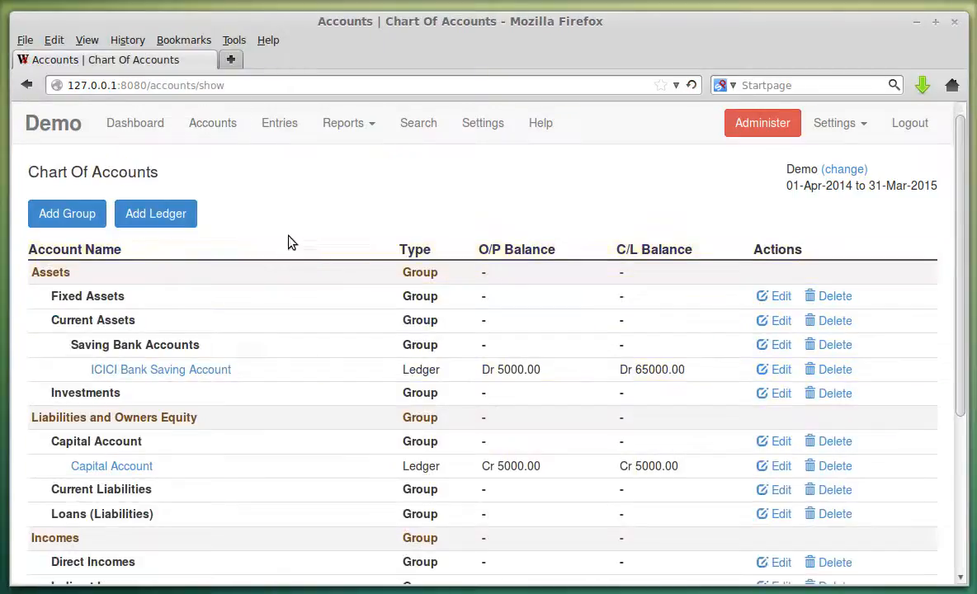
Name a new ledger General Expenses with parent group Indirect Expenses.
{"action": "left_click", "coordinate": [138, 216]}
{"action": "left_click", "coordinate": [130, 241]}
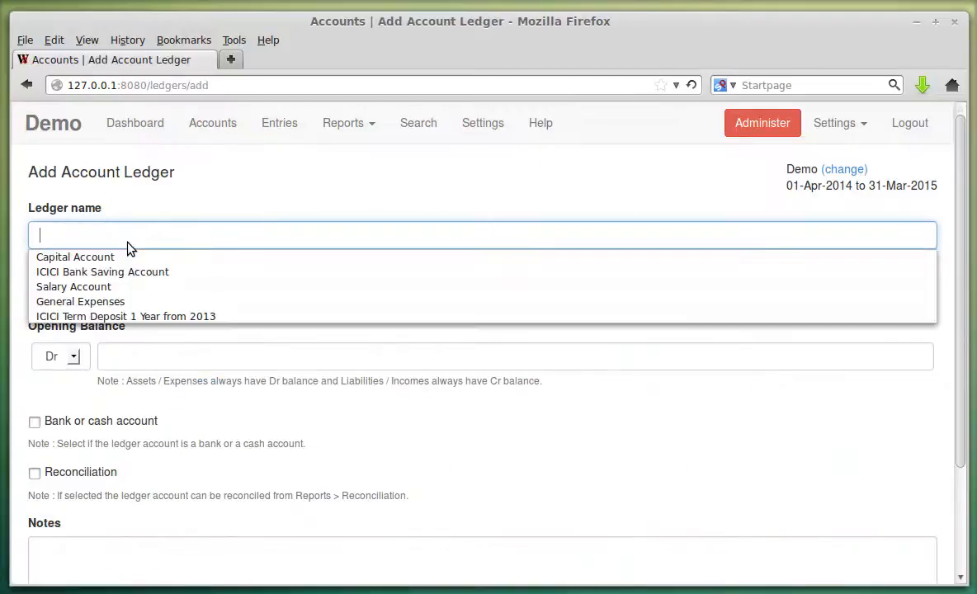
{"action": "left_click", "coordinate": [113, 302]}
{"action": "scroll", "coordinate": [219, 268], "scroll_direction": "down", "scroll_amount": 2}
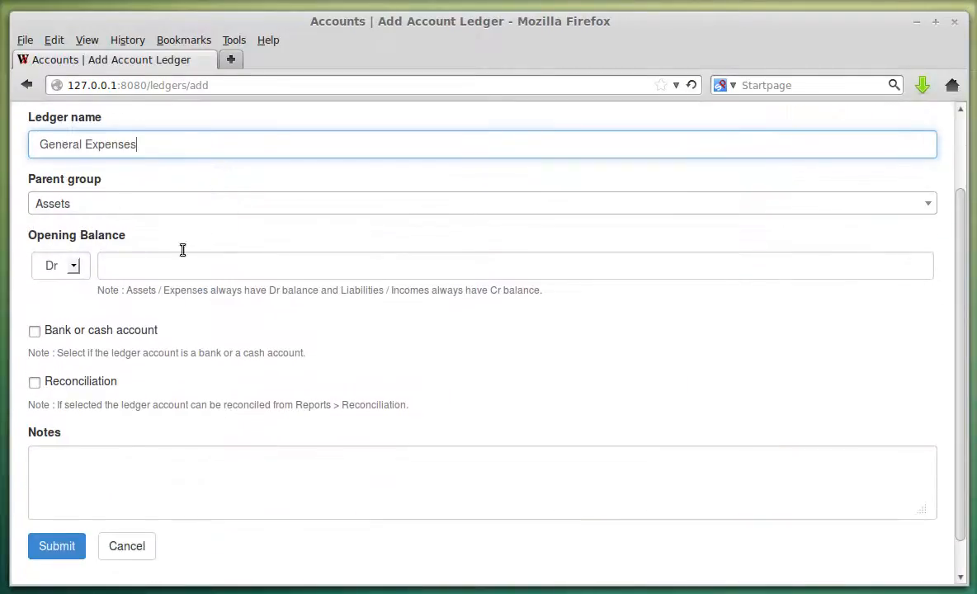
{"action": "left_click", "coordinate": [122, 206]}
{"action": "scroll", "coordinate": [202, 320], "scroll_direction": "down", "scroll_amount": 3}
{"action": "scroll", "coordinate": [202, 321], "scroll_direction": "down", "scroll_amount": 4}
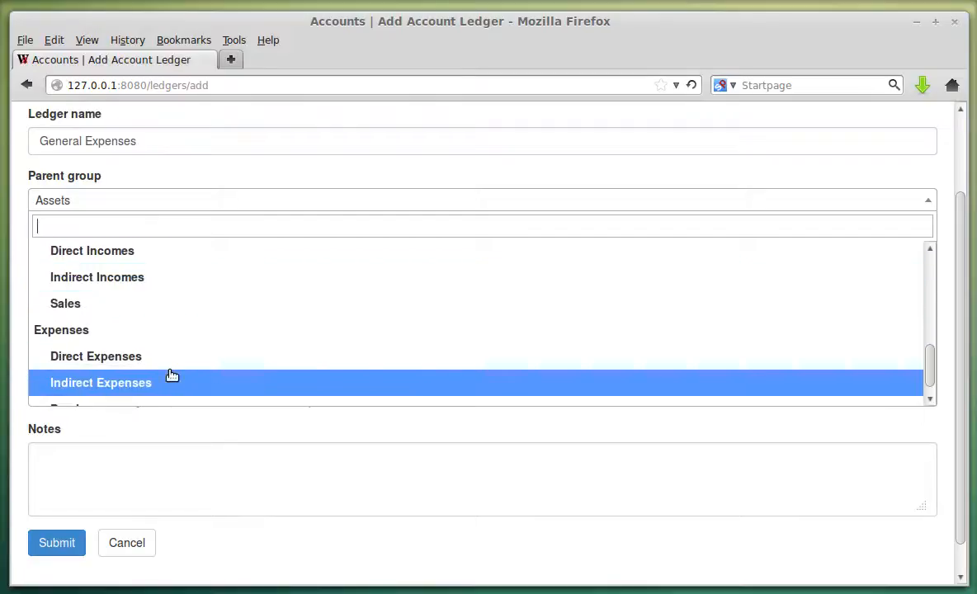
{"action": "left_click", "coordinate": [171, 378]}
Save the General Expenses ledger and return to the Entries list.
{"action": "scroll", "coordinate": [192, 300], "scroll_direction": "down", "scroll_amount": 1}
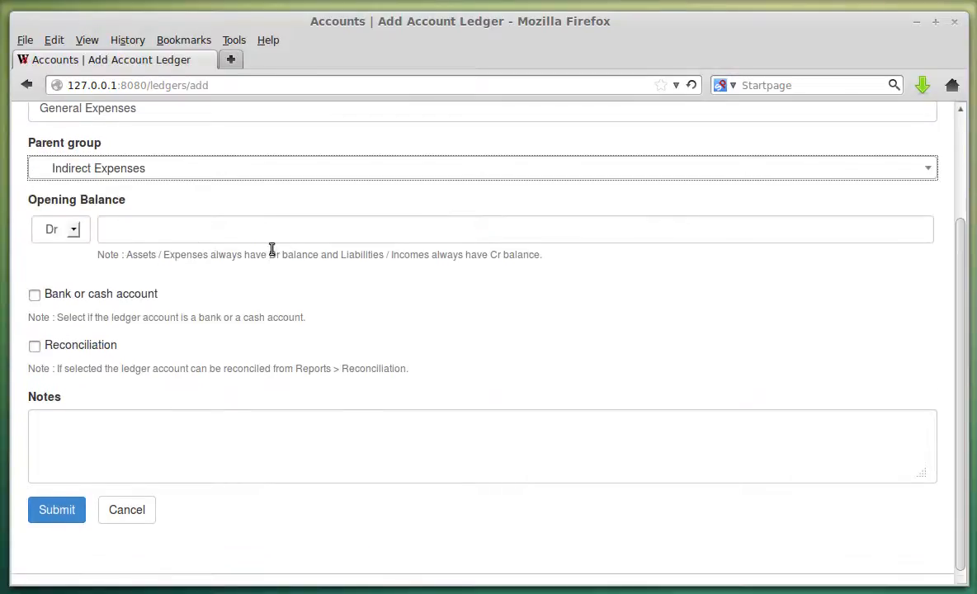
{"action": "left_click", "coordinate": [66, 509]}
{"action": "scroll", "coordinate": [378, 244], "scroll_direction": "down", "scroll_amount": 6}
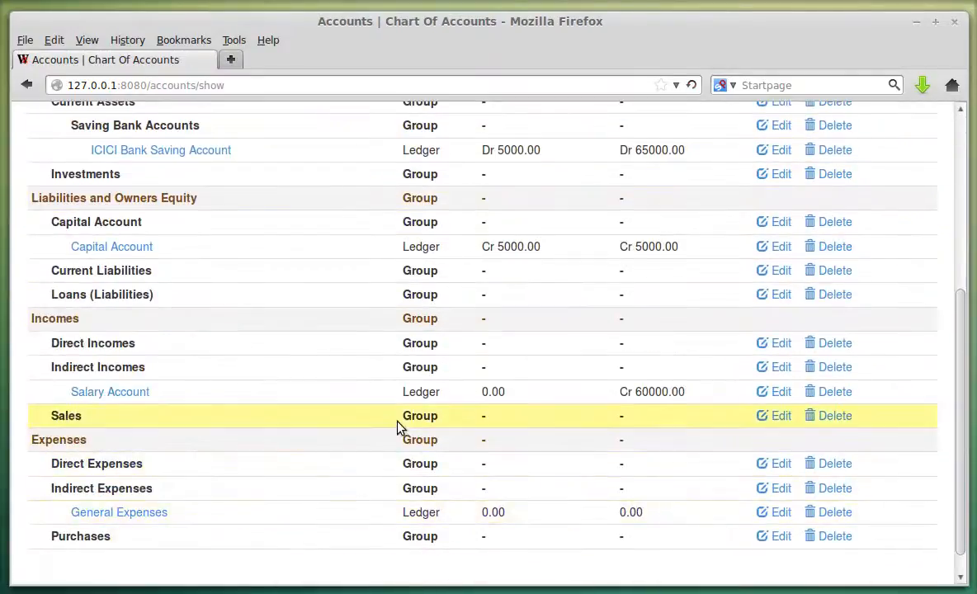
{"action": "scroll", "coordinate": [399, 428], "scroll_direction": "up", "scroll_amount": 7}
{"action": "left_click", "coordinate": [277, 134]}
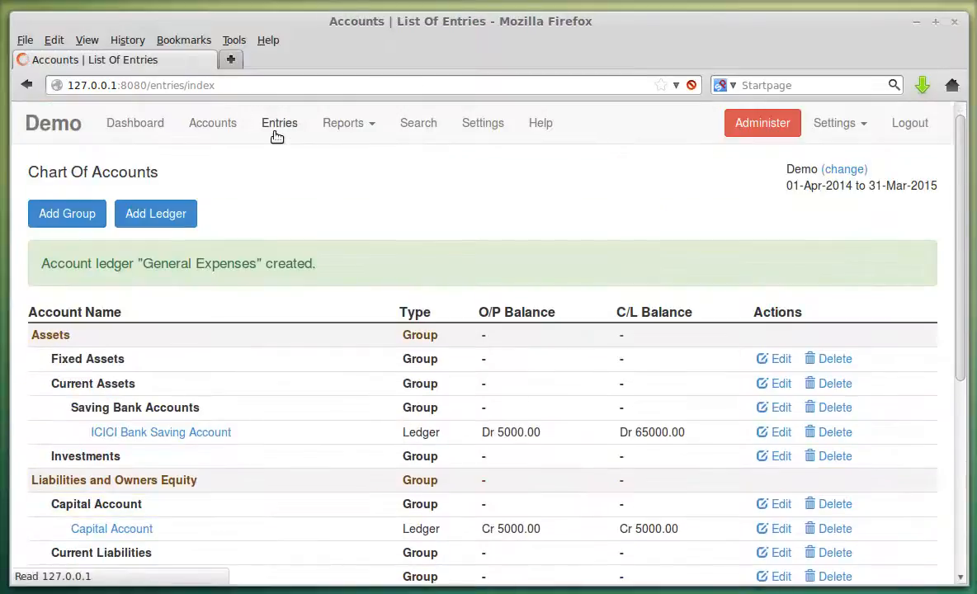
Start a new Payment entry dated 01-May-2014.
{"action": "left_click", "coordinate": [113, 218]}
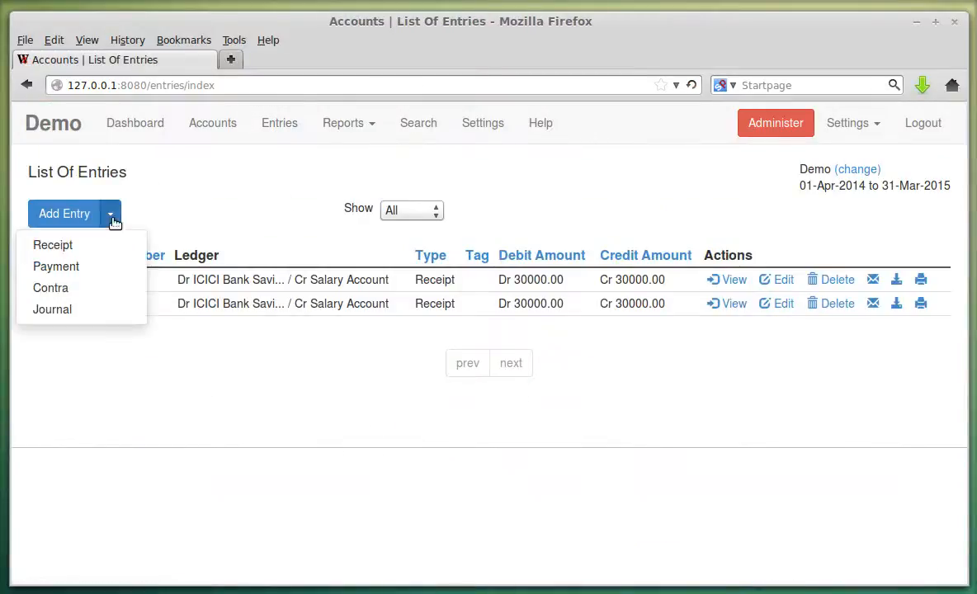
{"action": "left_click", "coordinate": [106, 267]}
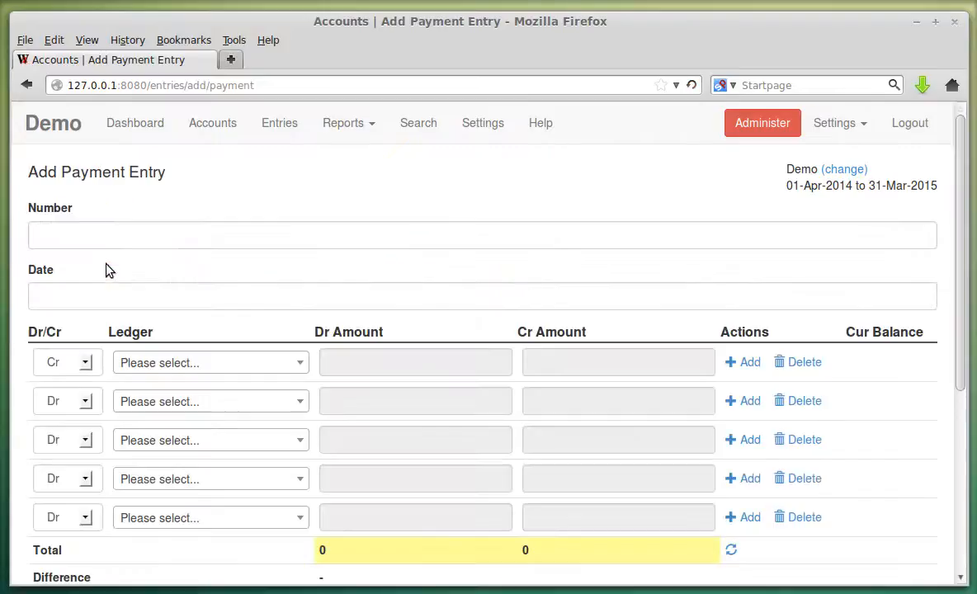
{"action": "left_click", "coordinate": [64, 297]}
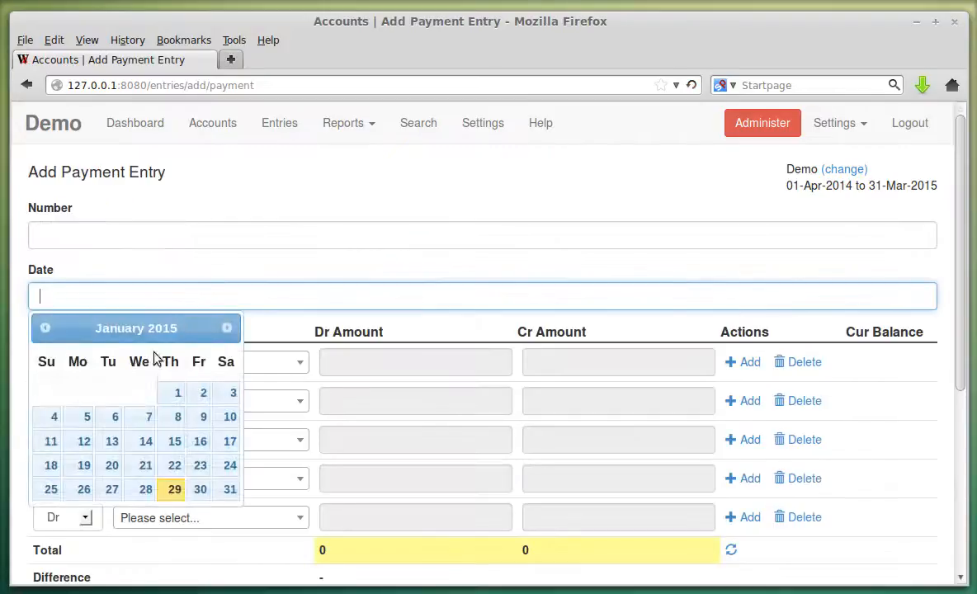
{"action": "left_click", "coordinate": [44, 328]}
{"action": "left_click", "coordinate": [44, 328]}
{"action": "left_click", "coordinate": [43, 328]}
{"action": "left_click", "coordinate": [43, 327]}
{"action": "left_click", "coordinate": [44, 328]}
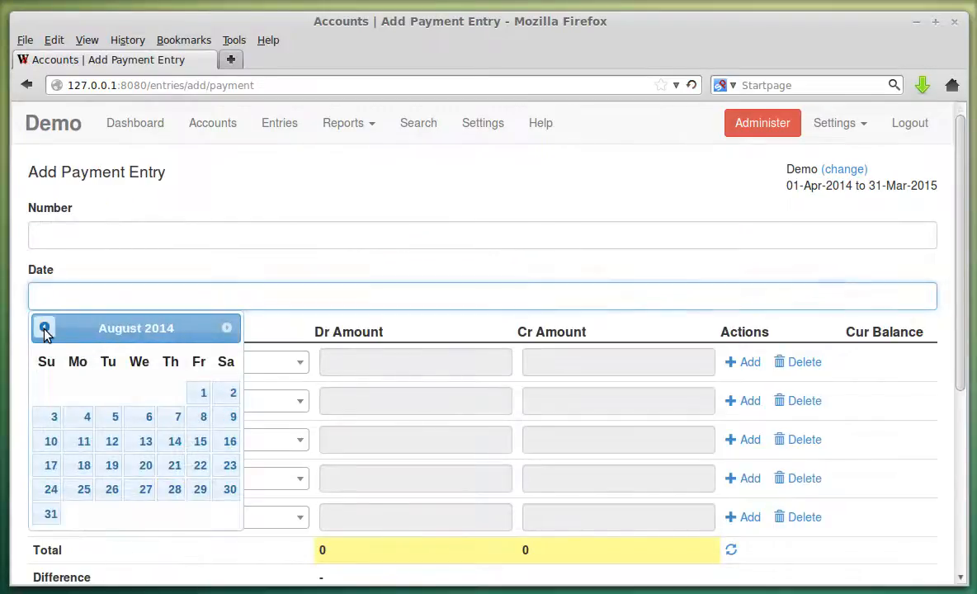
{"action": "left_click", "coordinate": [44, 327]}
{"action": "left_click", "coordinate": [44, 327]}
{"action": "left_click", "coordinate": [44, 328]}
{"action": "left_click", "coordinate": [44, 327]}
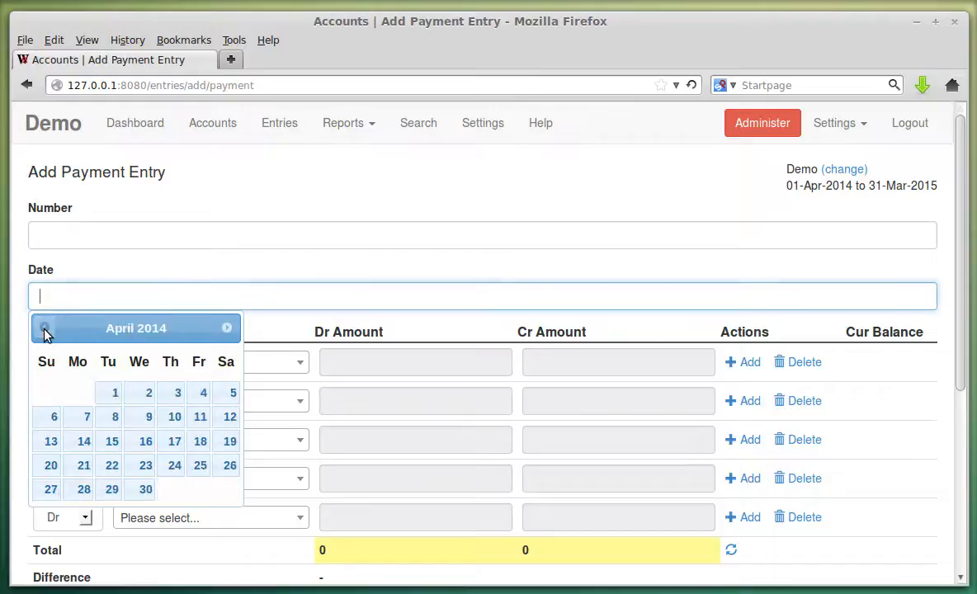
{"action": "left_click", "coordinate": [227, 328]}
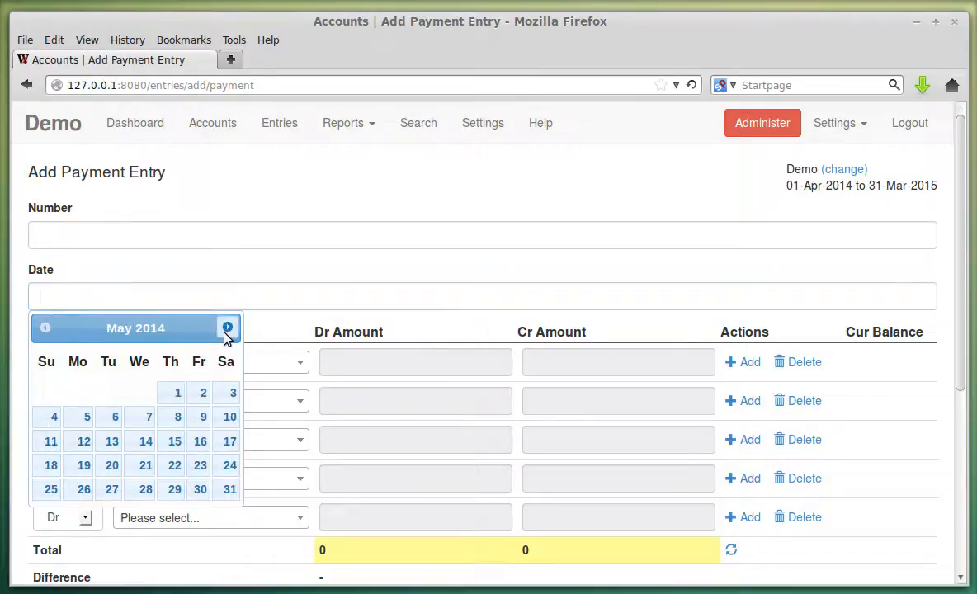
{"action": "left_click", "coordinate": [177, 392]}
Credit ICICI Bank Saving Account and debit General Expenses, 10000 each.
{"action": "scroll", "coordinate": [373, 248], "scroll_direction": "down", "scroll_amount": 2}
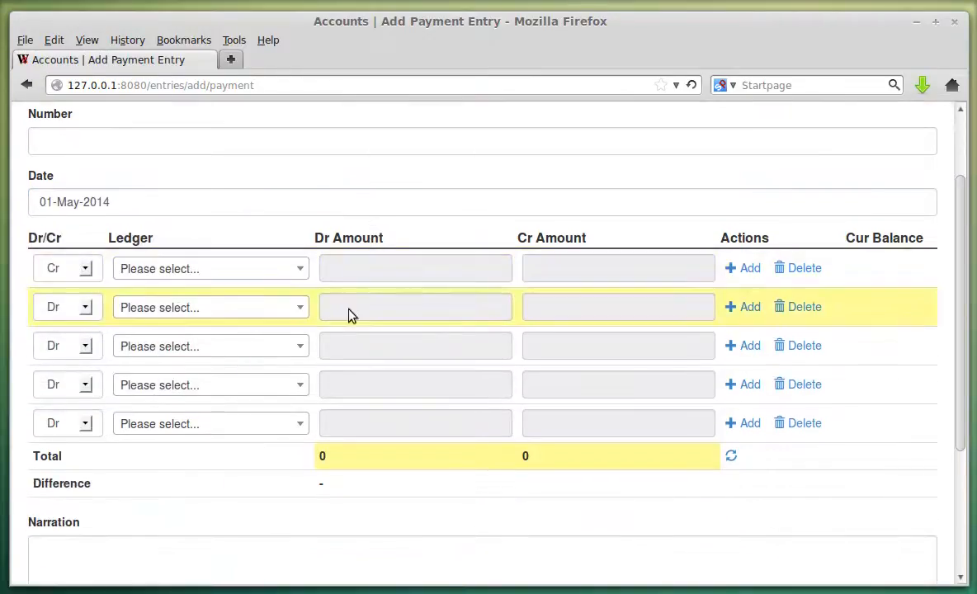
{"action": "left_click", "coordinate": [265, 280]}
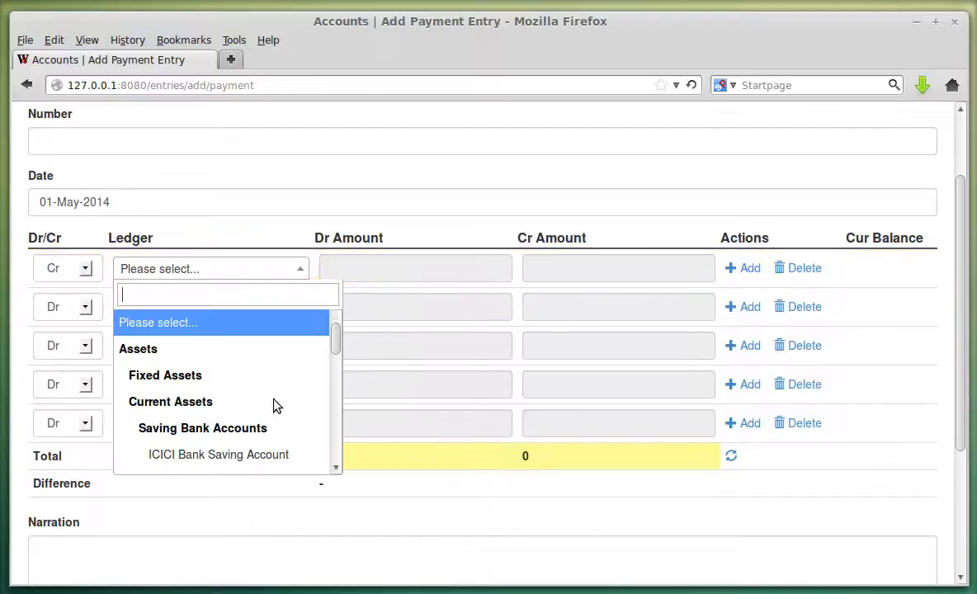
{"action": "left_click", "coordinate": [266, 457]}
{"action": "left_click", "coordinate": [577, 268]}
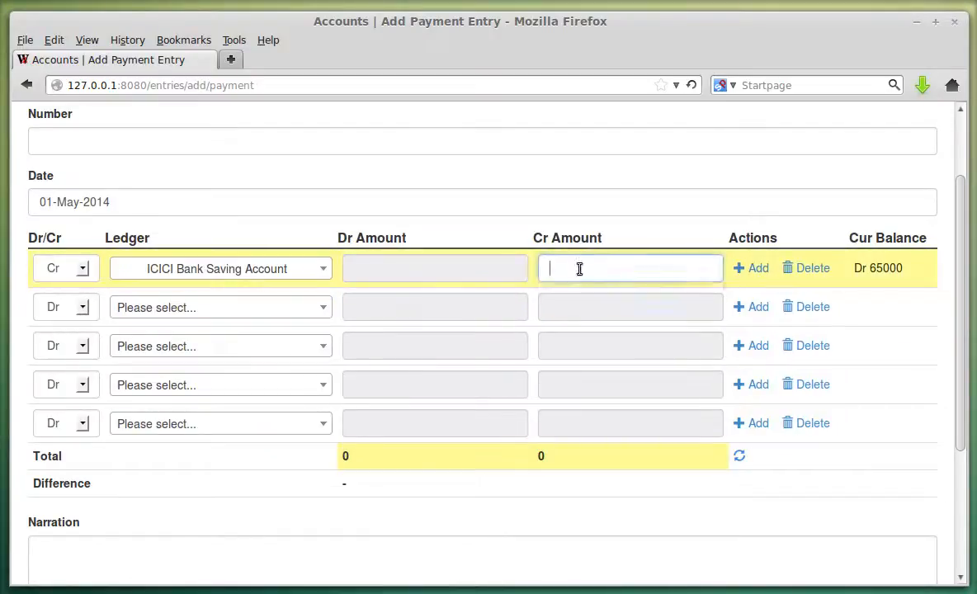
{"action": "left_click", "coordinate": [255, 307]}
{"action": "scroll", "coordinate": [258, 387], "scroll_direction": "down", "scroll_amount": 5}
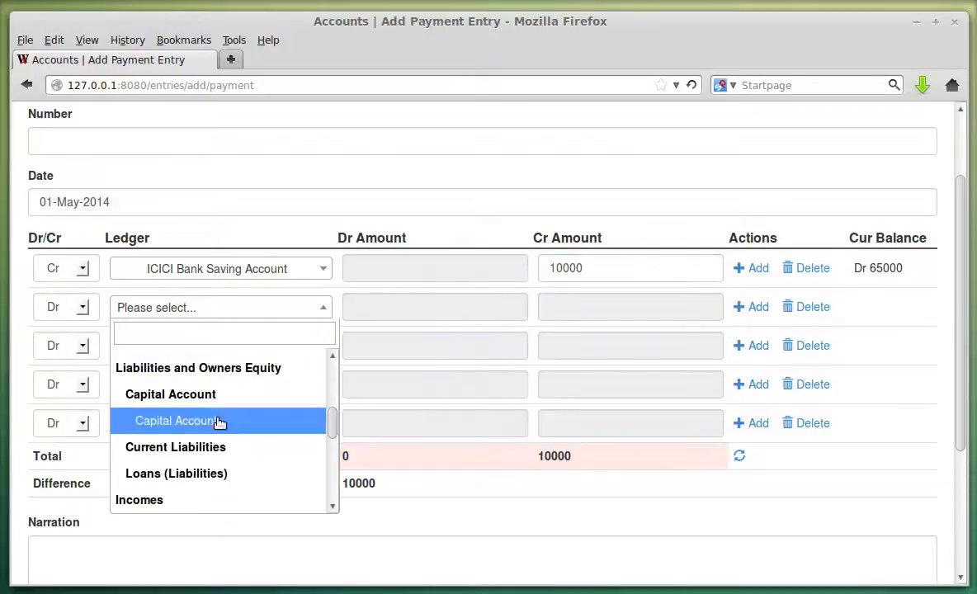
{"action": "scroll", "coordinate": [229, 408], "scroll_direction": "down", "scroll_amount": 3}
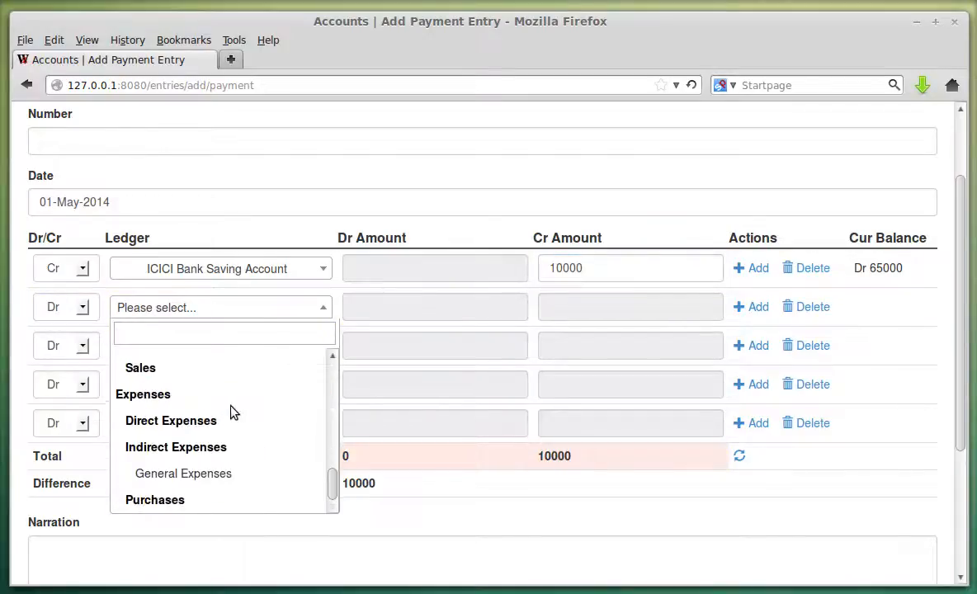
{"action": "left_click", "coordinate": [236, 474]}
{"action": "left_click", "coordinate": [418, 304]}
{"action": "left_click", "coordinate": [417, 304]}
{"action": "left_click", "coordinate": [410, 330]}
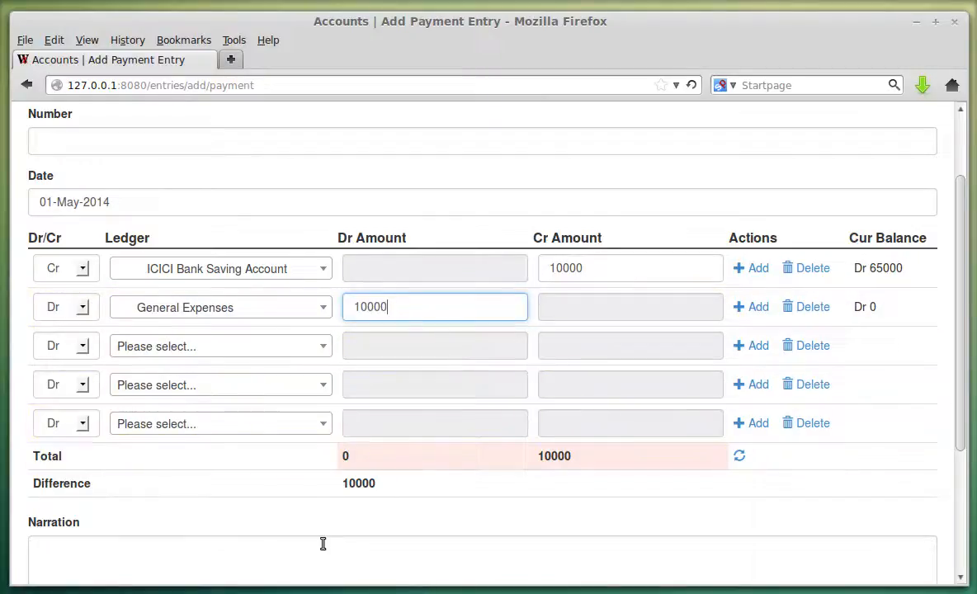
Balance the totals and submit the payment as entry 1.
{"action": "scroll", "coordinate": [320, 340], "scroll_direction": "up", "scroll_amount": 2}
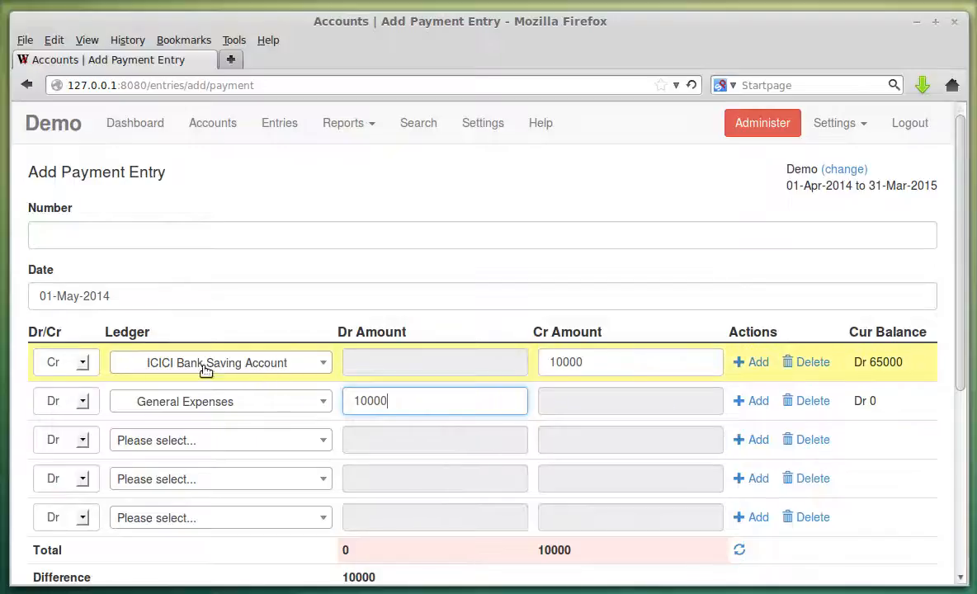
{"action": "left_click", "coordinate": [598, 364]}
{"action": "scroll", "coordinate": [309, 325], "scroll_direction": "down", "scroll_amount": 6}
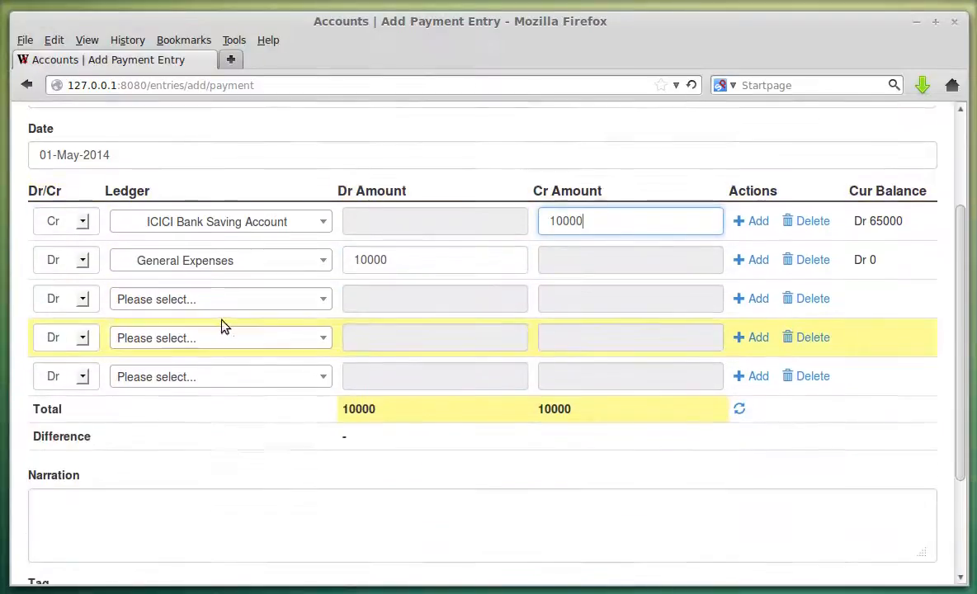
{"action": "left_click", "coordinate": [75, 513]}
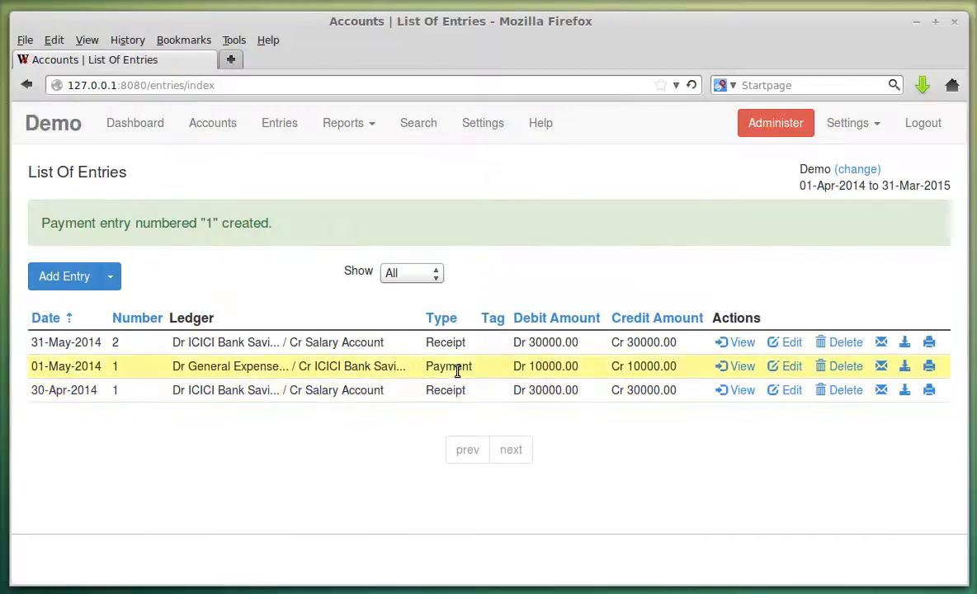
{"action": "left_click", "coordinate": [419, 273]}
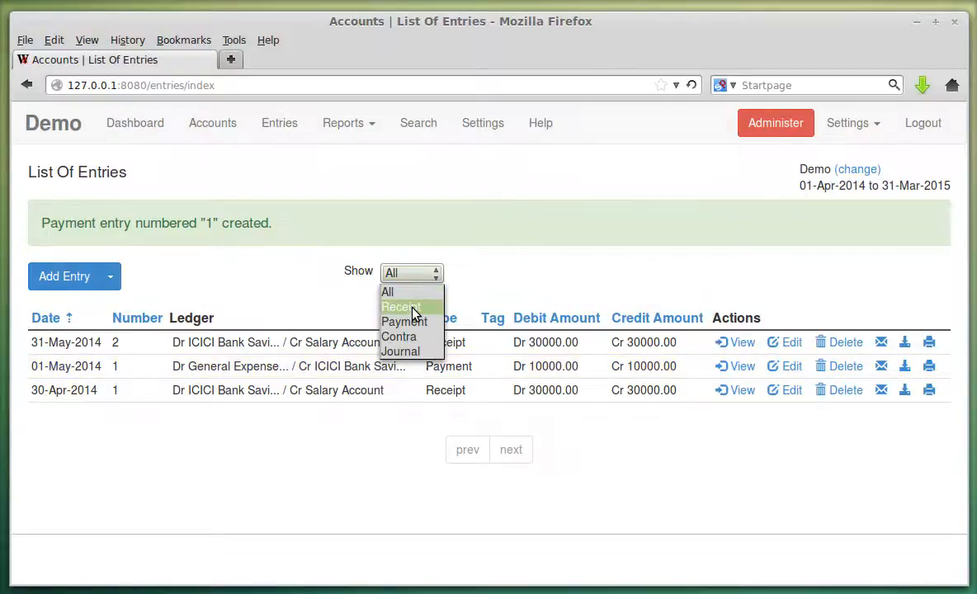
{"action": "left_click", "coordinate": [412, 309]}
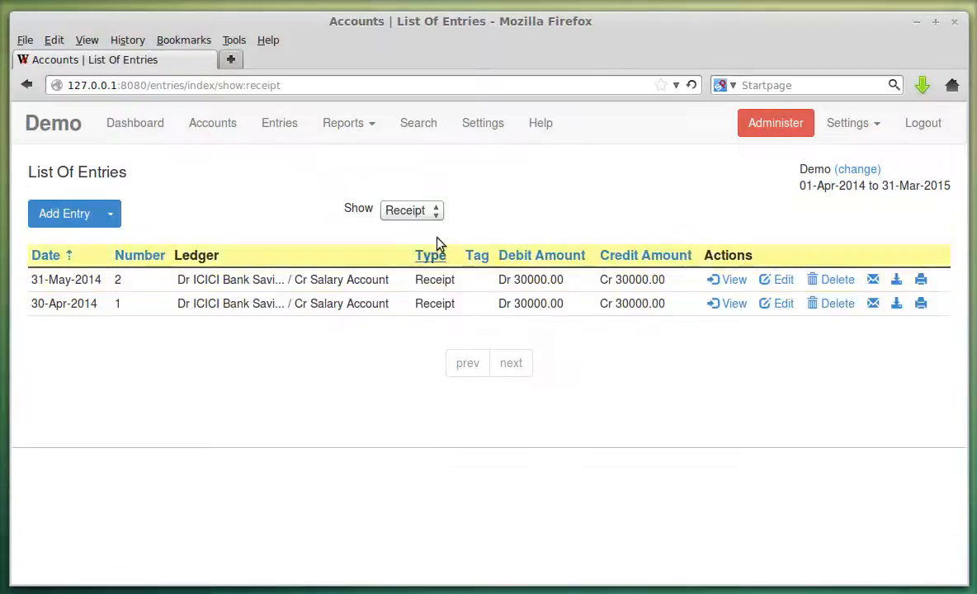
{"action": "left_click", "coordinate": [435, 211]}
{"action": "left_click", "coordinate": [425, 264]}
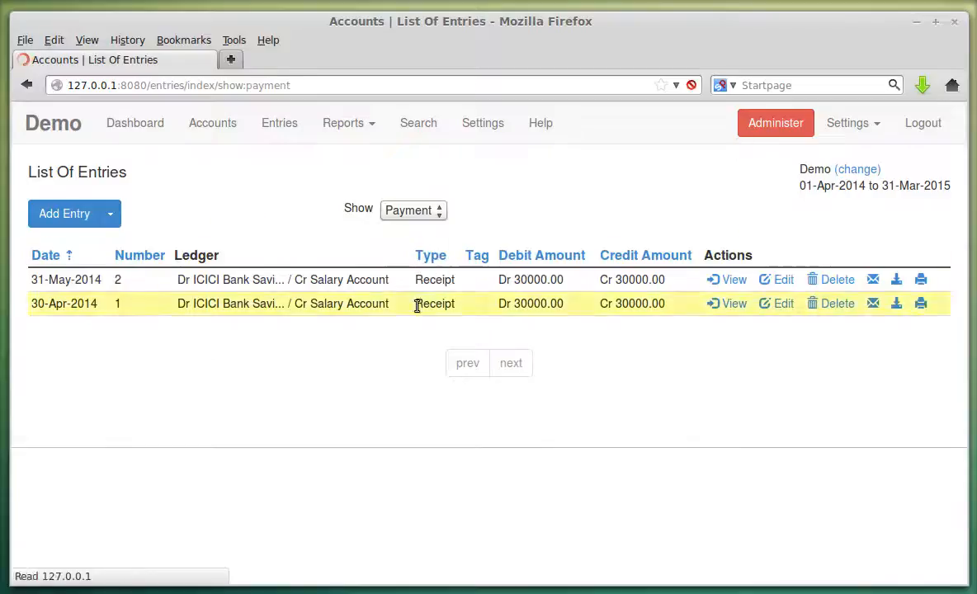
{"action": "left_click", "coordinate": [421, 212]}
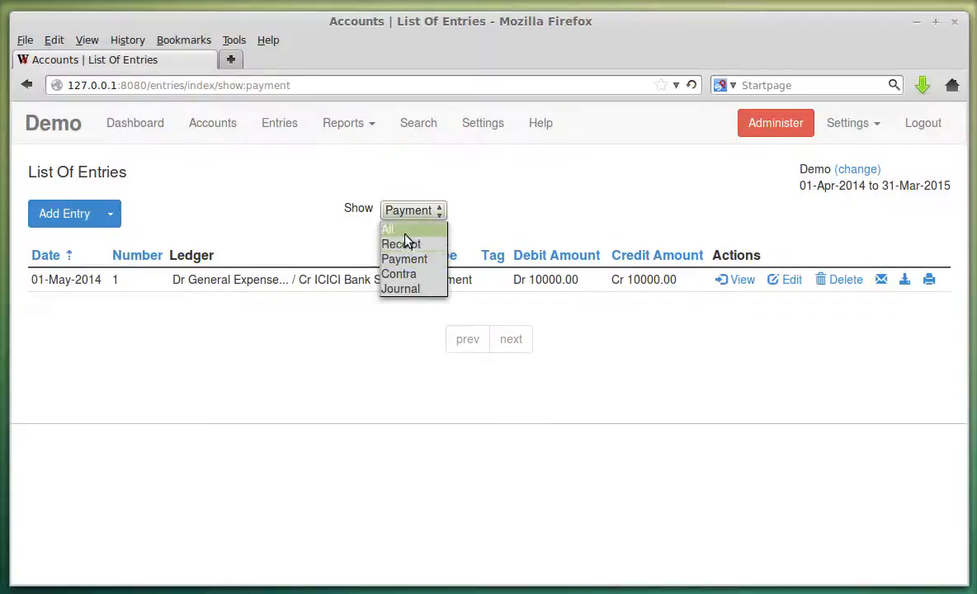
{"action": "left_click", "coordinate": [395, 230]}
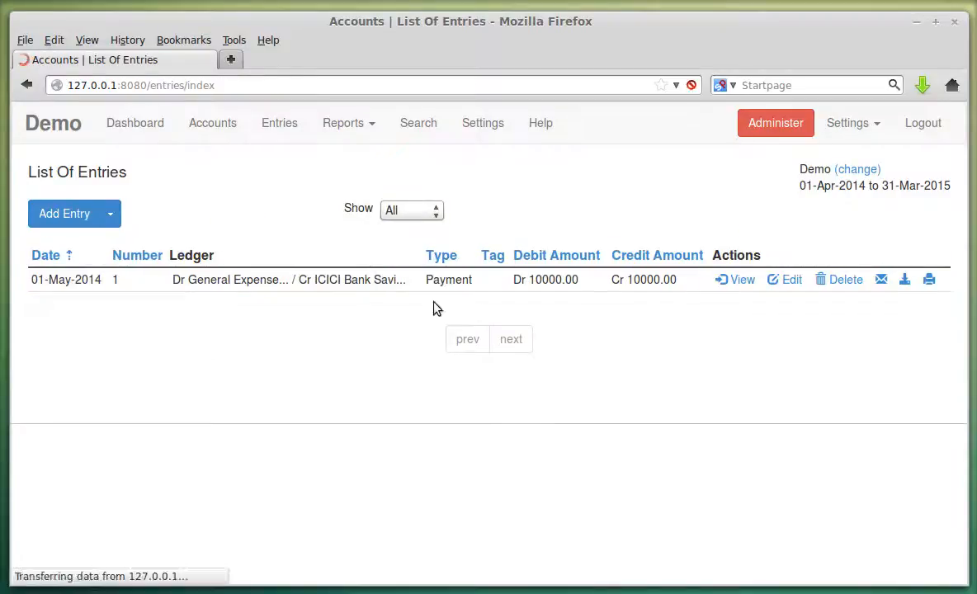
{"action": "left_click", "coordinate": [110, 213]}
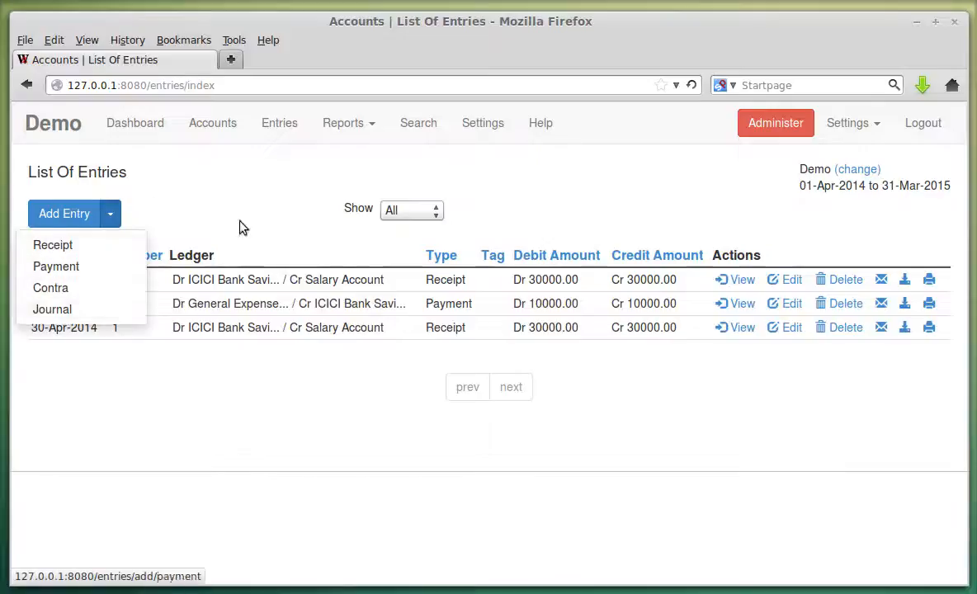
{"action": "left_click", "coordinate": [256, 193]}
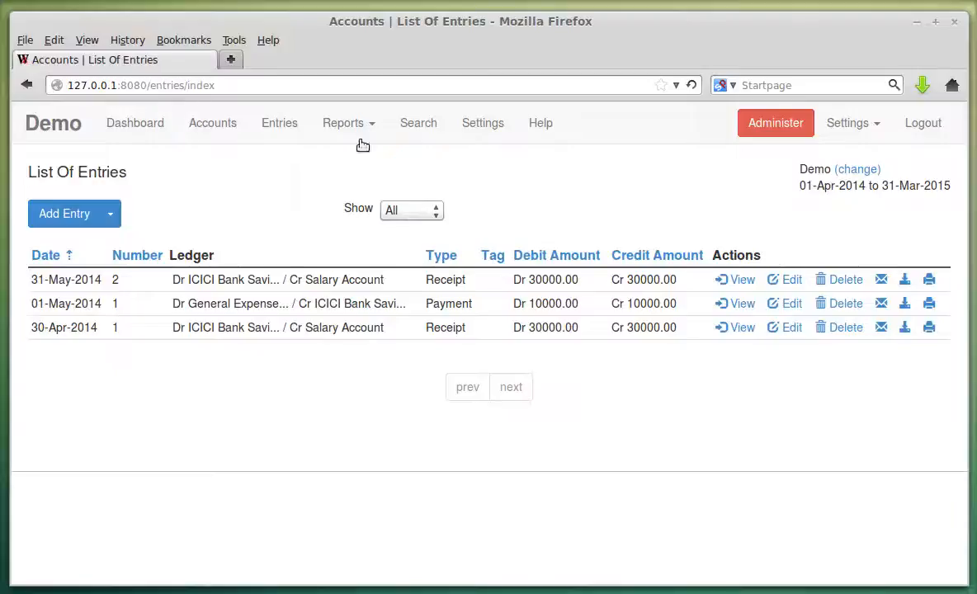
Open the Profit & Loss report and scroll through the statement.
{"action": "left_click", "coordinate": [346, 125]}
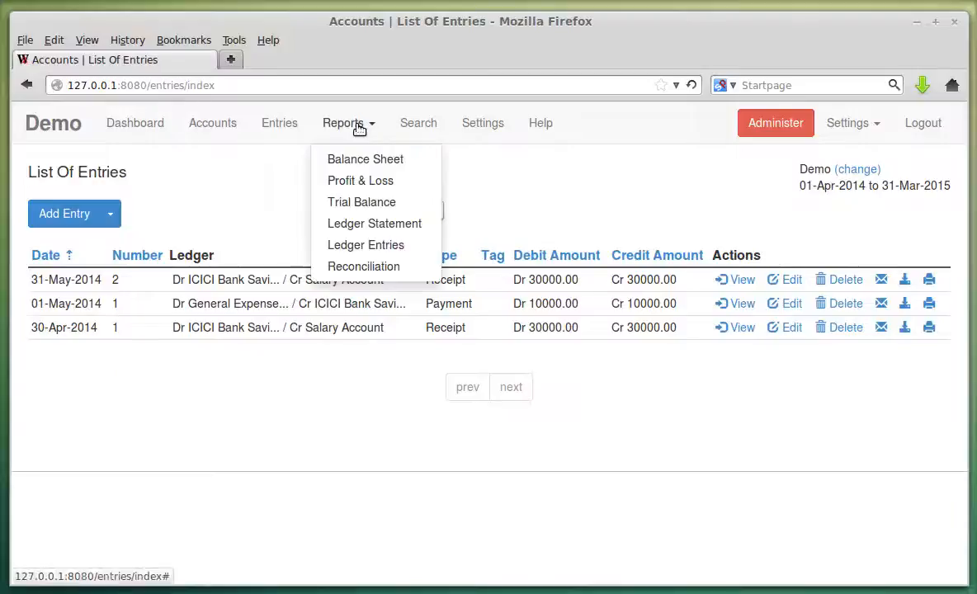
{"action": "left_click", "coordinate": [364, 180]}
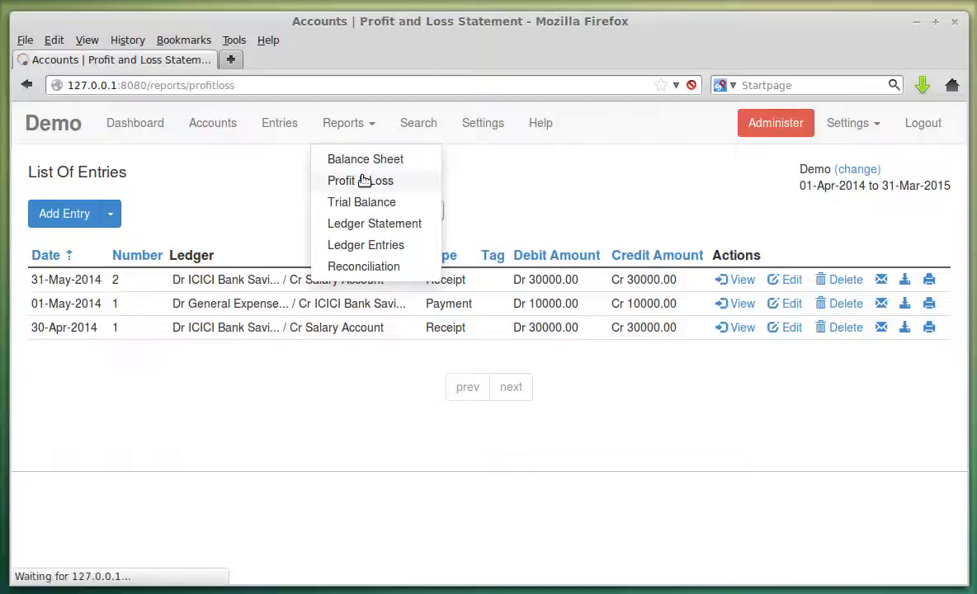
{"action": "scroll", "coordinate": [765, 343], "scroll_direction": "down", "scroll_amount": 2}
{"action": "scroll", "coordinate": [765, 340], "scroll_direction": "down", "scroll_amount": 2}
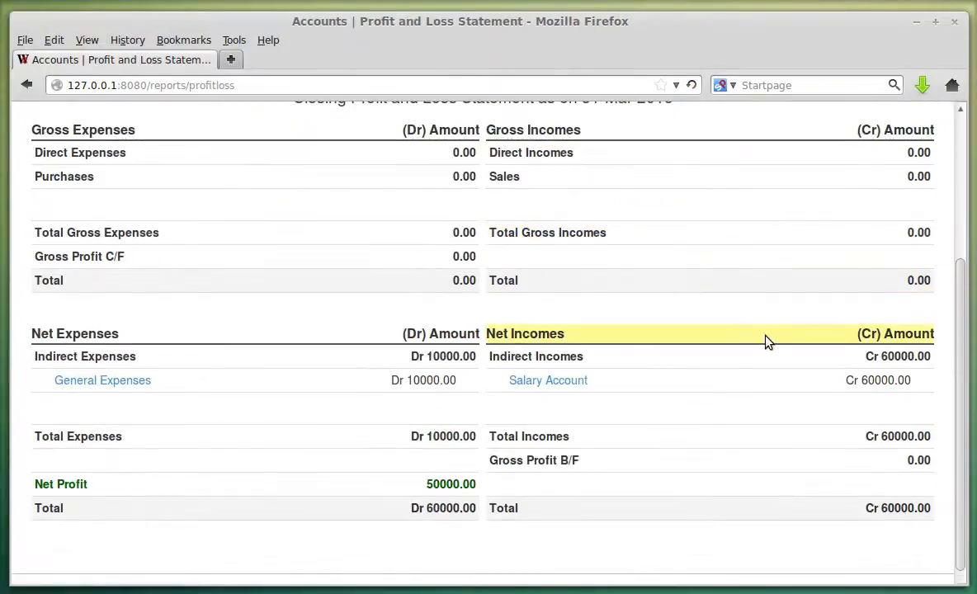
{"action": "scroll", "coordinate": [584, 286], "scroll_direction": "up", "scroll_amount": 2}
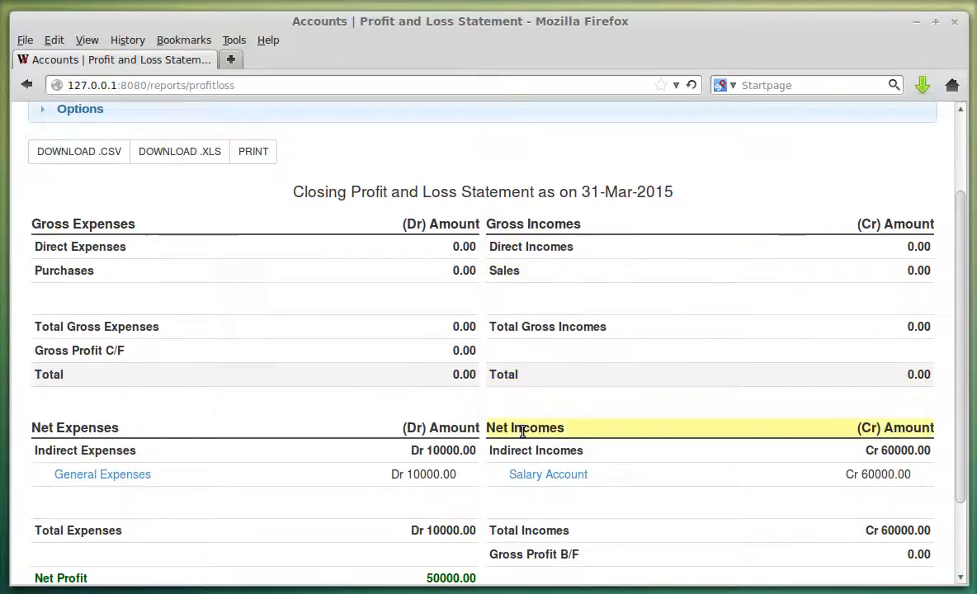
{"action": "scroll", "coordinate": [608, 367], "scroll_direction": "down", "scroll_amount": 2}
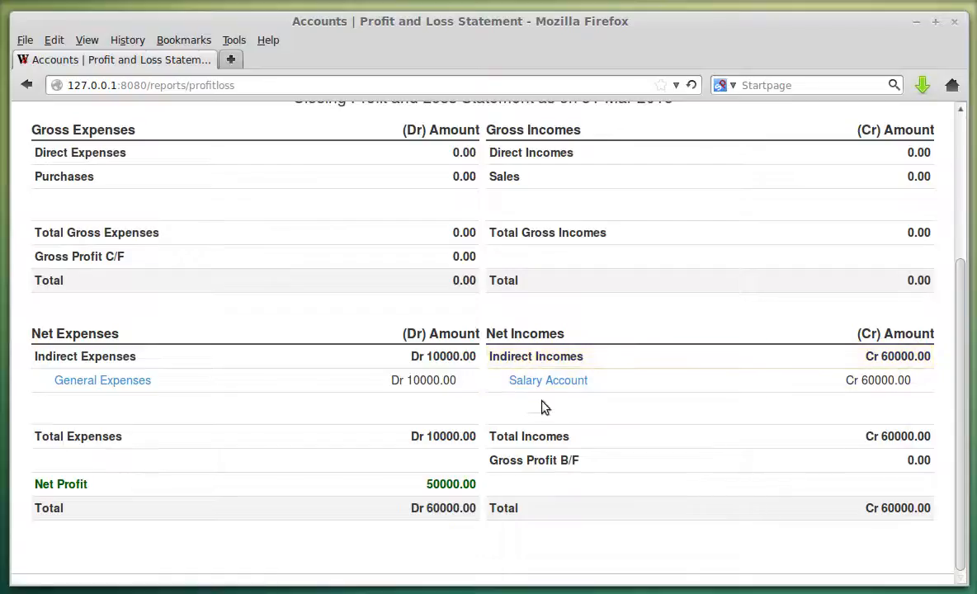
Highlight the Salary Account amount, Net Profit 50000.00 and Gross Profit B/F.
{"action": "left_click_drag", "start_coordinate": [862, 379], "coordinate": [910, 381]}
{"action": "left_click", "coordinate": [909, 381]}
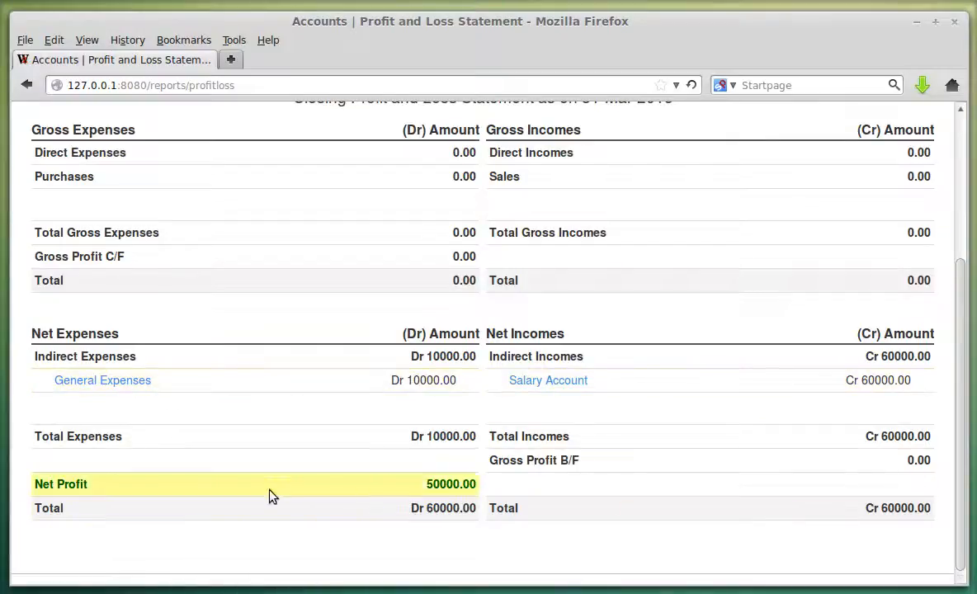
{"action": "left_click_drag", "start_coordinate": [428, 490], "coordinate": [475, 487]}
{"action": "left_click", "coordinate": [475, 487]}
{"action": "left_click_drag", "start_coordinate": [45, 481], "coordinate": [244, 469]}
{"action": "left_click", "coordinate": [244, 469]}
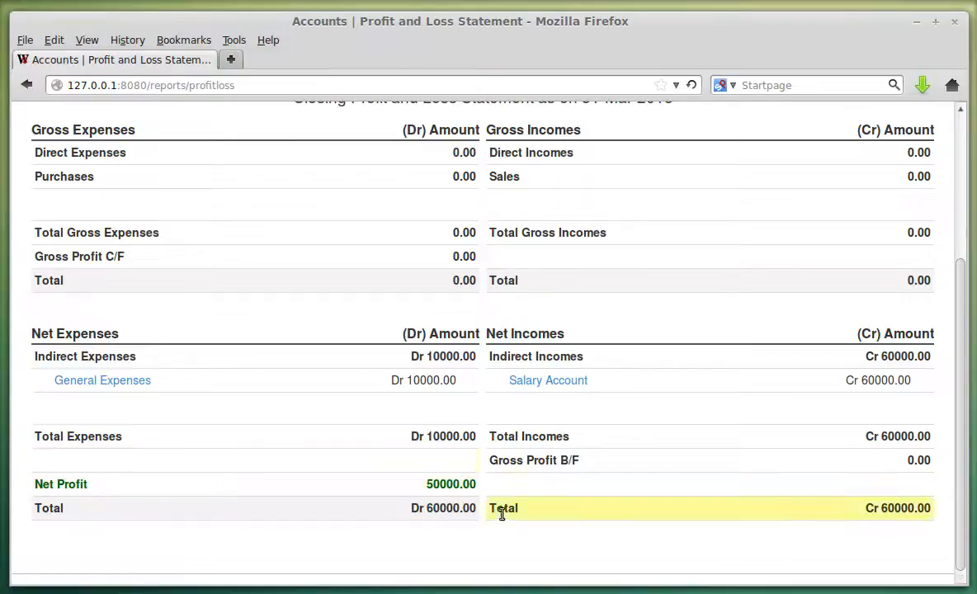
{"action": "scroll", "coordinate": [763, 498], "scroll_direction": "up", "scroll_amount": 4}
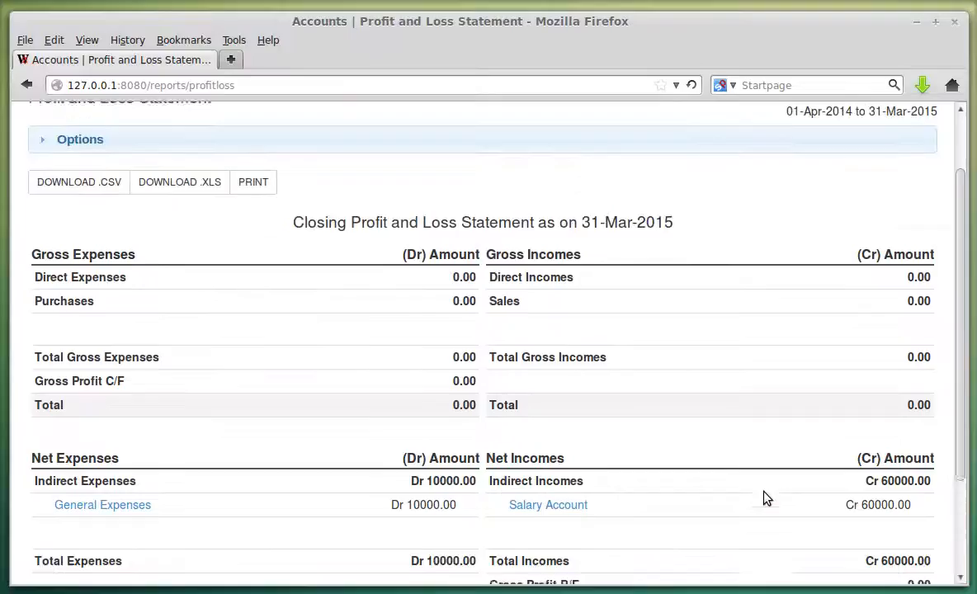
{"action": "scroll", "coordinate": [759, 499], "scroll_direction": "down", "scroll_amount": 3}
{"action": "left_click_drag", "start_coordinate": [534, 522], "coordinate": [572, 519]}
{"action": "left_click", "coordinate": [559, 330]}
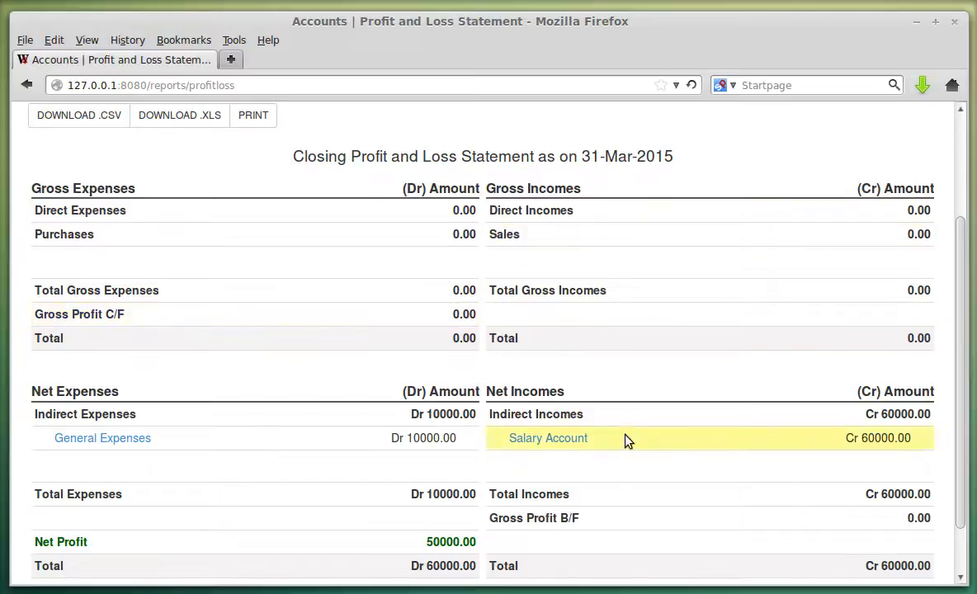
Highlight Sales, Direct Expenses, Purchases, Indirect Incomes and Indirect Expenses, then return to Chart Of Accounts.
{"action": "scroll", "coordinate": [625, 441], "scroll_direction": "up", "scroll_amount": 2}
{"action": "scroll", "coordinate": [591, 357], "scroll_direction": "down", "scroll_amount": 1}
{"action": "left_click_drag", "start_coordinate": [493, 257], "coordinate": [631, 282]}
{"action": "double_click", "coordinate": [517, 281]}
{"action": "double_click", "coordinate": [55, 263]}
{"action": "left_click_drag", "start_coordinate": [55, 264], "coordinate": [137, 268]}
{"action": "double_click", "coordinate": [65, 286]}
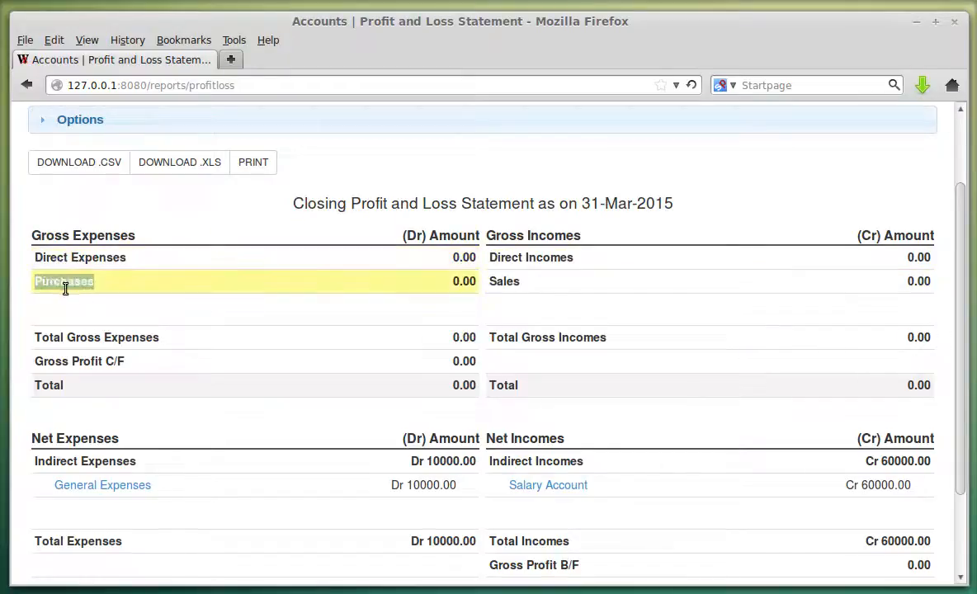
{"action": "scroll", "coordinate": [645, 364], "scroll_direction": "down", "scroll_amount": 2}
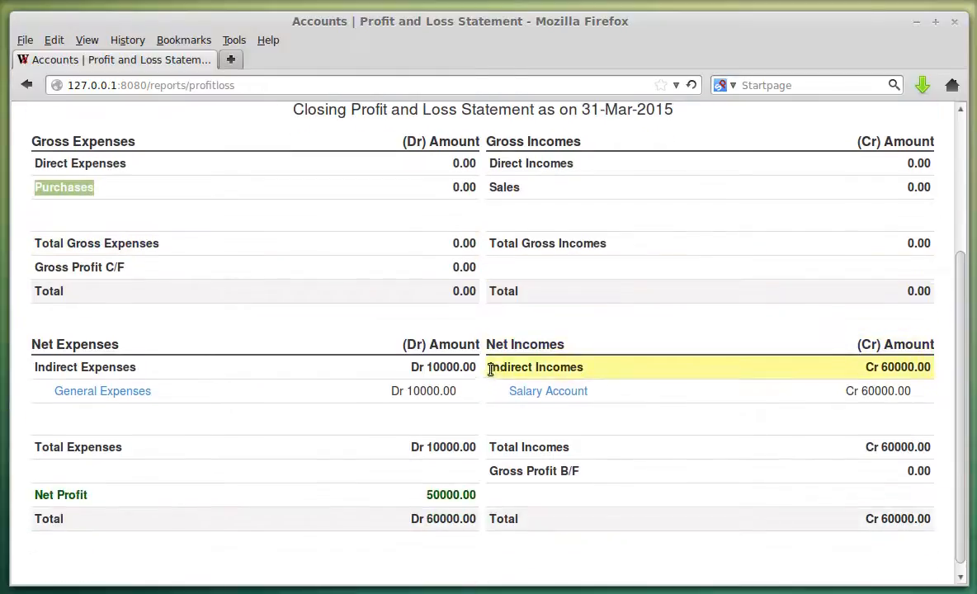
{"action": "left_click_drag", "start_coordinate": [490, 370], "coordinate": [584, 369]}
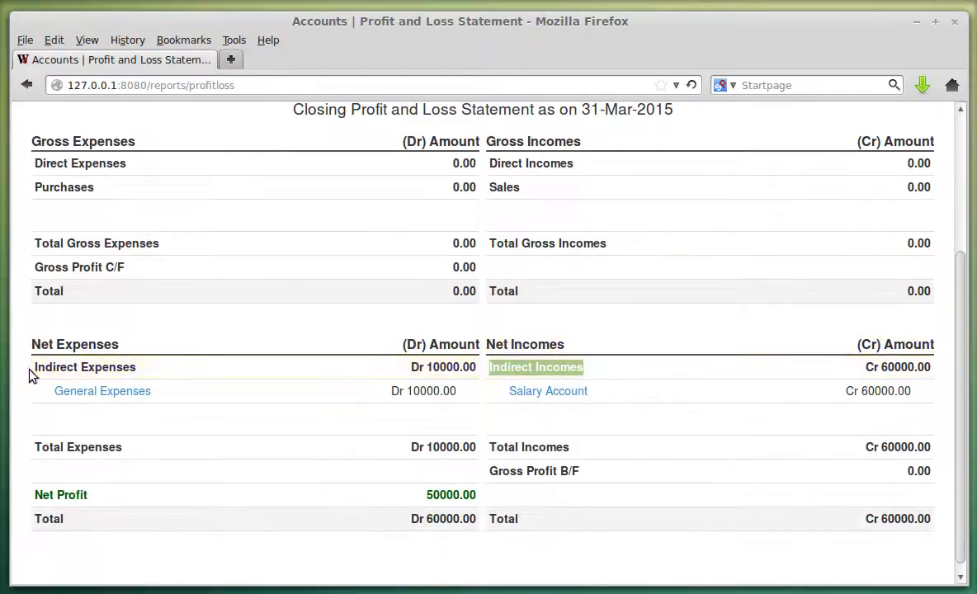
{"action": "left_click_drag", "start_coordinate": [33, 369], "coordinate": [140, 359]}
{"action": "left_click", "coordinate": [119, 344]}
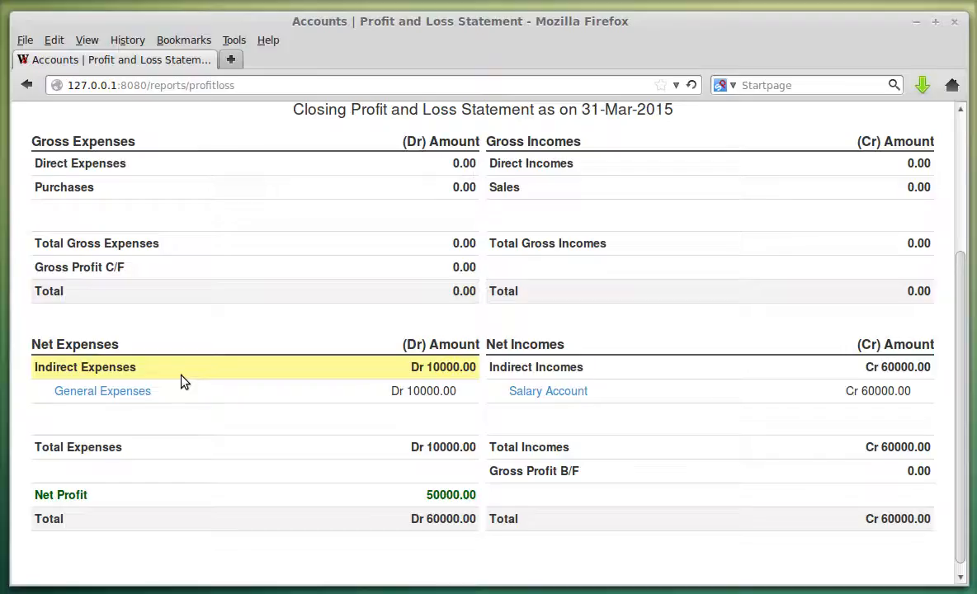
{"action": "scroll", "coordinate": [301, 413], "scroll_direction": "up", "scroll_amount": 4}
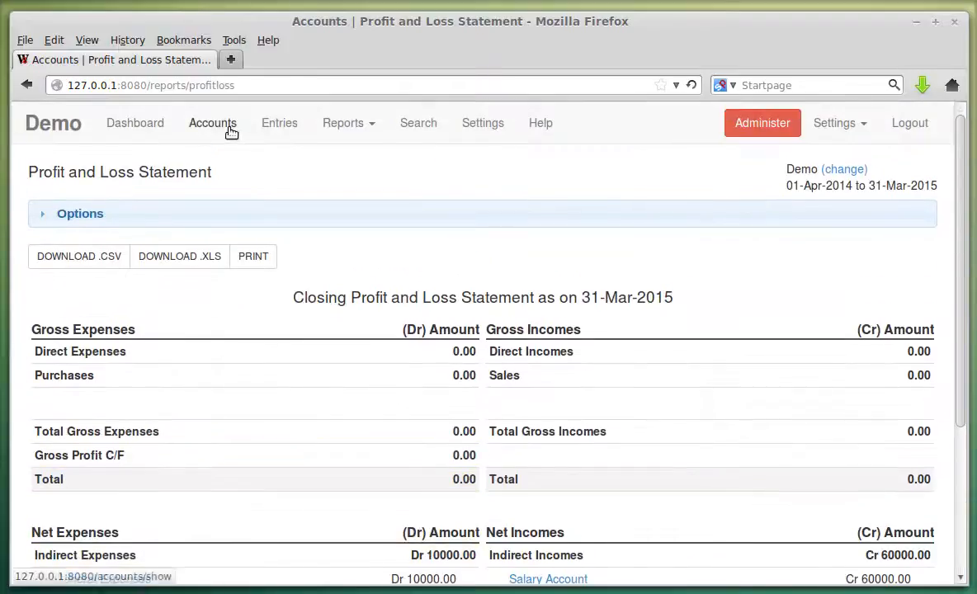
{"action": "left_click", "coordinate": [230, 130]}
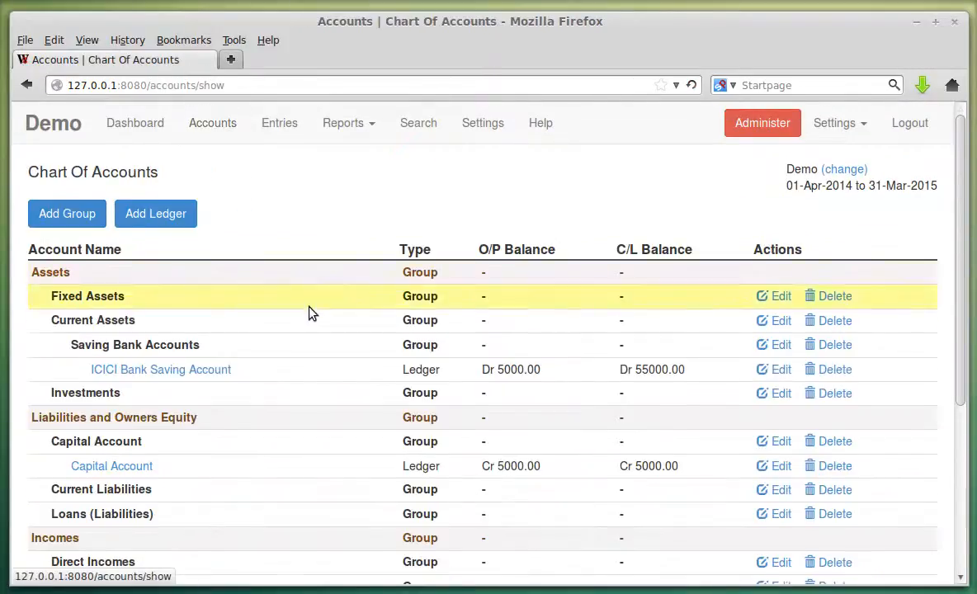
{"action": "scroll", "coordinate": [307, 305], "scroll_direction": "down", "scroll_amount": 5}
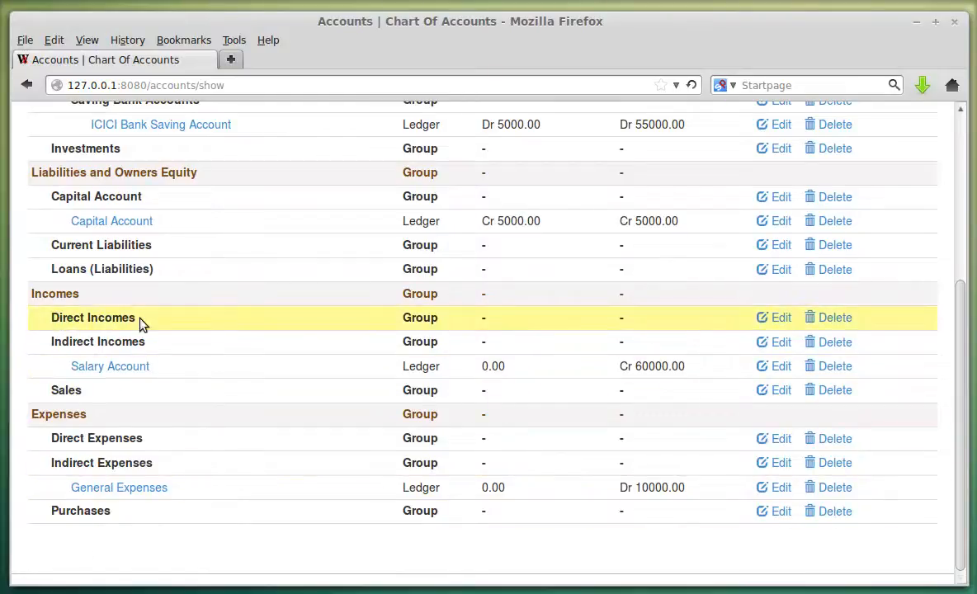
{"action": "left_click", "coordinate": [773, 318]}
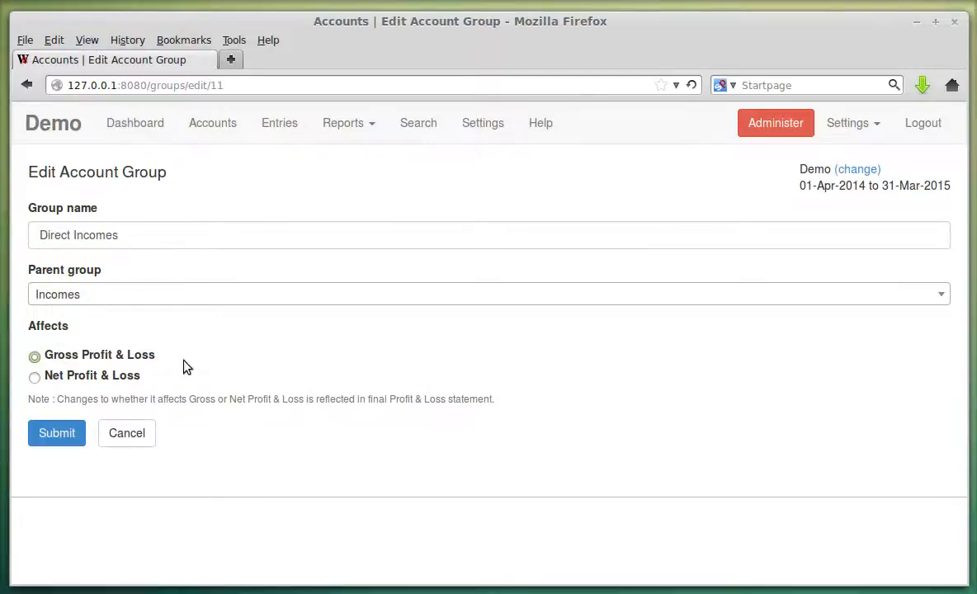
{"action": "left_click", "coordinate": [344, 123]}
{"action": "left_click", "coordinate": [356, 183]}
{"action": "scroll", "coordinate": [403, 334], "scroll_direction": "down", "scroll_amount": 3}
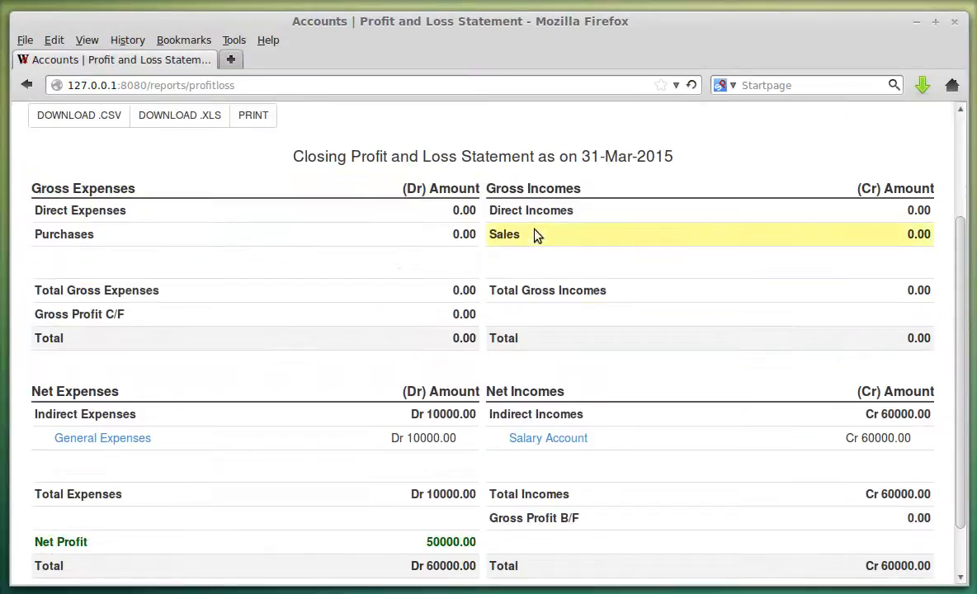
{"action": "left_click_drag", "start_coordinate": [498, 213], "coordinate": [632, 220]}
{"action": "left_click", "coordinate": [617, 225]}
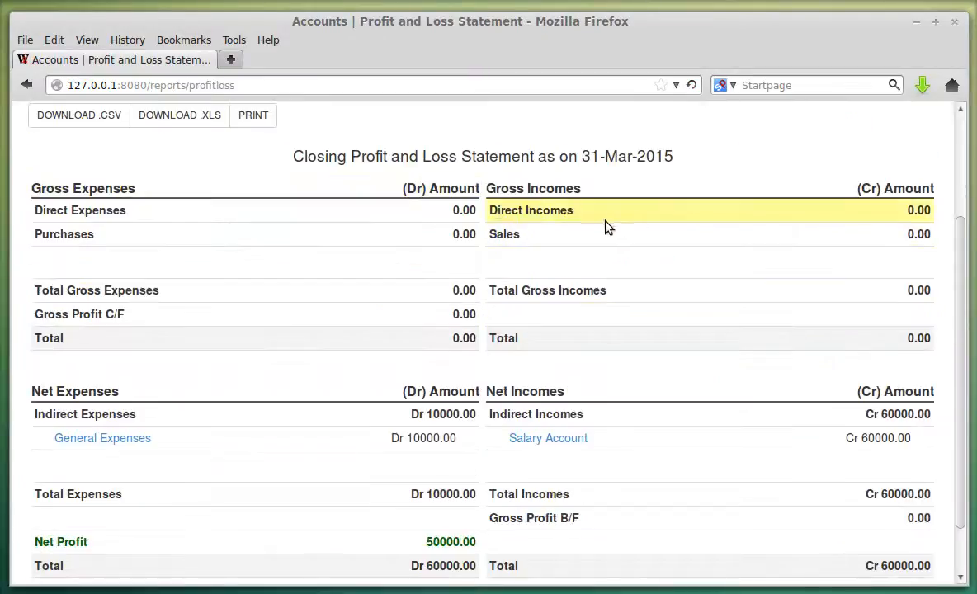
{"action": "scroll", "coordinate": [396, 297], "scroll_direction": "up", "scroll_amount": 3}
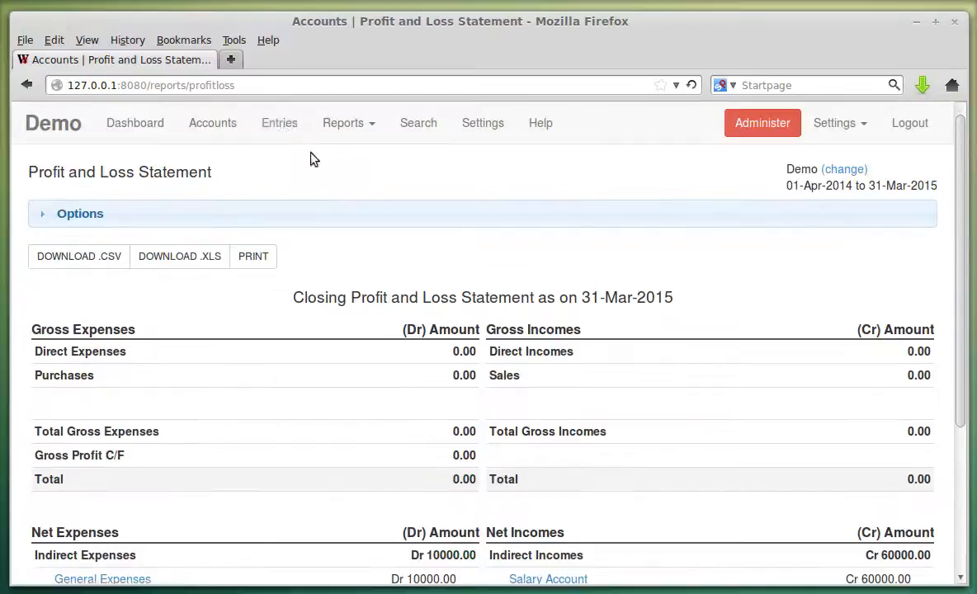
{"action": "left_click", "coordinate": [278, 127]}
Switch the Direct Incomes group to affect Net Profit & Loss and save it.
{"action": "left_click", "coordinate": [222, 124]}
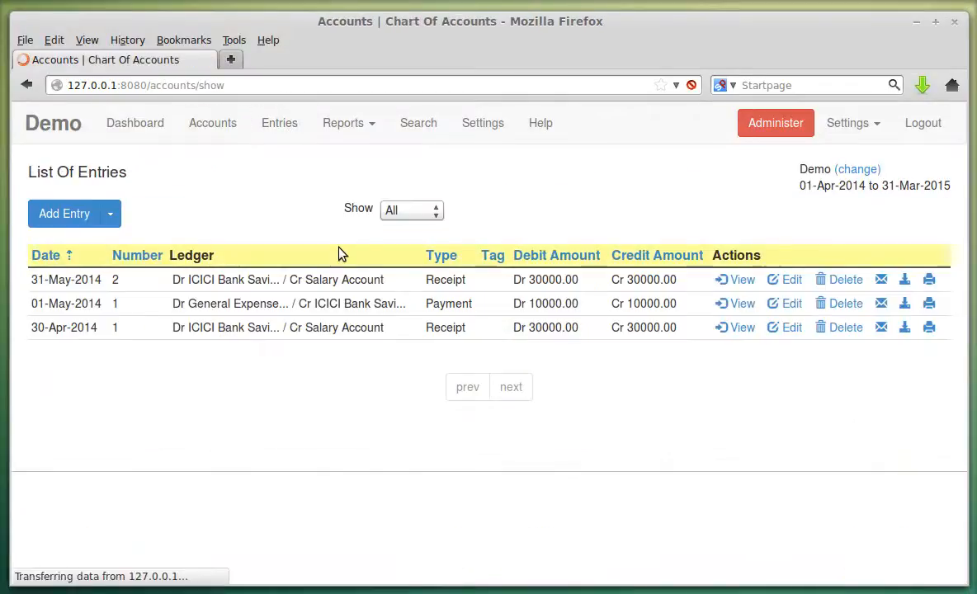
{"action": "scroll", "coordinate": [355, 273], "scroll_direction": "down", "scroll_amount": 5}
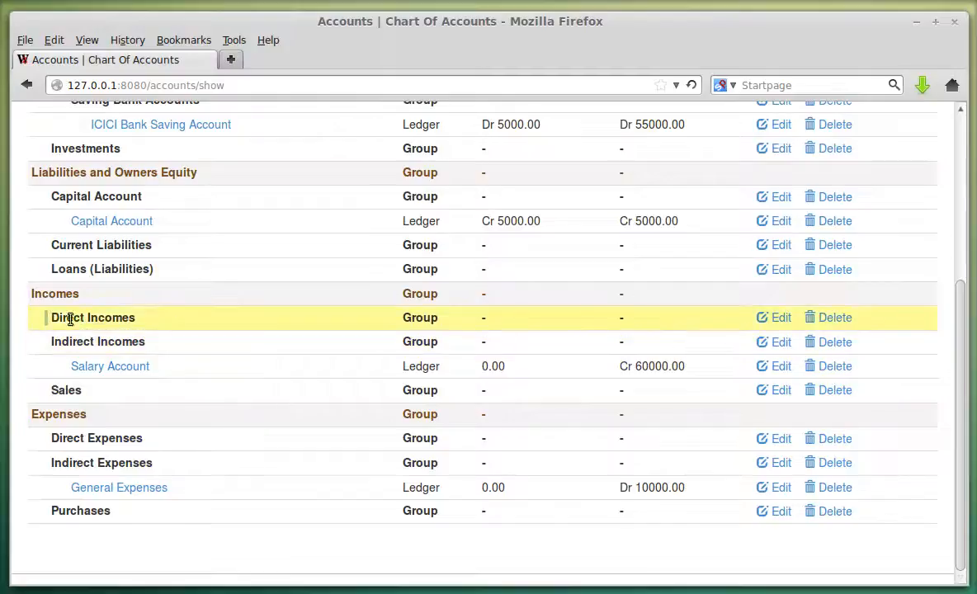
{"action": "left_click", "coordinate": [767, 318]}
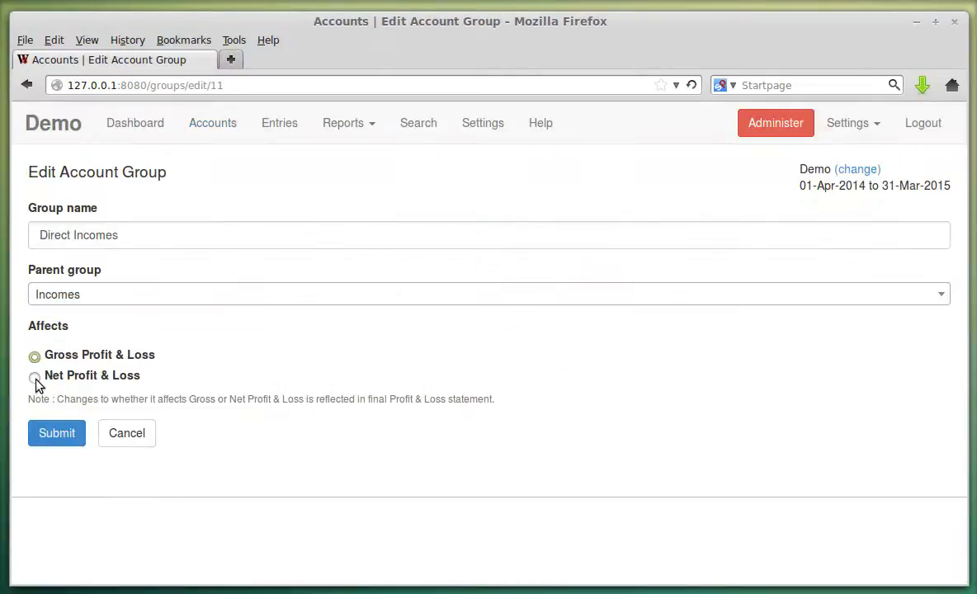
{"action": "left_click", "coordinate": [35, 378]}
{"action": "left_click", "coordinate": [64, 439]}
Check the Profit and Loss Statement, where Direct Incomes now appears under Net Incomes.
{"action": "left_click", "coordinate": [346, 125]}
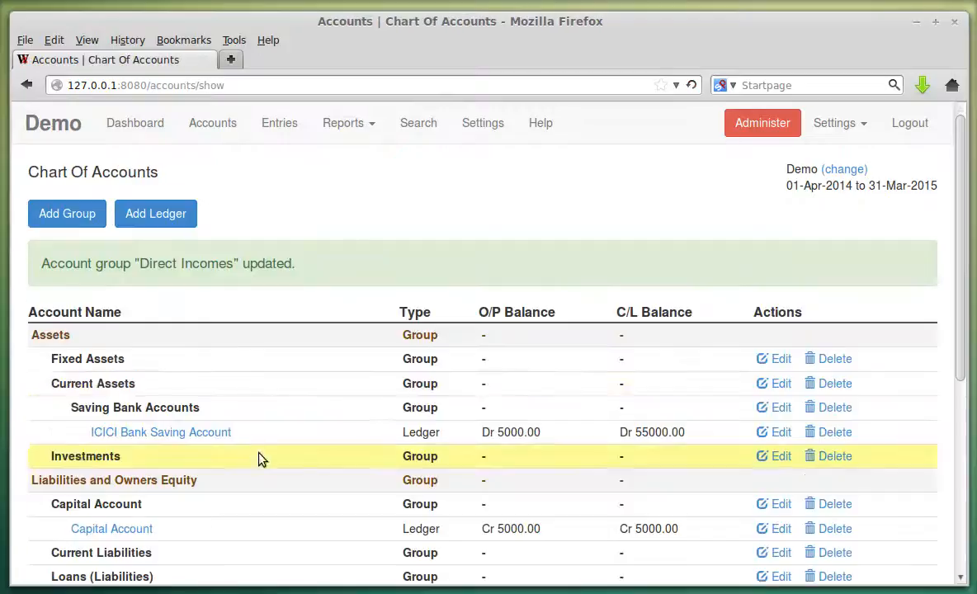
{"action": "left_click", "coordinate": [363, 181]}
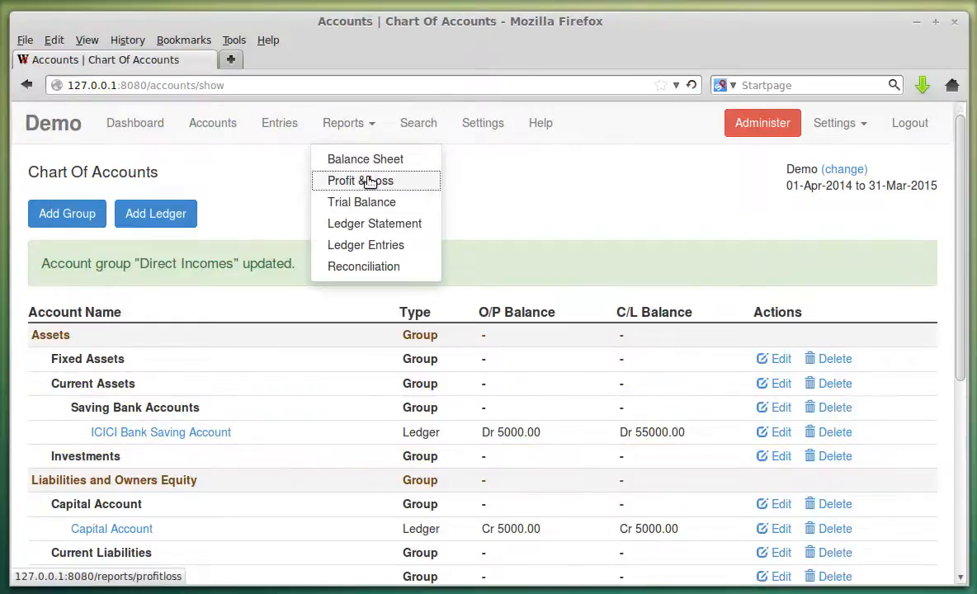
{"action": "scroll", "coordinate": [379, 239], "scroll_direction": "down", "scroll_amount": 5}
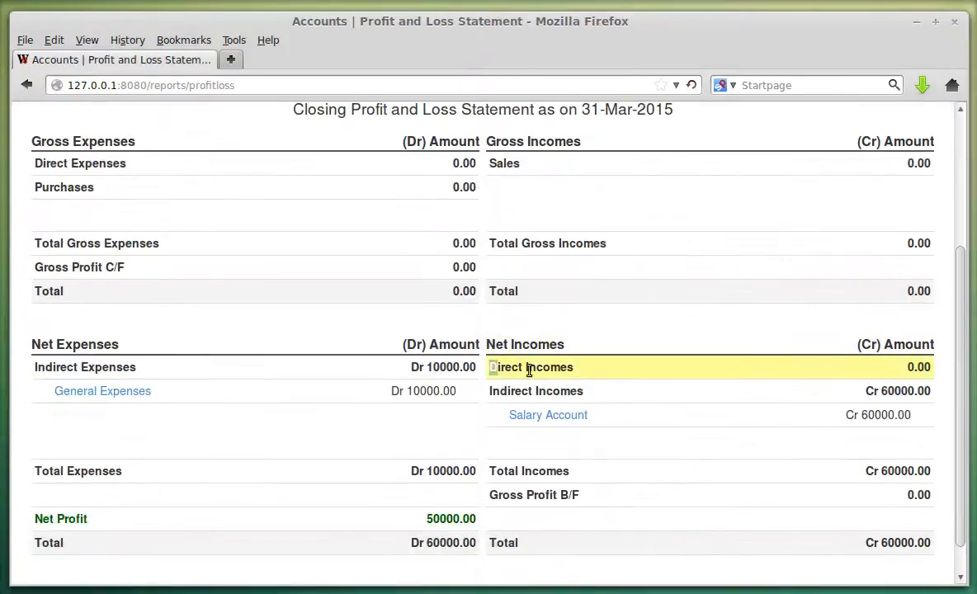
{"action": "left_click_drag", "start_coordinate": [490, 367], "coordinate": [575, 367]}
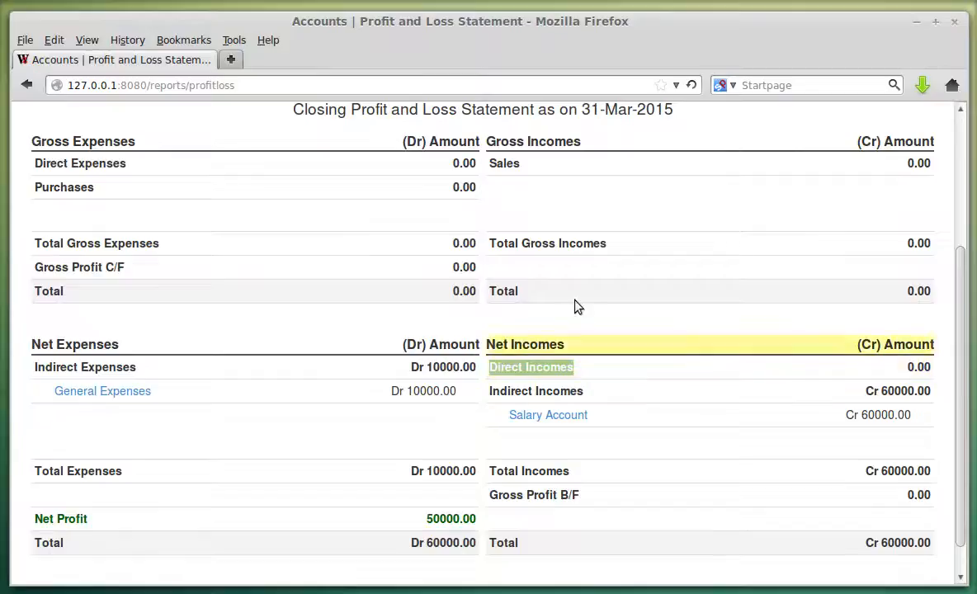
{"action": "left_click", "coordinate": [533, 364]}
{"action": "left_click_drag", "start_coordinate": [494, 364], "coordinate": [571, 371]}
{"action": "left_click", "coordinate": [567, 372]}
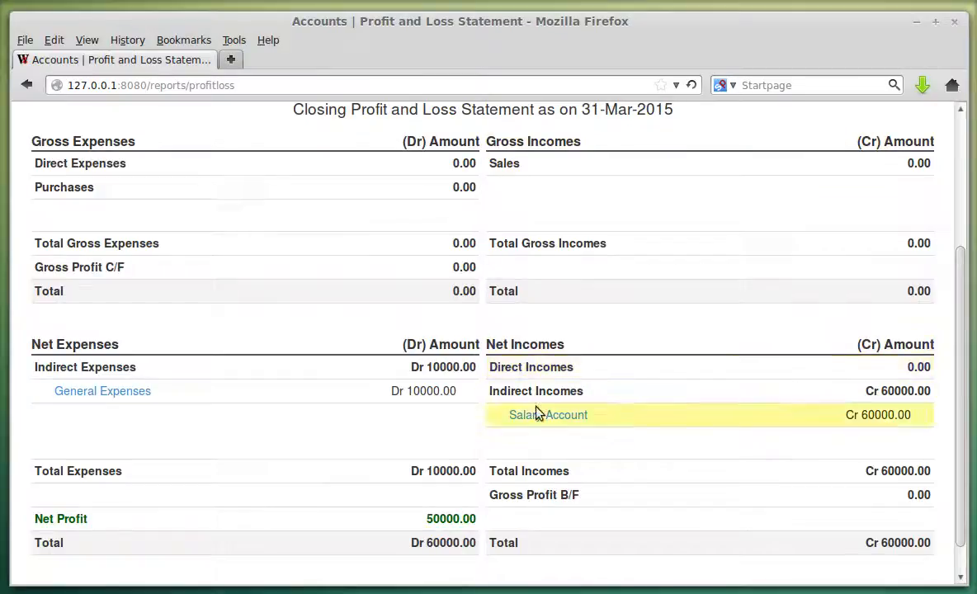
{"action": "scroll", "coordinate": [513, 296], "scroll_direction": "up", "scroll_amount": 5}
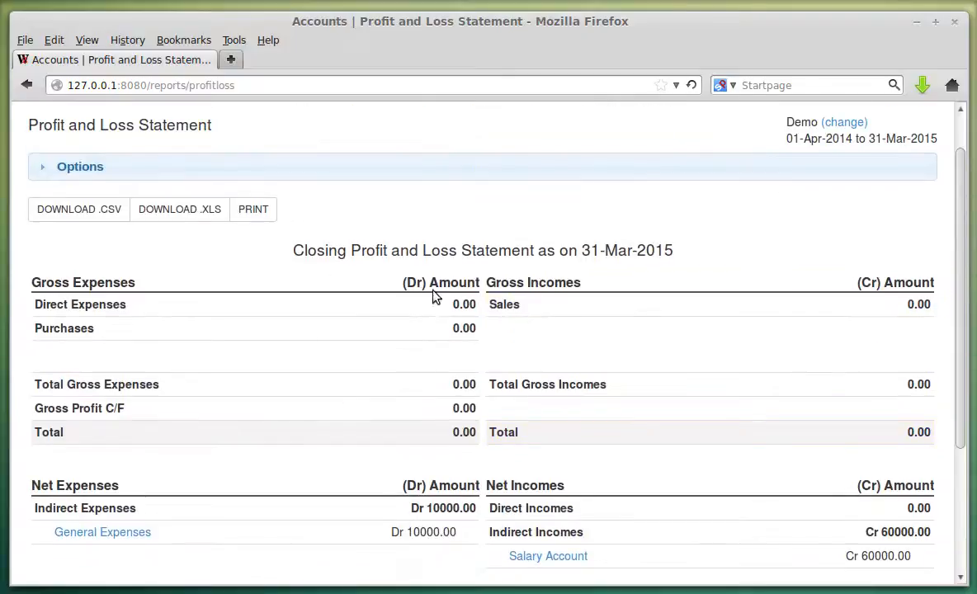
Set Direct Incomes back to affect Gross Profit & Loss and save it.
{"action": "left_click", "coordinate": [213, 123]}
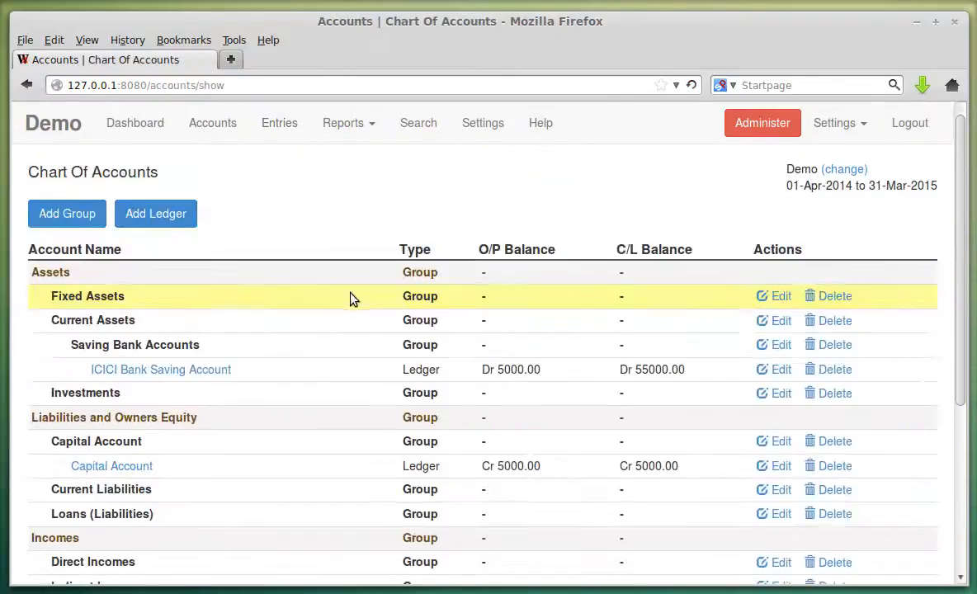
{"action": "scroll", "coordinate": [350, 295], "scroll_direction": "down", "scroll_amount": 4}
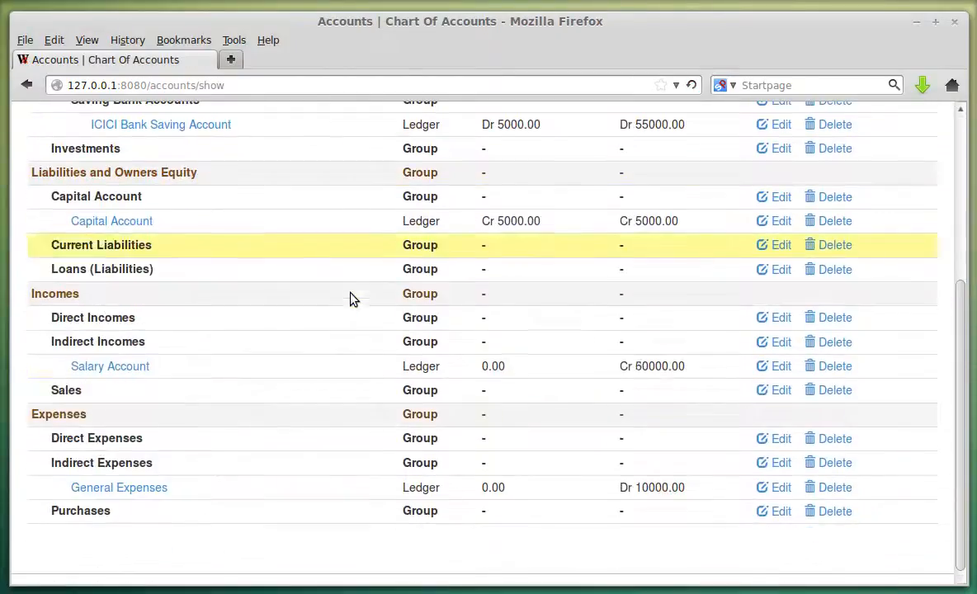
{"action": "left_click", "coordinate": [776, 318]}
{"action": "left_click", "coordinate": [83, 356]}
{"action": "left_click", "coordinate": [62, 438]}
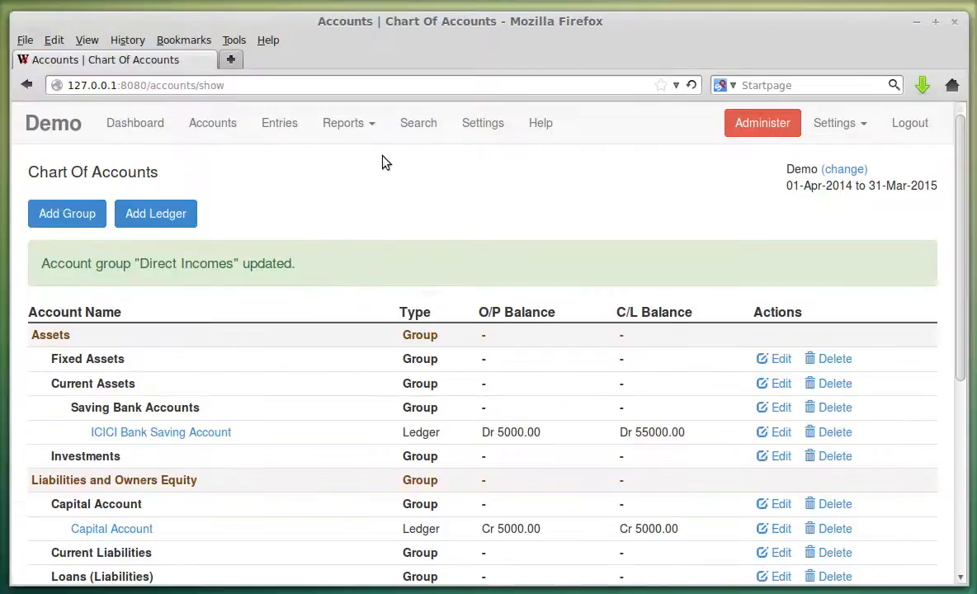
Recheck the Profit and Loss Statement, then return to the Chart Of Accounts.
{"action": "left_click", "coordinate": [369, 124]}
{"action": "left_click", "coordinate": [373, 185]}
{"action": "scroll", "coordinate": [495, 227], "scroll_direction": "down", "scroll_amount": 5}
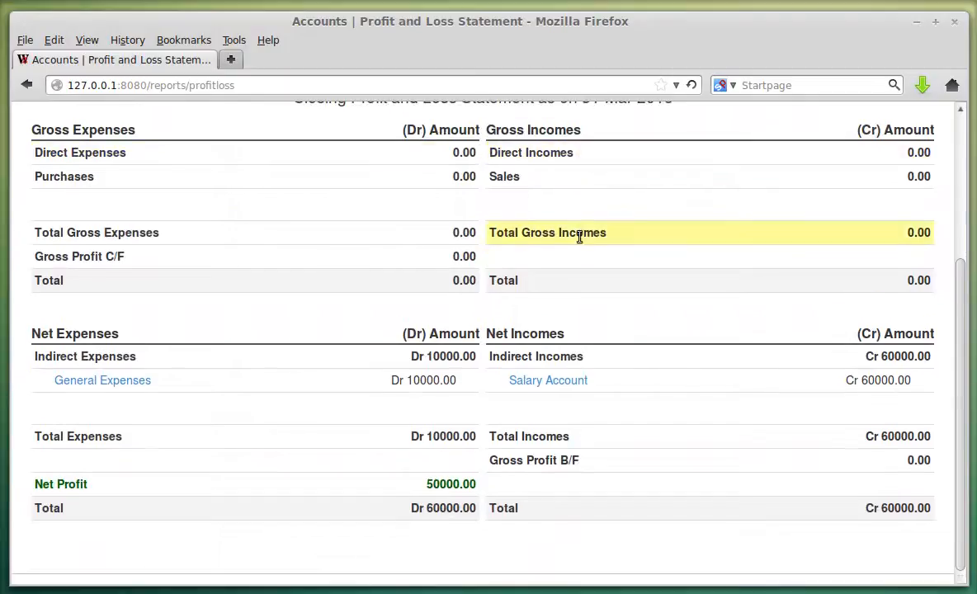
{"action": "scroll", "coordinate": [577, 234], "scroll_direction": "up", "scroll_amount": 5}
{"action": "scroll", "coordinate": [499, 349], "scroll_direction": "down", "scroll_amount": 1}
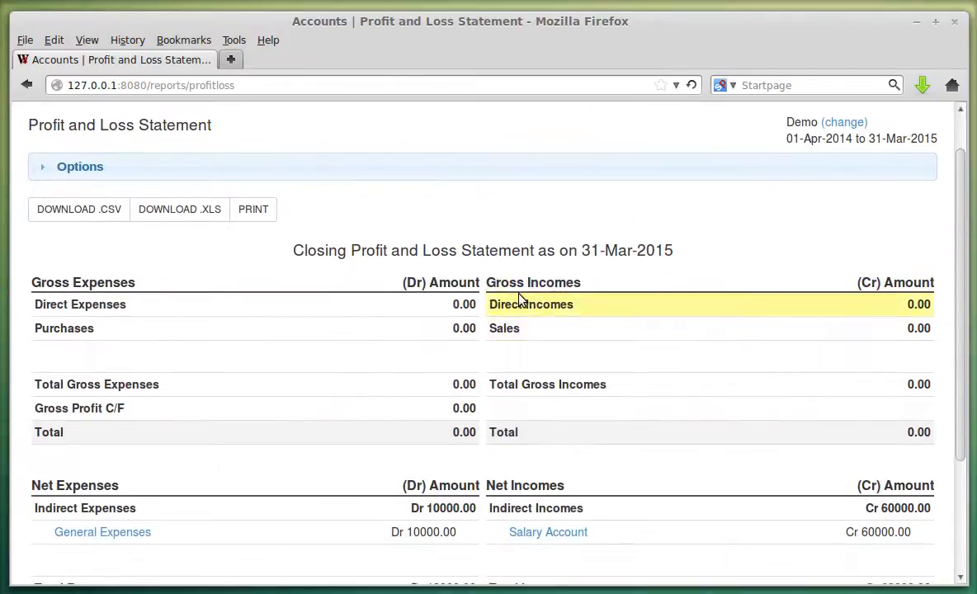
{"action": "scroll", "coordinate": [332, 299], "scroll_direction": "up", "scroll_amount": 1}
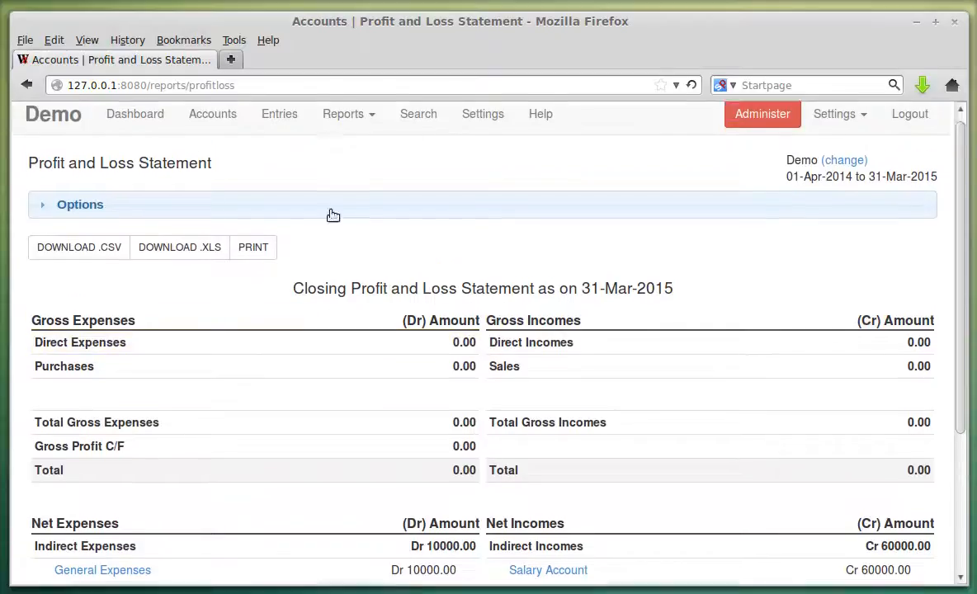
{"action": "left_click", "coordinate": [215, 125]}
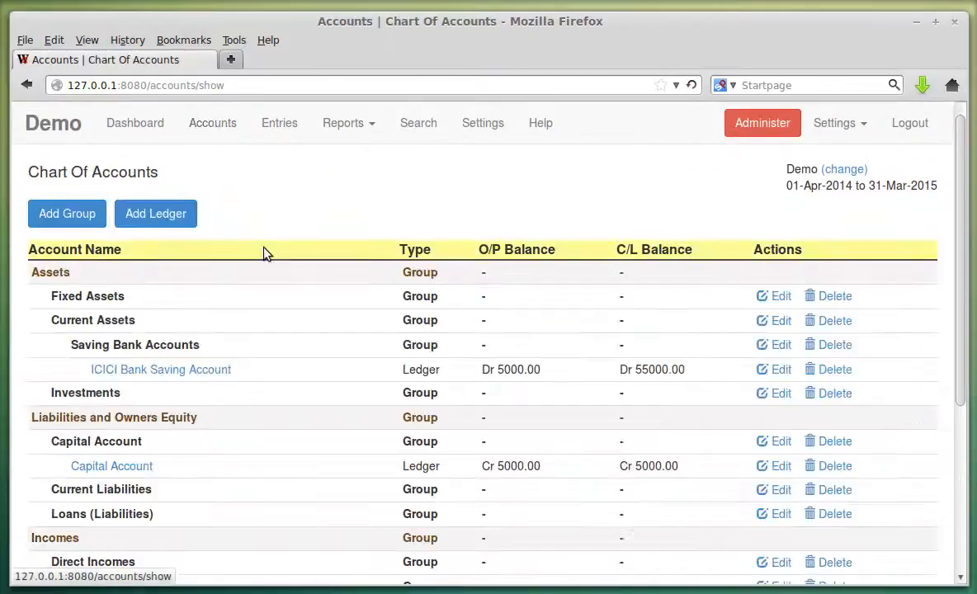
Start a new account group named 'Test'.
{"action": "left_click", "coordinate": [88, 230]}
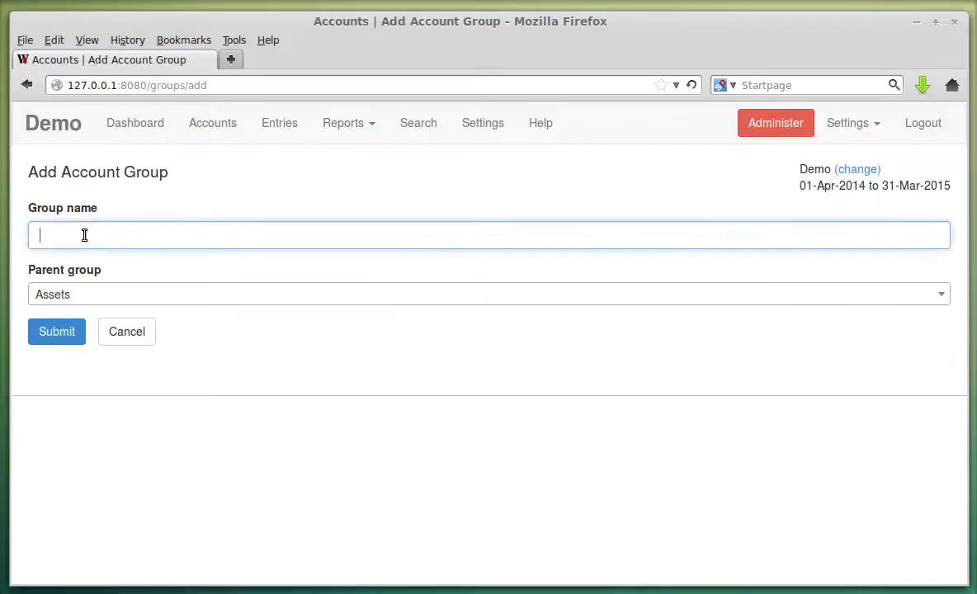
{"action": "left_click", "coordinate": [84, 235]}
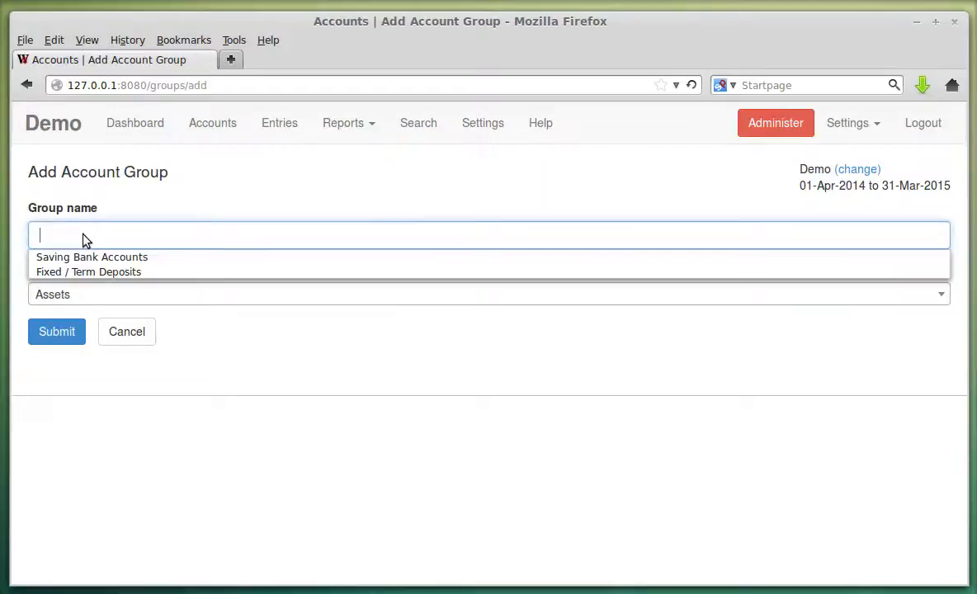
{"action": "type", "text": "Test"}
{"action": "left_click", "coordinate": [347, 376]}
Try Incomes, Direct Incomes and Expenses as the parent group, then cancel the unsaved Test group.
{"action": "left_click", "coordinate": [132, 304]}
{"action": "scroll", "coordinate": [233, 367], "scroll_direction": "down", "scroll_amount": 5}
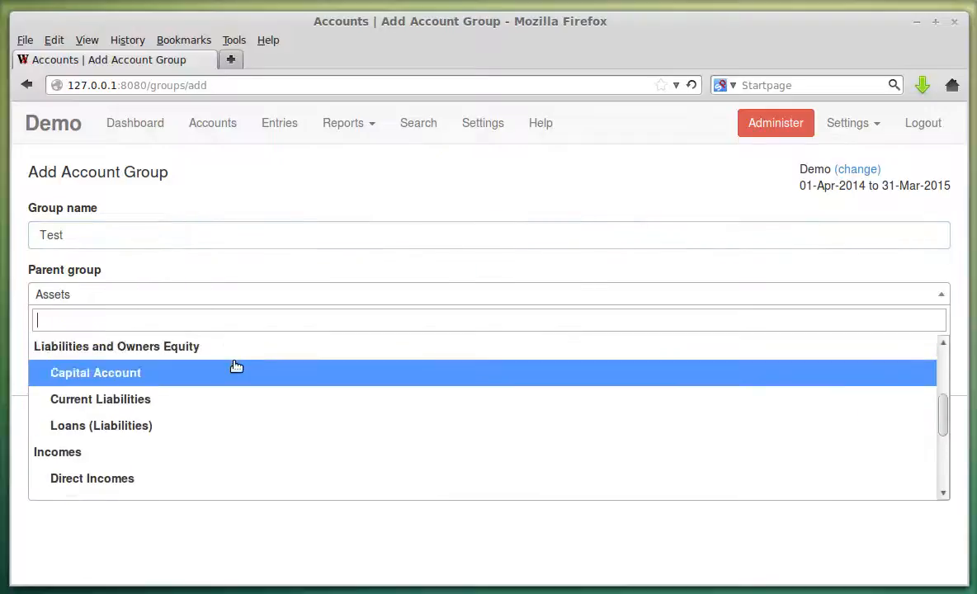
{"action": "left_click", "coordinate": [159, 363]}
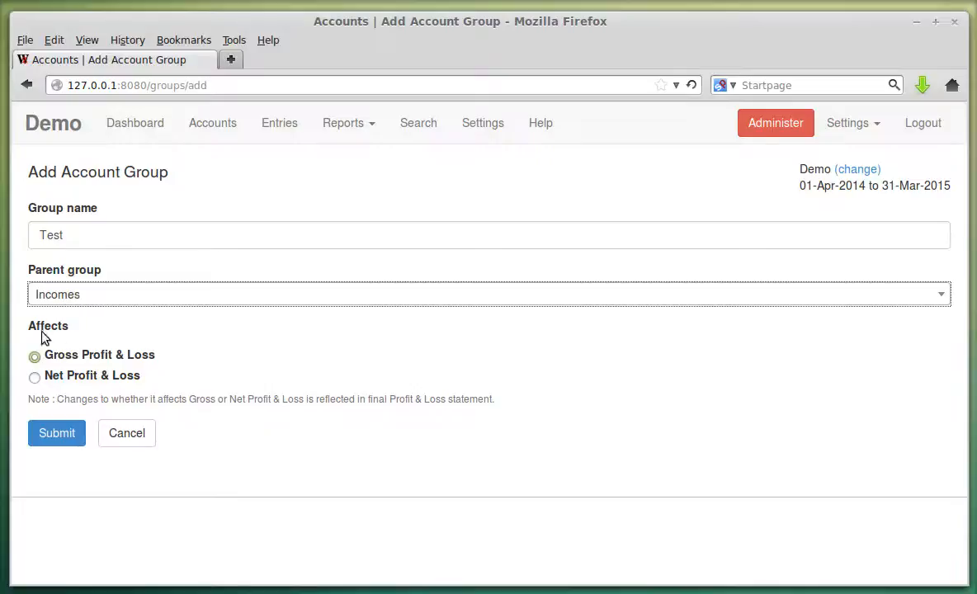
{"action": "left_click", "coordinate": [115, 305]}
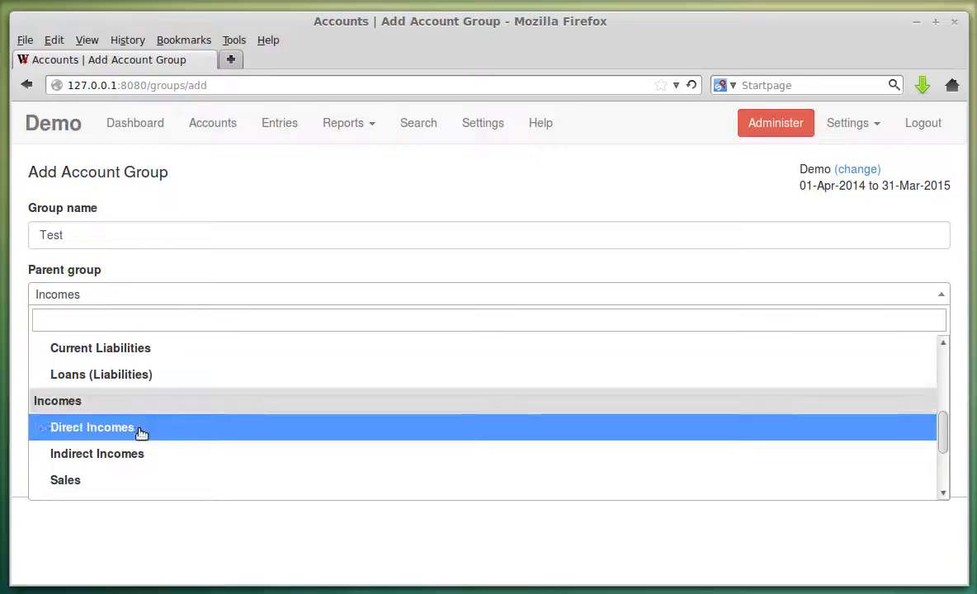
{"action": "left_click", "coordinate": [142, 428]}
{"action": "left_click", "coordinate": [150, 297]}
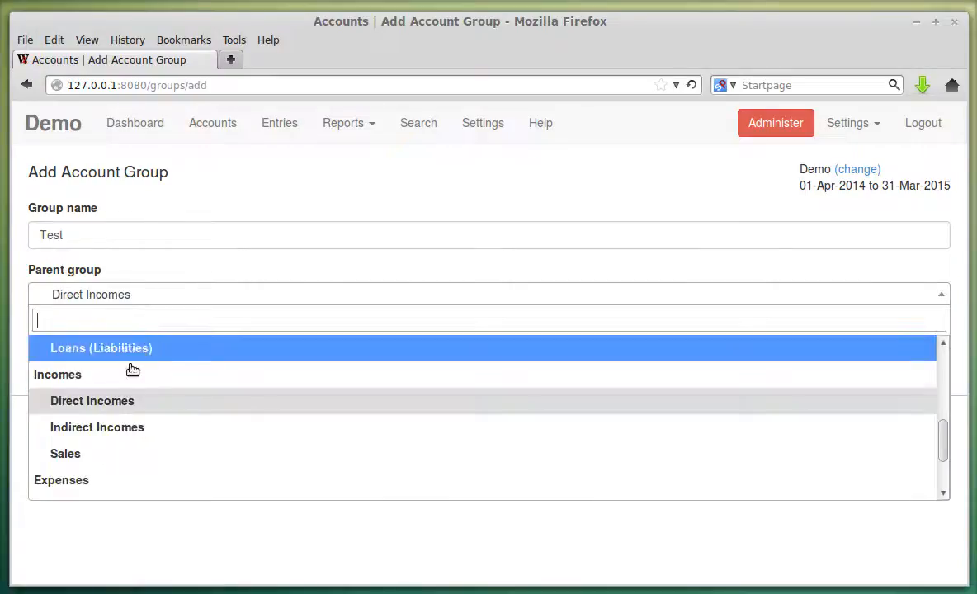
{"action": "left_click", "coordinate": [116, 377]}
{"action": "left_click", "coordinate": [107, 293]}
{"action": "scroll", "coordinate": [117, 424], "scroll_direction": "down", "scroll_amount": 2}
{"action": "left_click", "coordinate": [117, 429]}
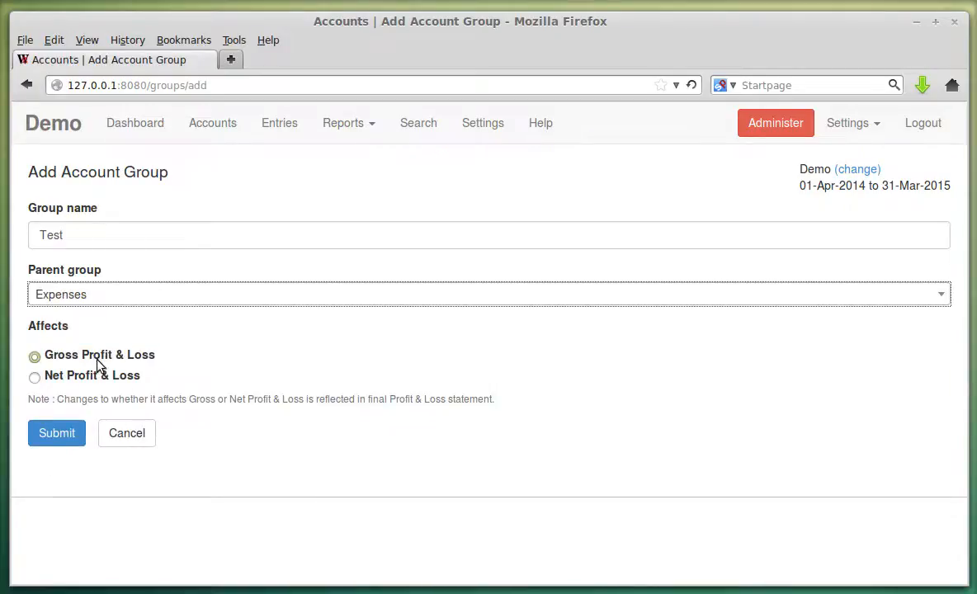
{"action": "left_click", "coordinate": [126, 432]}
{"action": "scroll", "coordinate": [313, 324], "scroll_direction": "down", "scroll_amount": 4}
Open the Profit and Loss Statement and highlight the Net Profit of 50000.00.
{"action": "scroll", "coordinate": [314, 325], "scroll_direction": "down", "scroll_amount": 1}
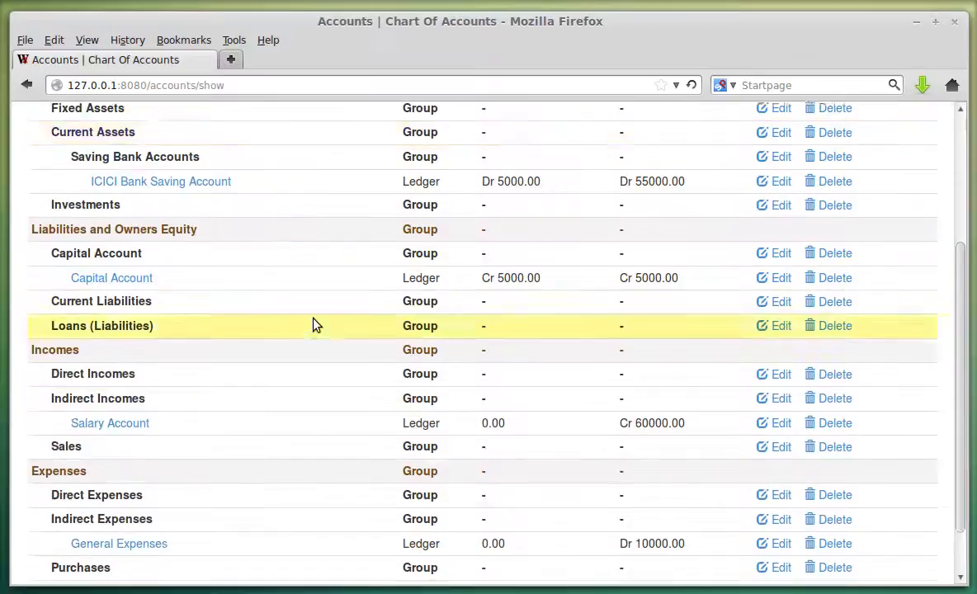
{"action": "scroll", "coordinate": [331, 458], "scroll_direction": "up", "scroll_amount": 5}
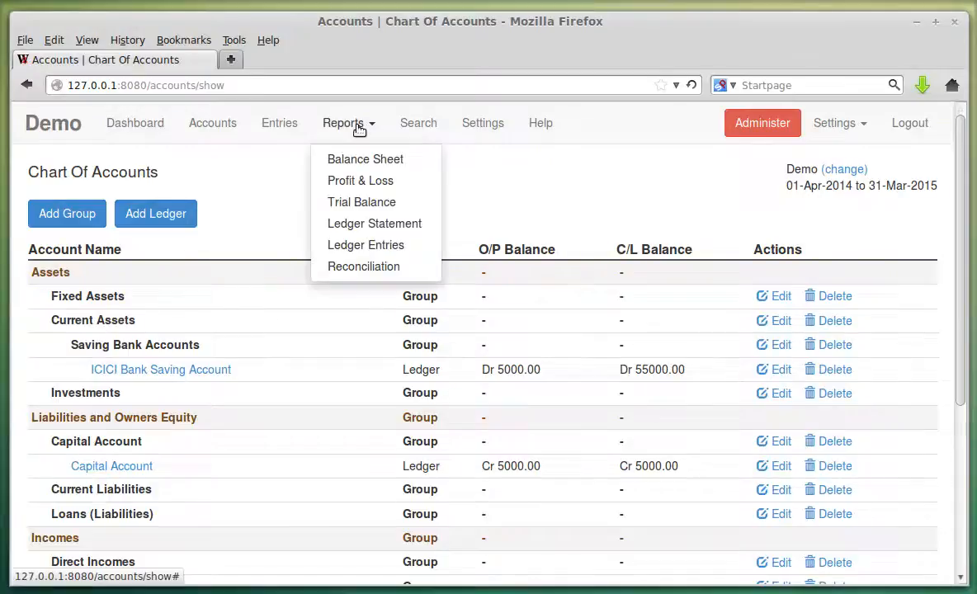
{"action": "left_click", "coordinate": [369, 182]}
{"action": "scroll", "coordinate": [523, 343], "scroll_direction": "down", "scroll_amount": 5}
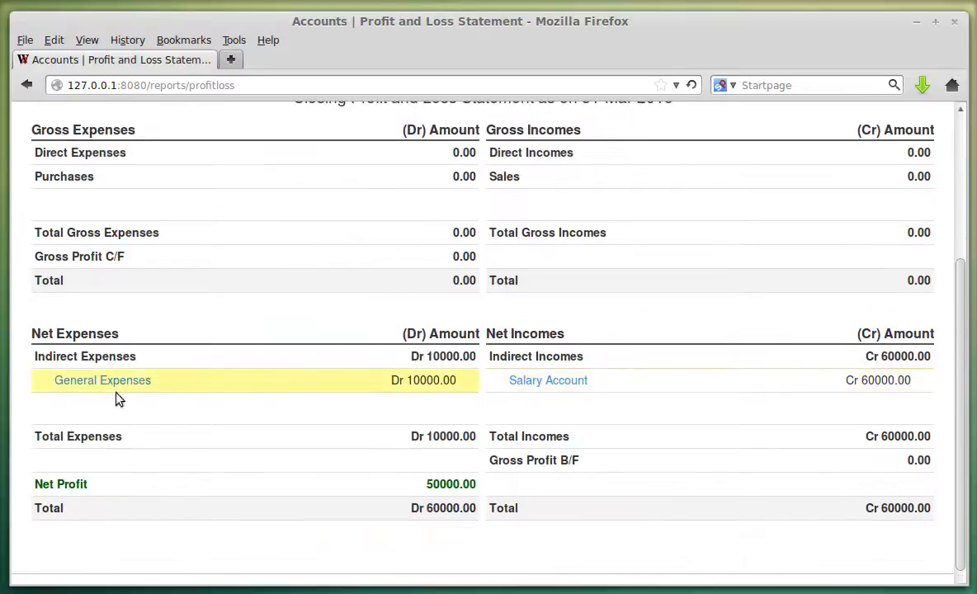
{"action": "left_click_drag", "start_coordinate": [36, 484], "coordinate": [248, 495]}
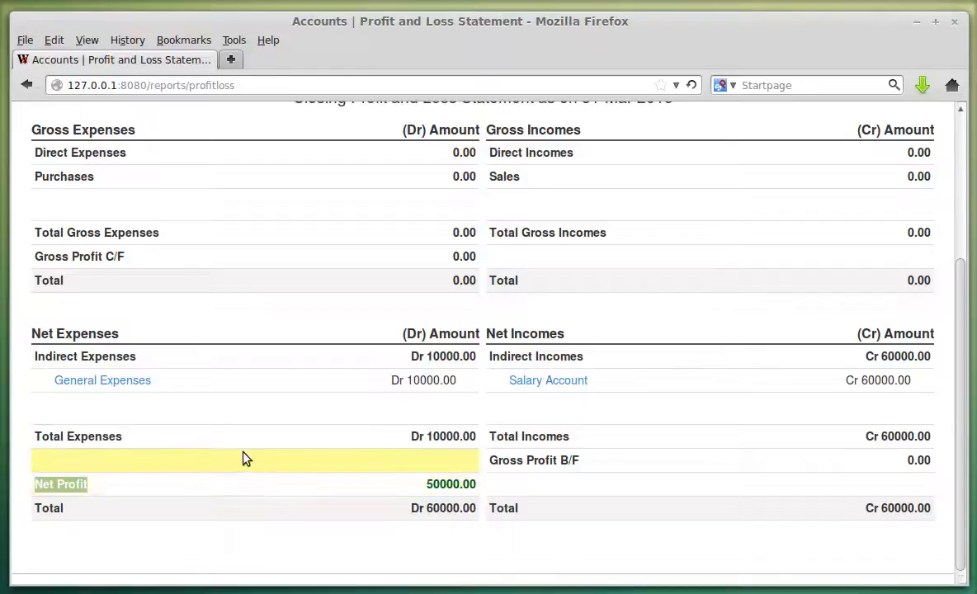
{"action": "scroll", "coordinate": [272, 453], "scroll_direction": "up", "scroll_amount": 5}
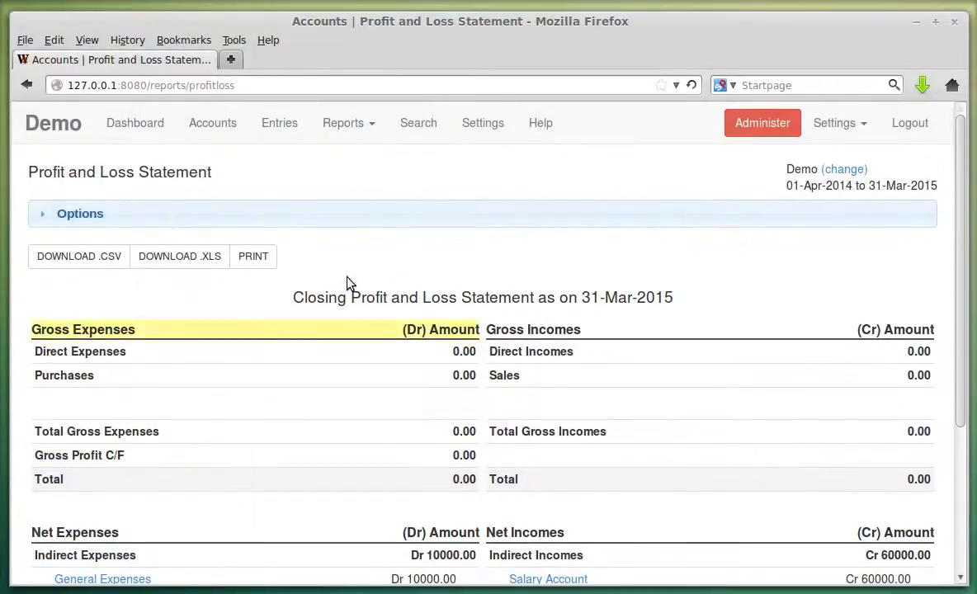
{"action": "left_click", "coordinate": [345, 122]}
Open the Balance Sheet and highlight the 50000.00 Net Profit row and 55000.00 totals.
{"action": "left_click", "coordinate": [360, 165]}
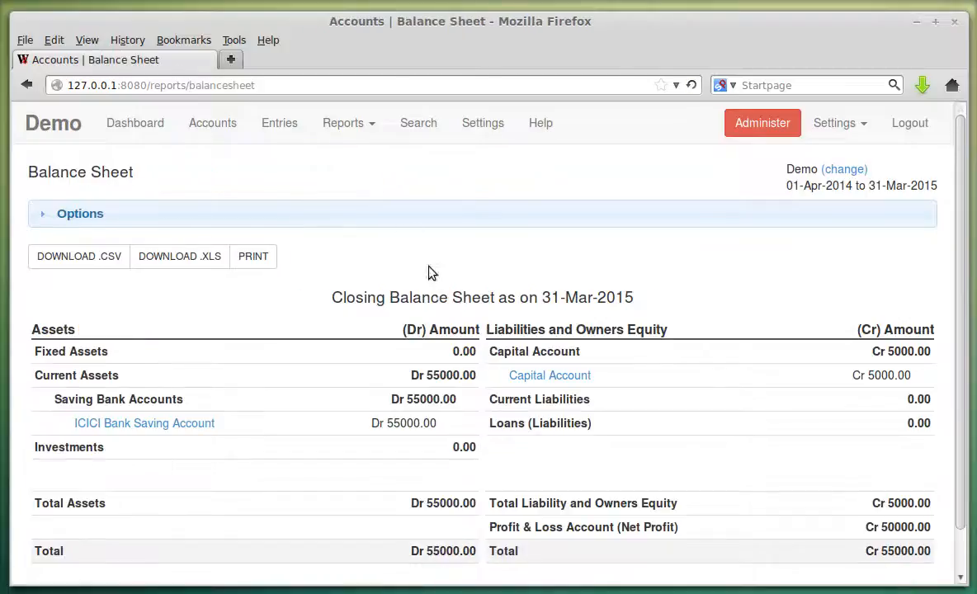
{"action": "scroll", "coordinate": [446, 298], "scroll_direction": "down", "scroll_amount": 1}
{"action": "left_click_drag", "start_coordinate": [511, 482], "coordinate": [665, 479]}
{"action": "left_click", "coordinate": [529, 484]}
{"action": "left_click_drag", "start_coordinate": [491, 484], "coordinate": [707, 487]}
{"action": "left_click", "coordinate": [706, 487]}
{"action": "left_click_drag", "start_coordinate": [623, 489], "coordinate": [683, 488]}
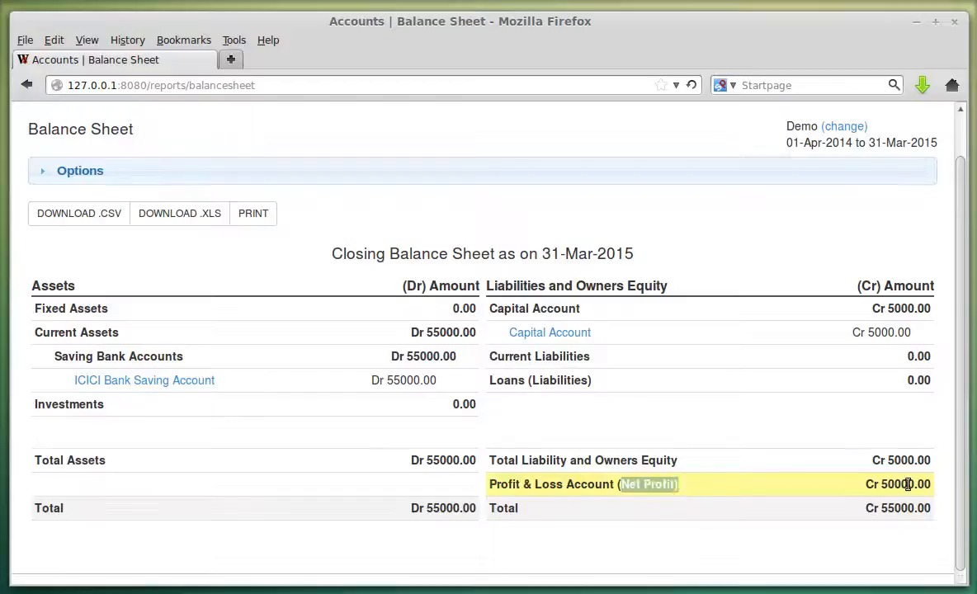
{"action": "double_click", "coordinate": [890, 484]}
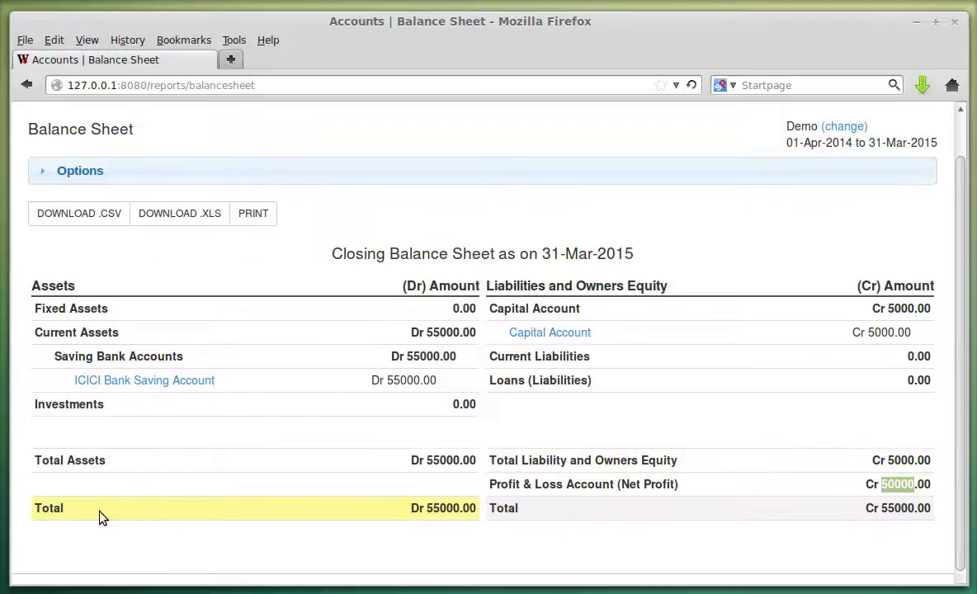
{"action": "double_click", "coordinate": [441, 507]}
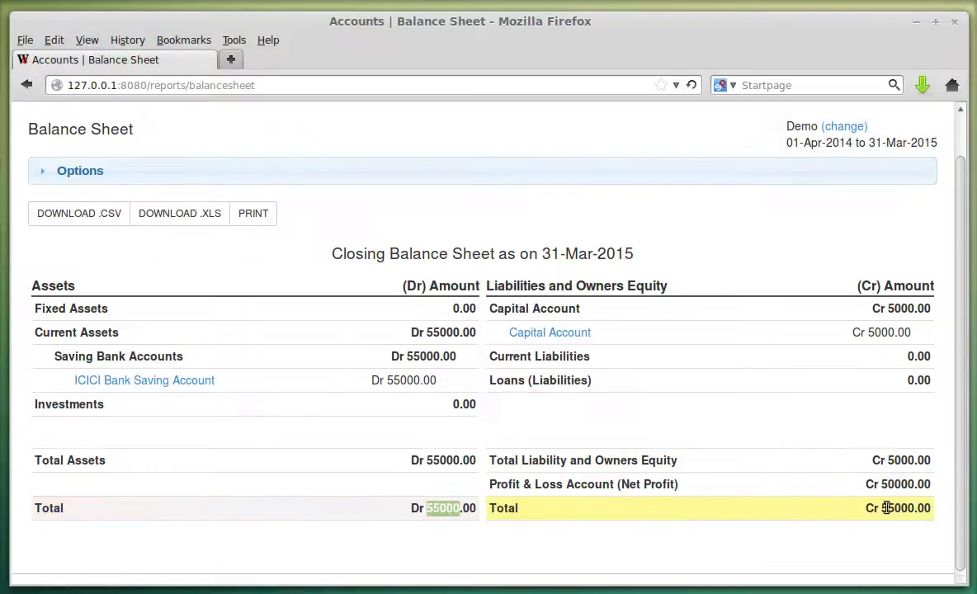
{"action": "left_click", "coordinate": [859, 508]}
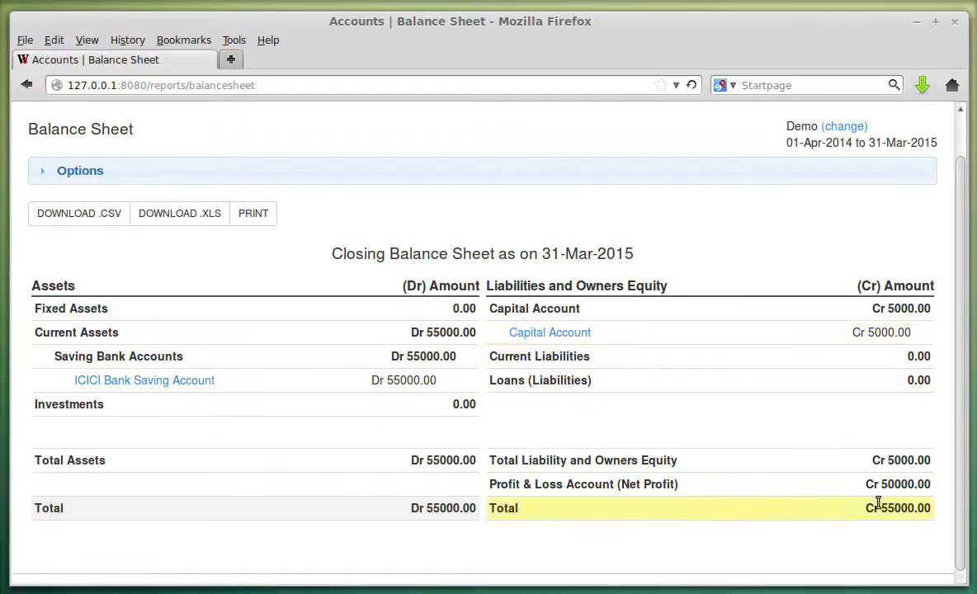
{"action": "double_click", "coordinate": [903, 487]}
{"action": "left_click", "coordinate": [683, 478]}
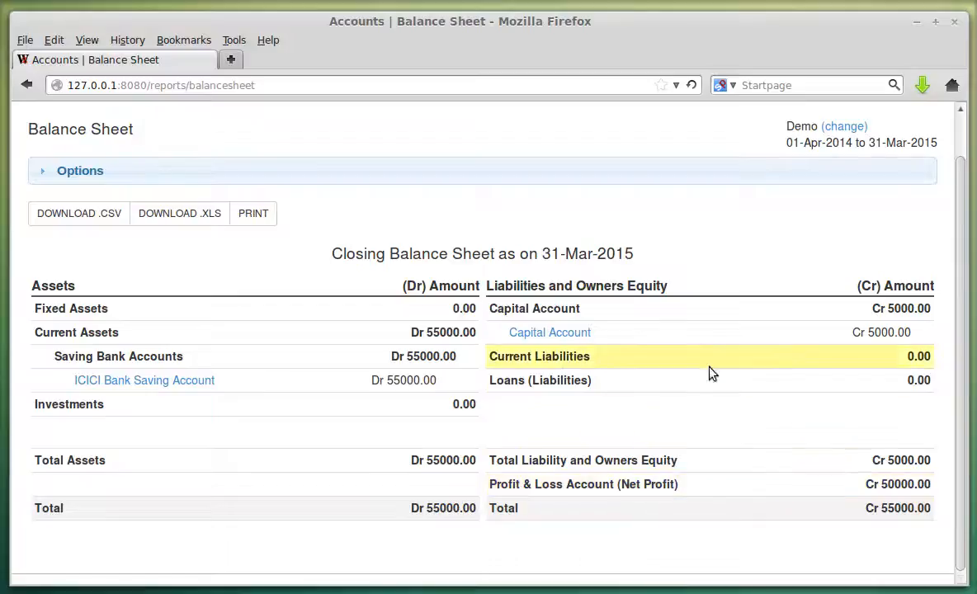
{"action": "scroll", "coordinate": [643, 394], "scroll_direction": "up", "scroll_amount": 2}
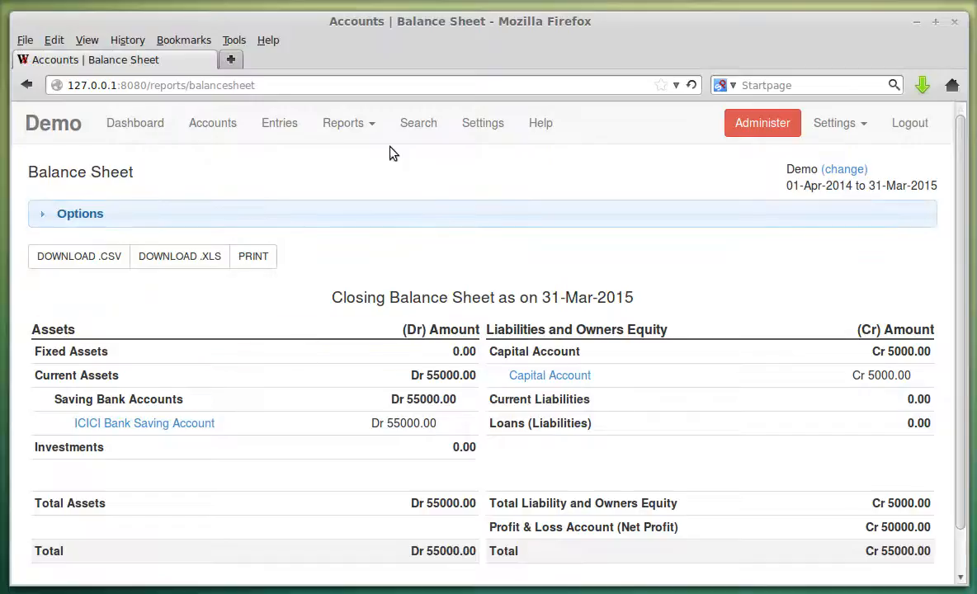
Generate the Opening Balance Sheet as on 01-Apr-2014 showing 5000.00 totals, then untick the option.
{"action": "left_click", "coordinate": [258, 225]}
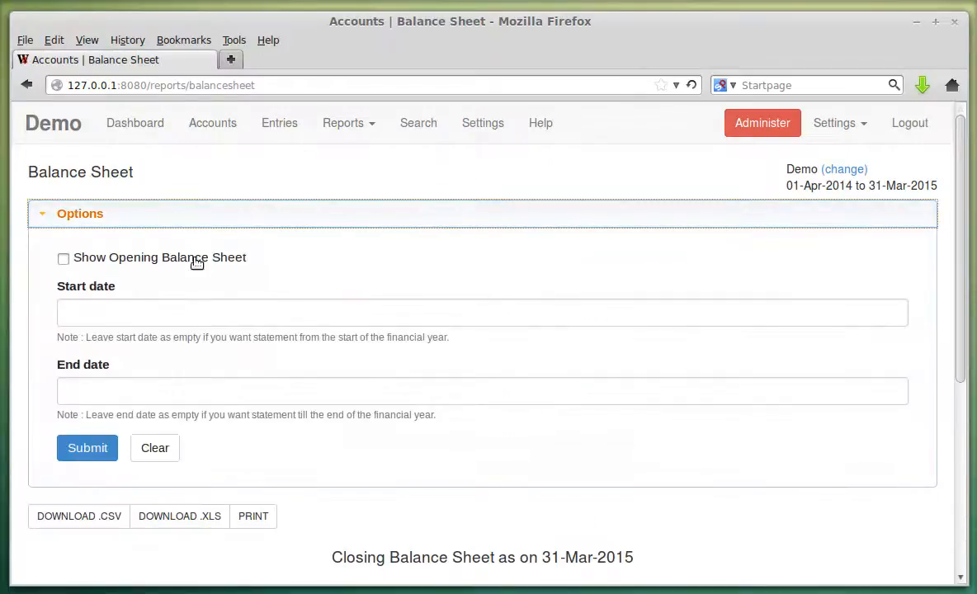
{"action": "left_click", "coordinate": [196, 262]}
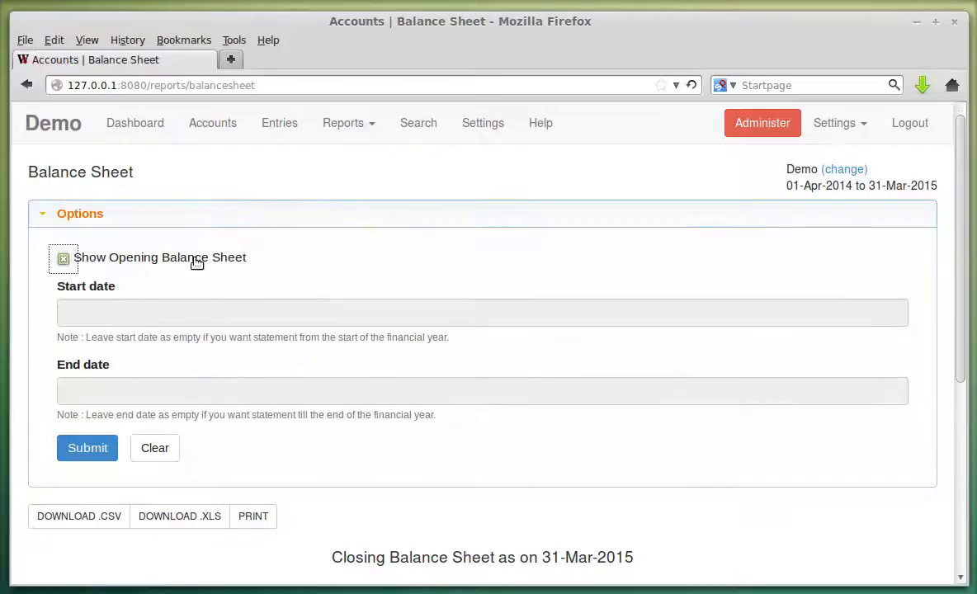
{"action": "left_click", "coordinate": [103, 447]}
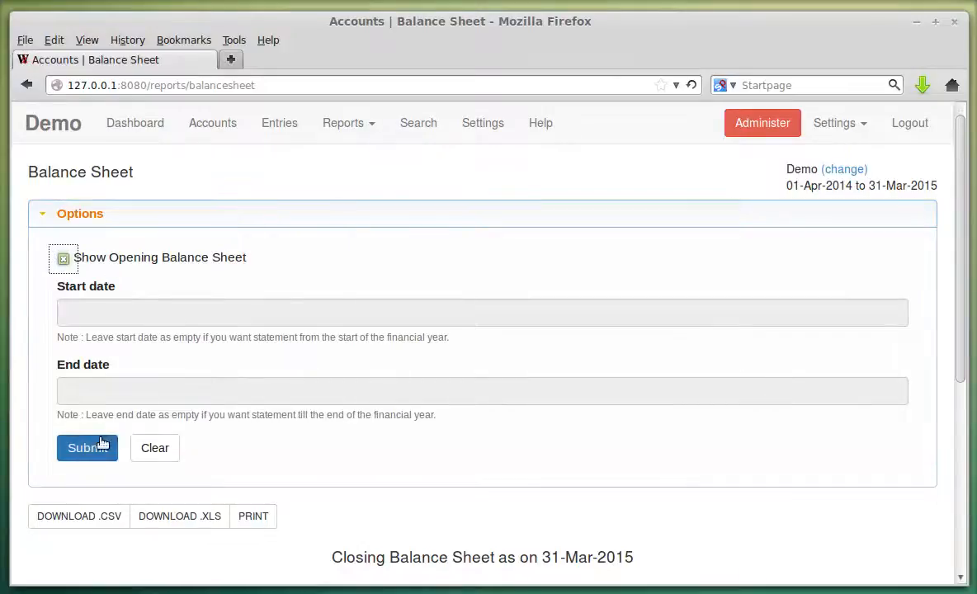
{"action": "scroll", "coordinate": [528, 363], "scroll_direction": "down", "scroll_amount": 1}
{"action": "scroll", "coordinate": [531, 377], "scroll_direction": "down", "scroll_amount": 5}
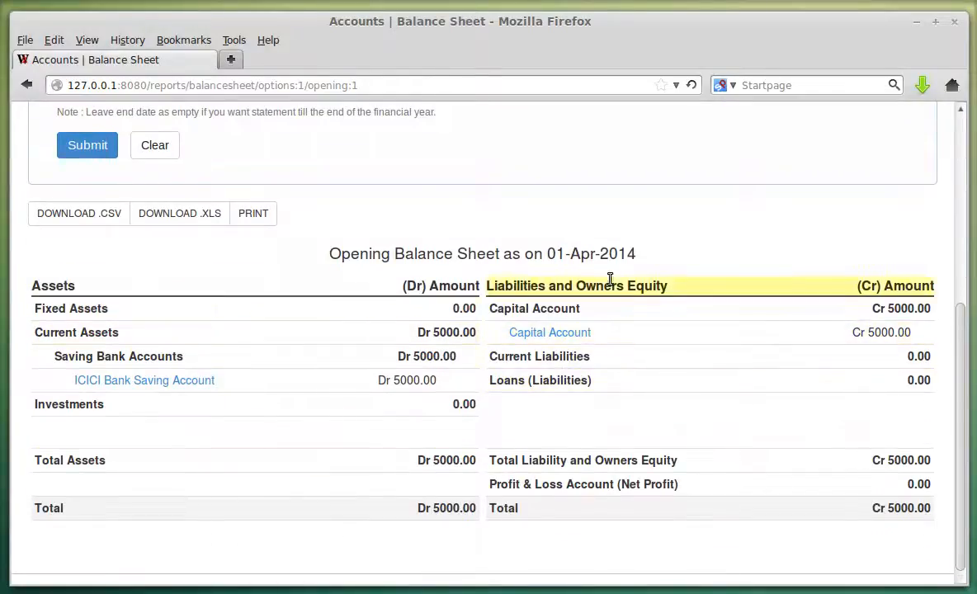
{"action": "scroll", "coordinate": [198, 330], "scroll_direction": "up", "scroll_amount": 4}
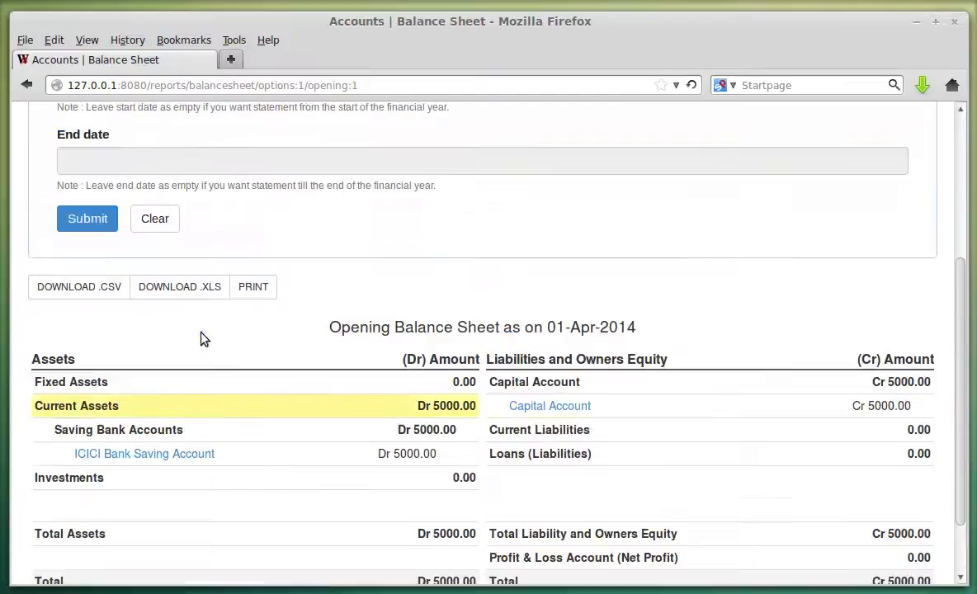
{"action": "left_click", "coordinate": [161, 145]}
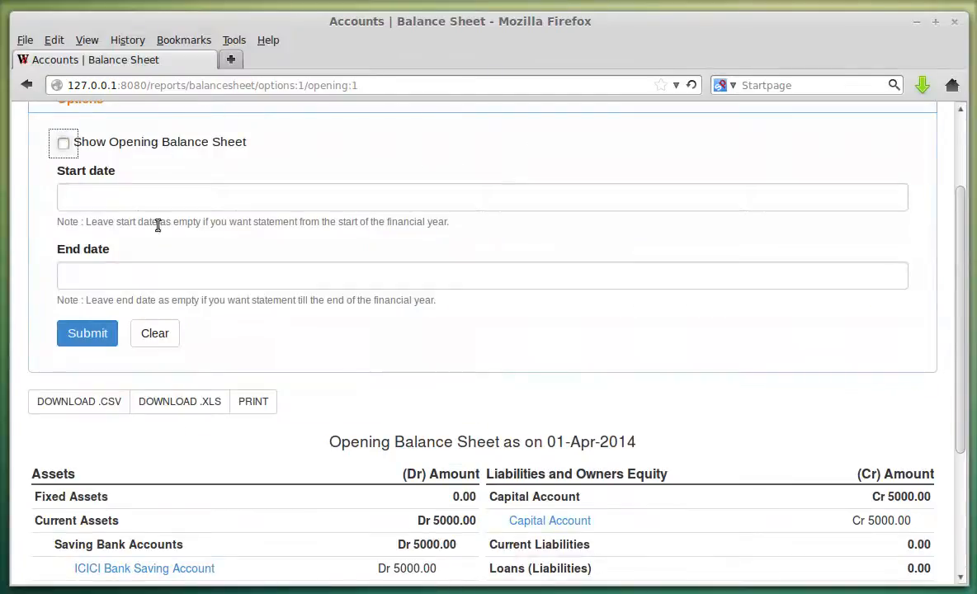
Set the end date to 30-Apr-2014 and generate the Balance Sheet for April 2014.
{"action": "left_click", "coordinate": [184, 274]}
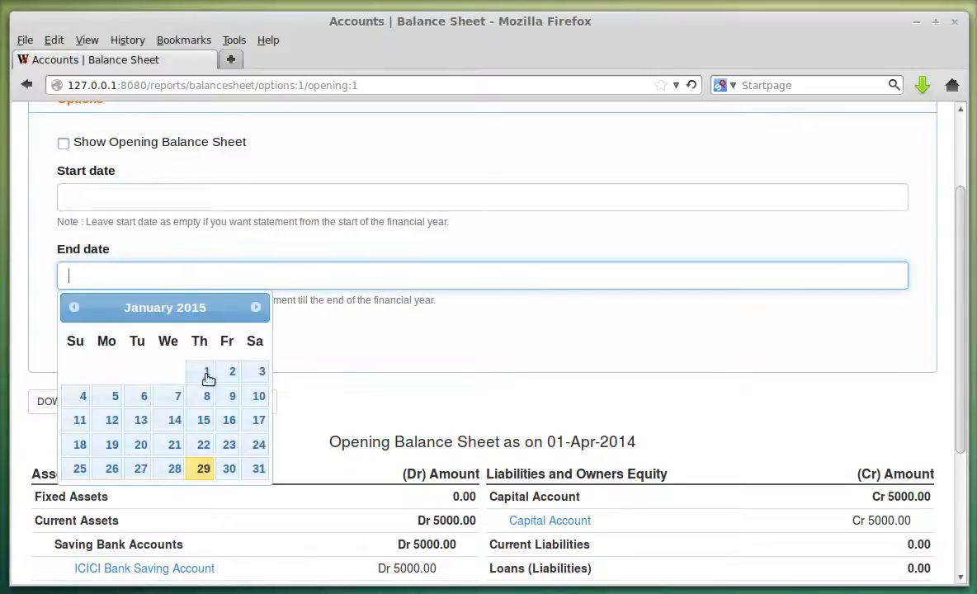
{"action": "left_click", "coordinate": [74, 307]}
{"action": "left_click", "coordinate": [74, 307]}
{"action": "left_click", "coordinate": [74, 307]}
{"action": "left_click", "coordinate": [73, 307]}
{"action": "left_click", "coordinate": [73, 307]}
{"action": "left_click", "coordinate": [74, 307]}
{"action": "left_click", "coordinate": [73, 307]}
{"action": "left_click", "coordinate": [74, 307]}
{"action": "left_click", "coordinate": [73, 307]}
{"action": "left_click", "coordinate": [172, 469]}
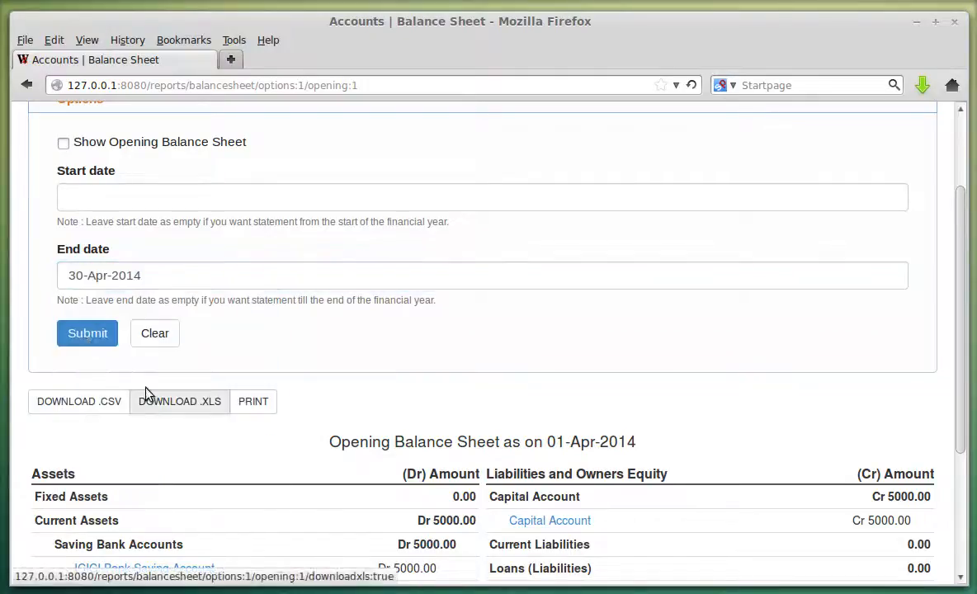
{"action": "left_click", "coordinate": [88, 333]}
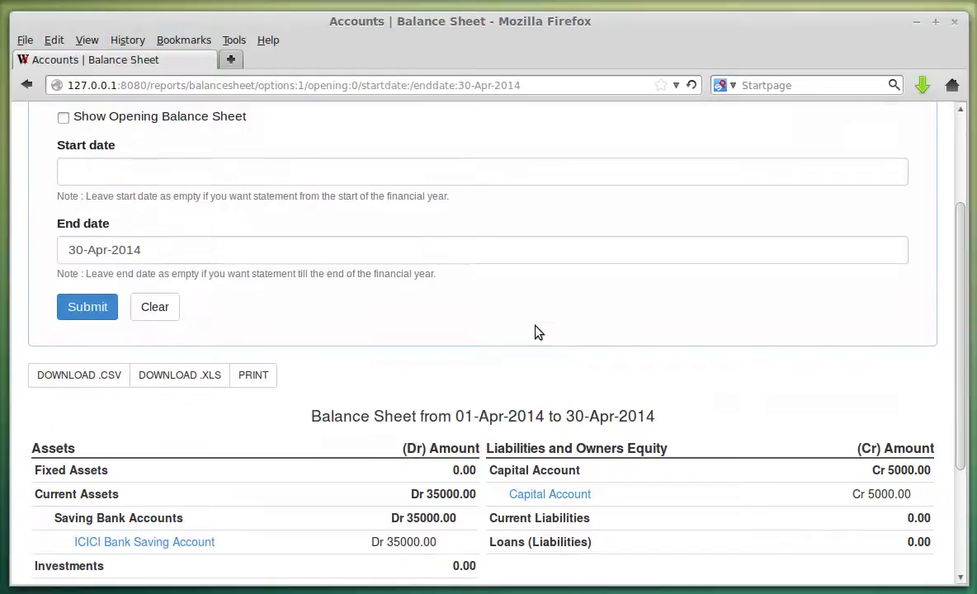
{"action": "scroll", "coordinate": [261, 239], "scroll_direction": "up", "scroll_amount": 2}
{"action": "scroll", "coordinate": [194, 271], "scroll_direction": "down", "scroll_amount": 2}
{"action": "scroll", "coordinate": [578, 322], "scroll_direction": "down", "scroll_amount": 3}
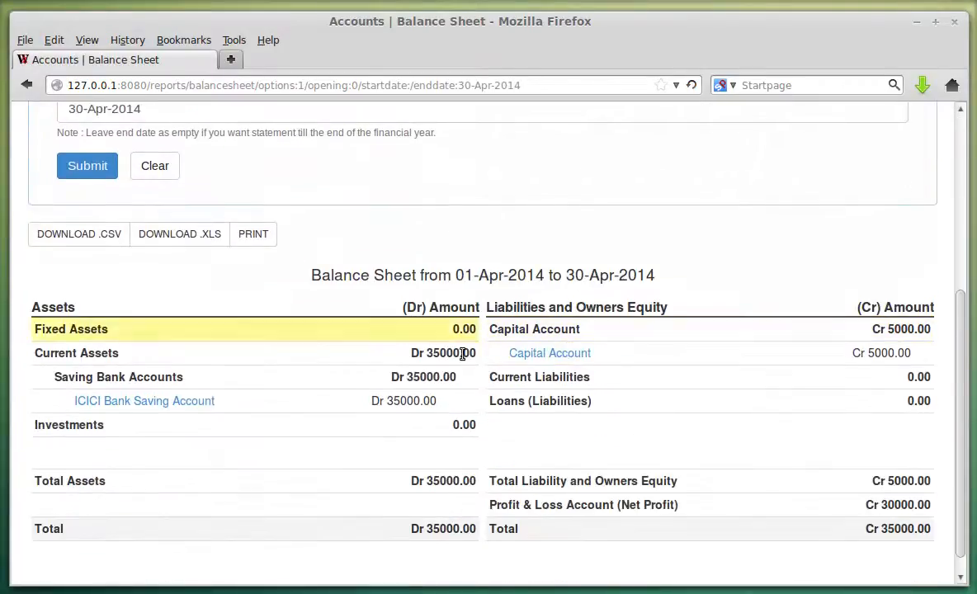
{"action": "scroll", "coordinate": [763, 408], "scroll_direction": "down", "scroll_amount": 1}
{"action": "scroll", "coordinate": [445, 412], "scroll_direction": "up", "scroll_amount": 2}
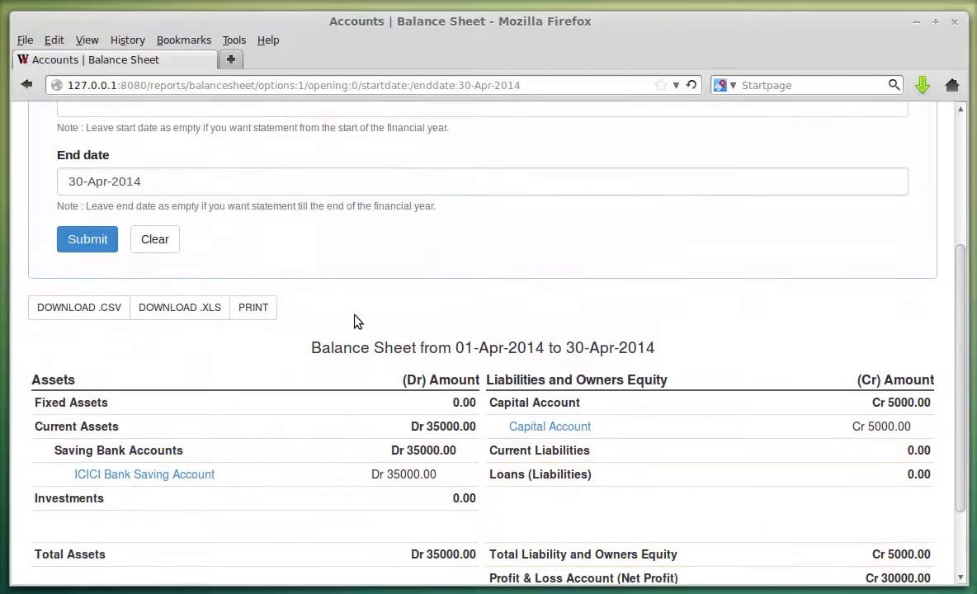
{"action": "scroll", "coordinate": [231, 218], "scroll_direction": "up", "scroll_amount": 2}
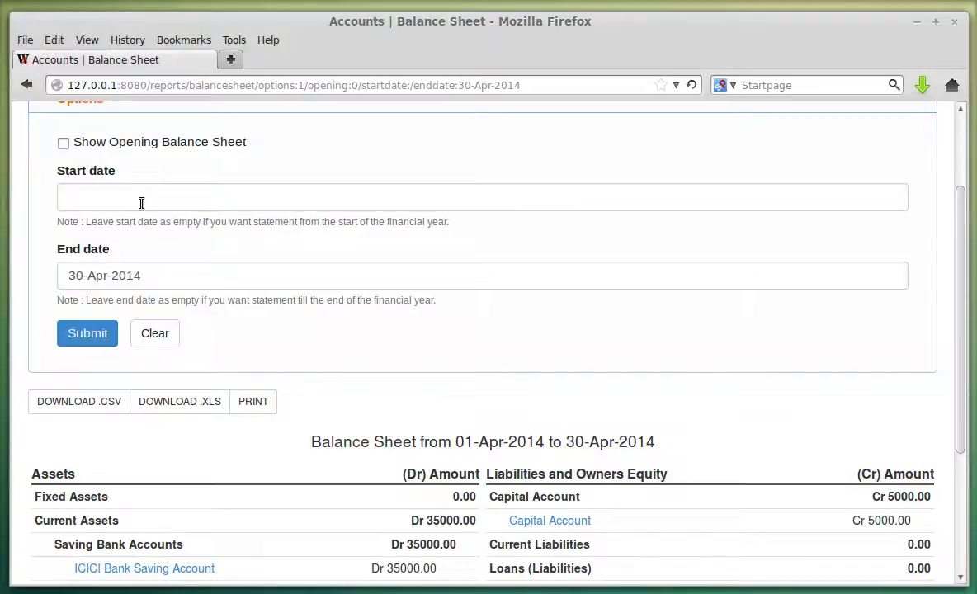
Set the start date to 01-Apr-2014 and rerun the balance sheet.
{"action": "left_click", "coordinate": [141, 204]}
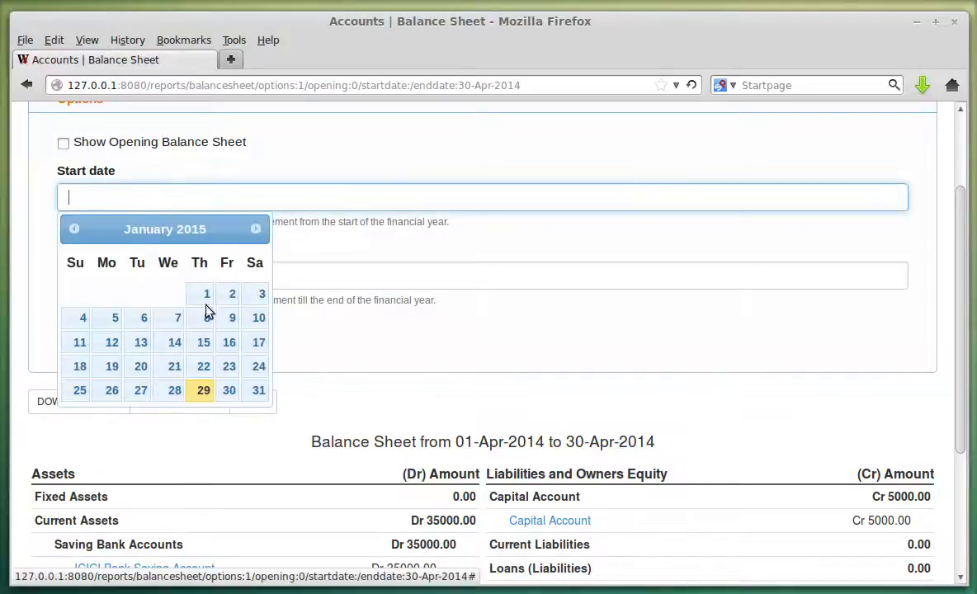
{"action": "left_click", "coordinate": [75, 232]}
{"action": "left_click", "coordinate": [74, 231]}
{"action": "left_click", "coordinate": [75, 231]}
{"action": "left_click", "coordinate": [74, 231]}
{"action": "left_click", "coordinate": [74, 231]}
{"action": "left_click", "coordinate": [74, 231]}
{"action": "left_click", "coordinate": [74, 231]}
{"action": "left_click", "coordinate": [74, 231]}
{"action": "left_click", "coordinate": [74, 231]}
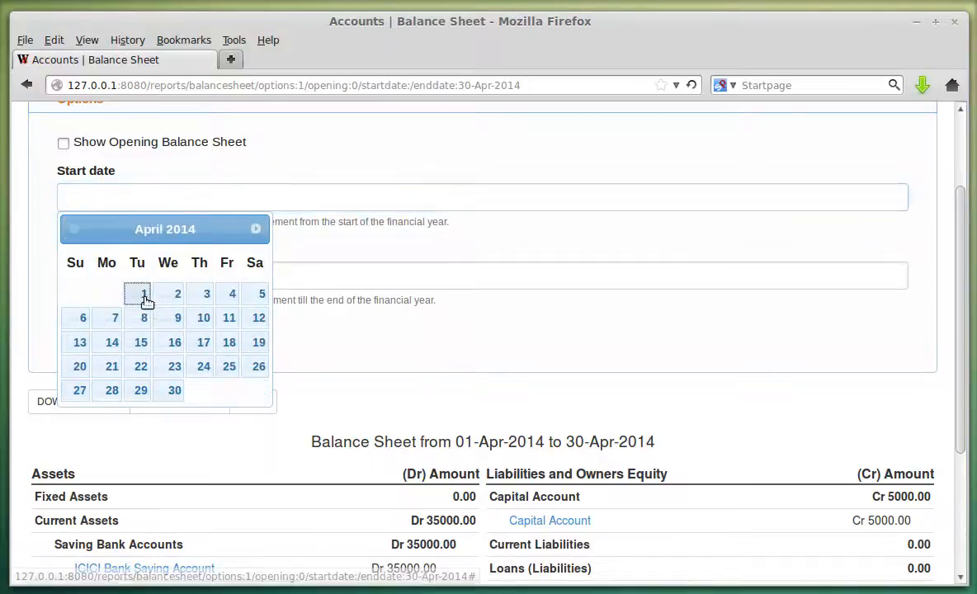
{"action": "left_click", "coordinate": [141, 296]}
{"action": "left_click", "coordinate": [91, 333]}
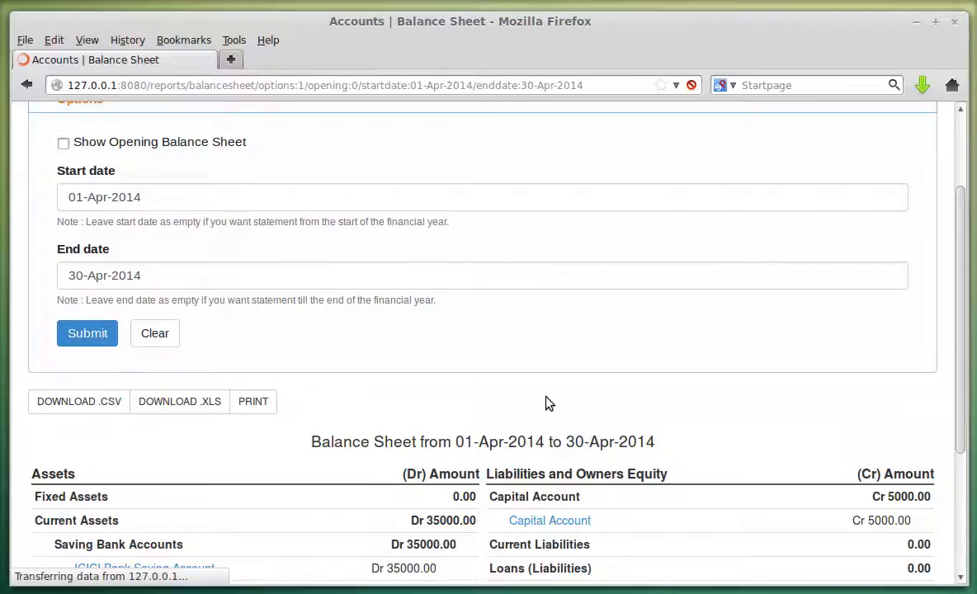
{"action": "scroll", "coordinate": [578, 381], "scroll_direction": "down", "scroll_amount": 3}
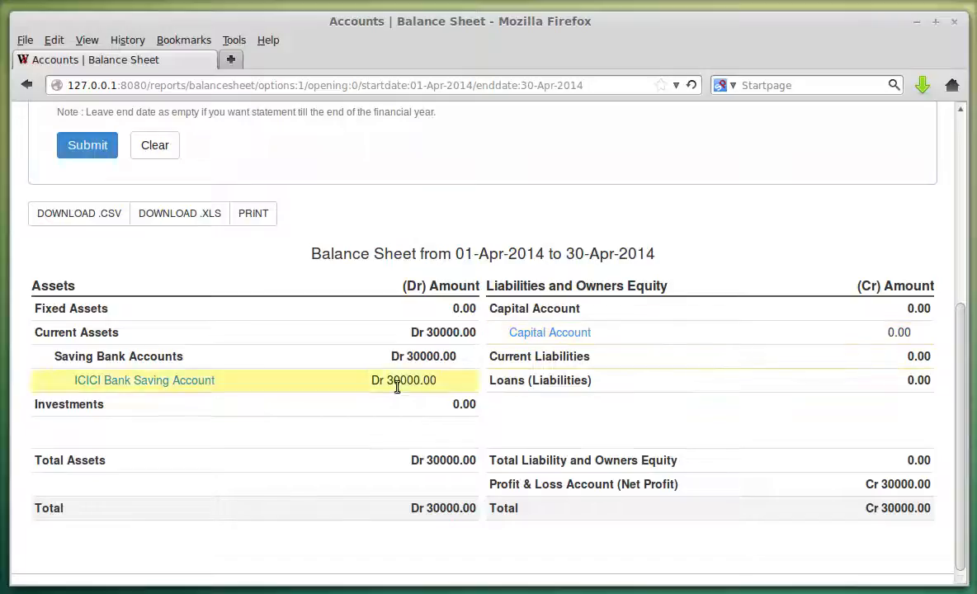
{"action": "scroll", "coordinate": [247, 239], "scroll_direction": "up", "scroll_amount": 3}
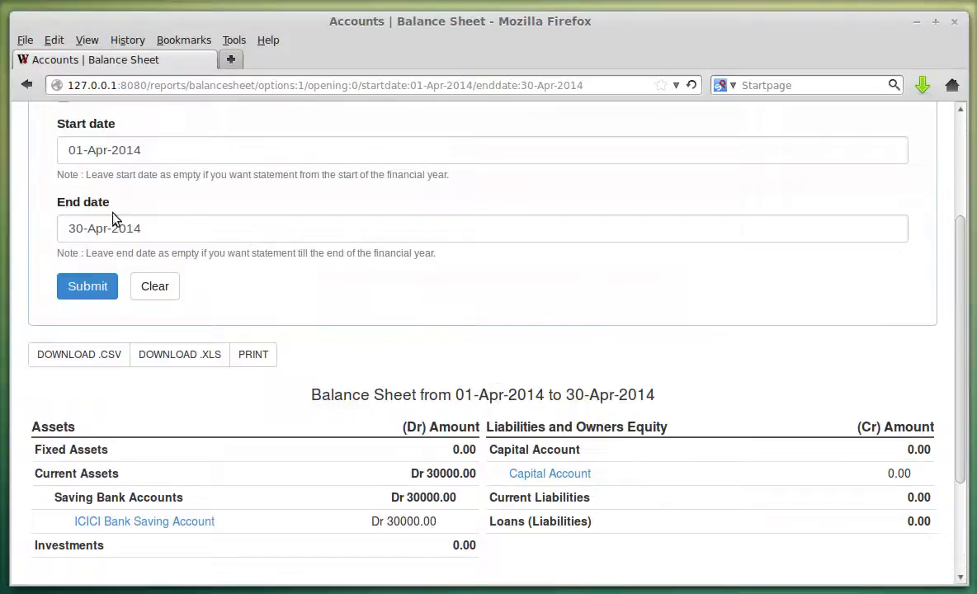
{"action": "scroll", "coordinate": [141, 157], "scroll_direction": "up", "scroll_amount": 3}
Delete the start date and rerun the balance sheet without one.
{"action": "left_click", "coordinate": [201, 293]}
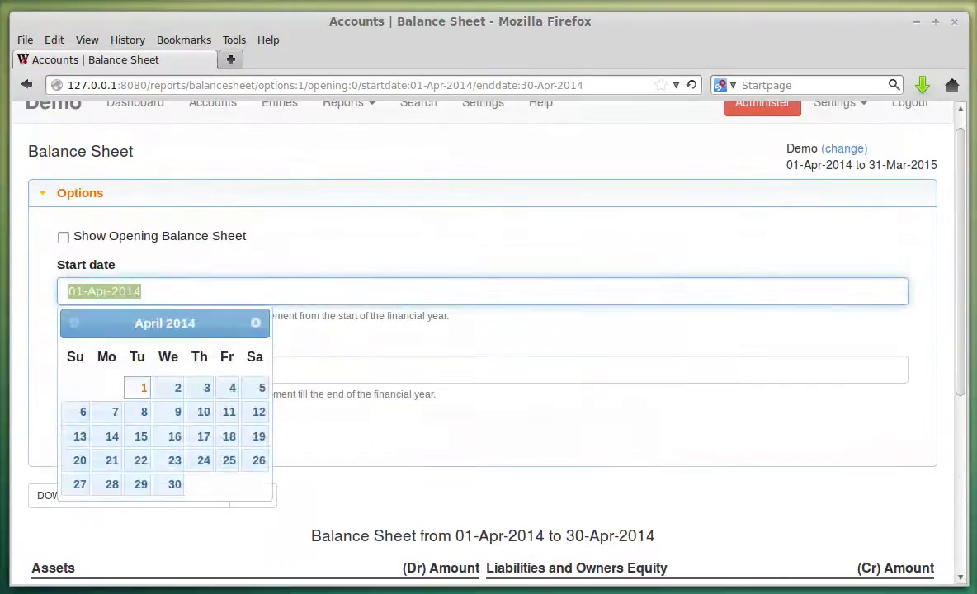
{"action": "key", "text": "BackSpace"}
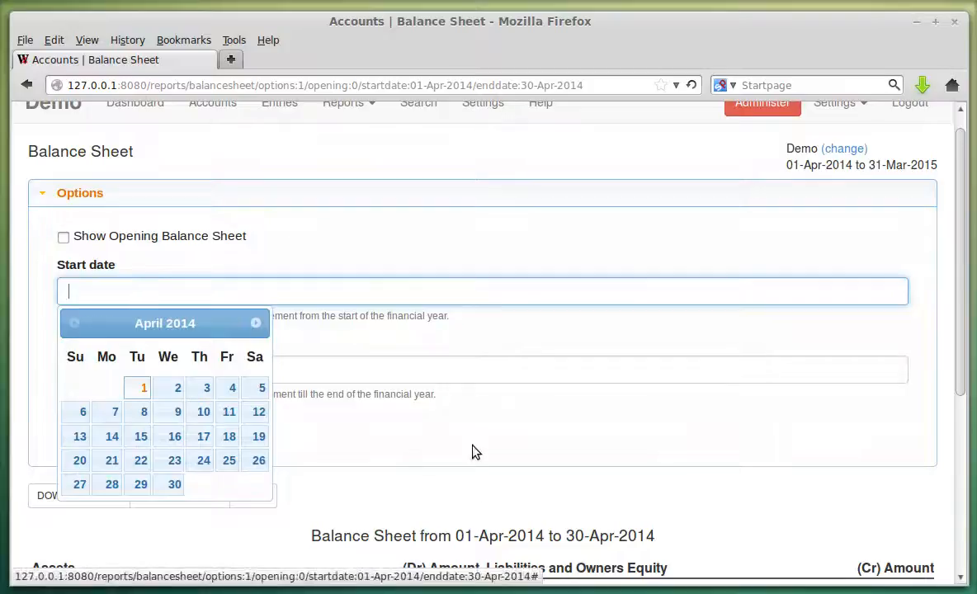
{"action": "left_click", "coordinate": [436, 411]}
{"action": "left_click", "coordinate": [112, 428]}
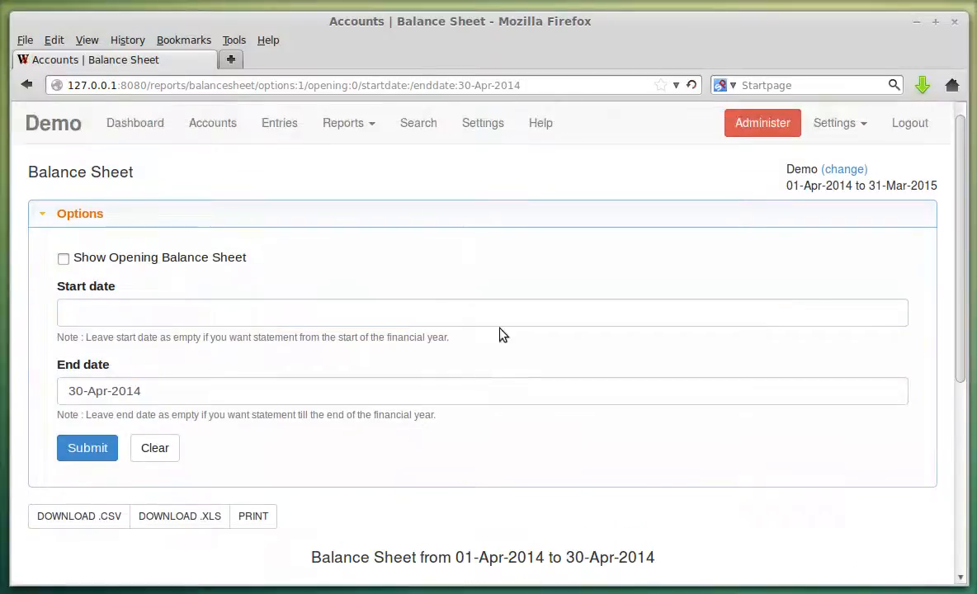
{"action": "scroll", "coordinate": [695, 408], "scroll_direction": "down", "scroll_amount": 6}
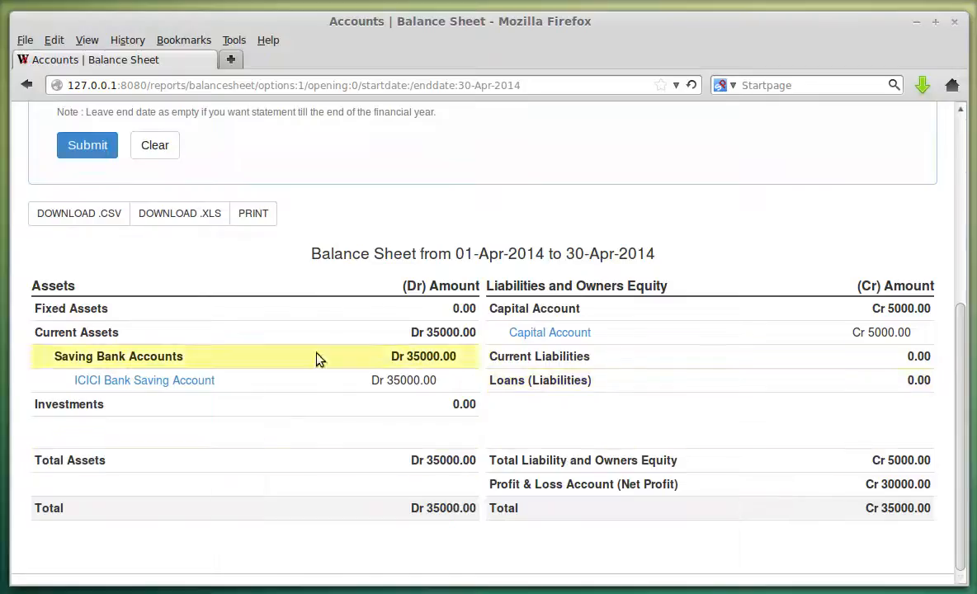
{"action": "scroll", "coordinate": [297, 354], "scroll_direction": "up", "scroll_amount": 2}
{"action": "scroll", "coordinate": [326, 336], "scroll_direction": "up", "scroll_amount": 2}
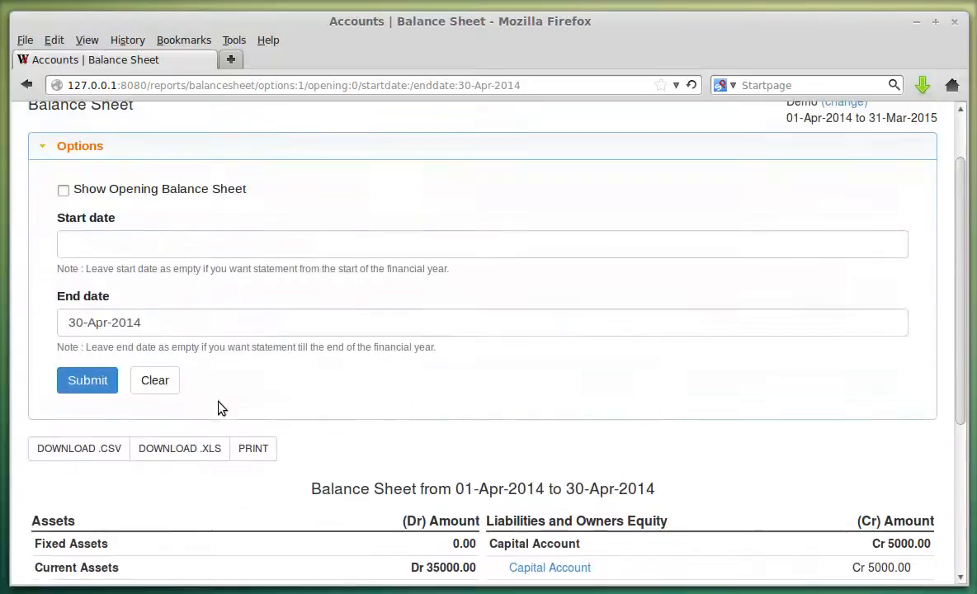
Clear the options back to the 31-Mar-2015 balance sheet, then preview and close the print view.
{"action": "left_click", "coordinate": [167, 386]}
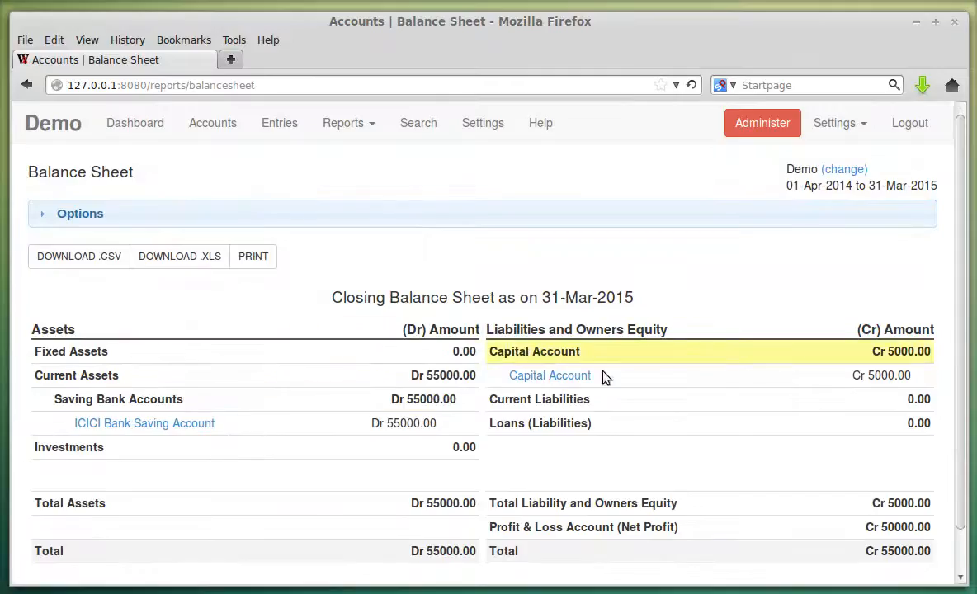
{"action": "scroll", "coordinate": [660, 346], "scroll_direction": "down", "scroll_amount": 1}
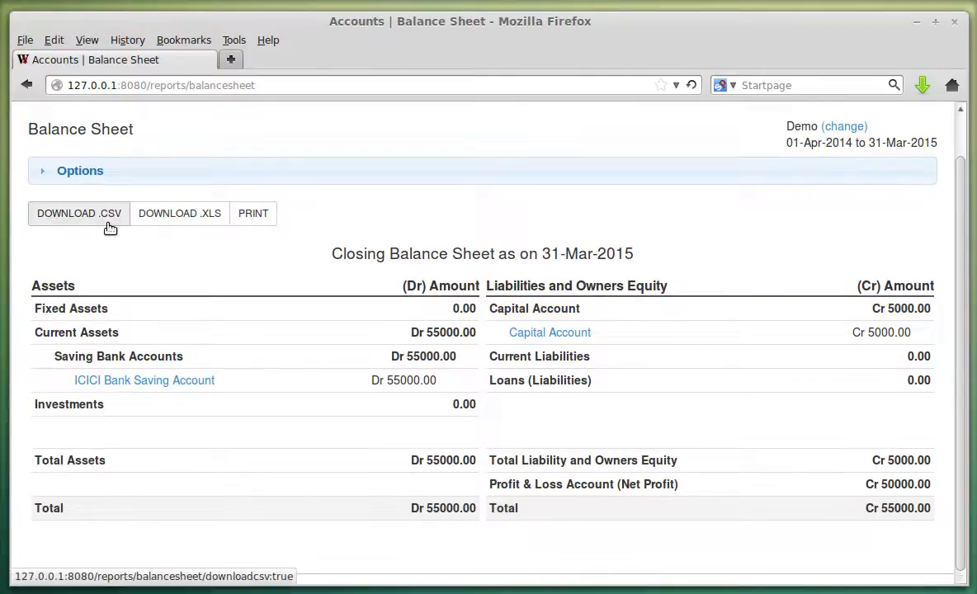
{"action": "left_click", "coordinate": [253, 214]}
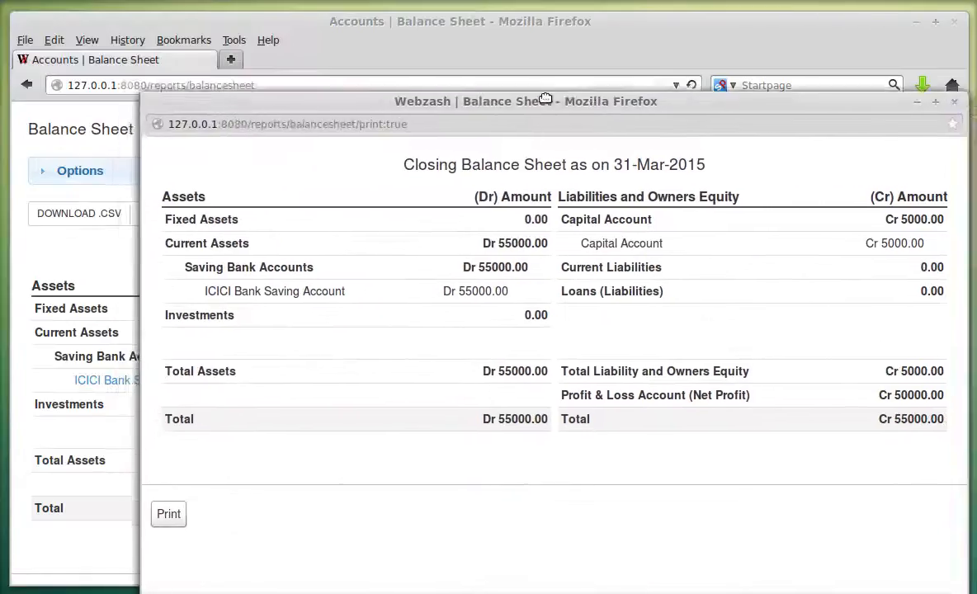
{"action": "left_click_drag", "start_coordinate": [546, 99], "coordinate": [477, 101]}
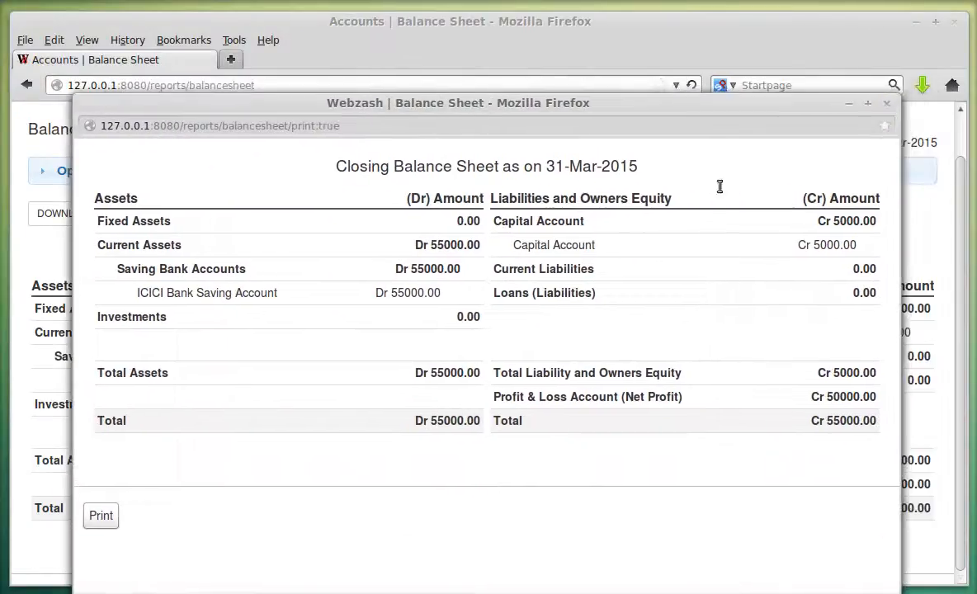
{"action": "left_click", "coordinate": [887, 104]}
{"action": "scroll", "coordinate": [545, 375], "scroll_direction": "up", "scroll_amount": 1}
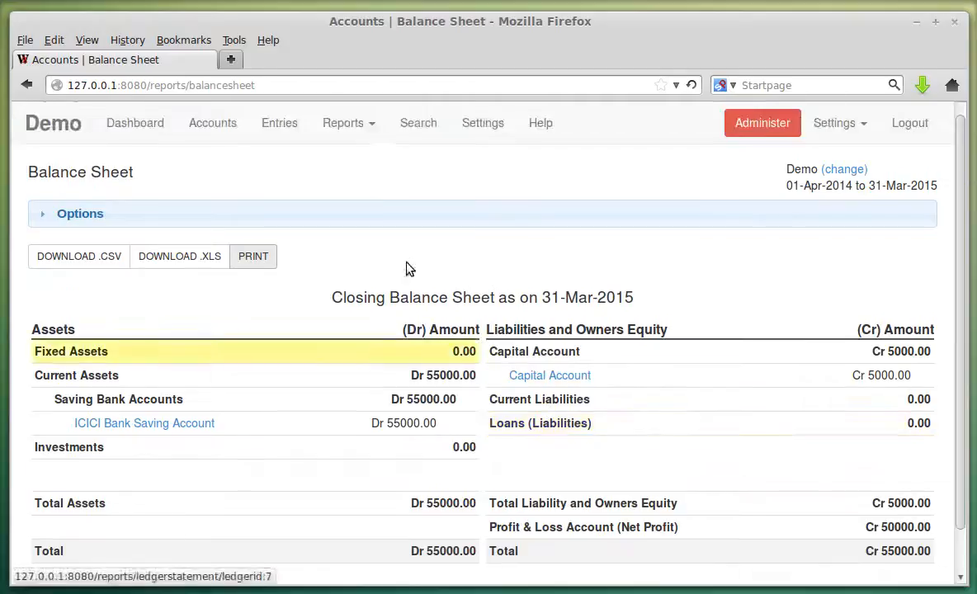
{"action": "left_click", "coordinate": [355, 134]}
Open the Profit and Loss Statement and toggle its options panel.
{"action": "left_click", "coordinate": [361, 183]}
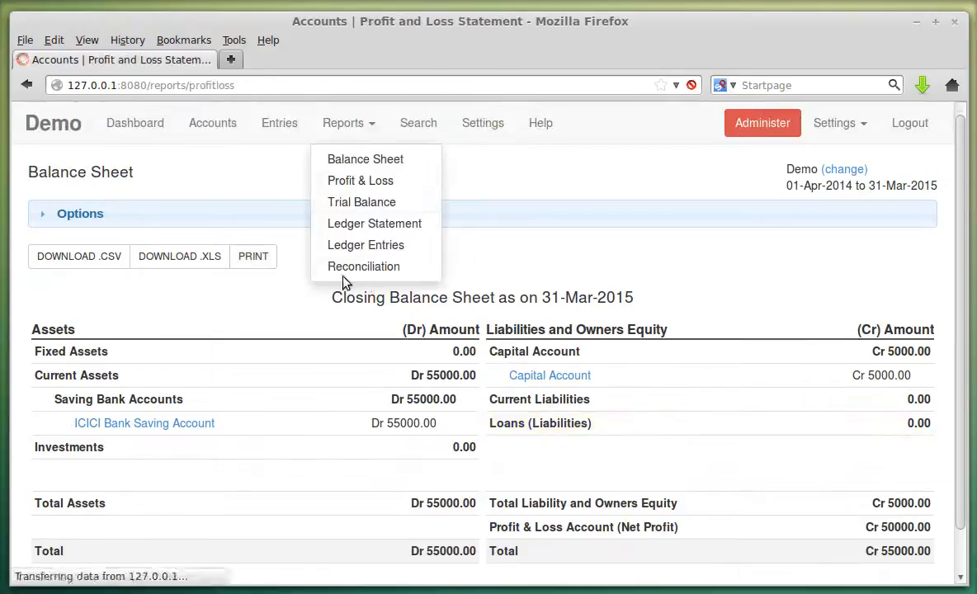
{"action": "left_click", "coordinate": [126, 212]}
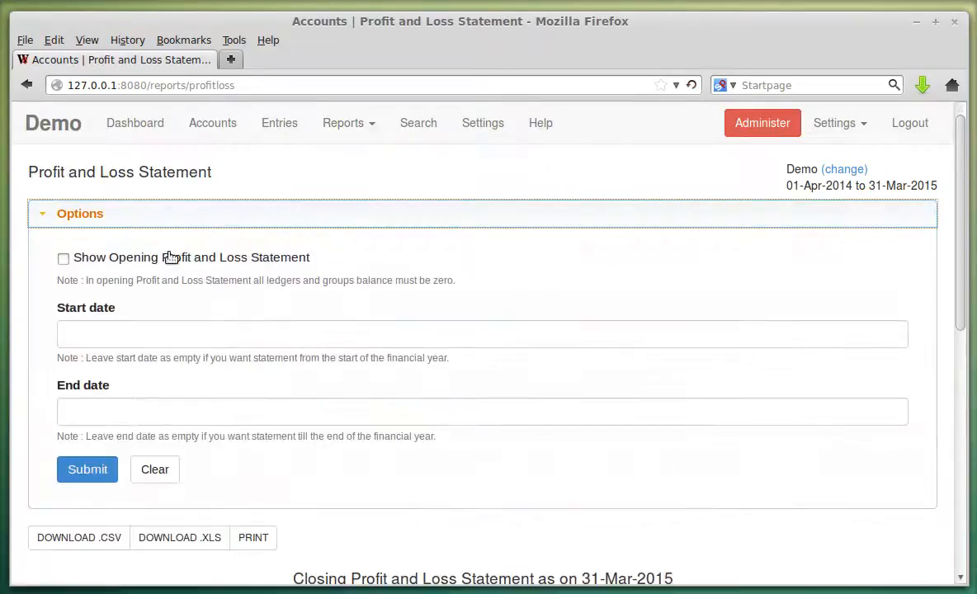
{"action": "left_click", "coordinate": [254, 218]}
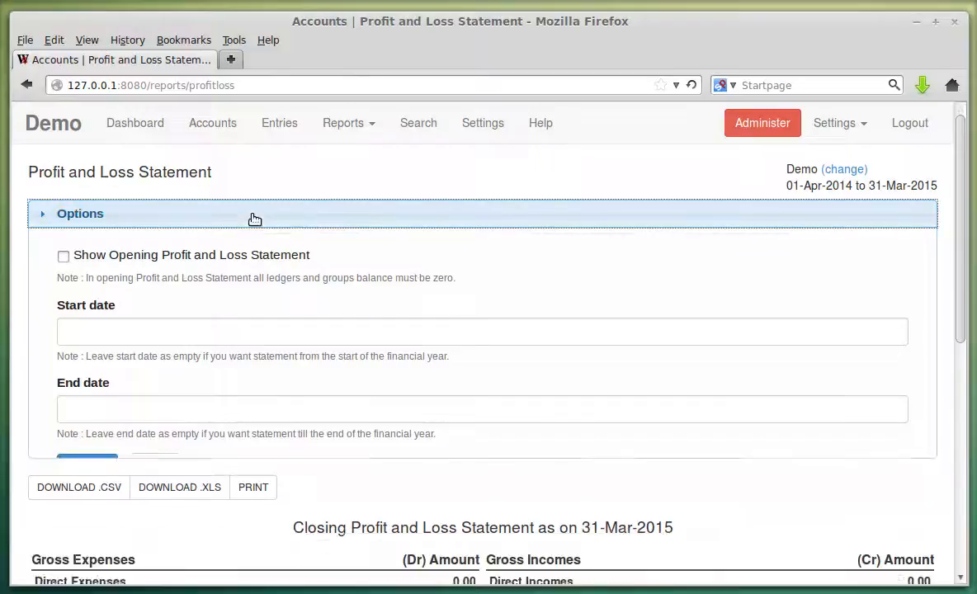
Open the Trial Balance and highlight the Assets figures 5000, 60000, 10000 and 55000.
{"action": "left_click", "coordinate": [345, 123]}
{"action": "left_click", "coordinate": [372, 204]}
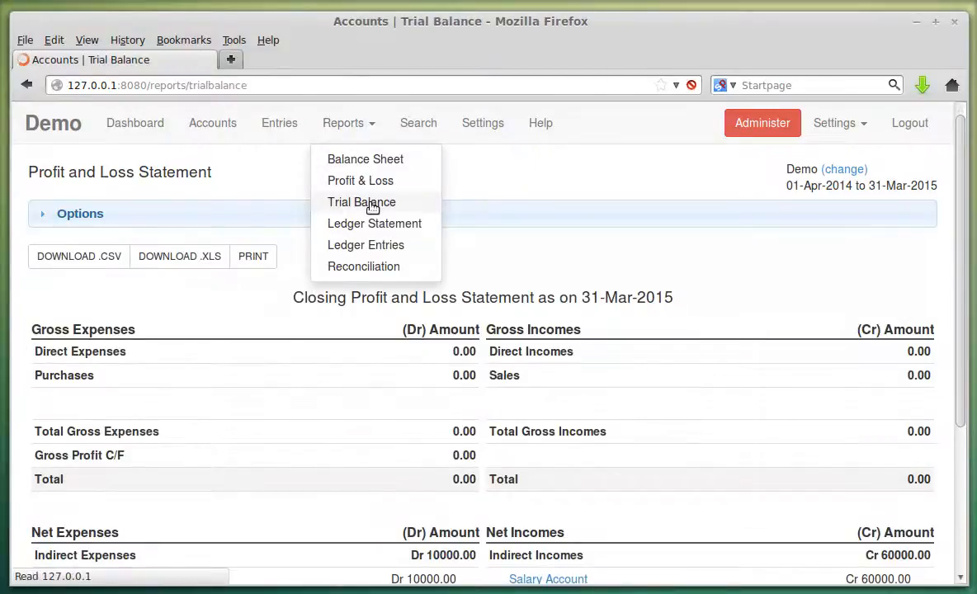
{"action": "scroll", "coordinate": [396, 218], "scroll_direction": "down", "scroll_amount": 3}
{"action": "scroll", "coordinate": [133, 259], "scroll_direction": "down", "scroll_amount": 6}
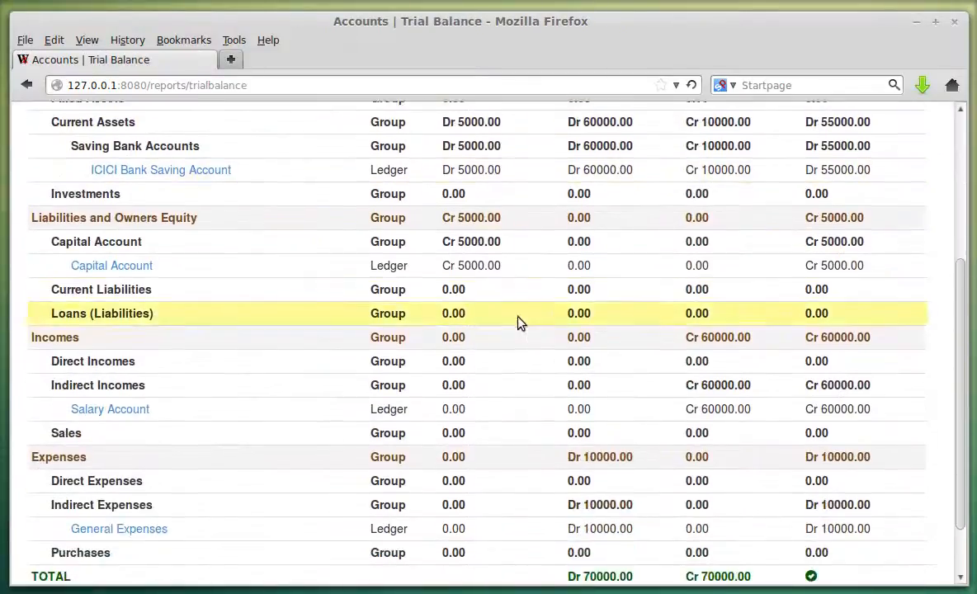
{"action": "scroll", "coordinate": [633, 419], "scroll_direction": "up", "scroll_amount": 9}
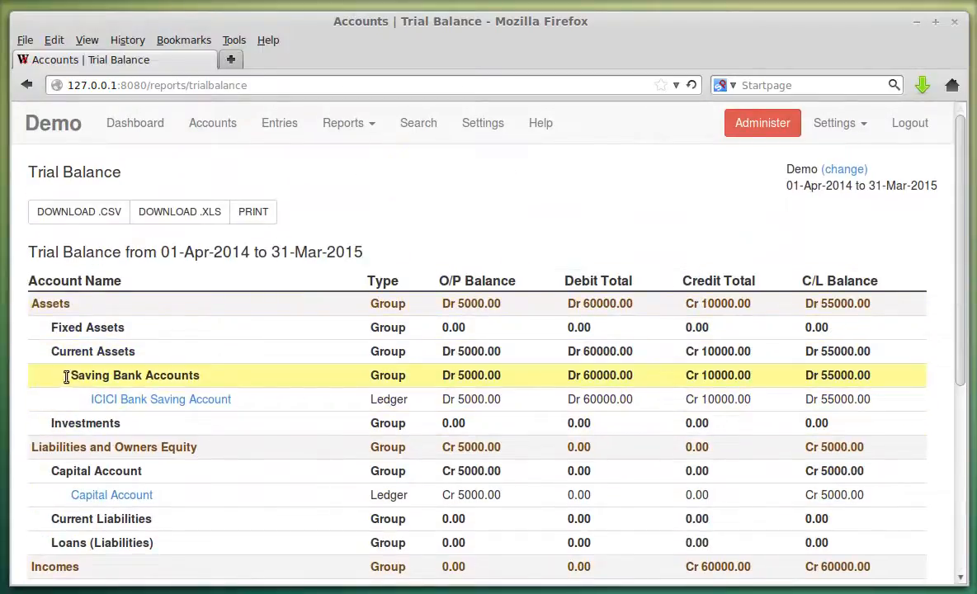
{"action": "double_click", "coordinate": [464, 303]}
{"action": "double_click", "coordinate": [600, 303]}
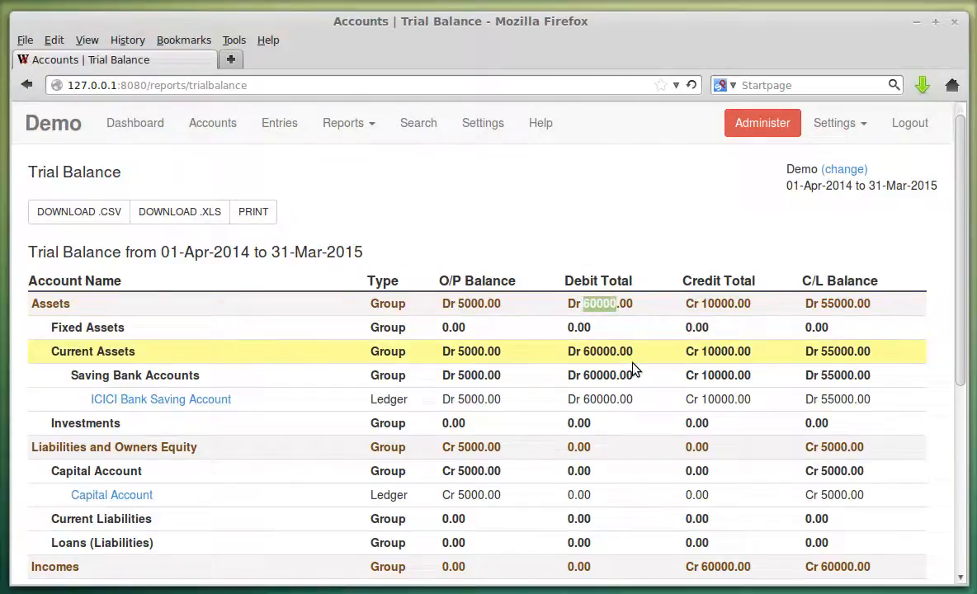
{"action": "double_click", "coordinate": [711, 304]}
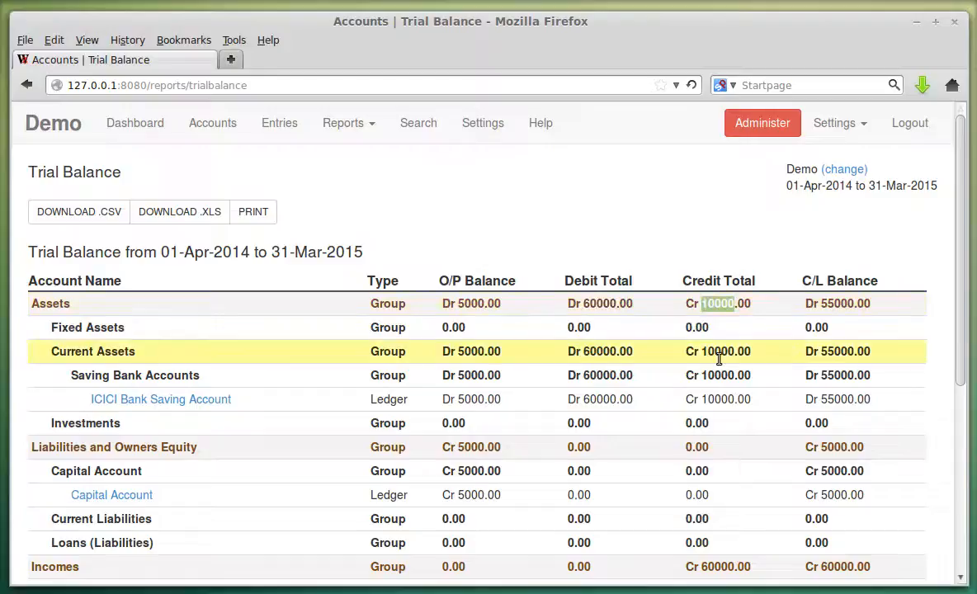
{"action": "double_click", "coordinate": [838, 304]}
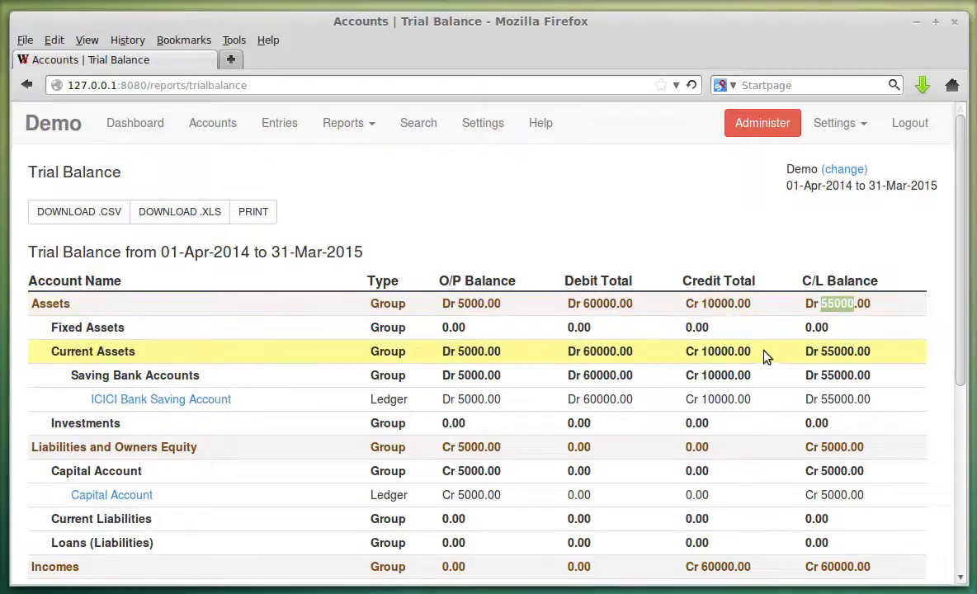
Highlight the matching 70000.00 debit and credit totals.
{"action": "scroll", "coordinate": [763, 355], "scroll_direction": "down", "scroll_amount": 2}
{"action": "scroll", "coordinate": [763, 355], "scroll_direction": "down", "scroll_amount": 4}
{"action": "scroll", "coordinate": [606, 393], "scroll_direction": "up", "scroll_amount": 4}
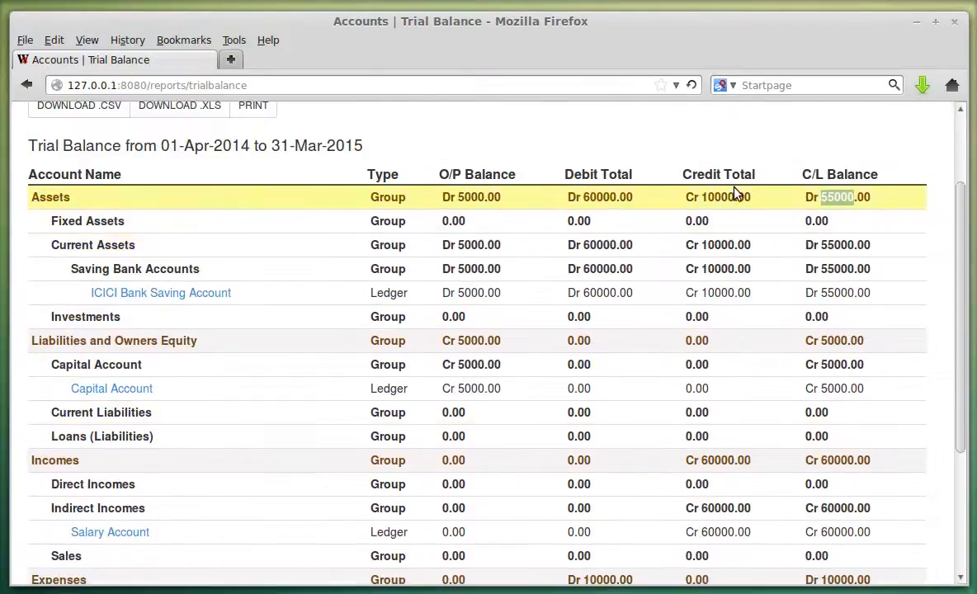
{"action": "scroll", "coordinate": [711, 192], "scroll_direction": "down", "scroll_amount": 4}
{"action": "double_click", "coordinate": [601, 509]}
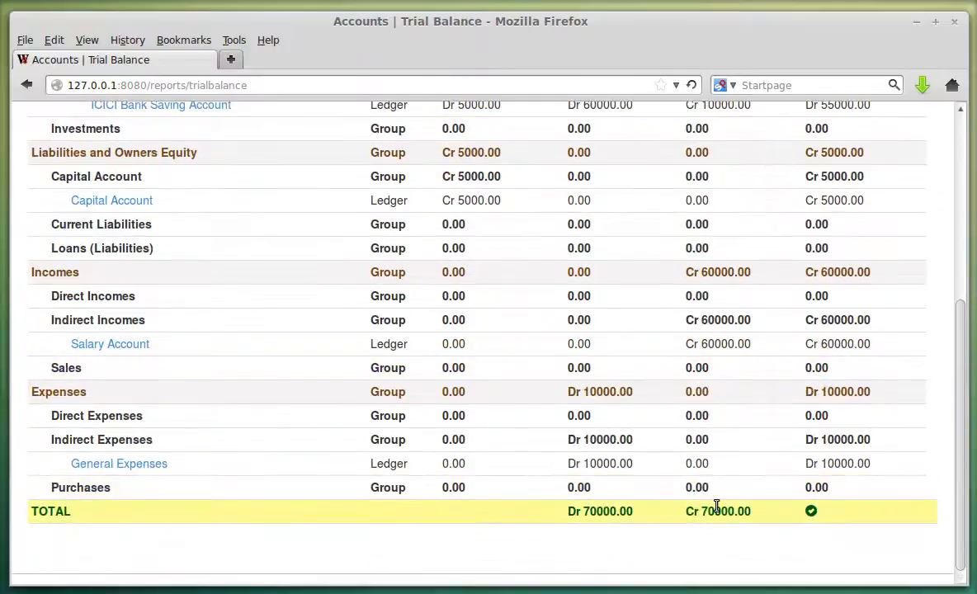
{"action": "double_click", "coordinate": [718, 509]}
{"action": "scroll", "coordinate": [318, 405], "scroll_direction": "up", "scroll_amount": 4}
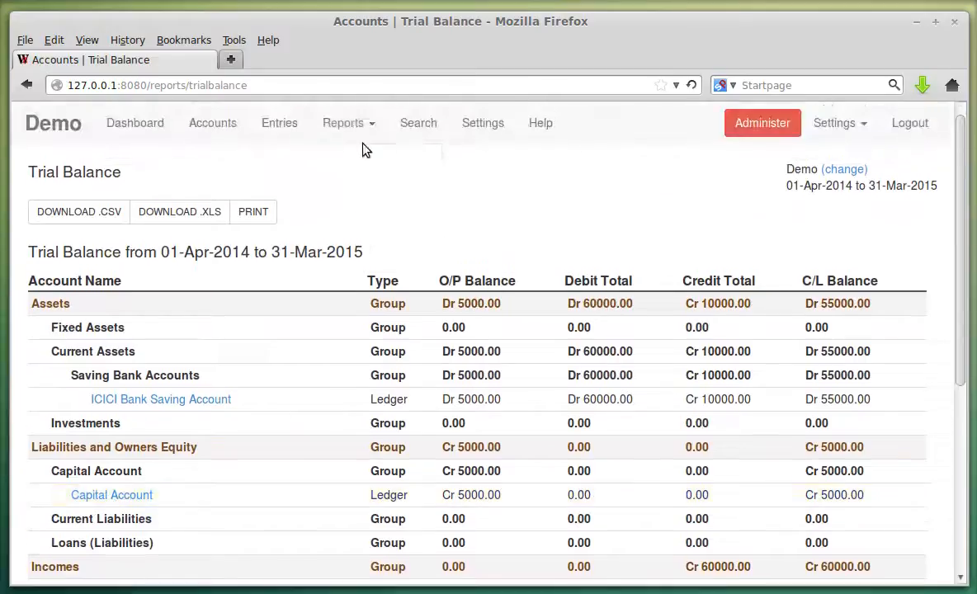
{"action": "left_click", "coordinate": [343, 123]}
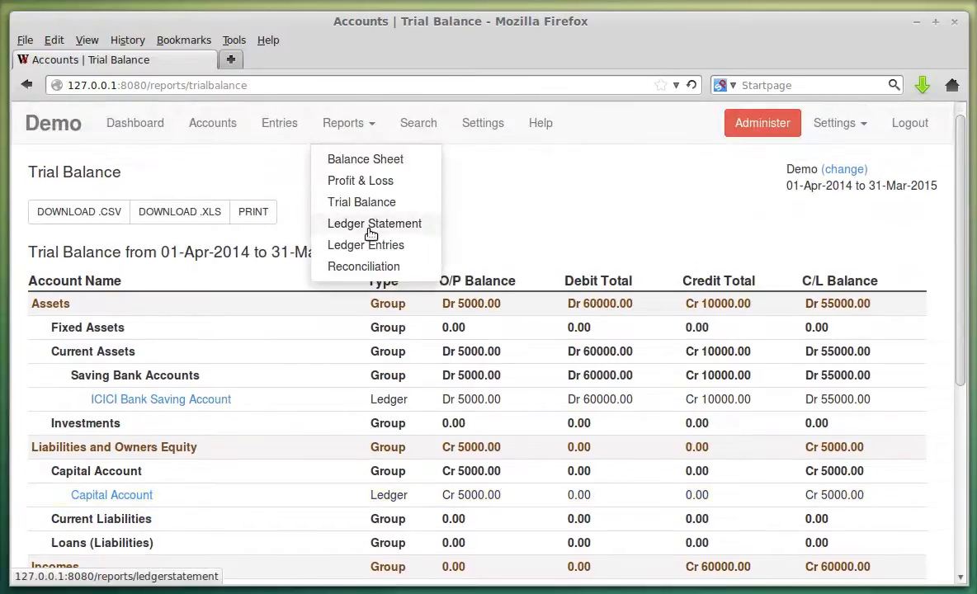
Generate the Ledger Statement for ICICI Bank Saving Account.
{"action": "left_click", "coordinate": [369, 230]}
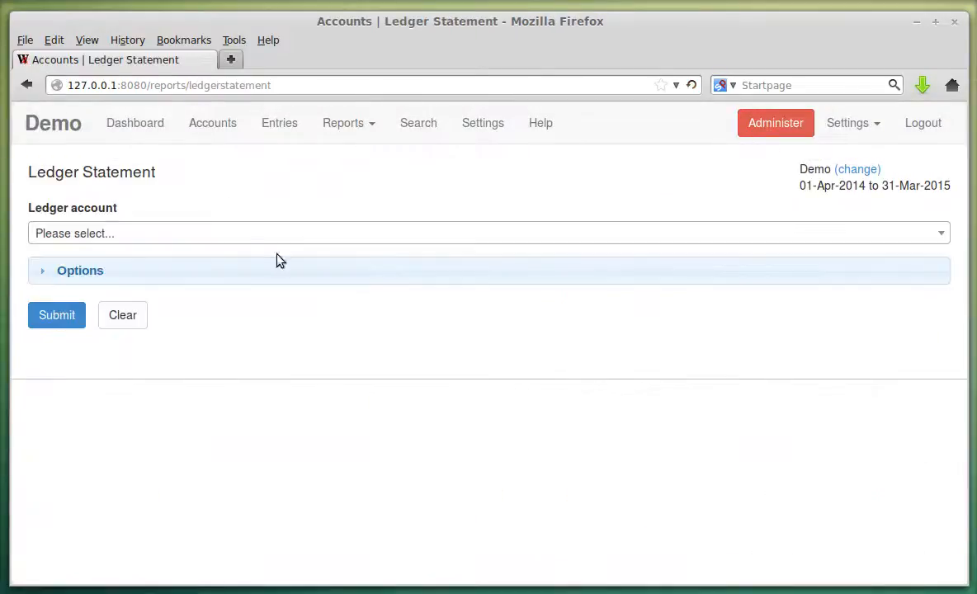
{"action": "left_click", "coordinate": [226, 241]}
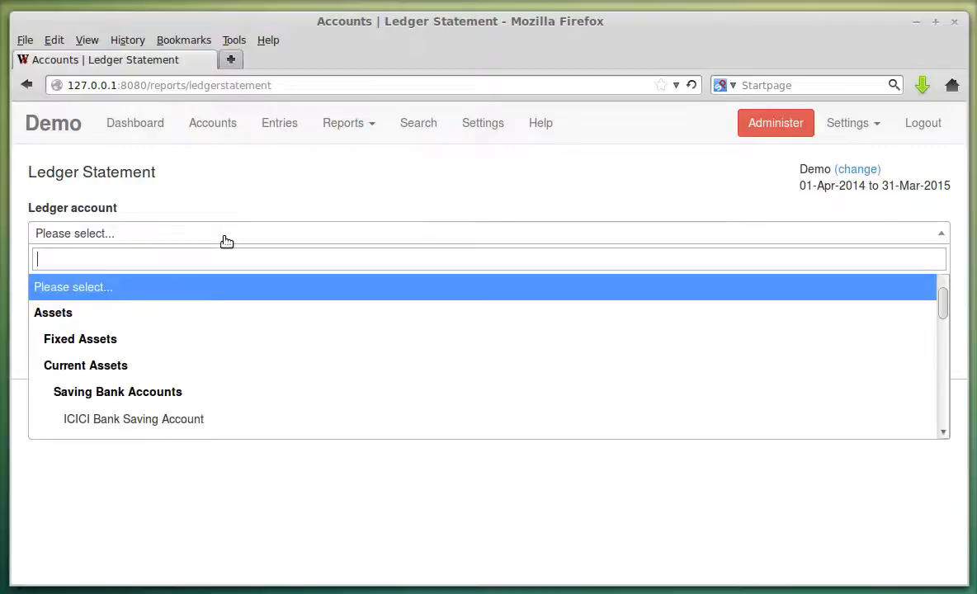
{"action": "left_click", "coordinate": [230, 419]}
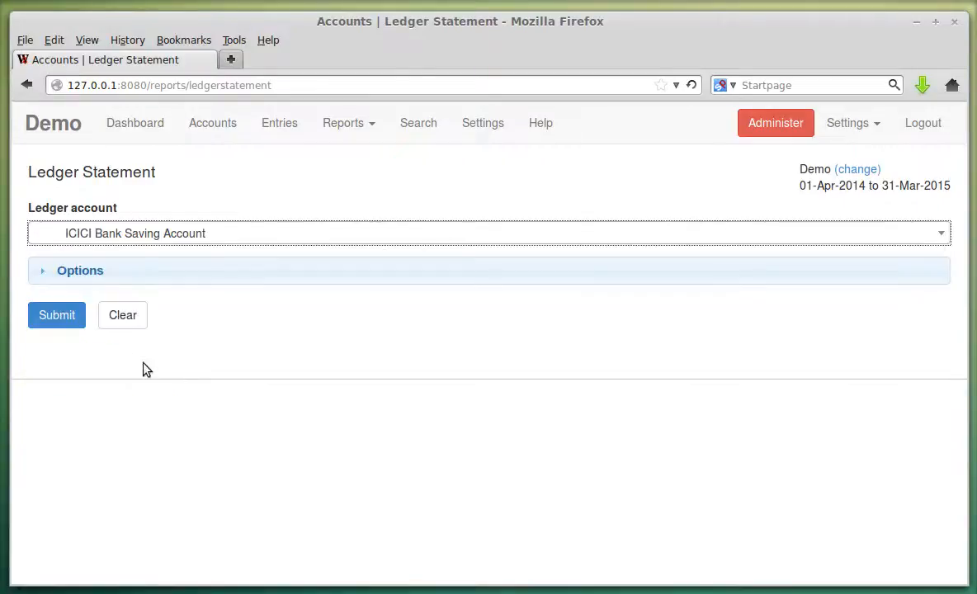
{"action": "left_click", "coordinate": [76, 320]}
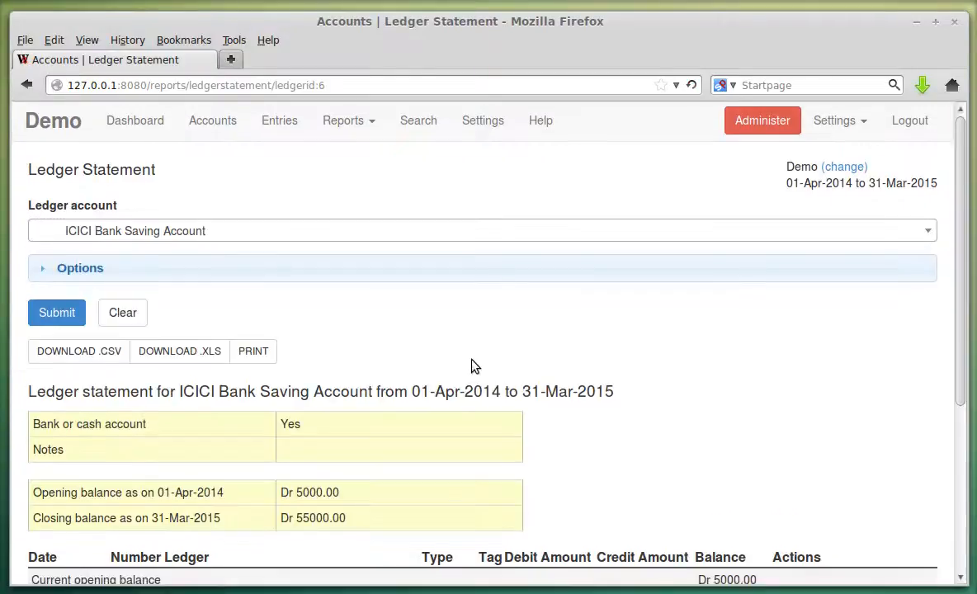
{"action": "scroll", "coordinate": [472, 367], "scroll_direction": "down", "scroll_amount": 3}
{"action": "scroll", "coordinate": [473, 368], "scroll_direction": "down", "scroll_amount": 2}
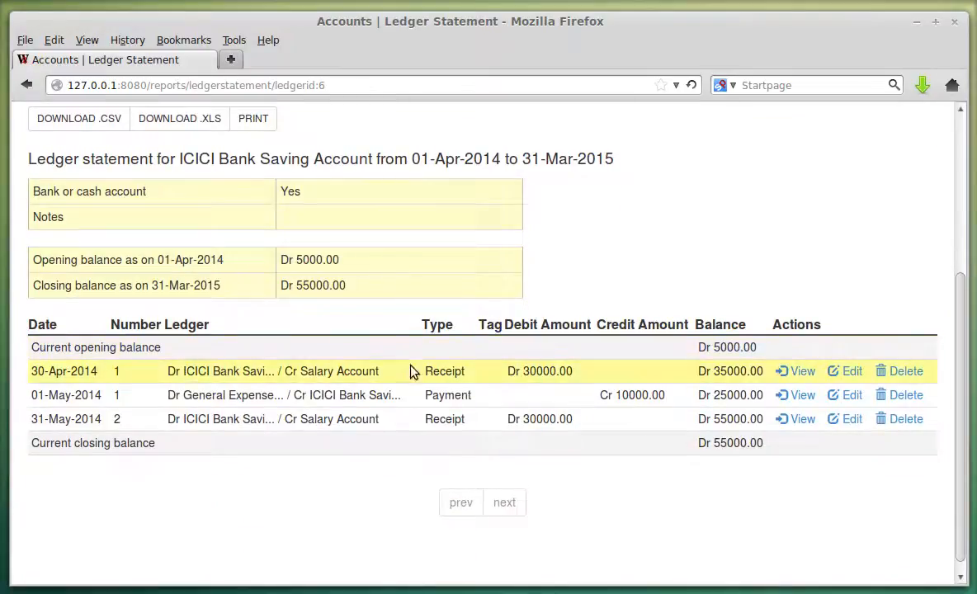
Highlight the 35000 and 25000 running balances and the 55000 closing balance.
{"action": "double_click", "coordinate": [725, 372]}
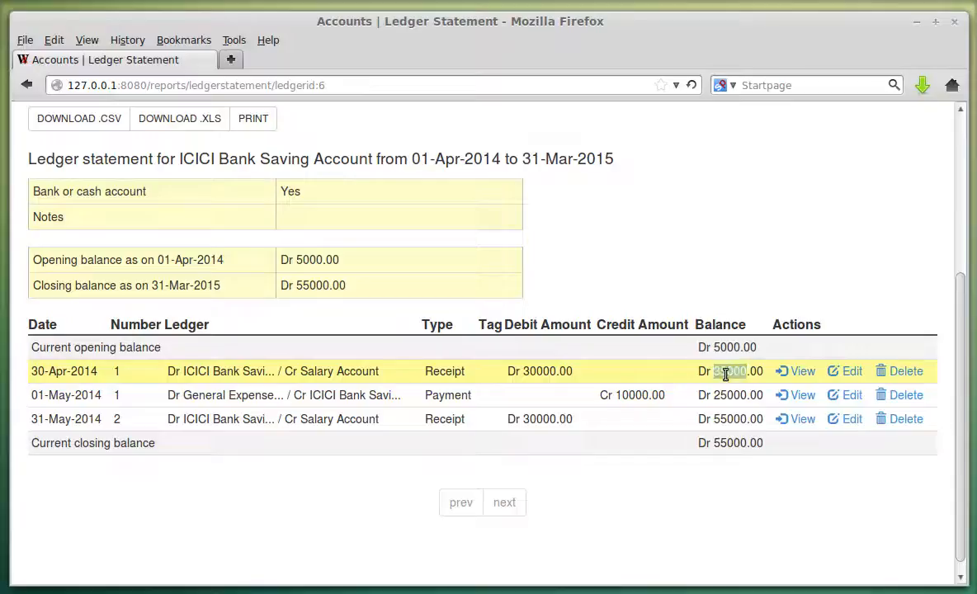
{"action": "double_click", "coordinate": [729, 395]}
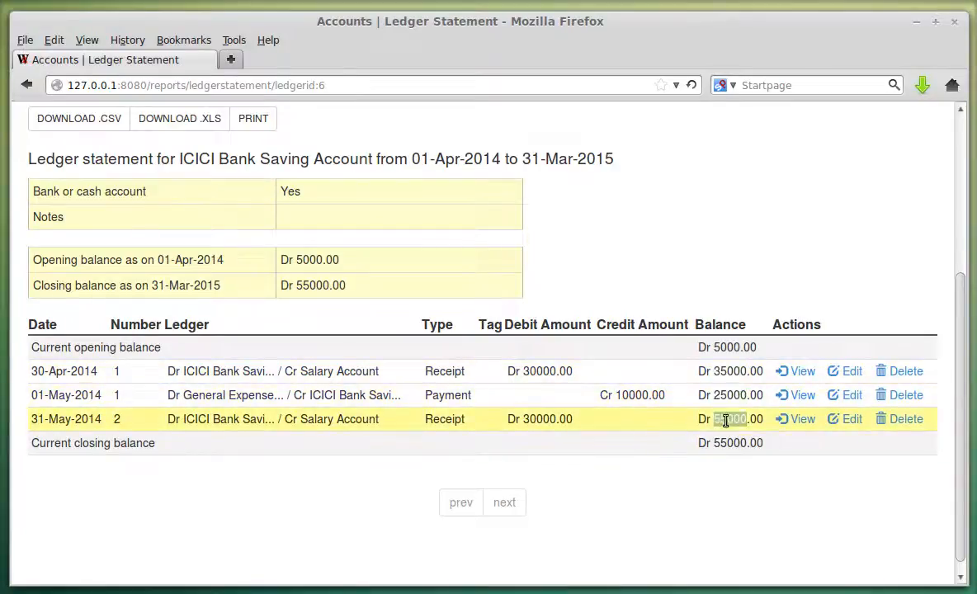
{"action": "double_click", "coordinate": [726, 421]}
{"action": "double_click", "coordinate": [733, 443]}
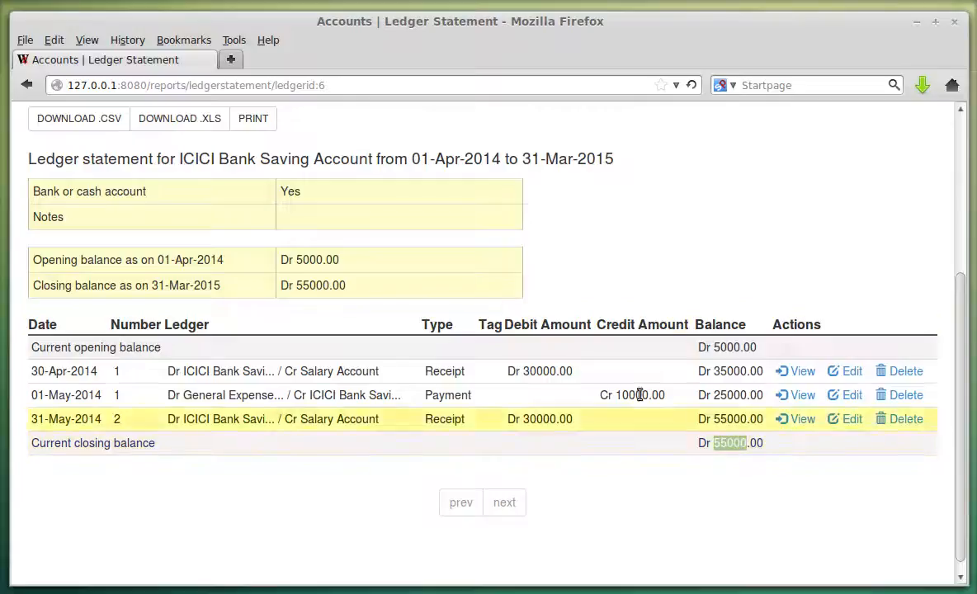
{"action": "scroll", "coordinate": [485, 324], "scroll_direction": "up", "scroll_amount": 5}
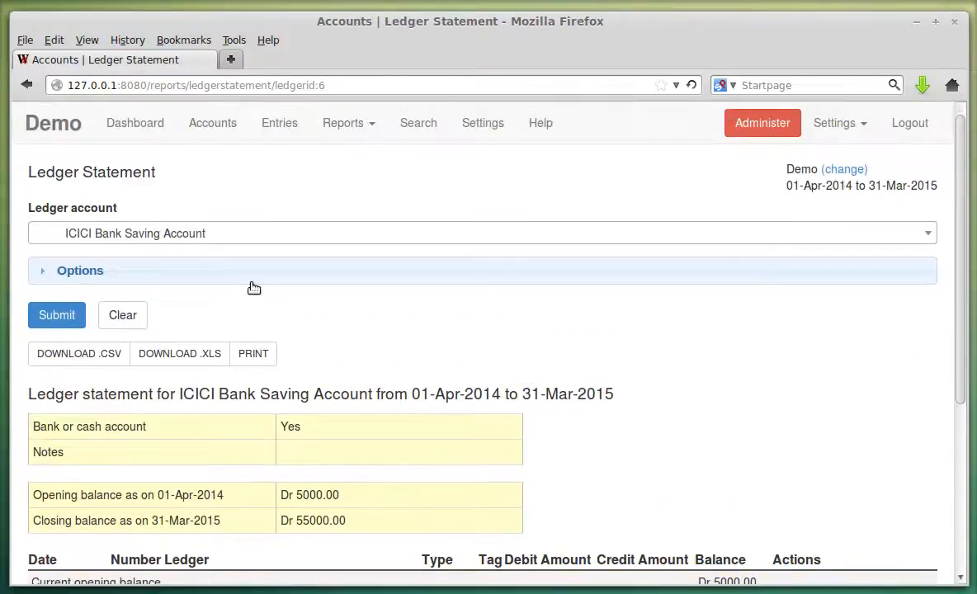
Show and hide the start and end date filters in the Options panel.
{"action": "left_click", "coordinate": [240, 281]}
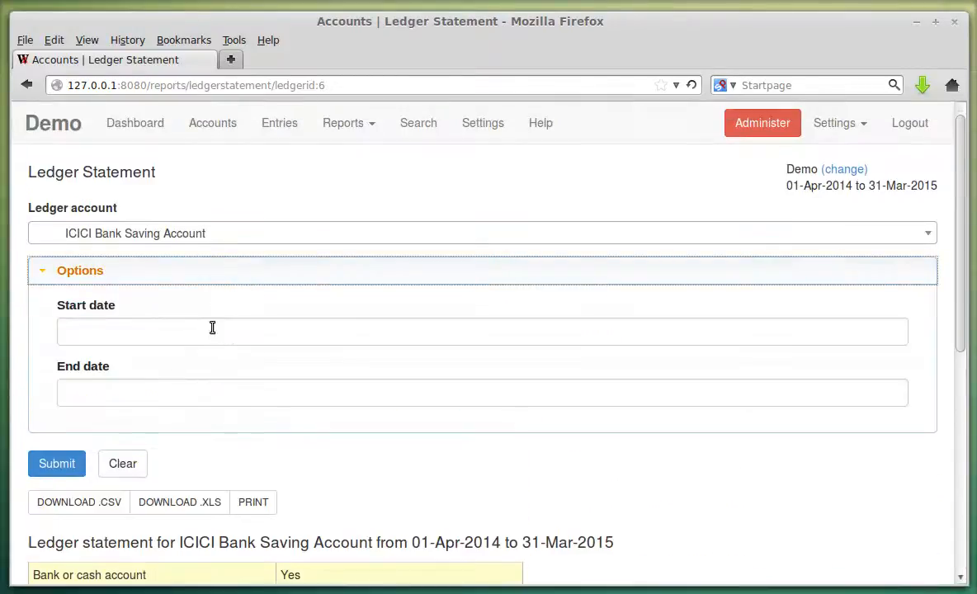
{"action": "left_click", "coordinate": [148, 281]}
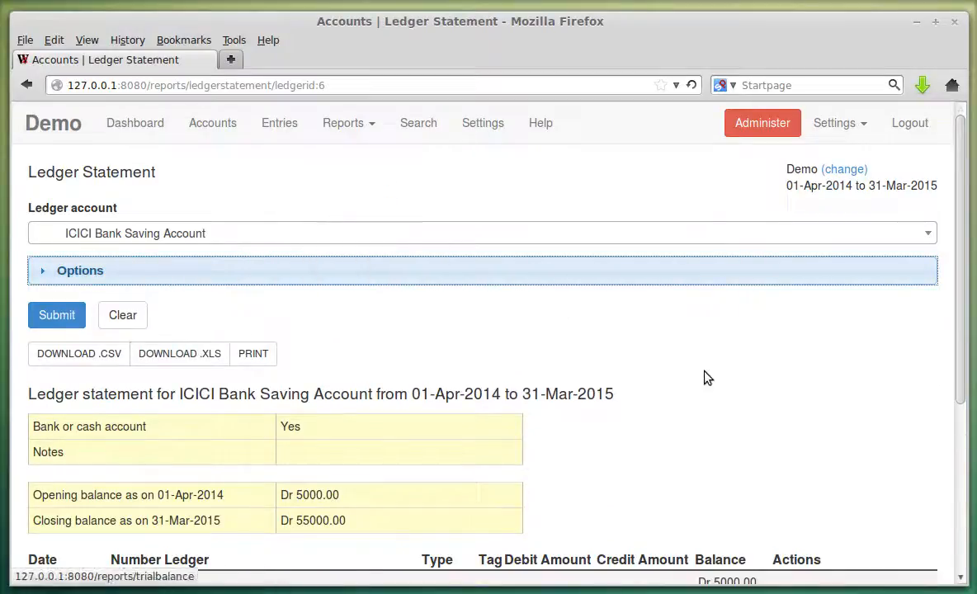
{"action": "scroll", "coordinate": [701, 379], "scroll_direction": "down", "scroll_amount": 3}
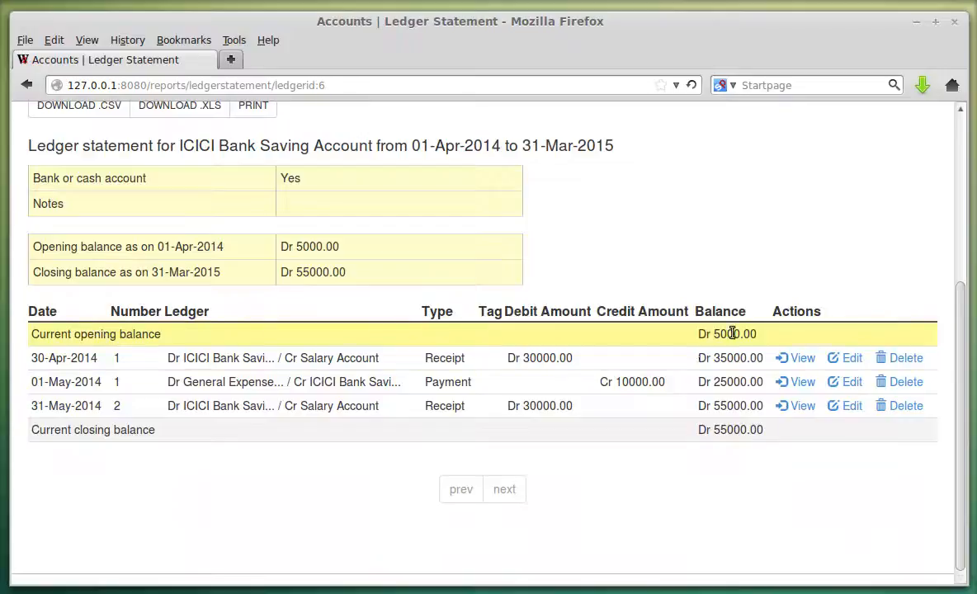
{"action": "scroll", "coordinate": [430, 277], "scroll_direction": "up", "scroll_amount": 5}
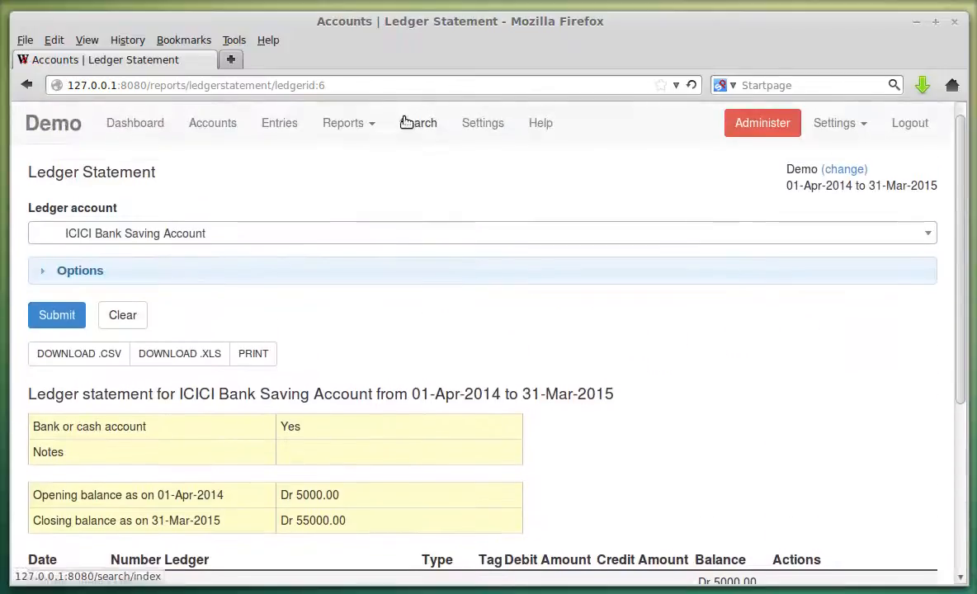
{"action": "left_click", "coordinate": [343, 122]}
{"action": "scroll", "coordinate": [386, 234], "scroll_direction": "down", "scroll_amount": 5}
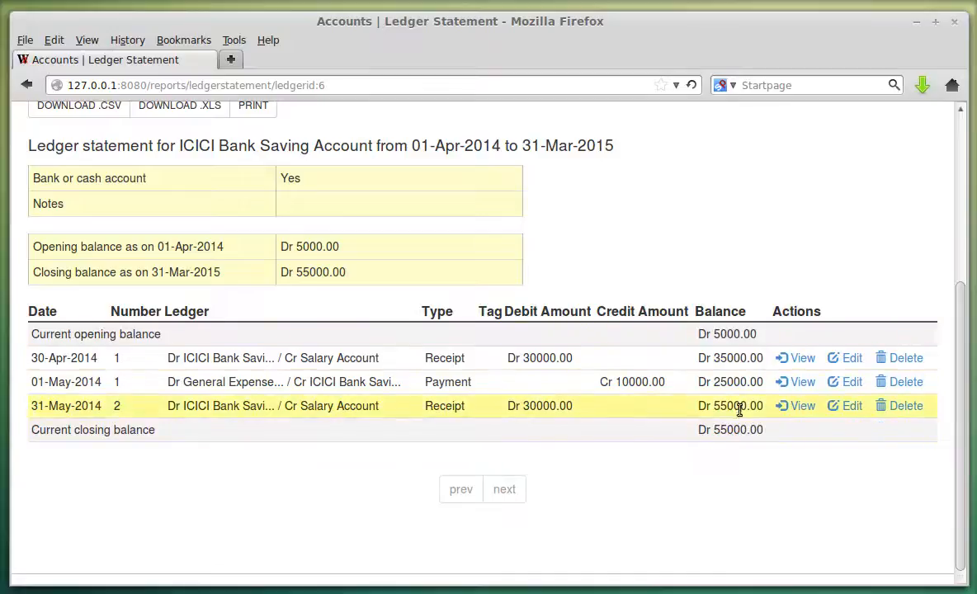
{"action": "scroll", "coordinate": [559, 387], "scroll_direction": "up", "scroll_amount": 3}
{"action": "scroll", "coordinate": [558, 377], "scroll_direction": "up", "scroll_amount": 2}
{"action": "left_click", "coordinate": [343, 122]}
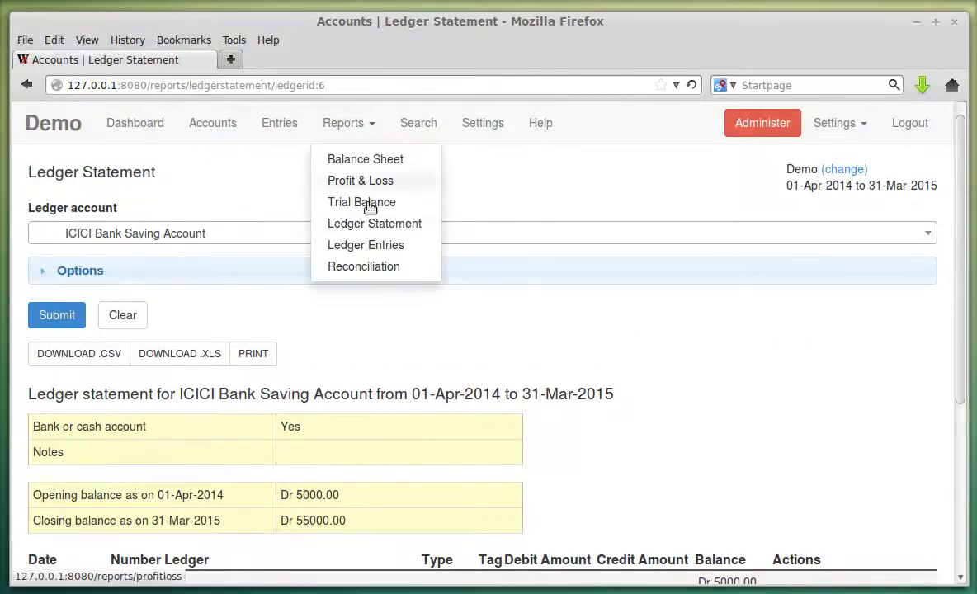
Generate Ledger Entries for ICICI Bank Saving Account, listing two receipts and one 10000.00 payment.
{"action": "left_click", "coordinate": [371, 244]}
{"action": "left_click", "coordinate": [248, 233]}
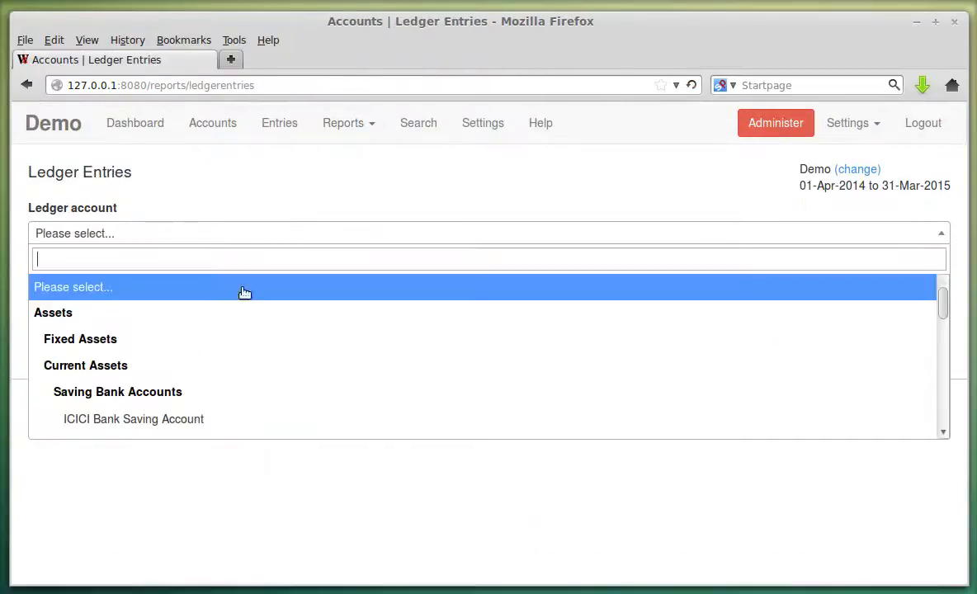
{"action": "left_click", "coordinate": [198, 419]}
{"action": "left_click", "coordinate": [61, 317]}
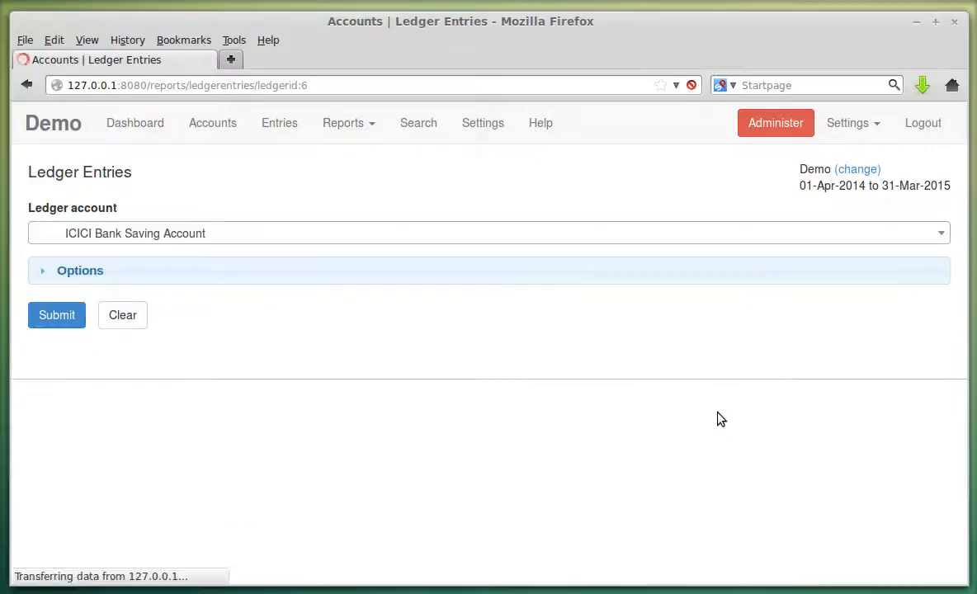
{"action": "scroll", "coordinate": [724, 404], "scroll_direction": "down", "scroll_amount": 3}
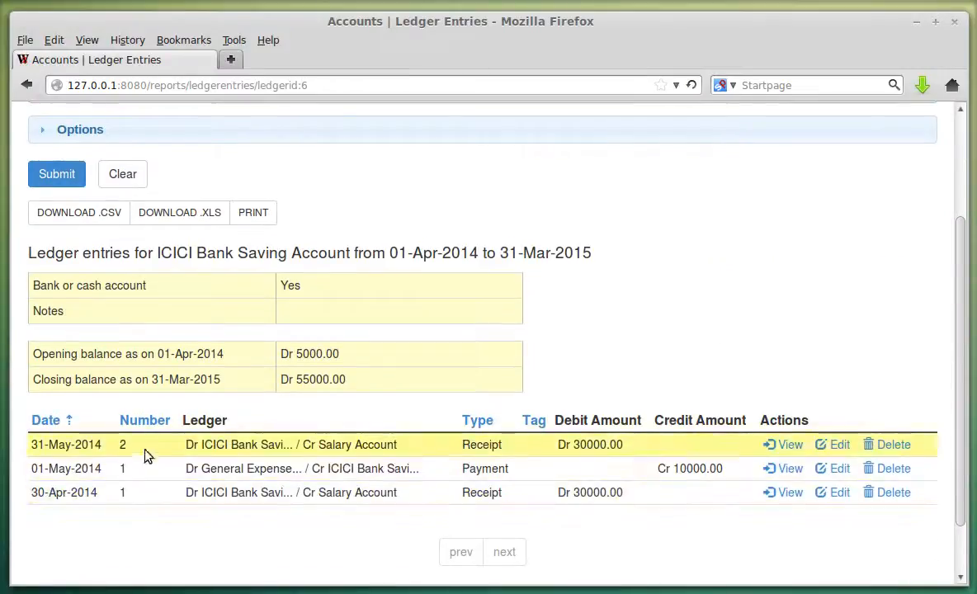
{"action": "scroll", "coordinate": [442, 284], "scroll_direction": "up", "scroll_amount": 3}
{"action": "scroll", "coordinate": [442, 283], "scroll_direction": "down", "scroll_amount": 4}
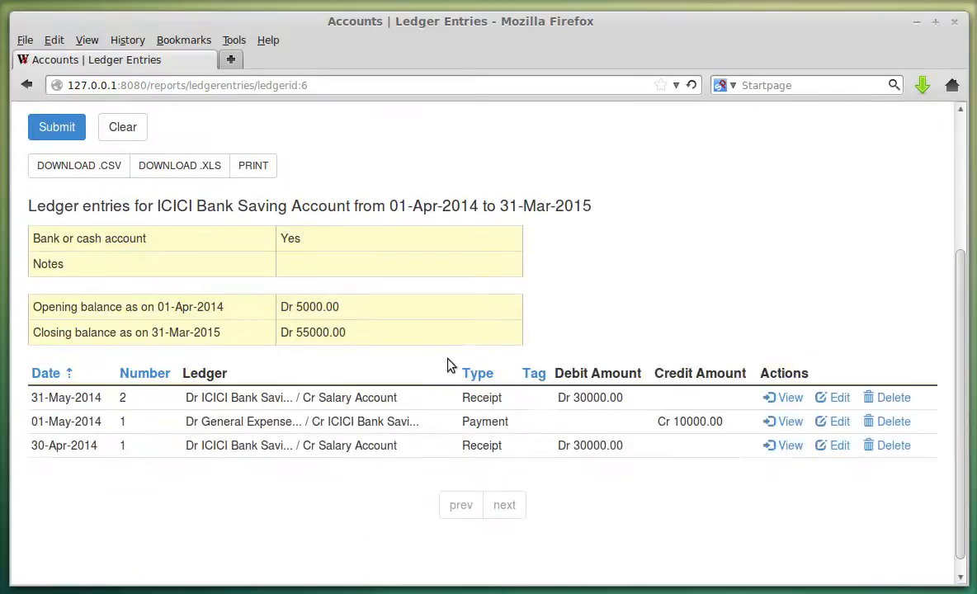
{"action": "scroll", "coordinate": [460, 284], "scroll_direction": "up", "scroll_amount": 4}
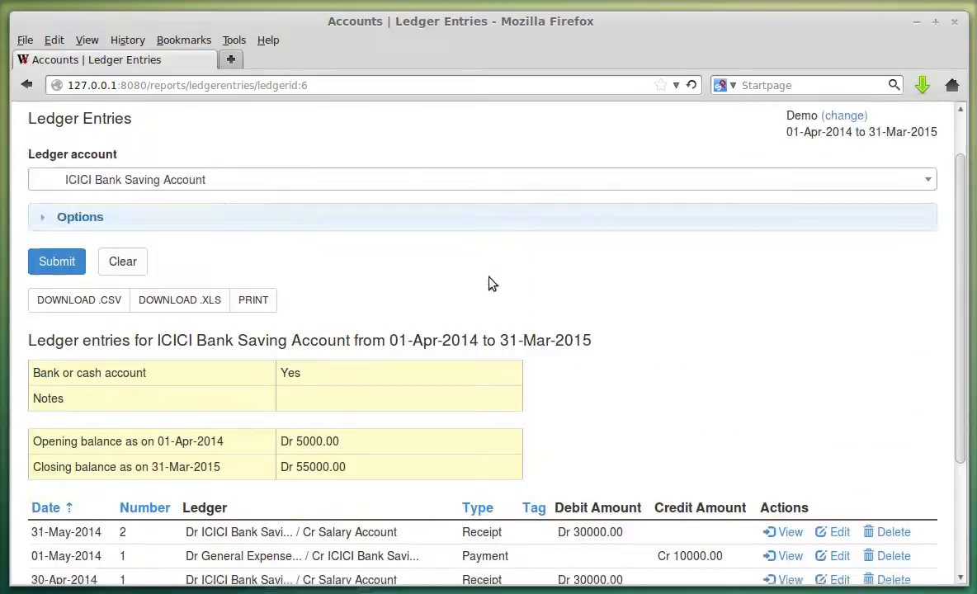
{"action": "scroll", "coordinate": [498, 265], "scroll_direction": "down", "scroll_amount": 4}
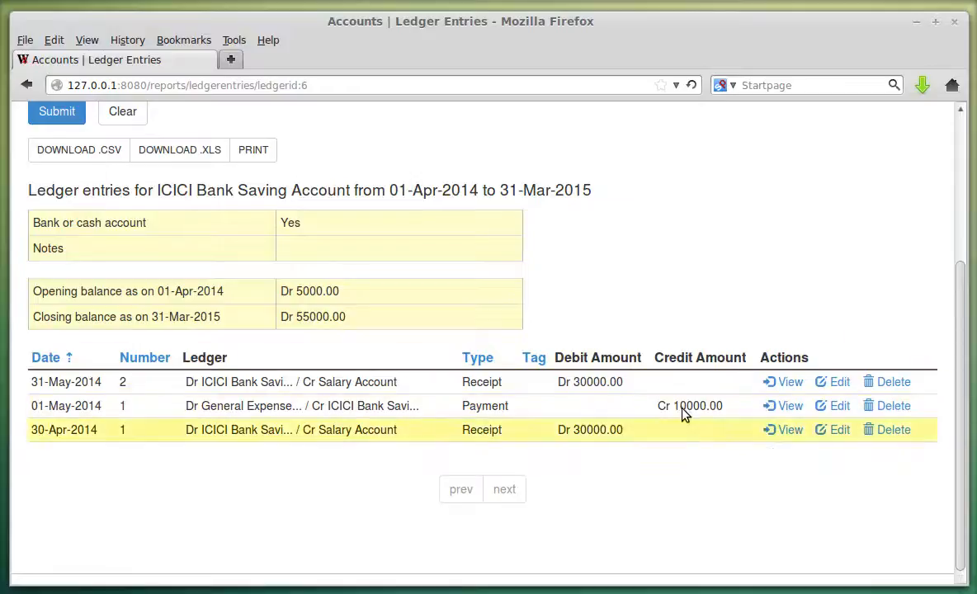
{"action": "scroll", "coordinate": [231, 457], "scroll_direction": "up", "scroll_amount": 4}
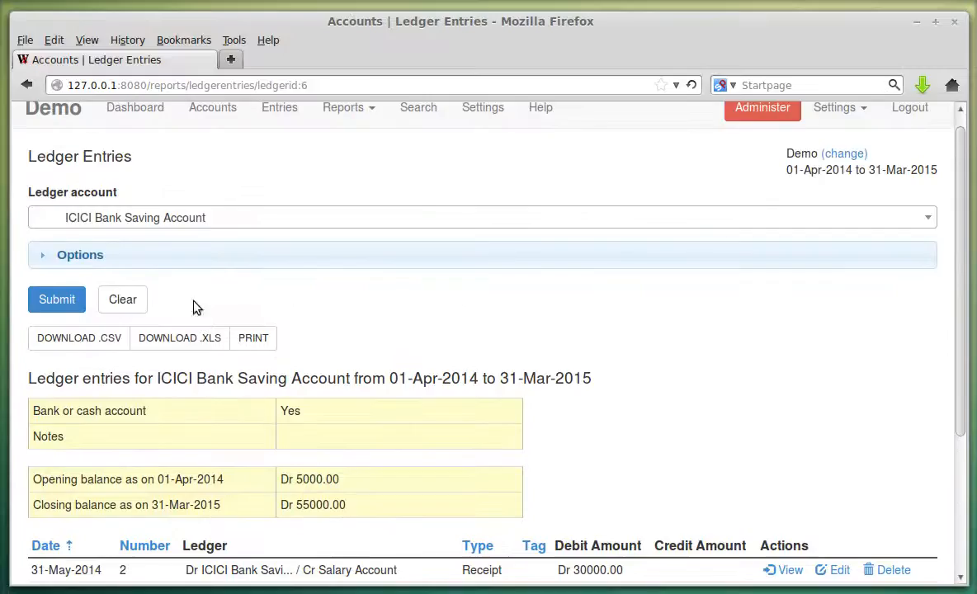
{"action": "scroll", "coordinate": [375, 445], "scroll_direction": "down", "scroll_amount": 3}
{"action": "scroll", "coordinate": [433, 436], "scroll_direction": "up", "scroll_amount": 3}
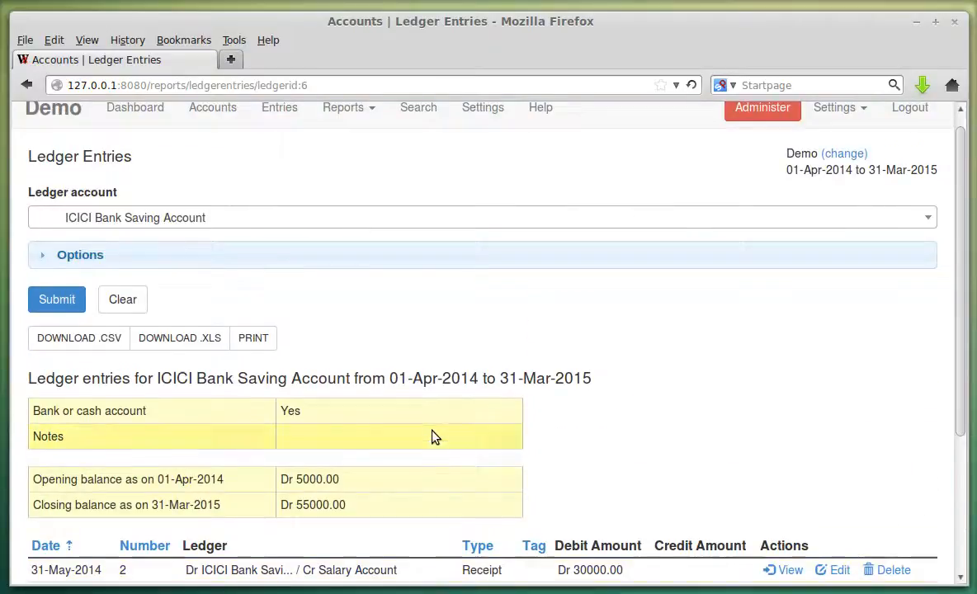
Show and hide the date filters under Options.
{"action": "left_click", "coordinate": [240, 261]}
{"action": "left_click", "coordinate": [241, 261]}
{"action": "left_click", "coordinate": [373, 111]}
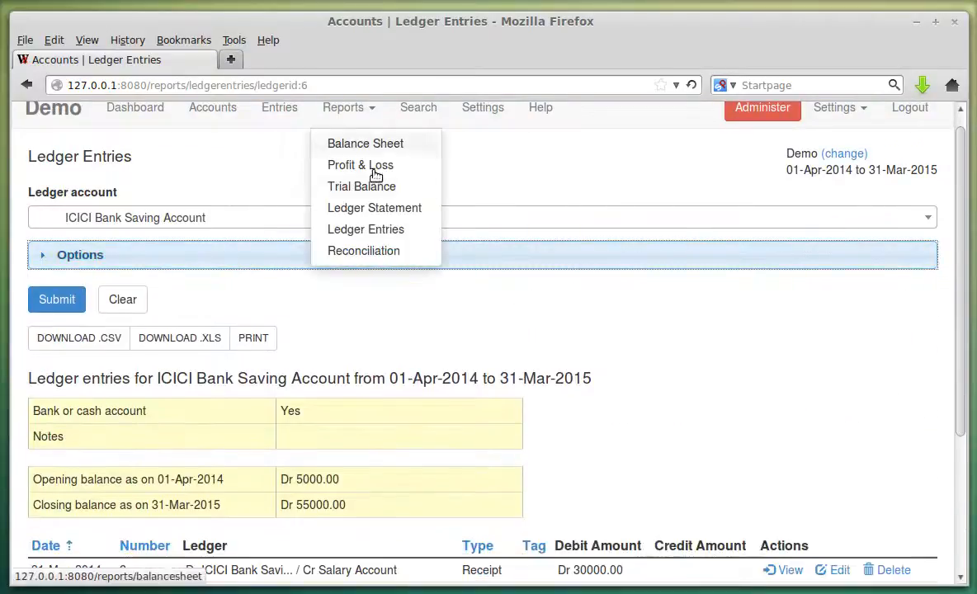
Run Reconciliation for ICICI Bank Saving Account, showing Dr 60000.00 and Cr 10000.00 pending.
{"action": "left_click", "coordinate": [384, 252]}
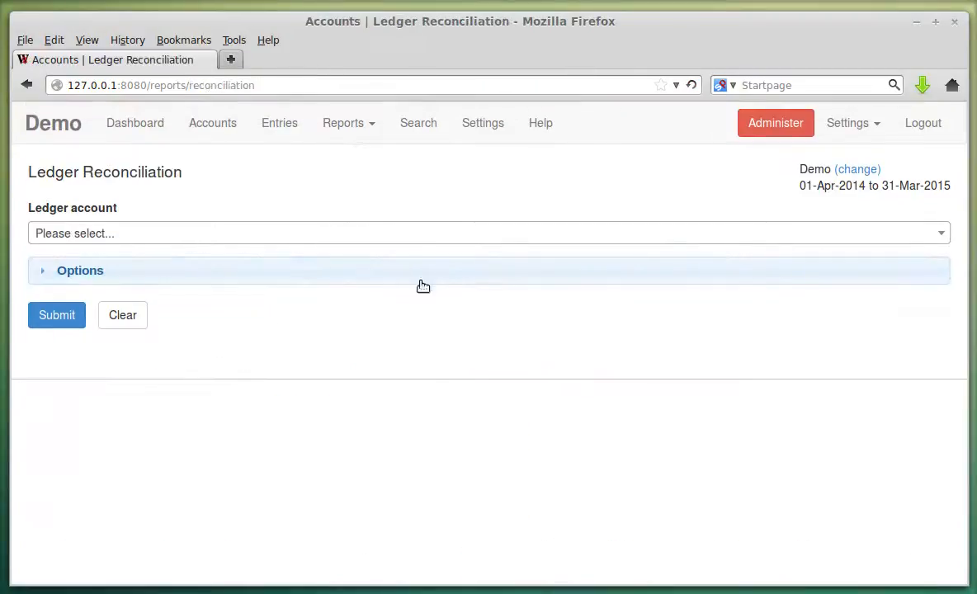
{"action": "left_click", "coordinate": [254, 235]}
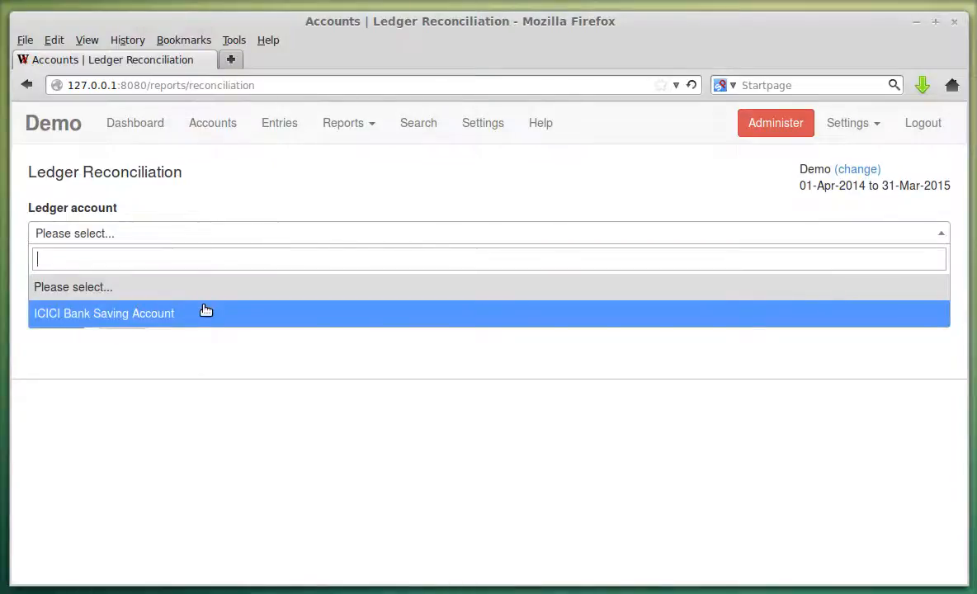
{"action": "left_click", "coordinate": [206, 312]}
{"action": "left_click", "coordinate": [93, 274]}
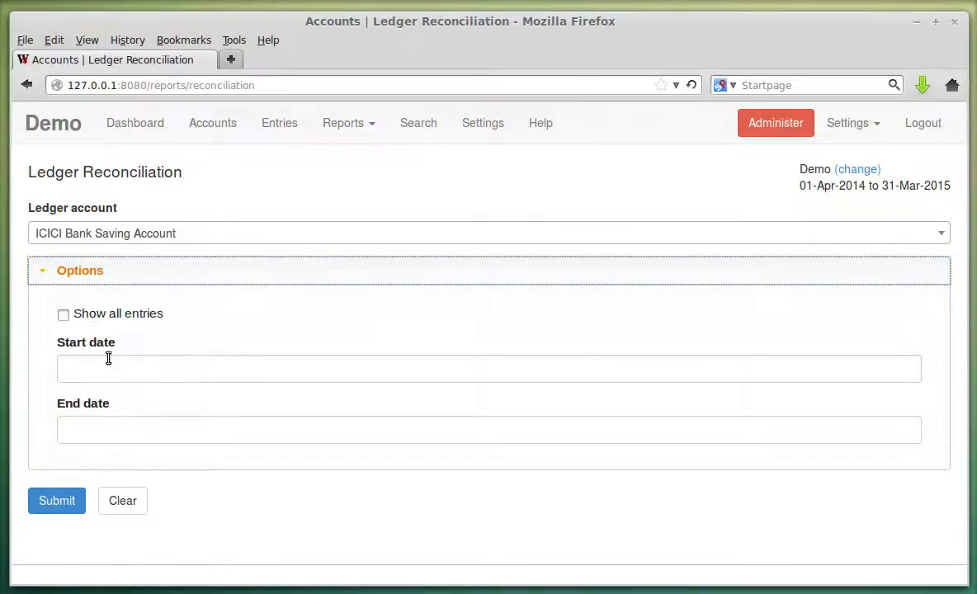
{"action": "left_click", "coordinate": [126, 279]}
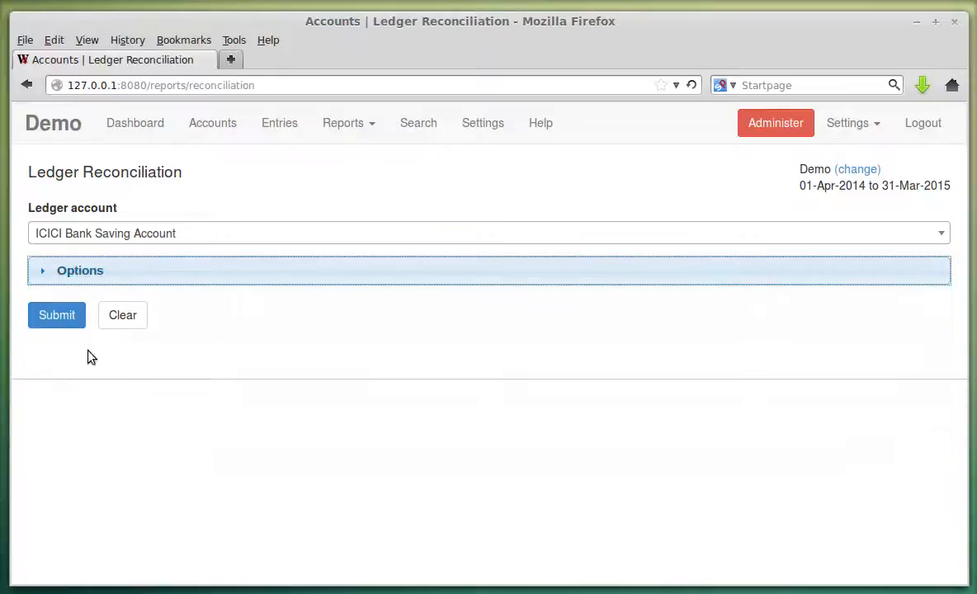
{"action": "left_click", "coordinate": [58, 318]}
{"action": "scroll", "coordinate": [434, 344], "scroll_direction": "down", "scroll_amount": 6}
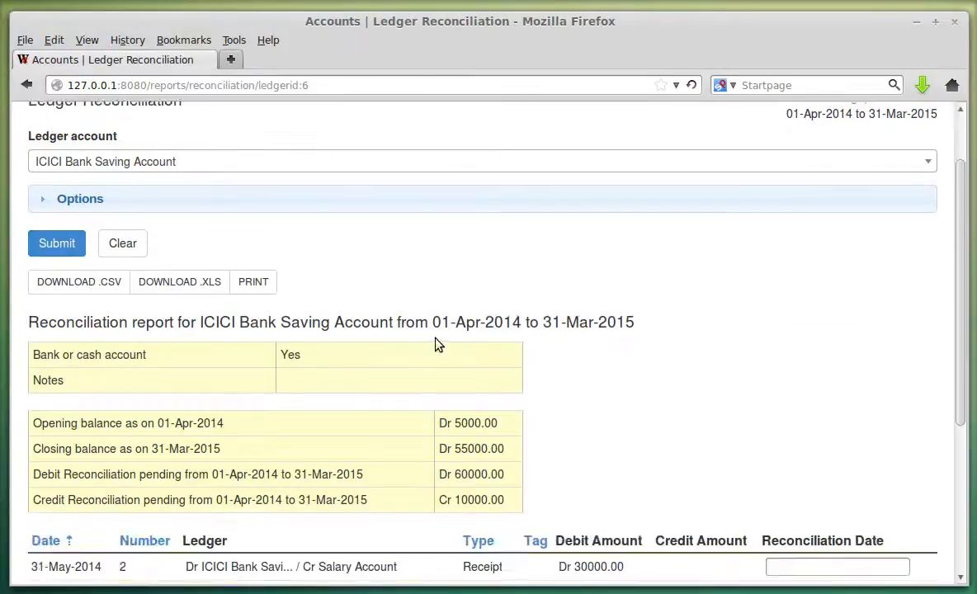
{"action": "left_click_drag", "start_coordinate": [40, 263], "coordinate": [383, 277]}
{"action": "left_click", "coordinate": [384, 277]}
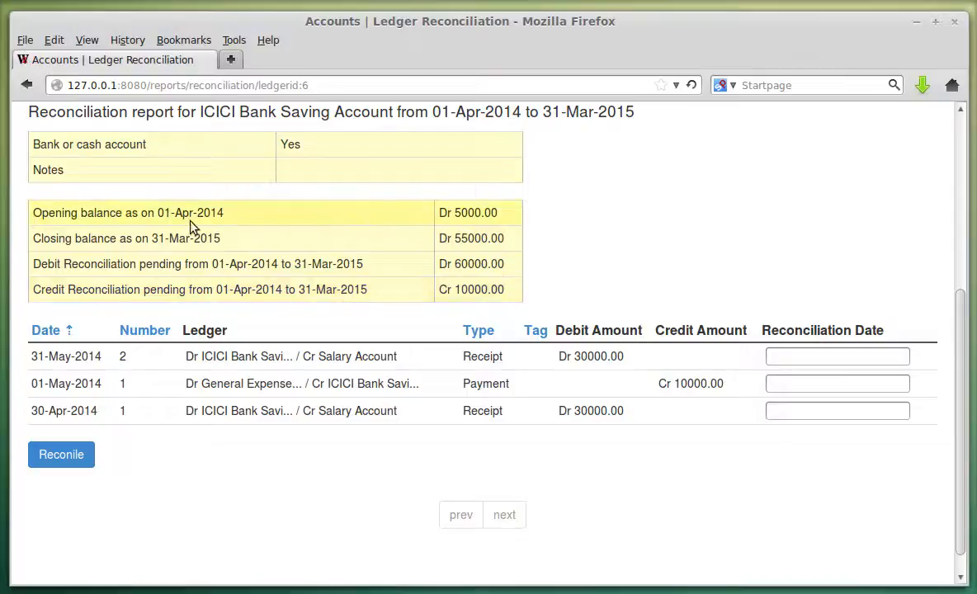
Reconcile the 31-May-2014 receipt with date 01-Jan-2015 and check the updated pending totals.
{"action": "left_click", "coordinate": [793, 359]}
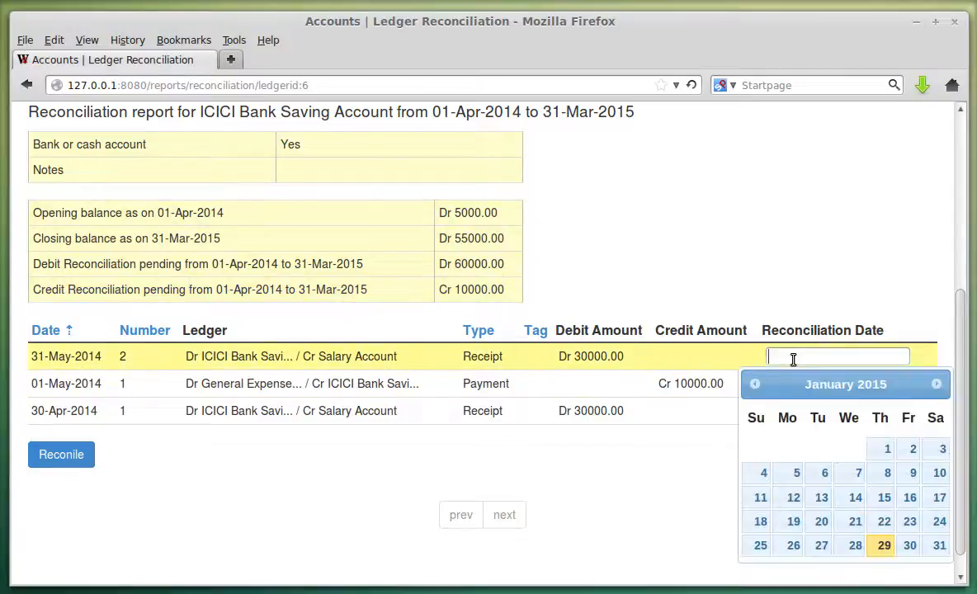
{"action": "left_click", "coordinate": [881, 449]}
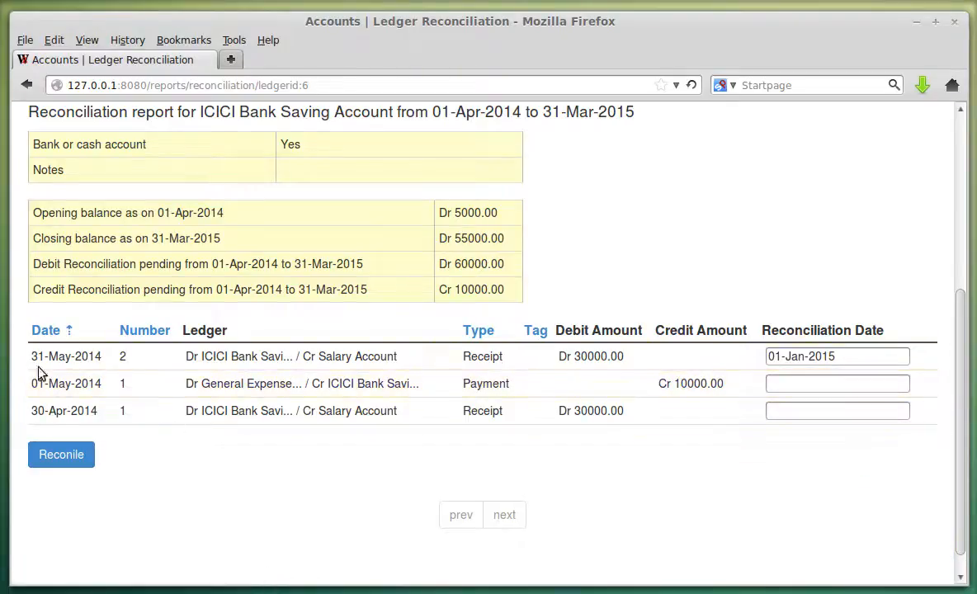
{"action": "left_click", "coordinate": [61, 454]}
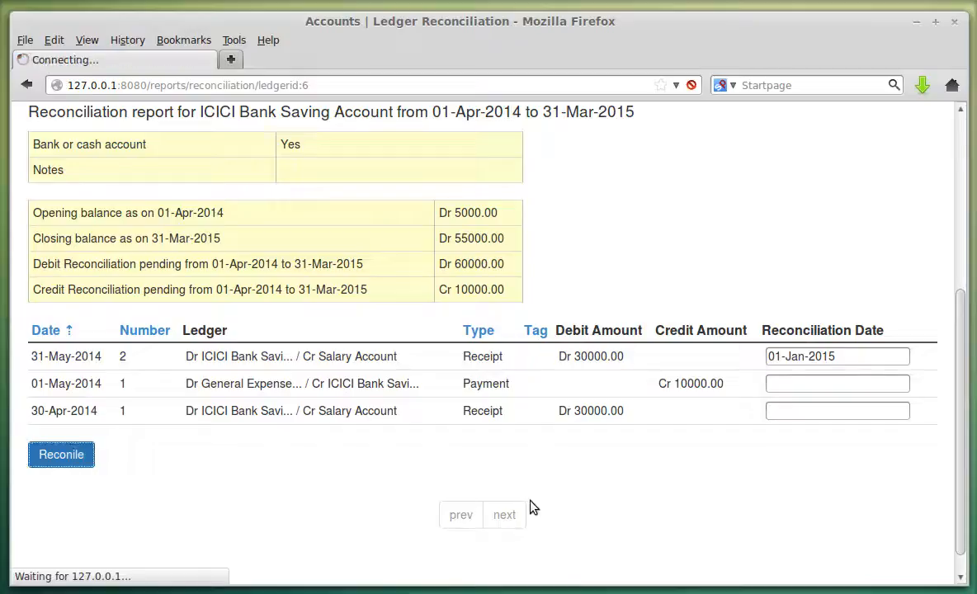
{"action": "scroll", "coordinate": [719, 390], "scroll_direction": "down", "scroll_amount": 2}
{"action": "scroll", "coordinate": [767, 371], "scroll_direction": "down", "scroll_amount": 2}
{"action": "scroll", "coordinate": [330, 280], "scroll_direction": "up", "scroll_amount": 3}
{"action": "scroll", "coordinate": [580, 348], "scroll_direction": "down", "scroll_amount": 3}
{"action": "left_click_drag", "start_coordinate": [33, 262], "coordinate": [100, 262]}
{"action": "left_click", "coordinate": [81, 261]}
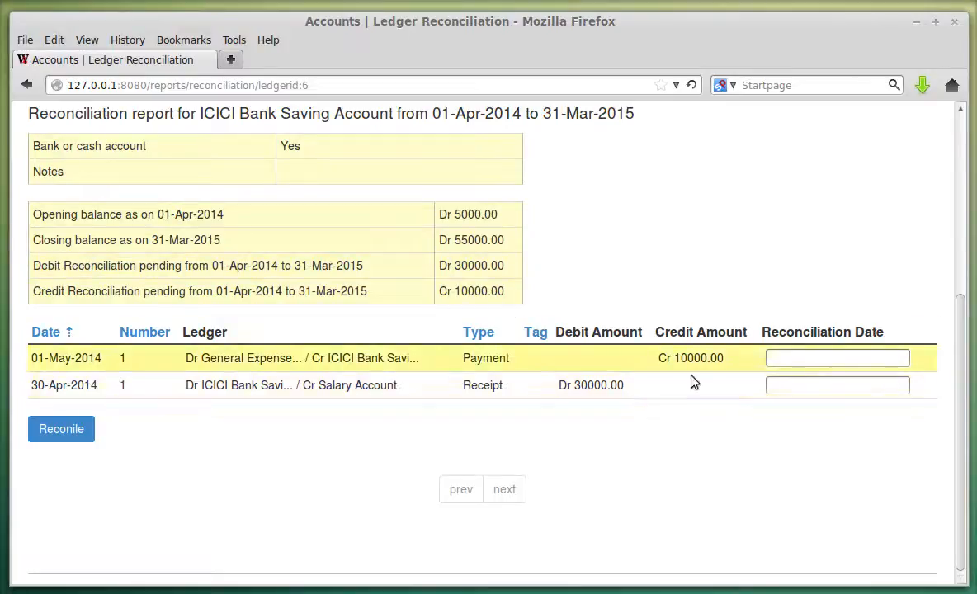
{"action": "scroll", "coordinate": [475, 415], "scroll_direction": "up", "scroll_amount": 3}
{"action": "scroll", "coordinate": [176, 536], "scroll_direction": "up", "scroll_amount": 2}
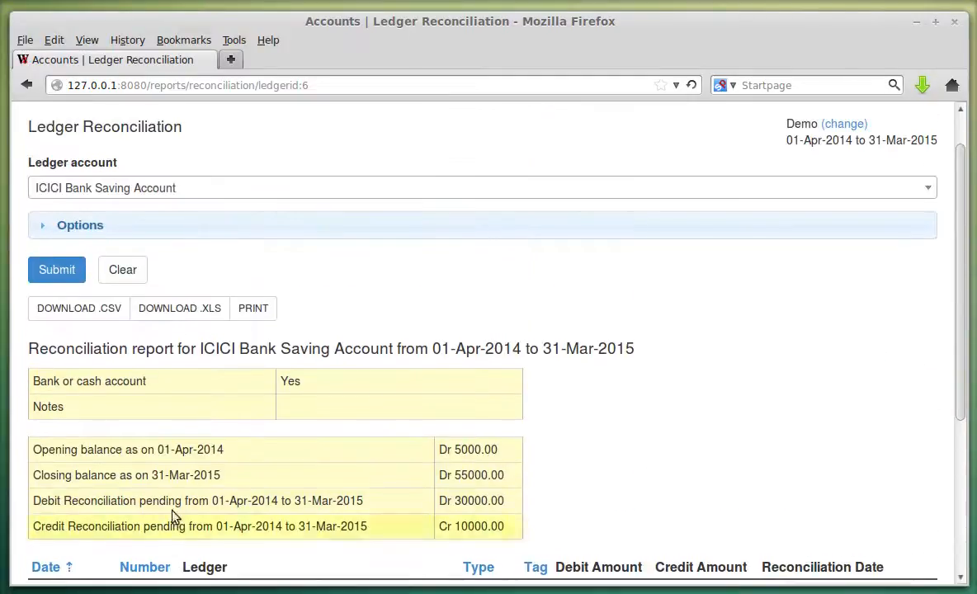
Tick Show all entries in Options and regenerate the reconciliation report.
{"action": "left_click", "coordinate": [147, 228]}
{"action": "left_click", "coordinate": [135, 269]}
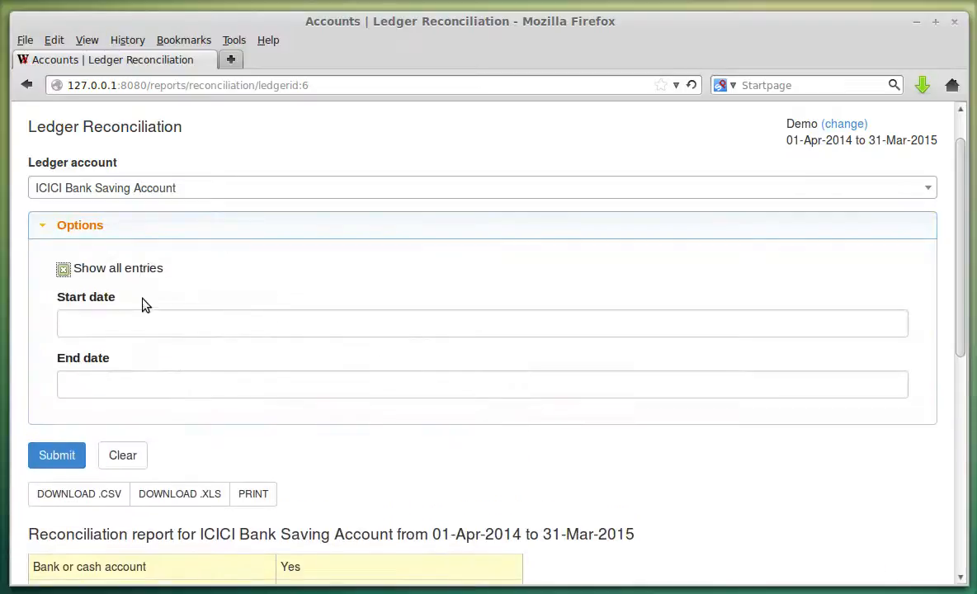
{"action": "left_click", "coordinate": [73, 455]}
{"action": "scroll", "coordinate": [544, 406], "scroll_direction": "down", "scroll_amount": 10}
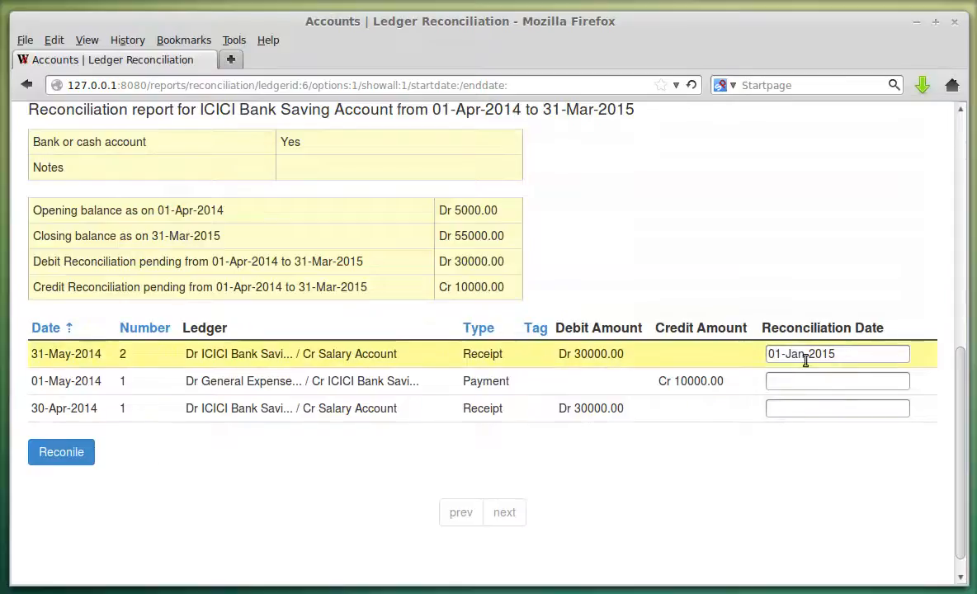
{"action": "scroll", "coordinate": [593, 424], "scroll_direction": "up", "scroll_amount": 10}
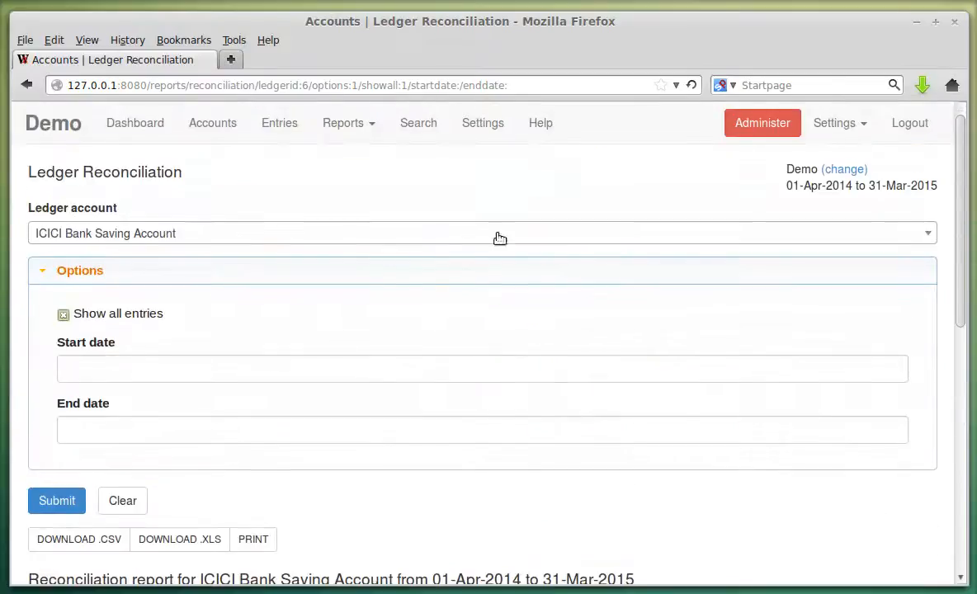
{"action": "left_click", "coordinate": [386, 130]}
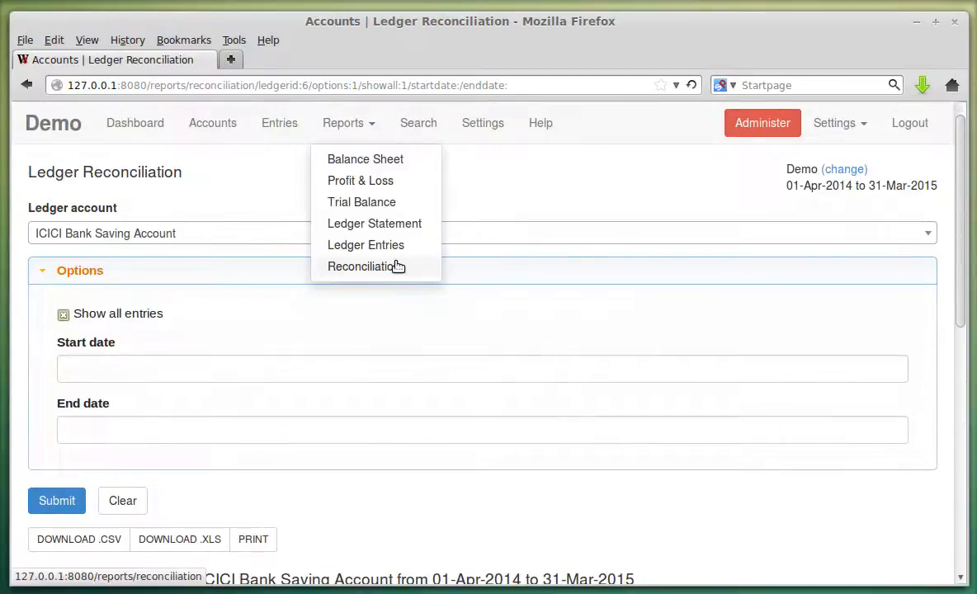
Look over the Accounts and Search pages, then go to Settings.
{"action": "left_click", "coordinate": [231, 124]}
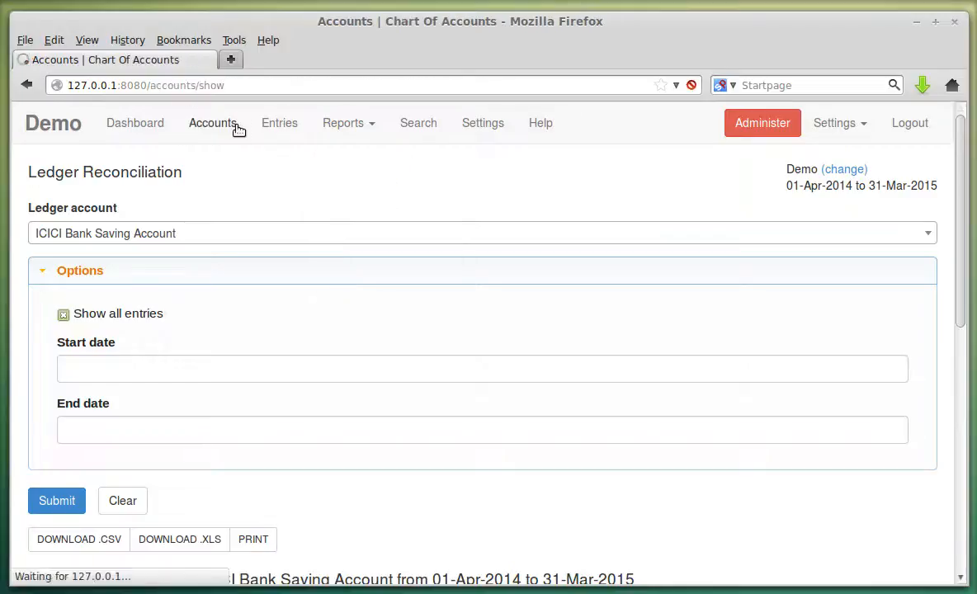
{"action": "scroll", "coordinate": [315, 379], "scroll_direction": "down", "scroll_amount": 5}
{"action": "scroll", "coordinate": [322, 385], "scroll_direction": "up", "scroll_amount": 5}
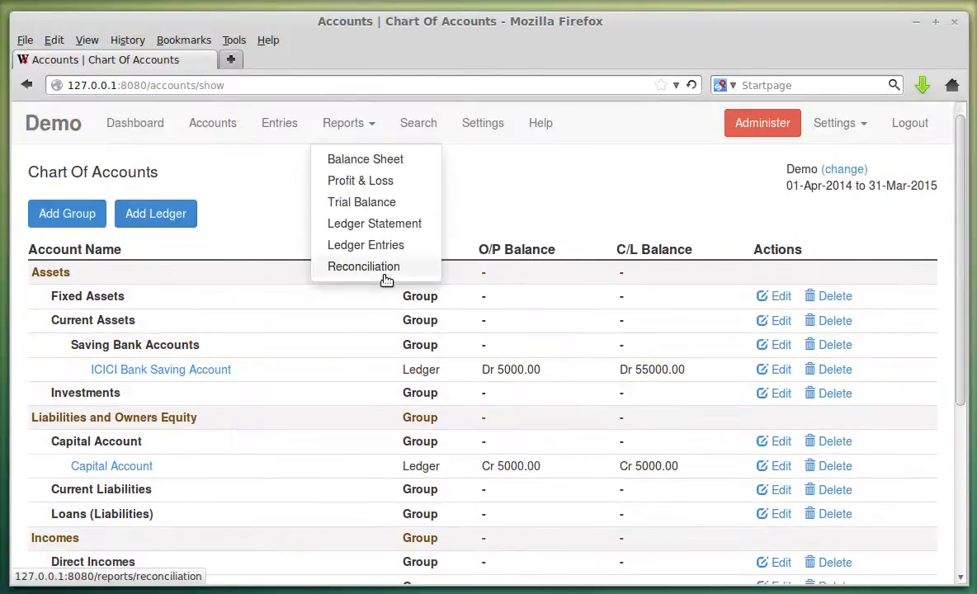
{"action": "left_click", "coordinate": [407, 135]}
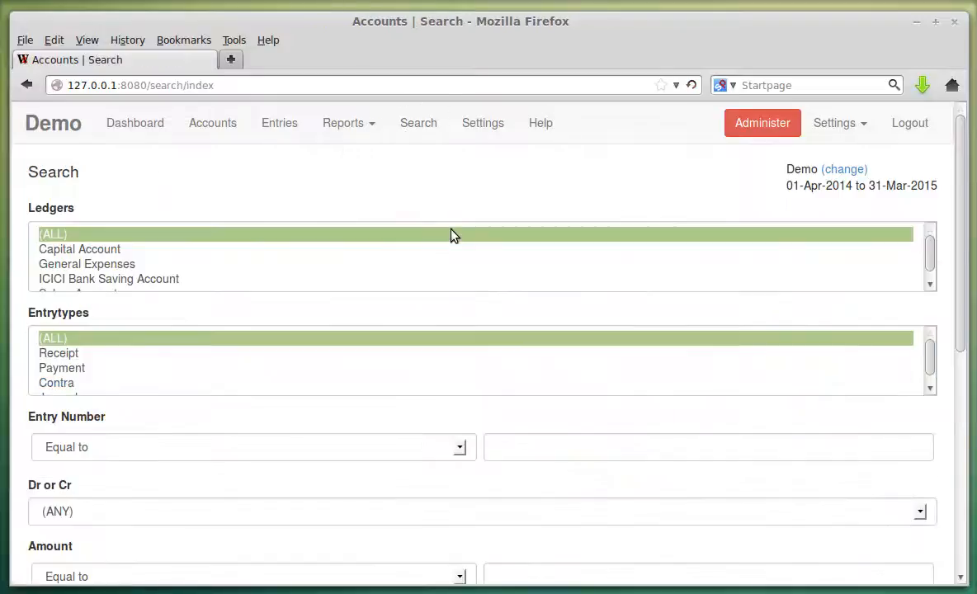
{"action": "scroll", "coordinate": [167, 275], "scroll_direction": "down", "scroll_amount": 1}
{"action": "scroll", "coordinate": [264, 435], "scroll_direction": "down", "scroll_amount": 3}
{"action": "scroll", "coordinate": [253, 429], "scroll_direction": "up", "scroll_amount": 3}
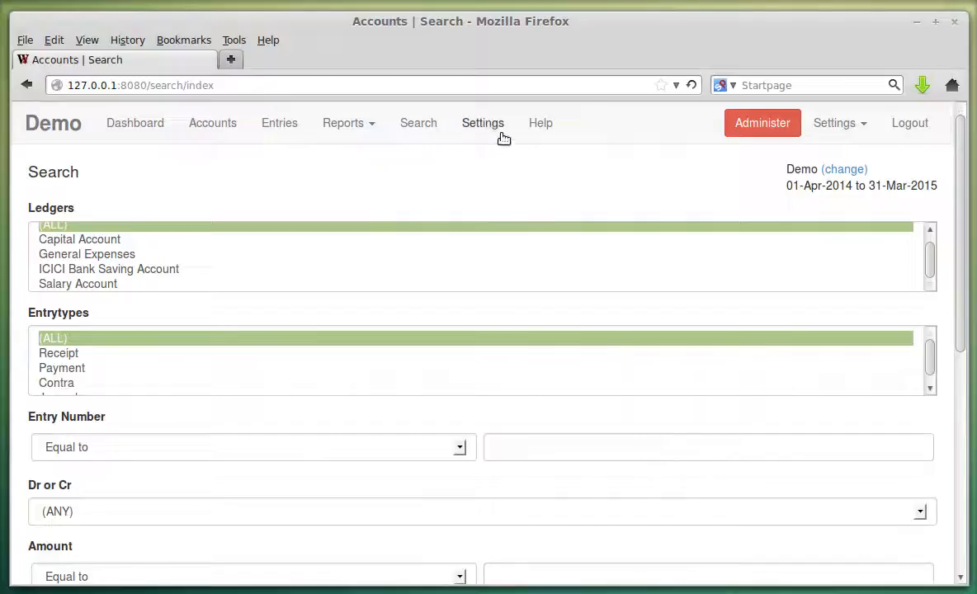
{"action": "left_click", "coordinate": [486, 125]}
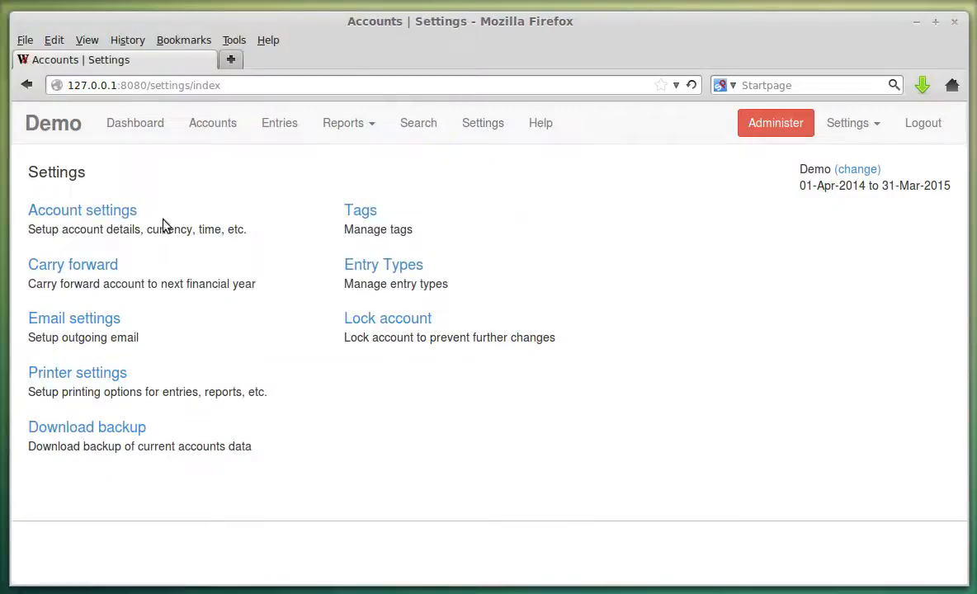
{"action": "left_click", "coordinate": [83, 212]}
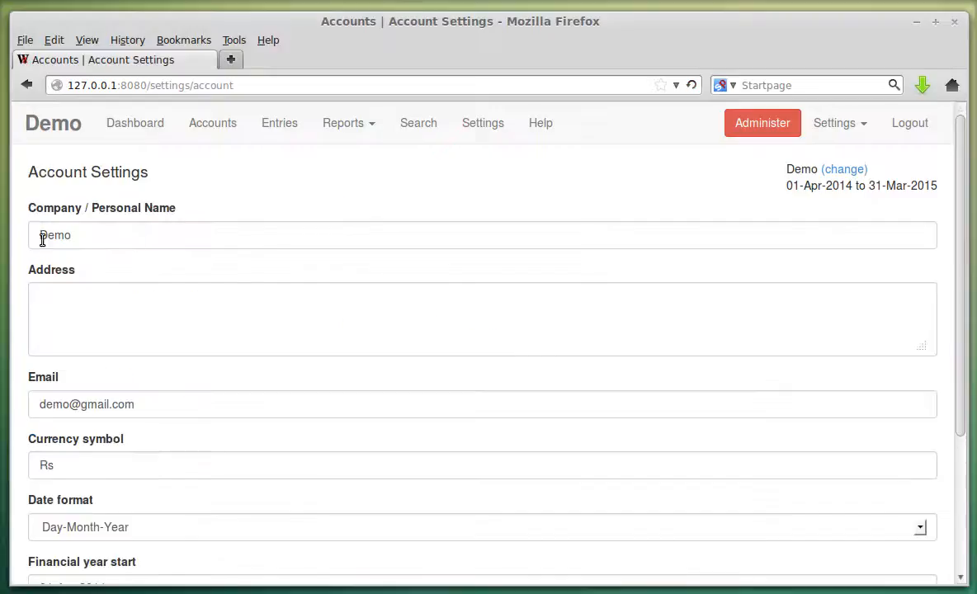
{"action": "scroll", "coordinate": [162, 340], "scroll_direction": "down", "scroll_amount": 4}
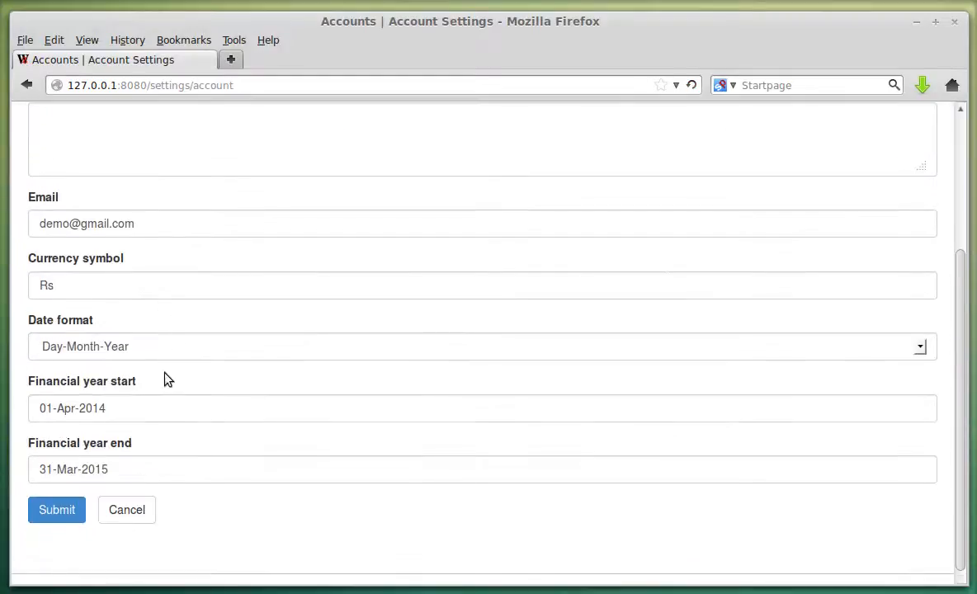
{"action": "left_click", "coordinate": [167, 405]}
{"action": "left_click", "coordinate": [172, 477]}
{"action": "left_click", "coordinate": [339, 531]}
{"action": "left_click", "coordinate": [125, 510]}
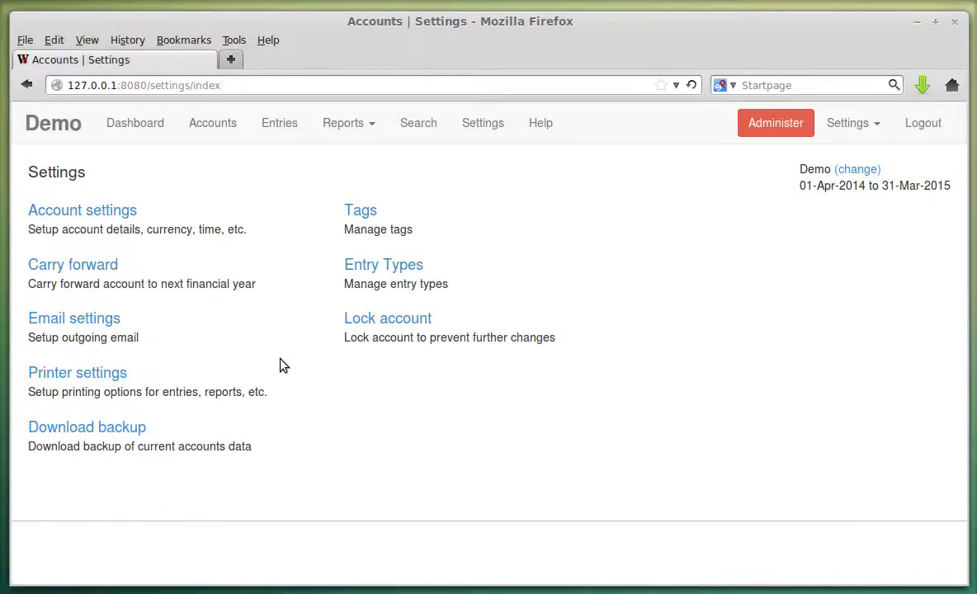
{"action": "left_click", "coordinate": [96, 267]}
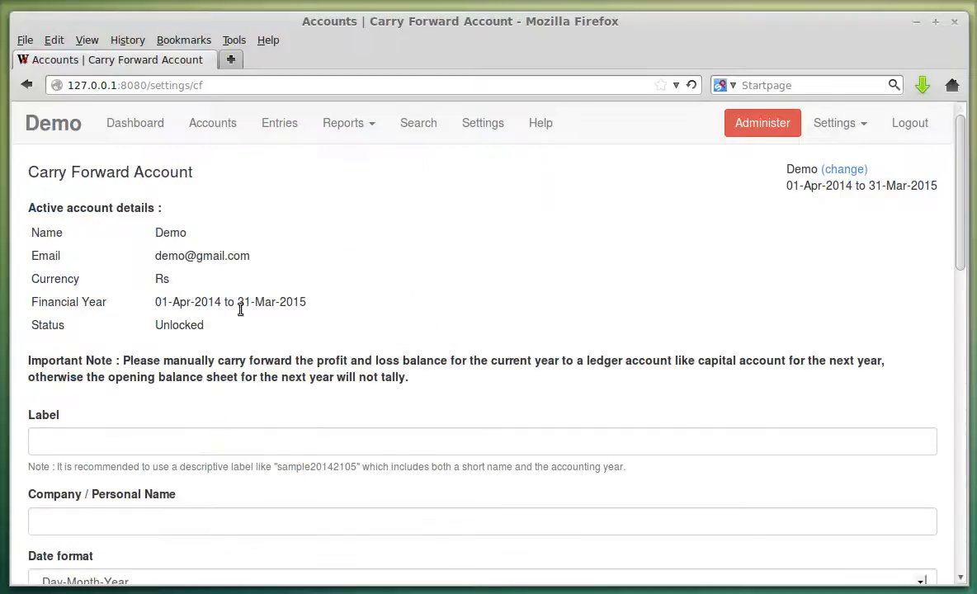
{"action": "scroll", "coordinate": [224, 329], "scroll_direction": "down", "scroll_amount": 10}
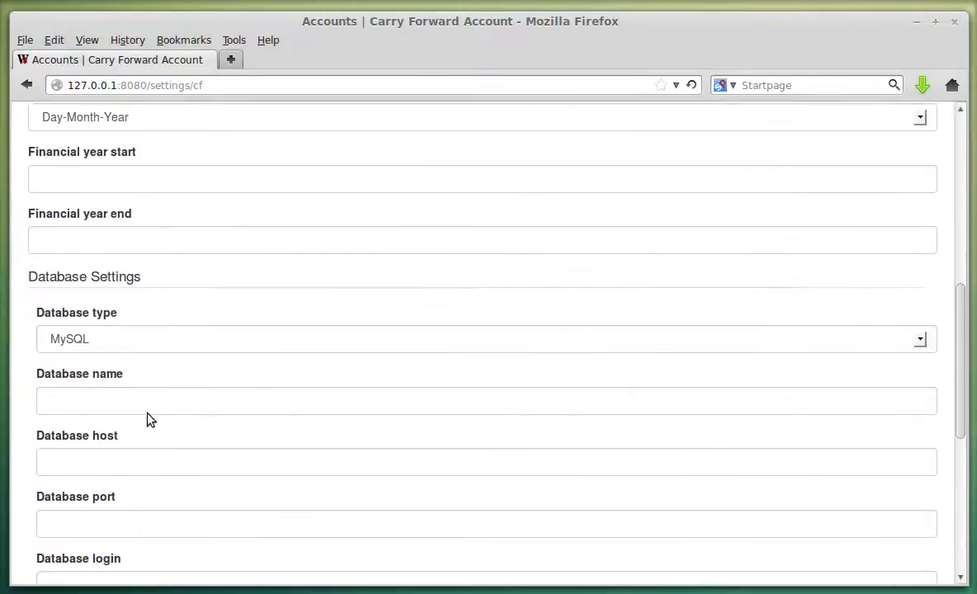
{"action": "scroll", "coordinate": [121, 372], "scroll_direction": "down", "scroll_amount": 4}
{"action": "scroll", "coordinate": [131, 417], "scroll_direction": "up", "scroll_amount": 14}
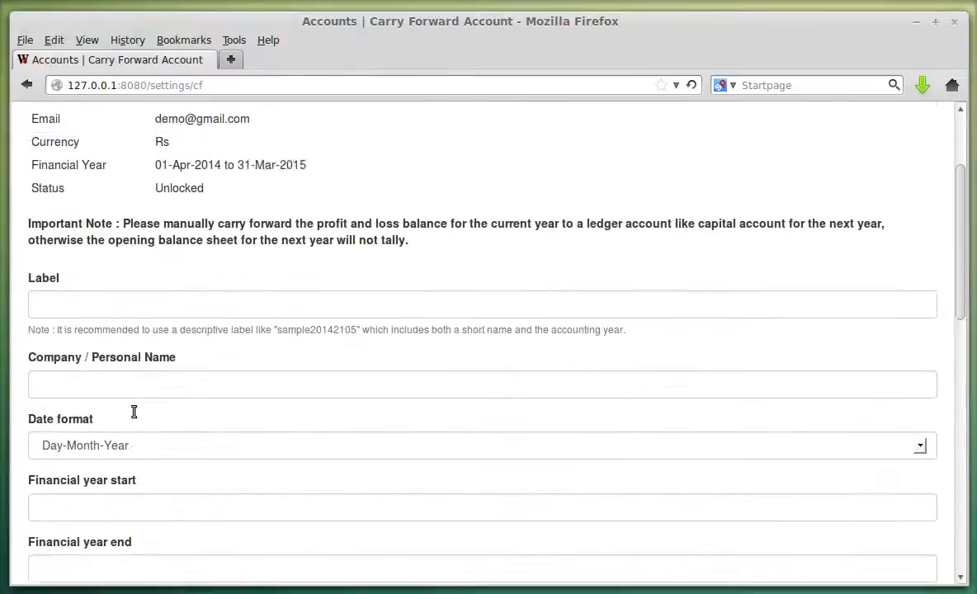
{"action": "scroll", "coordinate": [135, 406], "scroll_direction": "down", "scroll_amount": 4}
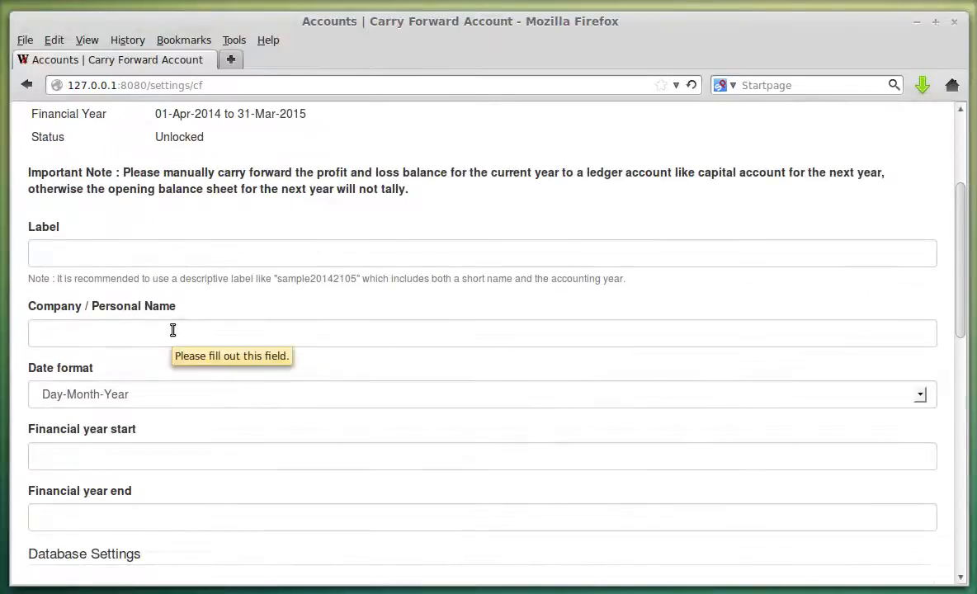
{"action": "scroll", "coordinate": [305, 333], "scroll_direction": "up", "scroll_amount": 2}
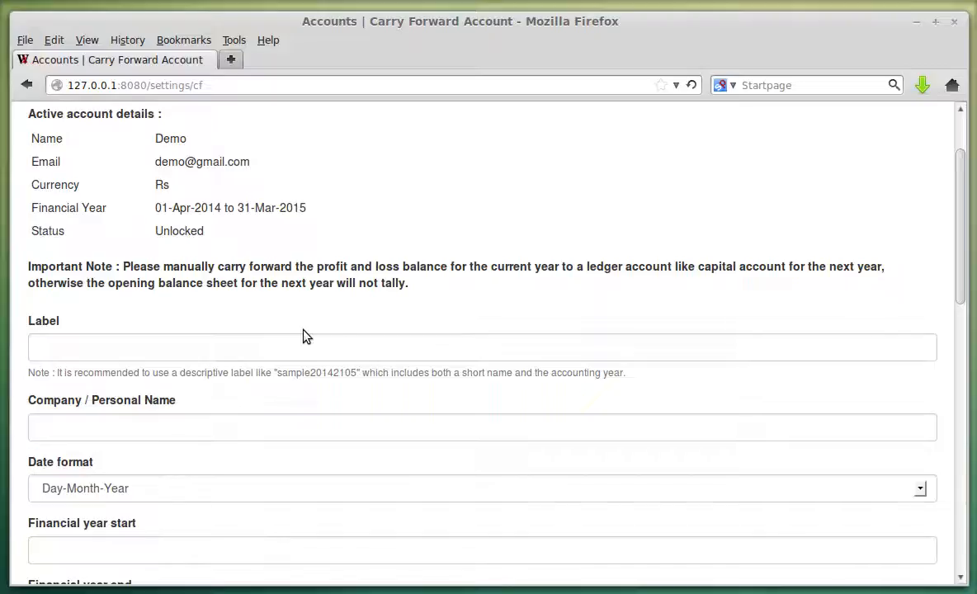
{"action": "scroll", "coordinate": [364, 304], "scroll_direction": "up", "scroll_amount": 2}
Open the Balance Sheet, select the Cr 50000.00 net profit, then return to Settings.
{"action": "left_click", "coordinate": [371, 126]}
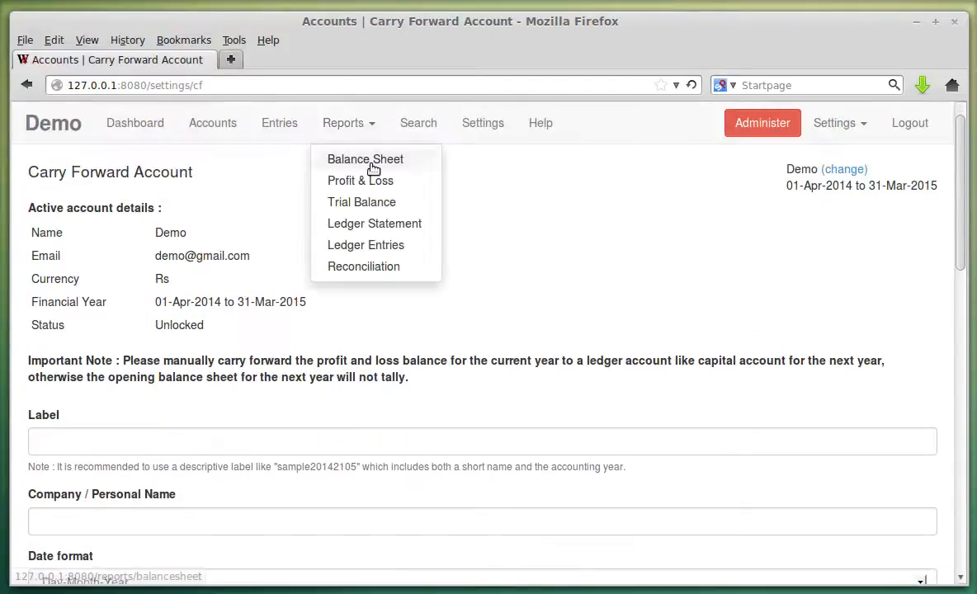
{"action": "left_click", "coordinate": [370, 159]}
{"action": "scroll", "coordinate": [375, 262], "scroll_direction": "down", "scroll_amount": 1}
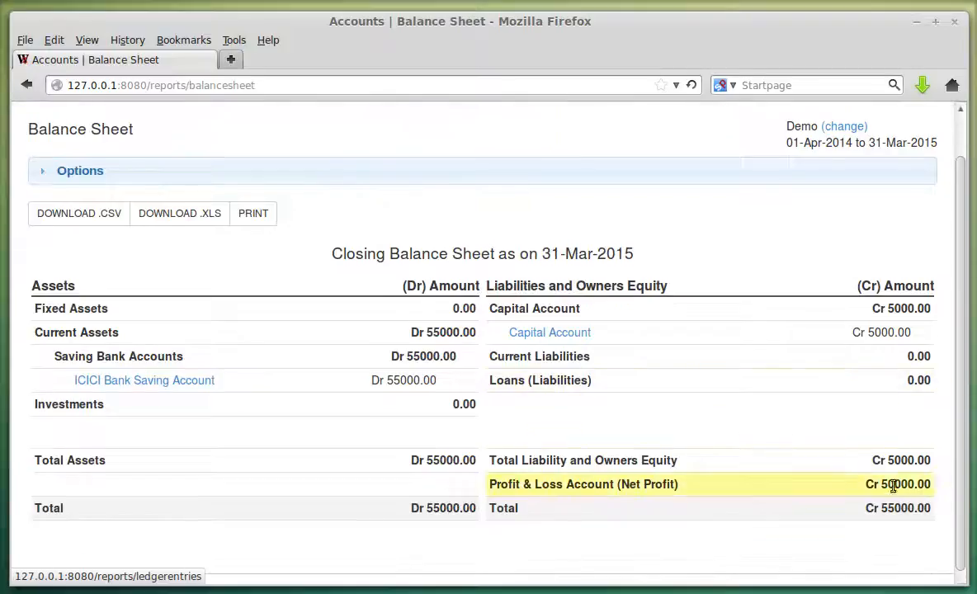
{"action": "double_click", "coordinate": [902, 484]}
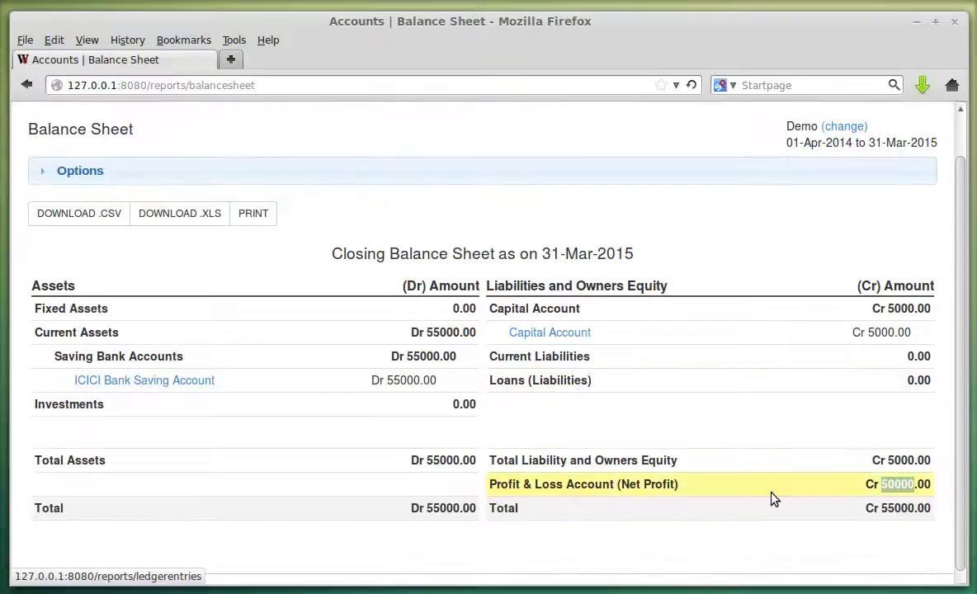
{"action": "scroll", "coordinate": [589, 452], "scroll_direction": "up", "scroll_amount": 1}
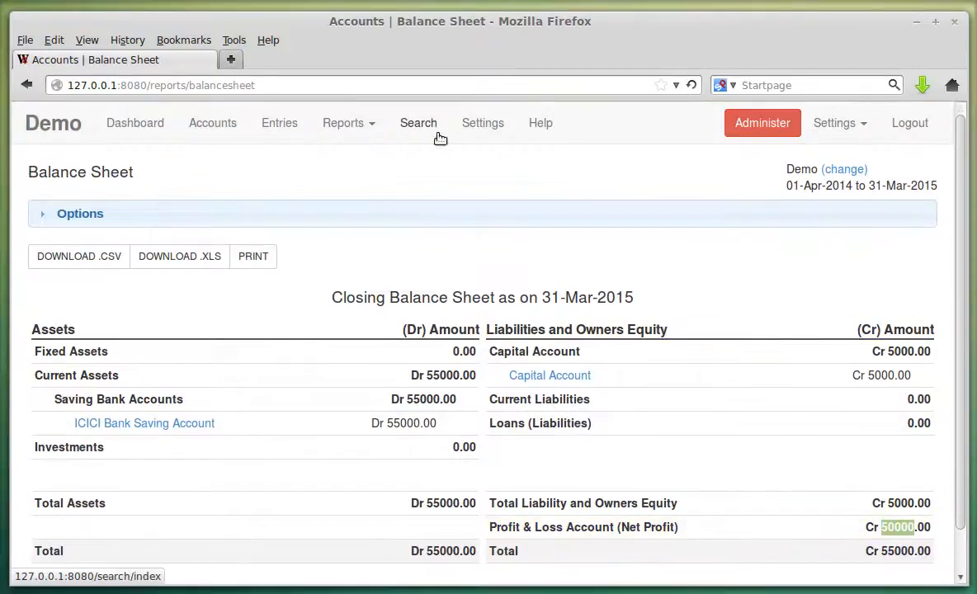
{"action": "left_click", "coordinate": [498, 131]}
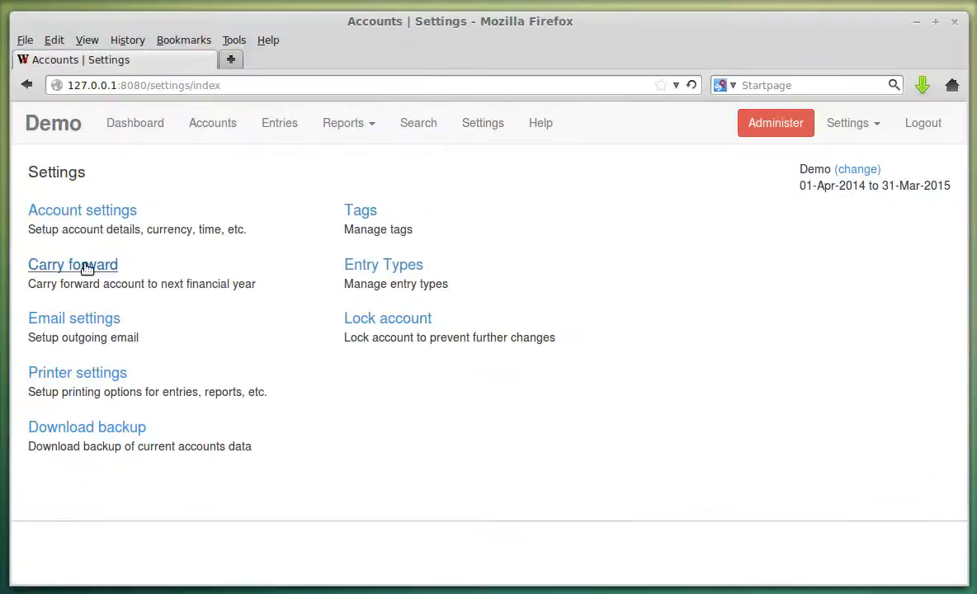
{"action": "left_click", "coordinate": [86, 265]}
{"action": "left_click_drag", "start_coordinate": [30, 362], "coordinate": [396, 389]}
{"action": "left_click", "coordinate": [477, 390]}
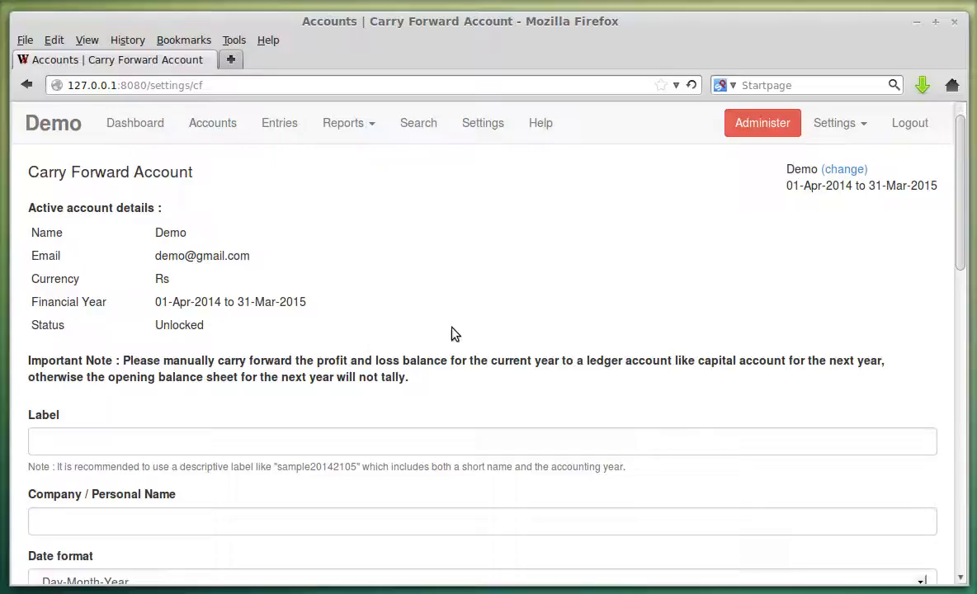
{"action": "scroll", "coordinate": [462, 324], "scroll_direction": "down", "scroll_amount": 4}
{"action": "scroll", "coordinate": [469, 318], "scroll_direction": "up", "scroll_amount": 4}
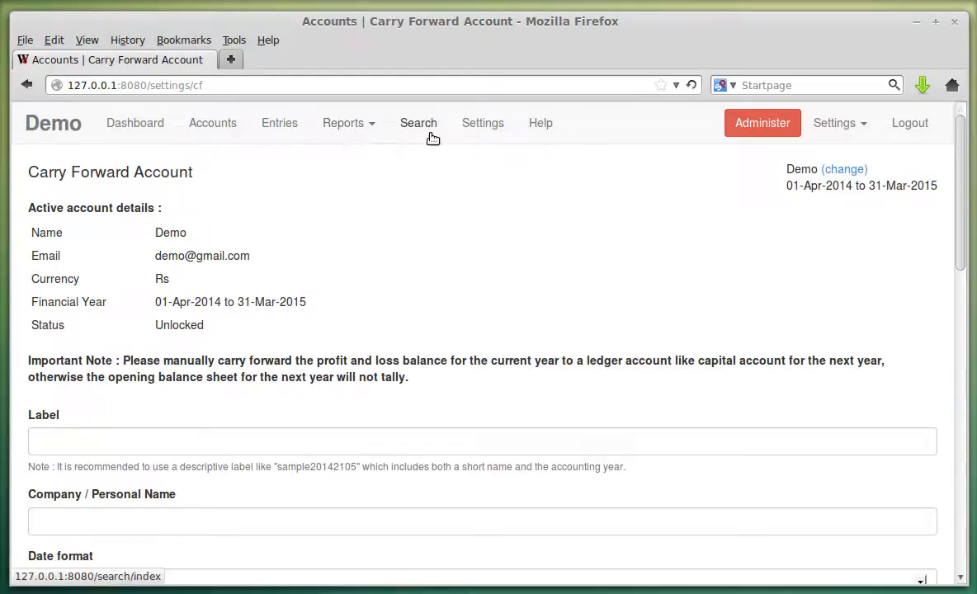
{"action": "left_click", "coordinate": [473, 131]}
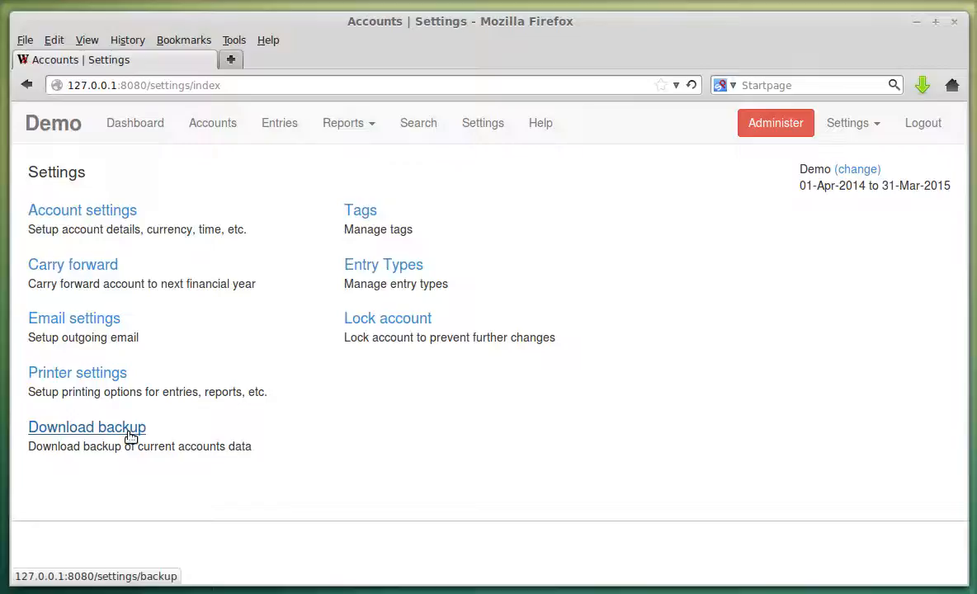
Change the pending tag's text colour from 7a0000 to 1a0000 and save the tag.
{"action": "left_click", "coordinate": [354, 220]}
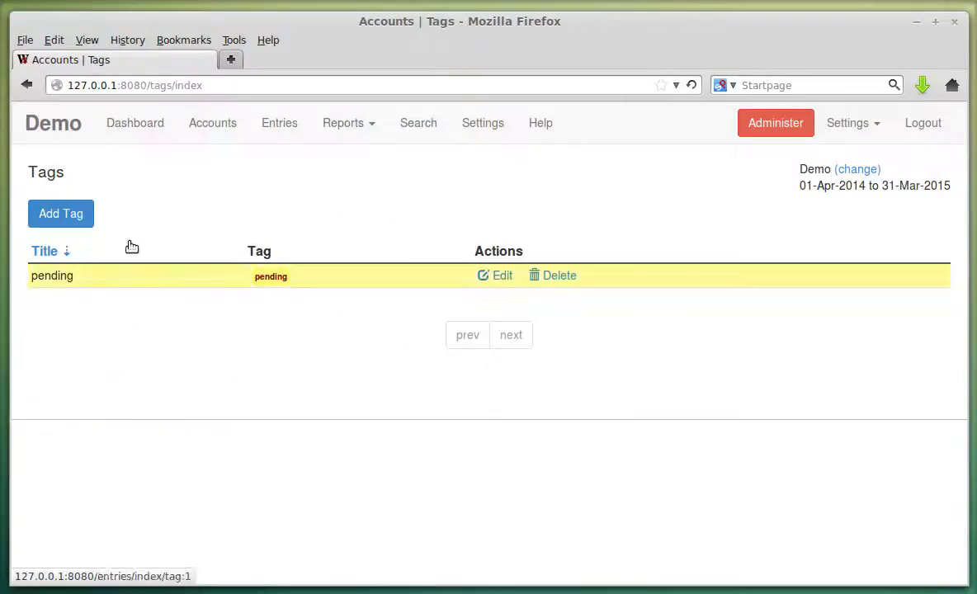
{"action": "left_click", "coordinate": [497, 277]}
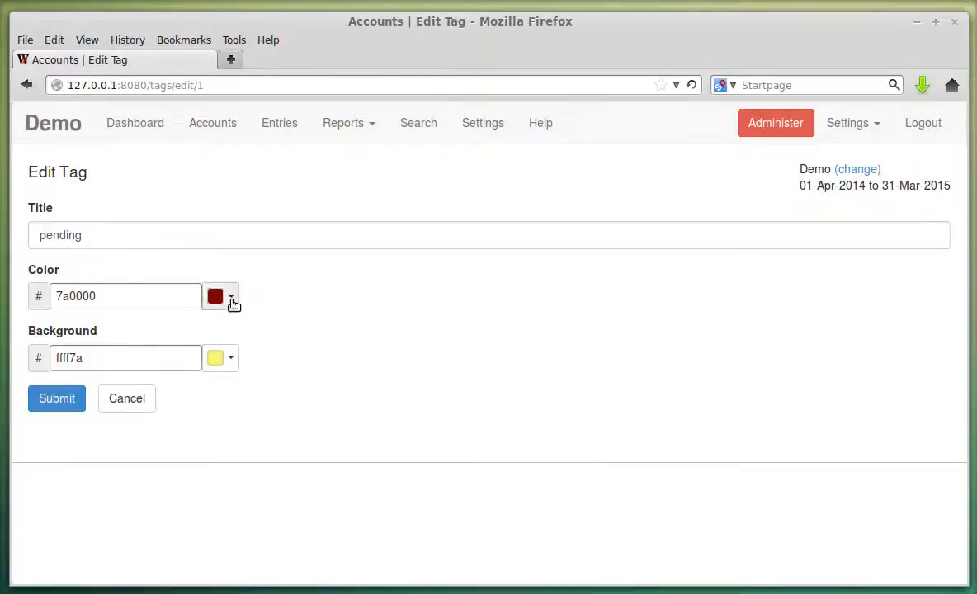
{"action": "left_click", "coordinate": [234, 302]}
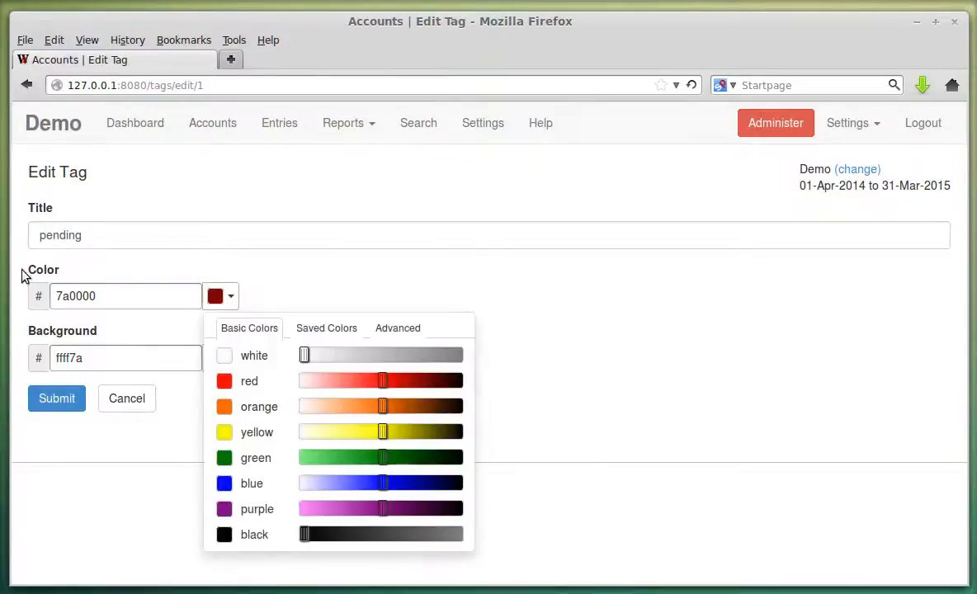
{"action": "left_click_drag", "start_coordinate": [404, 382], "coordinate": [458, 392]}
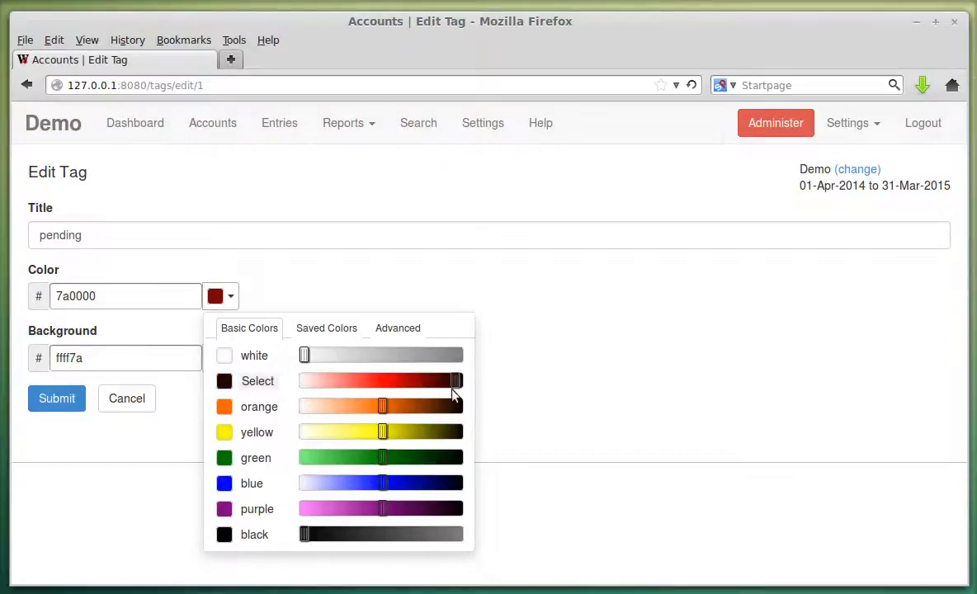
{"action": "left_click", "coordinate": [248, 382]}
{"action": "left_click", "coordinate": [83, 398]}
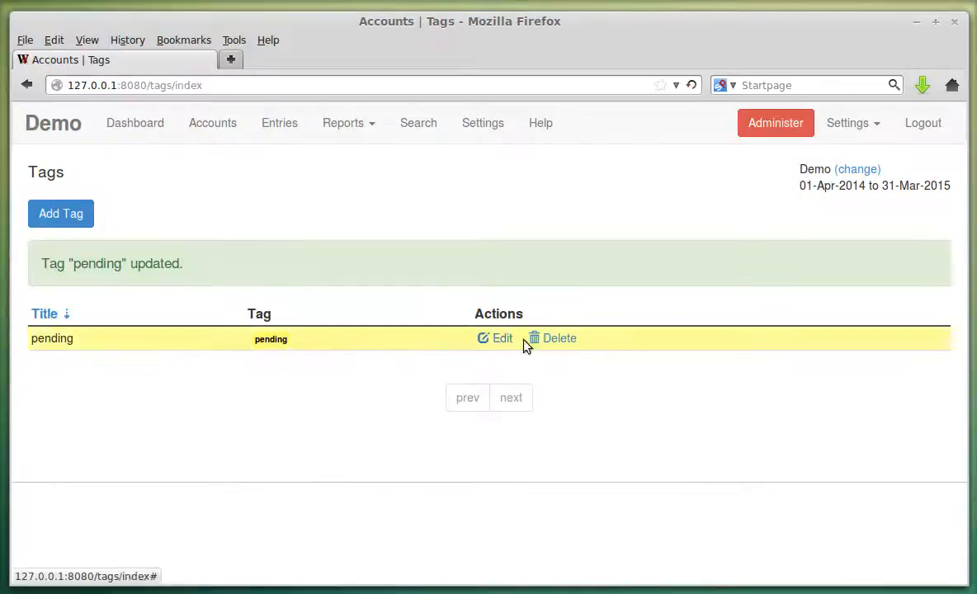
Give receipt entry 2 of 31-May-2014 the pending tag, then return to Settings.
{"action": "left_click", "coordinate": [283, 123]}
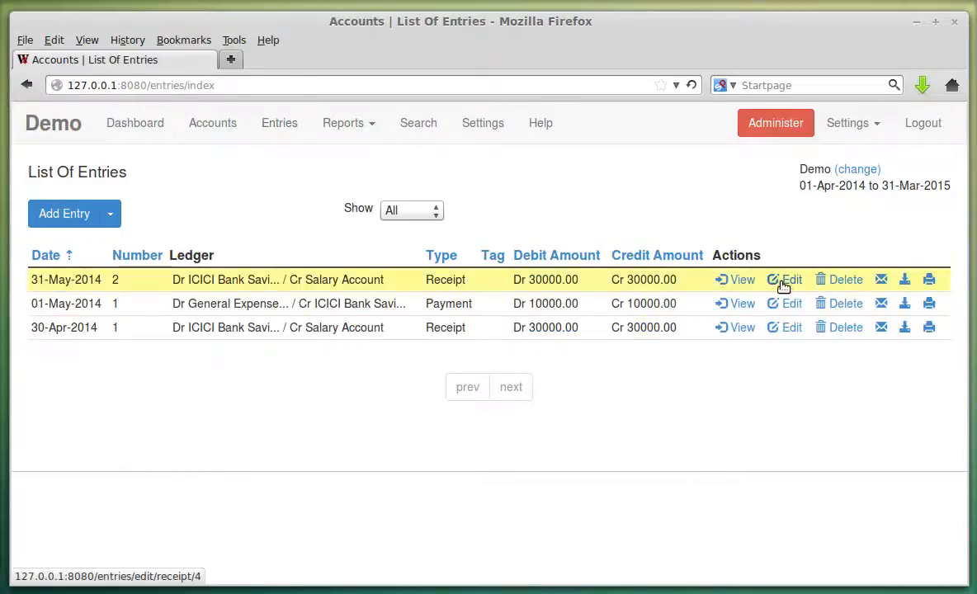
{"action": "left_click", "coordinate": [784, 280]}
{"action": "scroll", "coordinate": [216, 347], "scroll_direction": "down", "scroll_amount": 5}
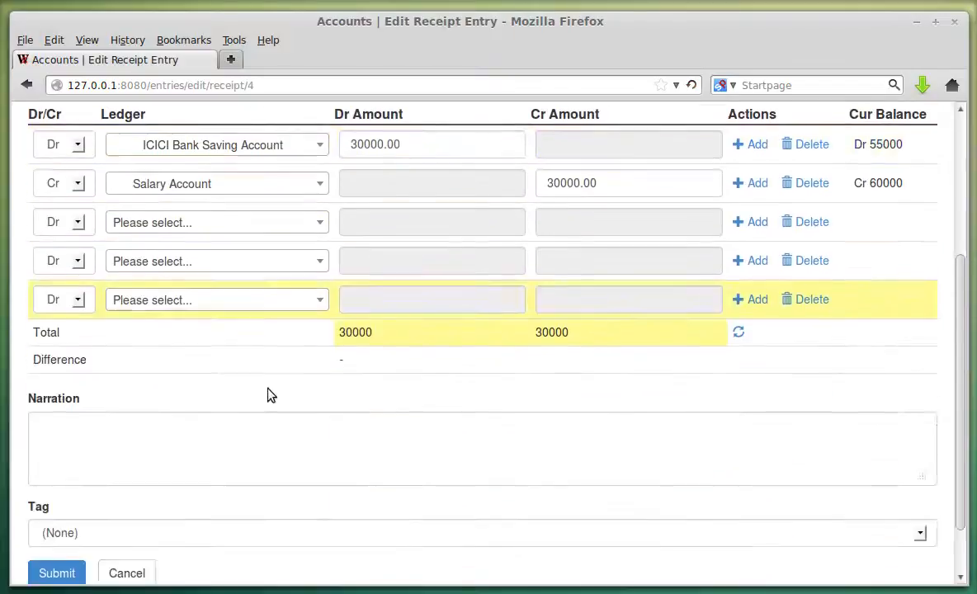
{"action": "left_click", "coordinate": [105, 474]}
{"action": "left_click", "coordinate": [86, 506]}
{"action": "left_click", "coordinate": [66, 513]}
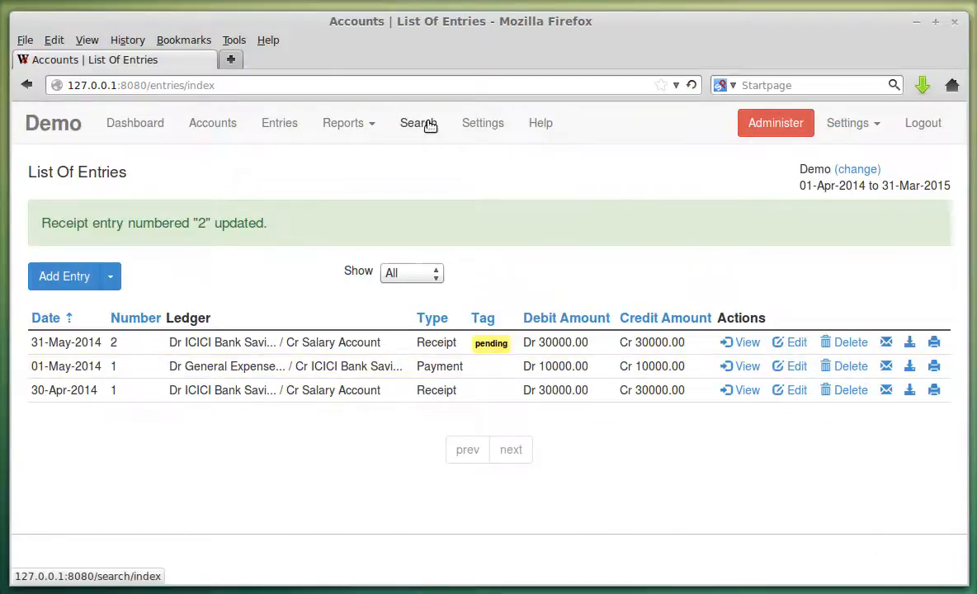
{"action": "left_click", "coordinate": [470, 124]}
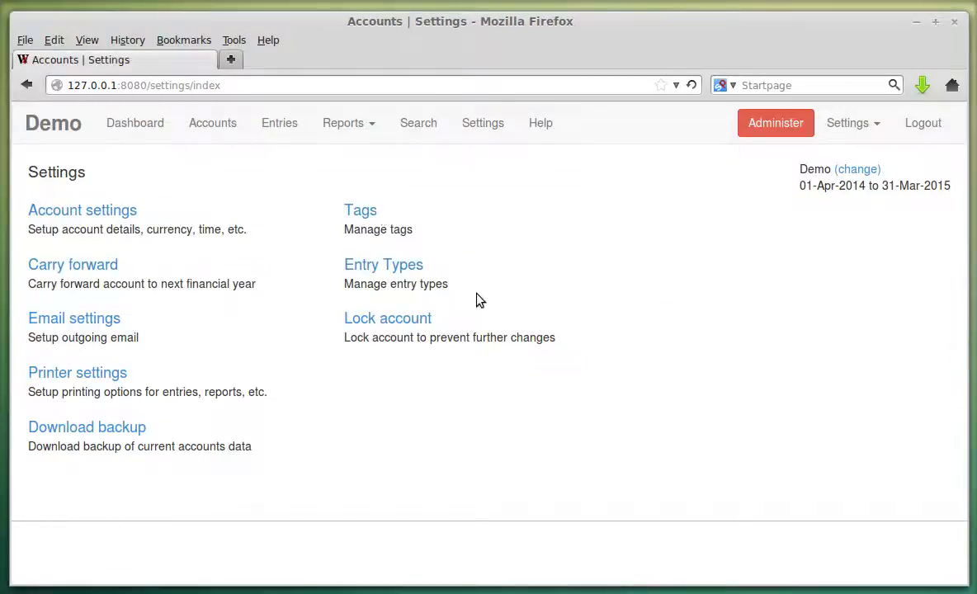
Lock the Demo account and check its locked status on the dashboard.
{"action": "left_click", "coordinate": [415, 320]}
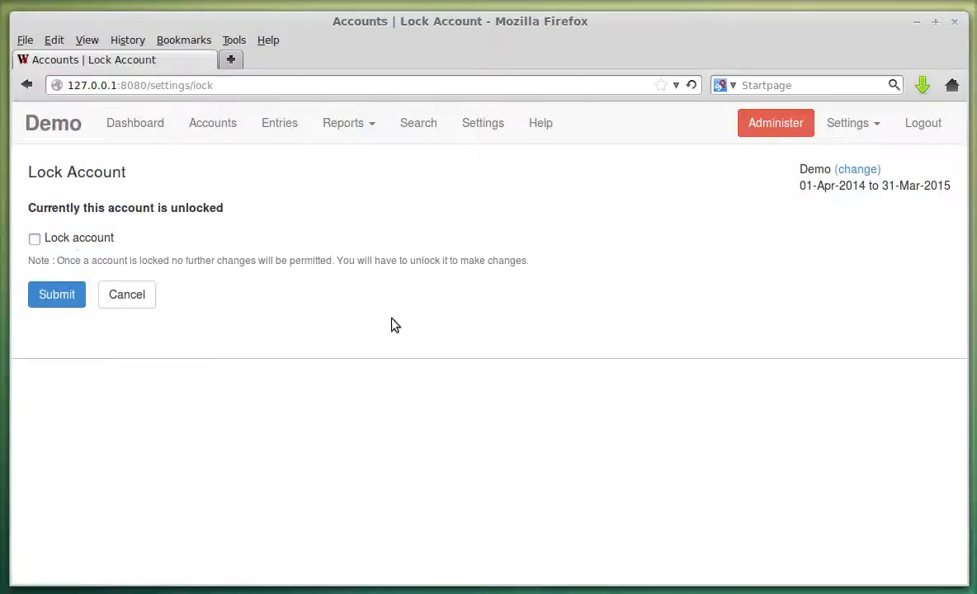
{"action": "left_click", "coordinate": [61, 241]}
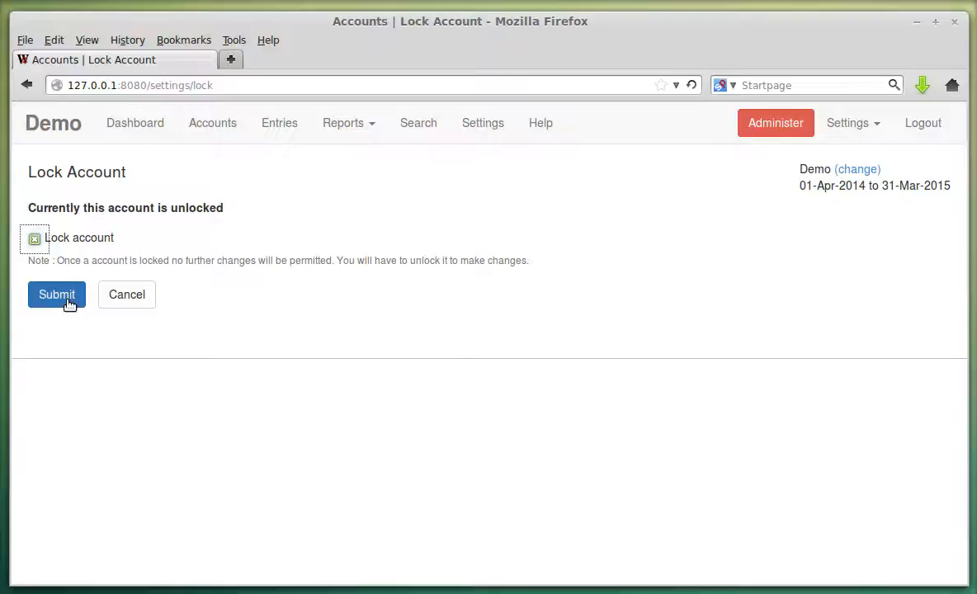
{"action": "left_click", "coordinate": [70, 304]}
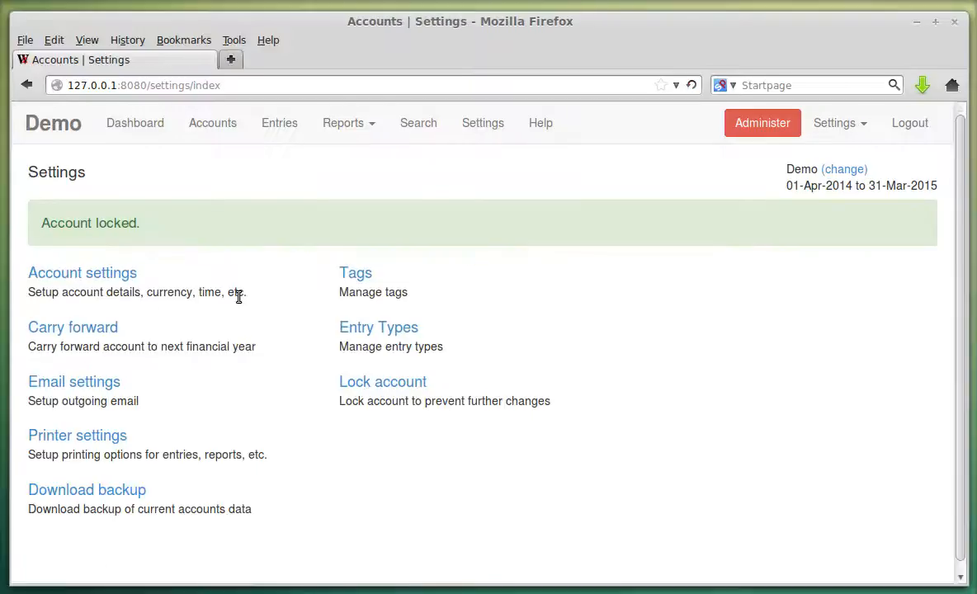
{"action": "left_click", "coordinate": [136, 123]}
{"action": "left_click_drag", "start_coordinate": [65, 377], "coordinate": [193, 376]}
{"action": "left_click", "coordinate": [193, 376]}
While locked, try to delete the 31-May-2014 receipt entry and add a new receipt.
{"action": "left_click", "coordinate": [279, 130]}
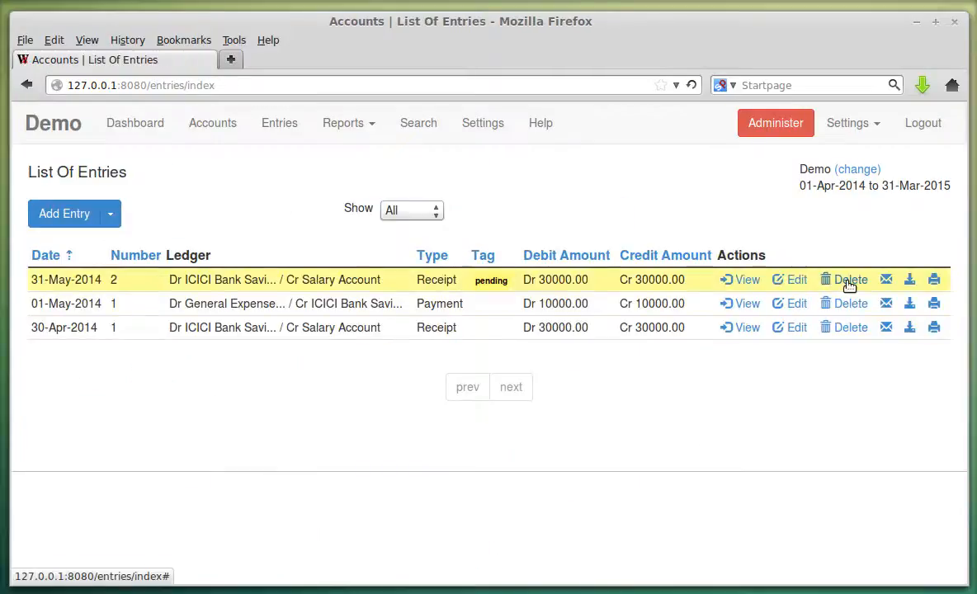
{"action": "left_click", "coordinate": [849, 281]}
{"action": "left_click", "coordinate": [558, 313]}
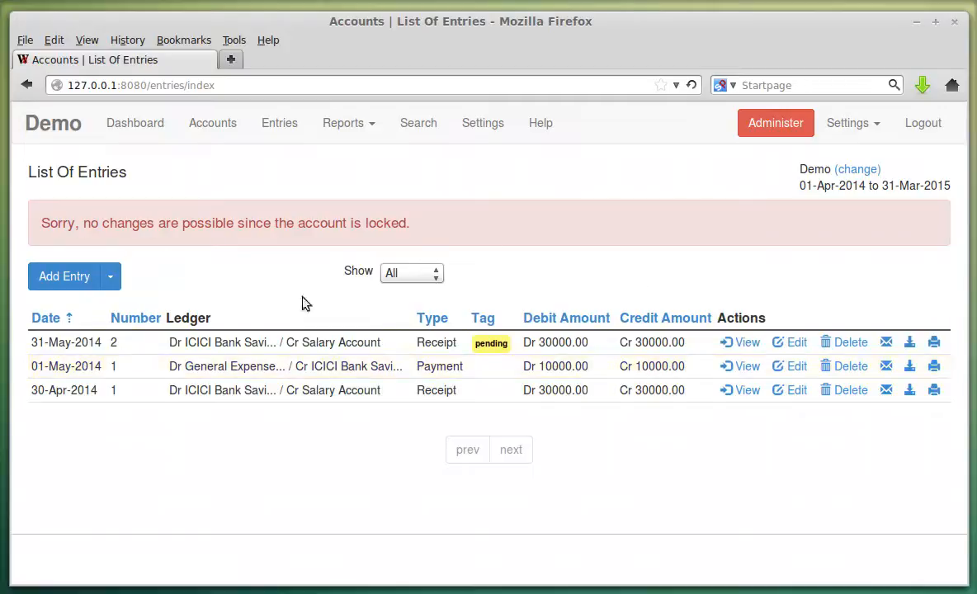
{"action": "left_click", "coordinate": [113, 277]}
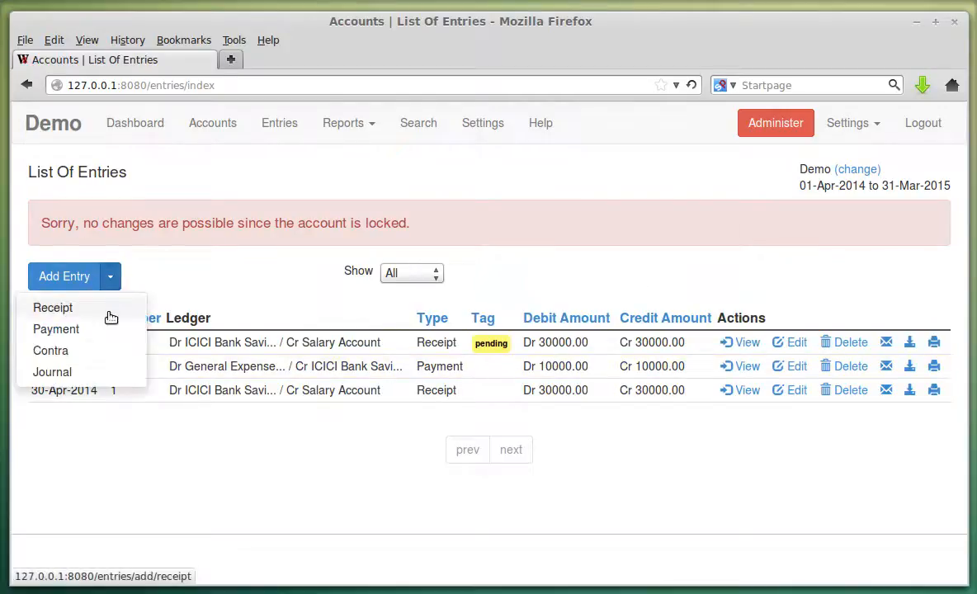
{"action": "left_click", "coordinate": [110, 317]}
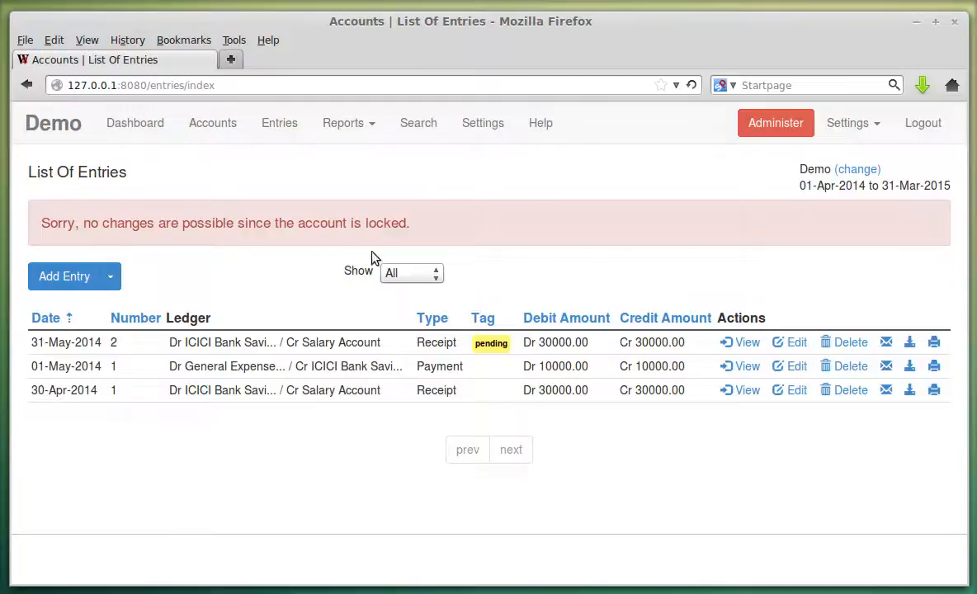
Untick Lock account in Settings and submit to unlock the account.
{"action": "left_click", "coordinate": [476, 122]}
{"action": "left_click", "coordinate": [415, 325]}
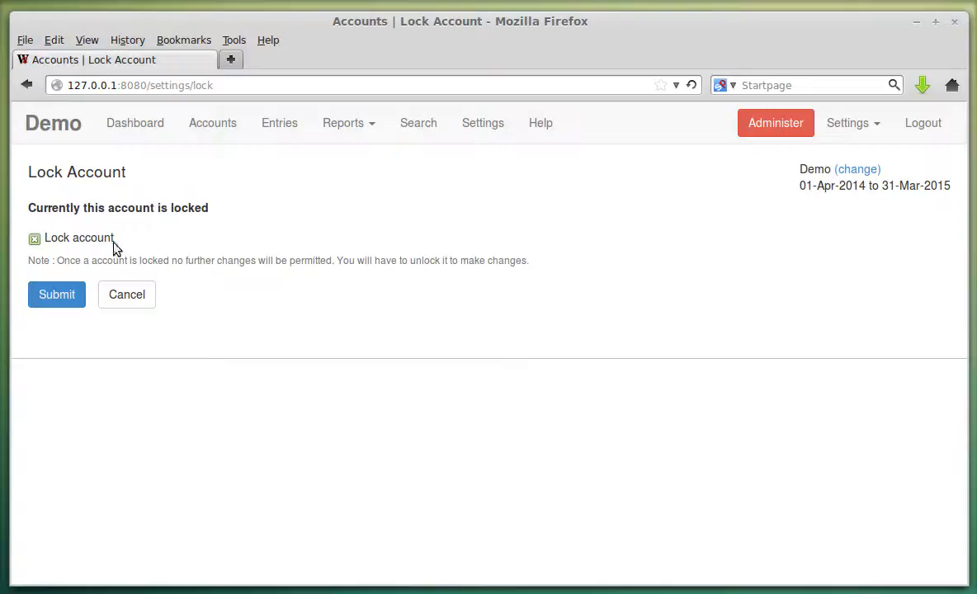
{"action": "left_click", "coordinate": [105, 239]}
{"action": "left_click", "coordinate": [72, 295]}
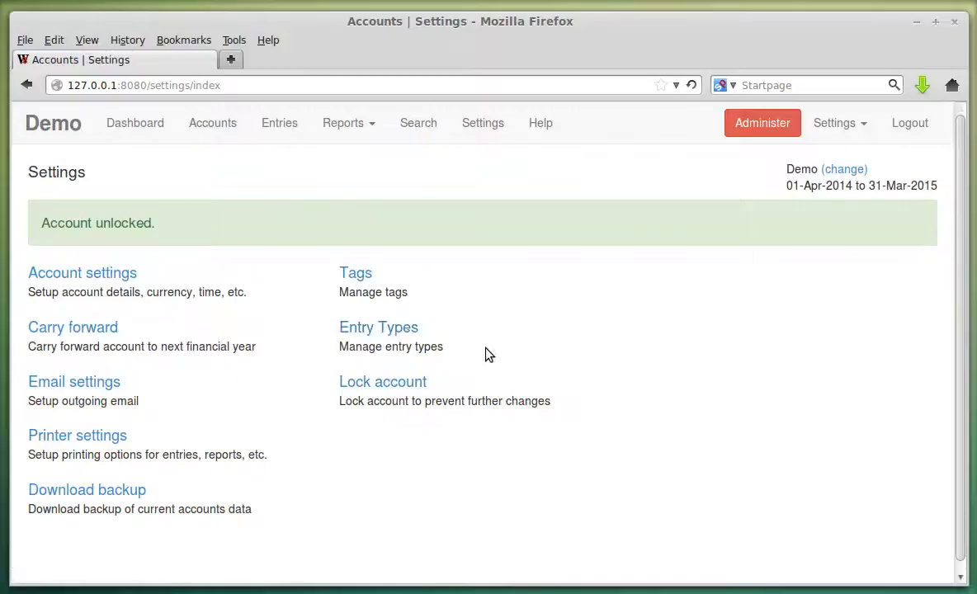
Look over the entry types, the entries list and the kinds of entry available to add.
{"action": "left_click", "coordinate": [395, 328]}
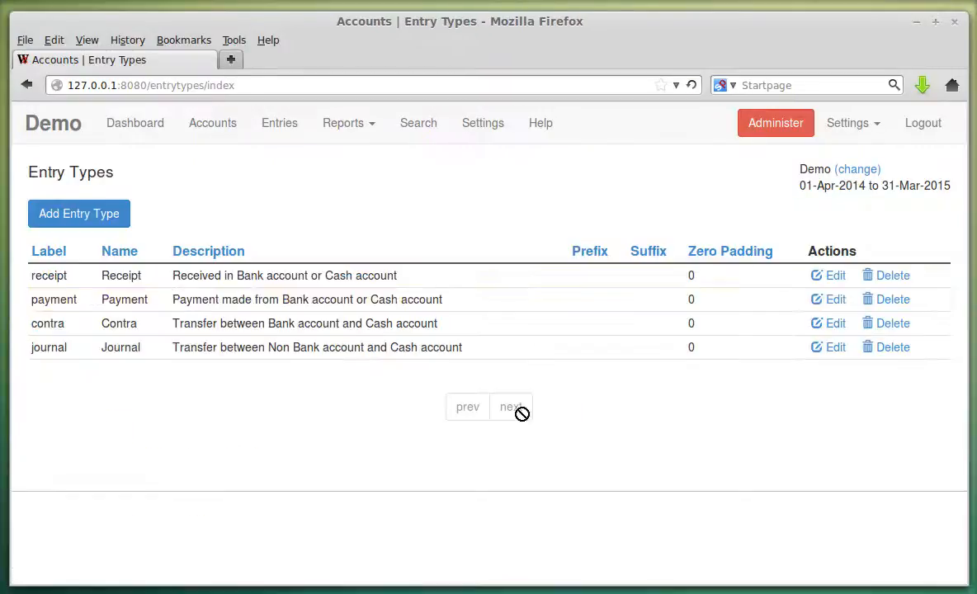
{"action": "left_click", "coordinate": [278, 122]}
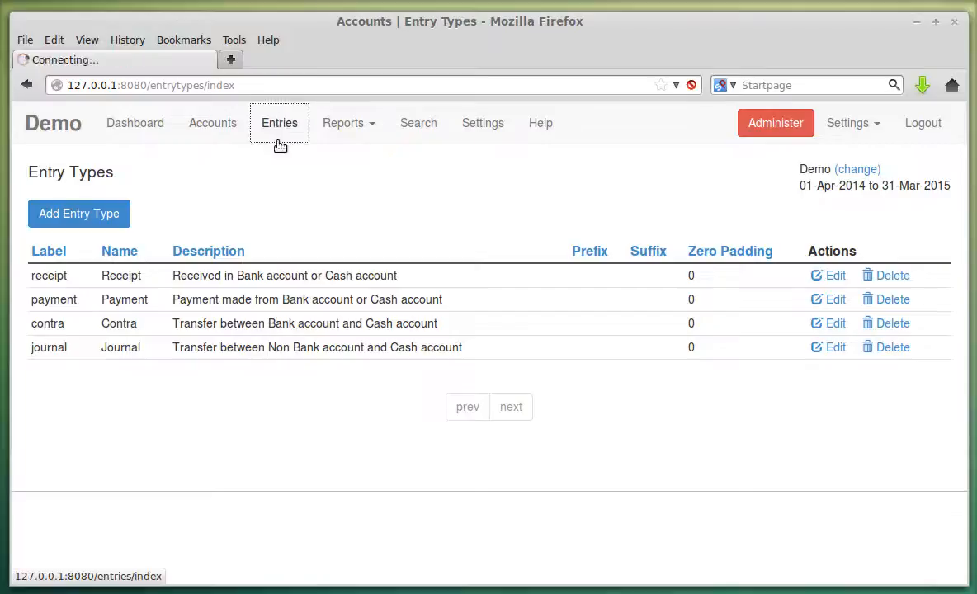
{"action": "left_click", "coordinate": [110, 214]}
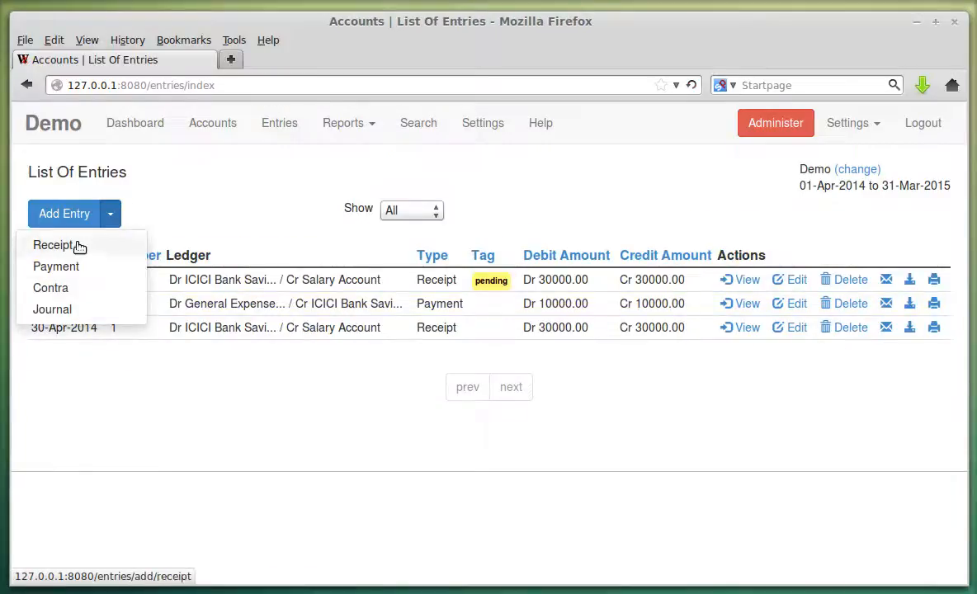
{"action": "left_click", "coordinate": [495, 180]}
{"action": "left_click", "coordinate": [484, 123]}
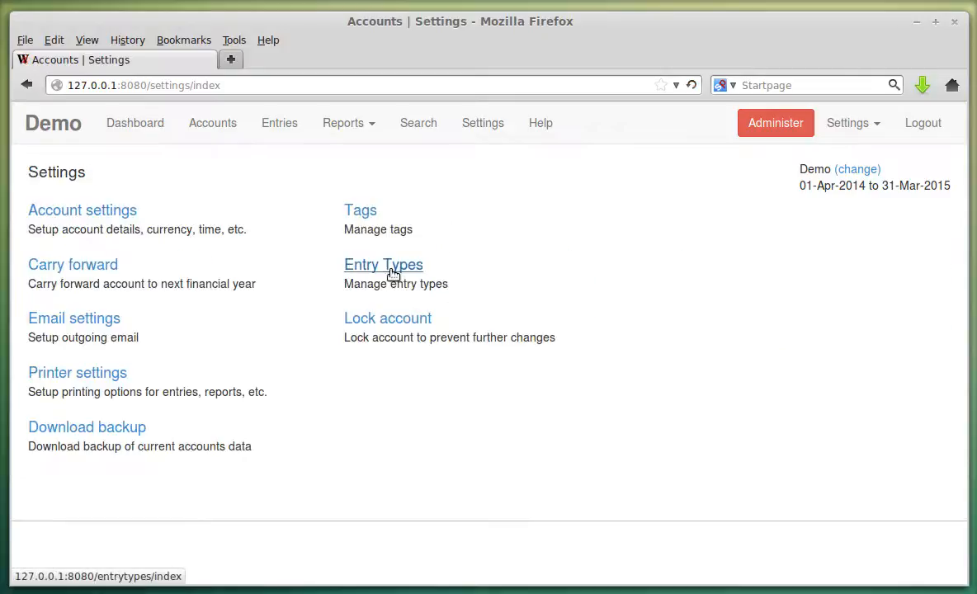
Edit the Receipt entry type, keeping its numbering on Auto.
{"action": "left_click", "coordinate": [393, 273]}
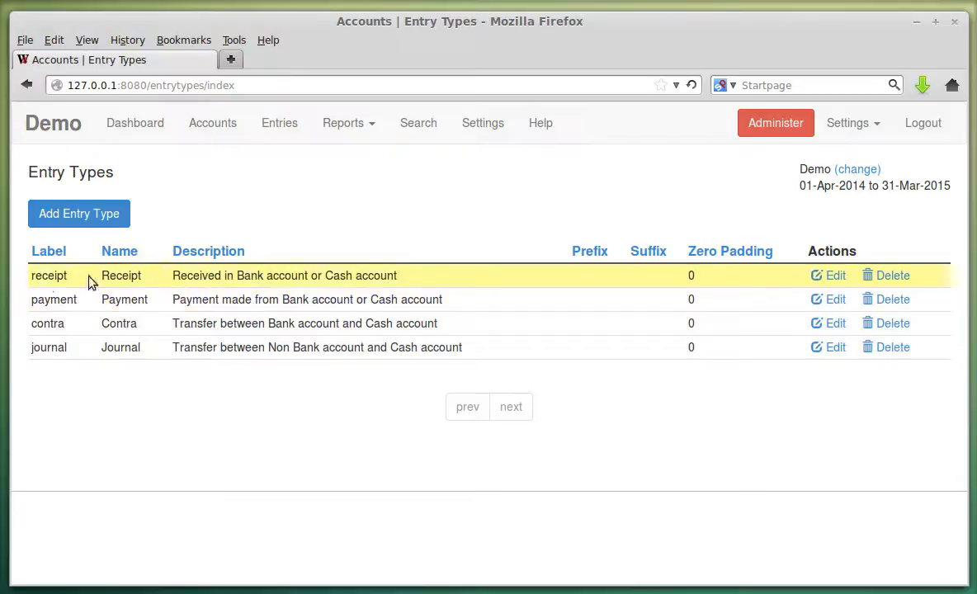
{"action": "left_click", "coordinate": [815, 281]}
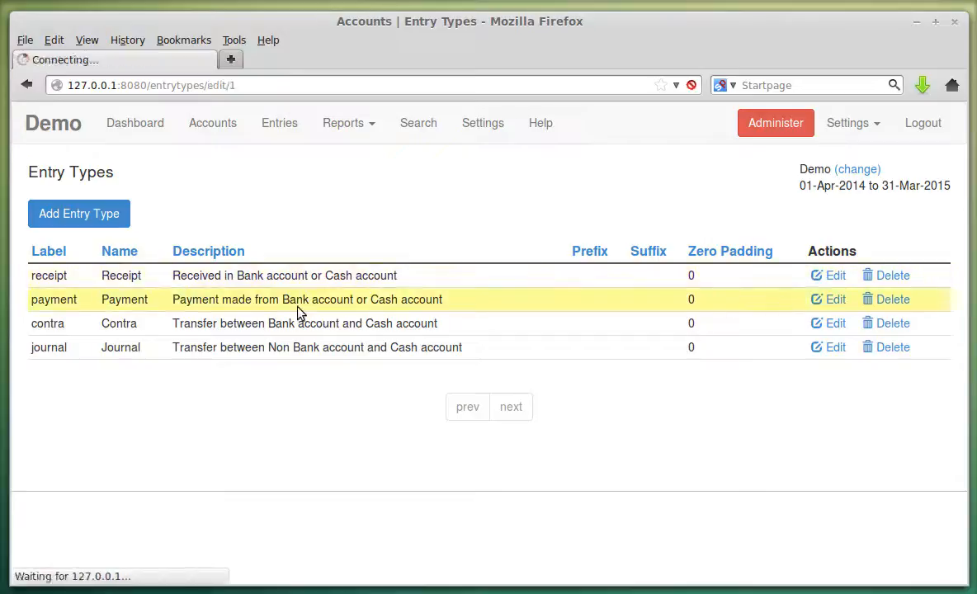
{"action": "scroll", "coordinate": [134, 215], "scroll_direction": "down", "scroll_amount": 1}
{"action": "scroll", "coordinate": [141, 262], "scroll_direction": "down", "scroll_amount": 3}
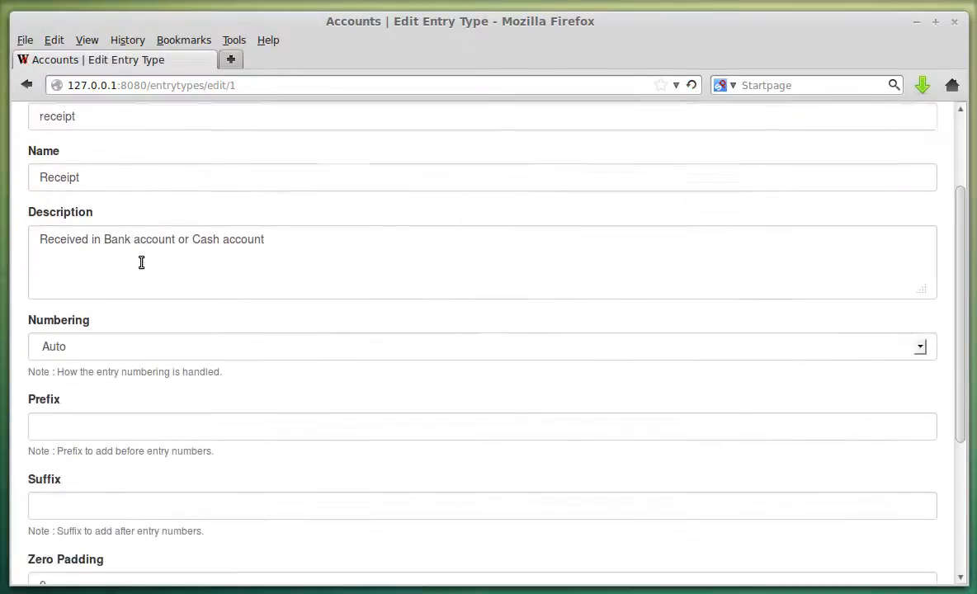
{"action": "left_click", "coordinate": [135, 281]}
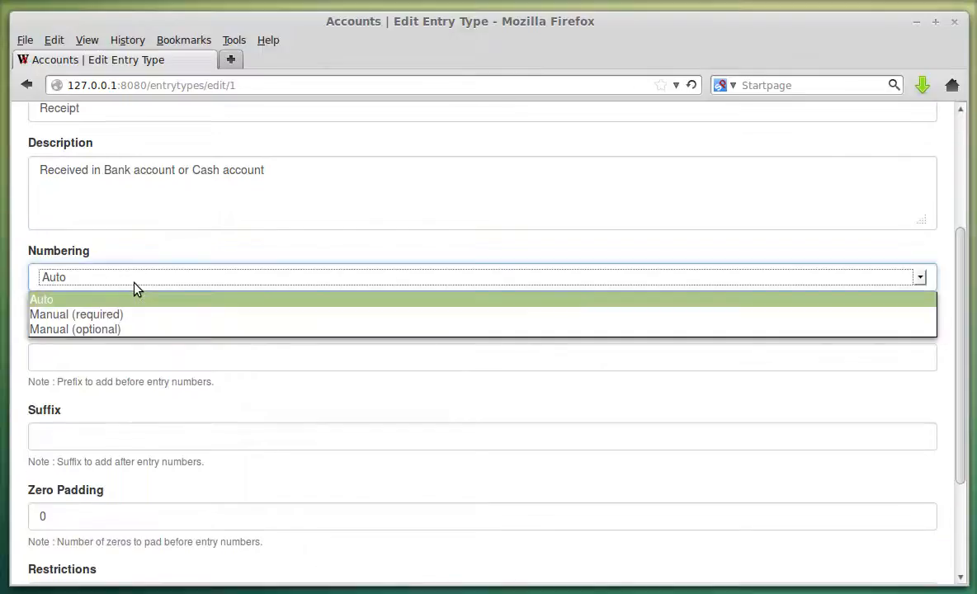
{"action": "left_click", "coordinate": [135, 282]}
{"action": "left_click", "coordinate": [135, 282]}
{"action": "left_click", "coordinate": [211, 266]}
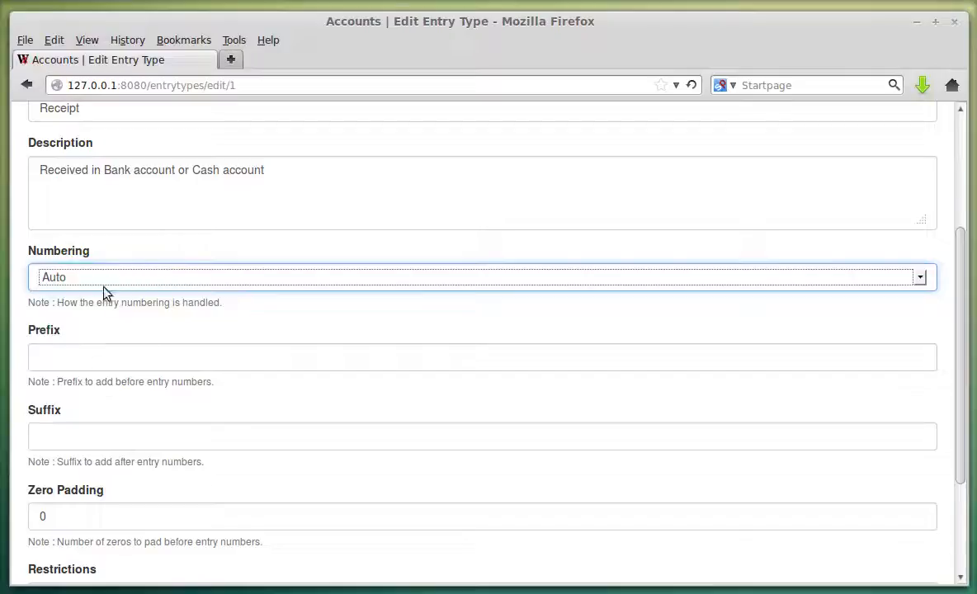
Fill the receipt prefix and suffix with the suggested REC and DEMO.
{"action": "left_click", "coordinate": [84, 358]}
{"action": "left_click", "coordinate": [83, 361]}
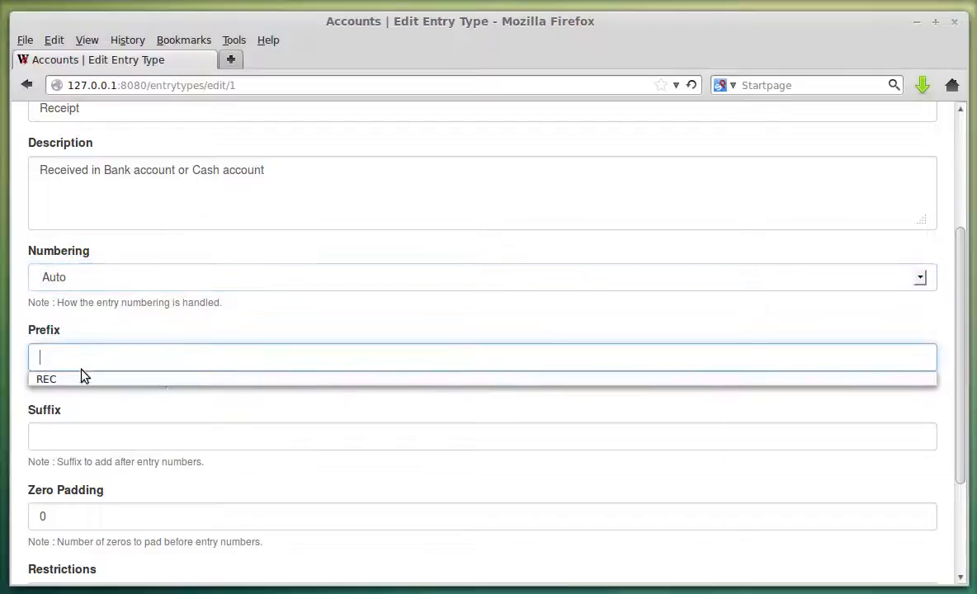
{"action": "left_click", "coordinate": [80, 381]}
{"action": "left_click", "coordinate": [82, 437]}
{"action": "left_click", "coordinate": [83, 438]}
{"action": "left_click", "coordinate": [83, 458]}
{"action": "scroll", "coordinate": [148, 210], "scroll_direction": "up", "scroll_amount": 3}
{"action": "scroll", "coordinate": [153, 350], "scroll_direction": "down", "scroll_amount": 6}
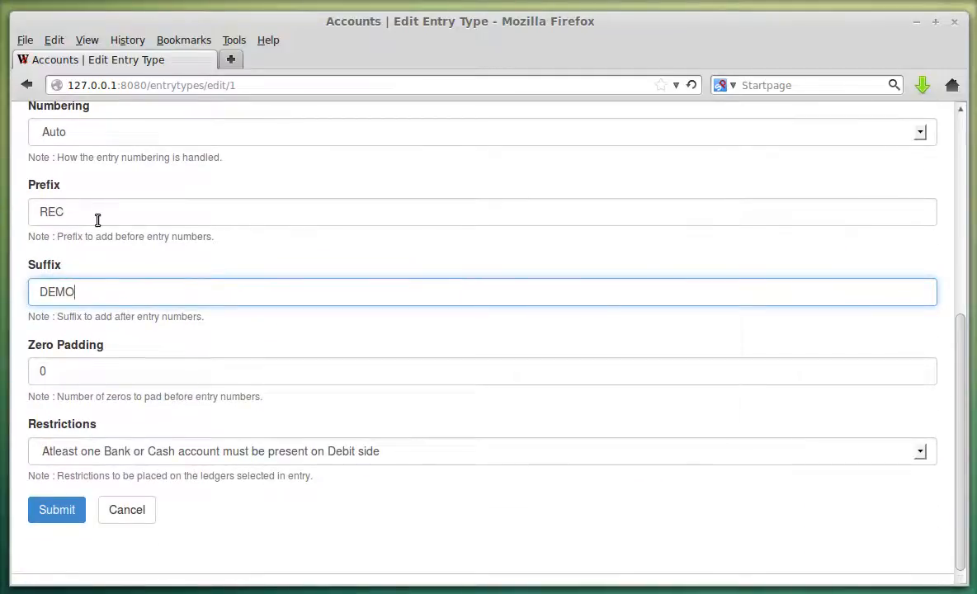
Replace them with prefix PRE, suffix SUF and zero padding 2, save, and check receipt numbers in Entries.
{"action": "left_click_drag", "start_coordinate": [34, 211], "coordinate": [65, 212]}
{"action": "type", "text": "PRE"}
{"action": "key", "text": "Tab"}
{"action": "type", "text": "S"}
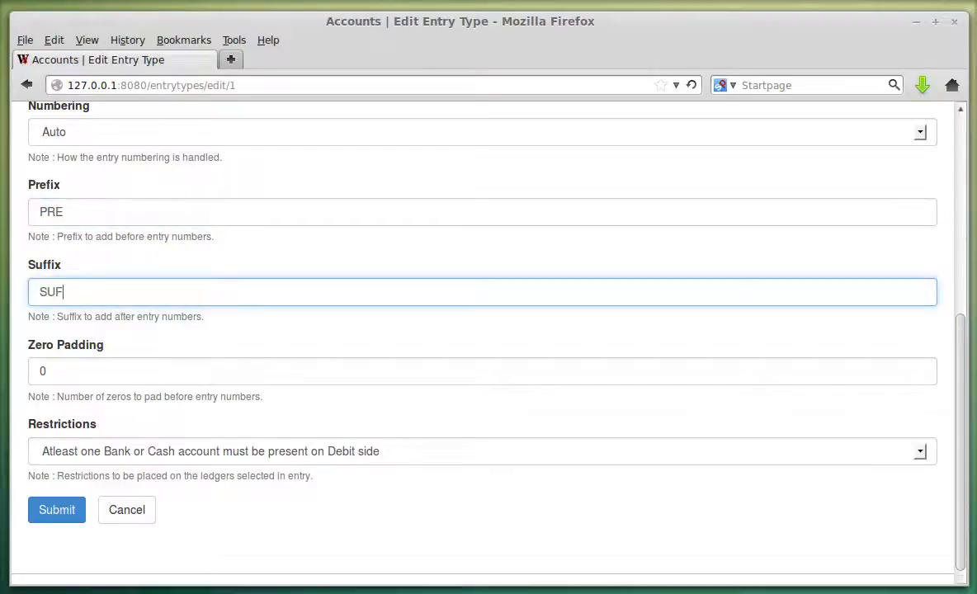
{"action": "type", "text": "UF"}
{"action": "key", "text": "Tab"}
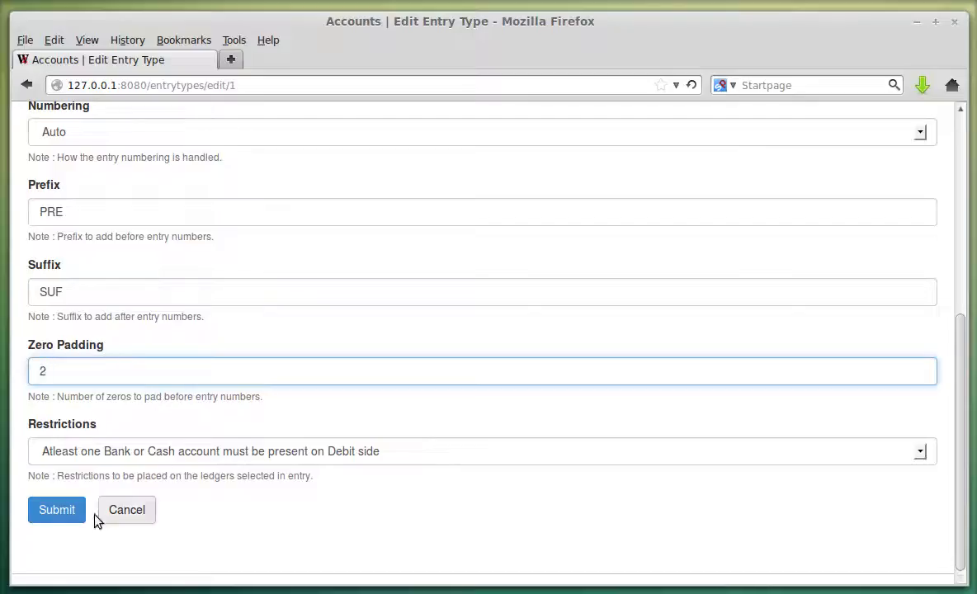
{"action": "type", "text": "2"}
{"action": "left_click", "coordinate": [57, 510]}
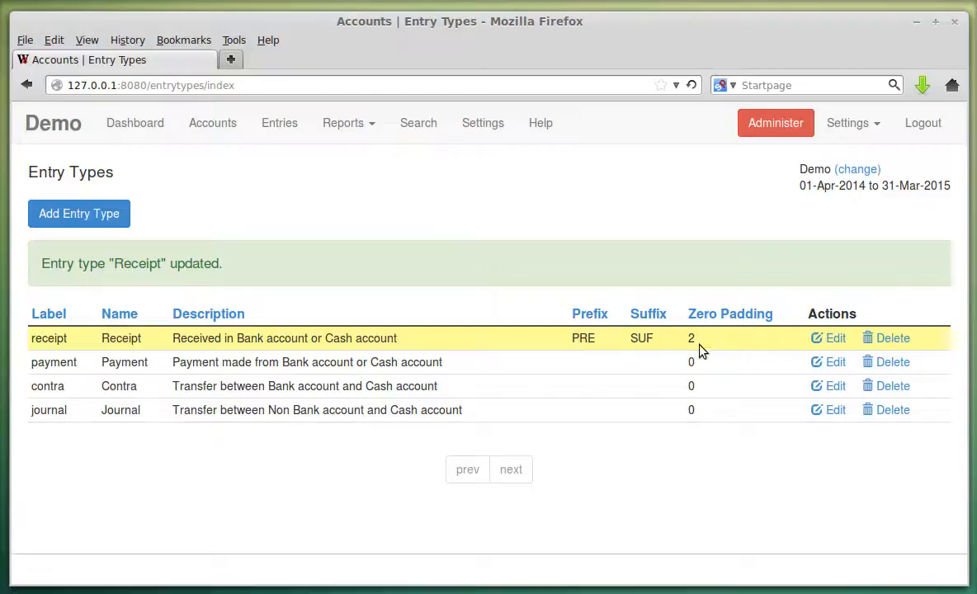
{"action": "left_click", "coordinate": [282, 128]}
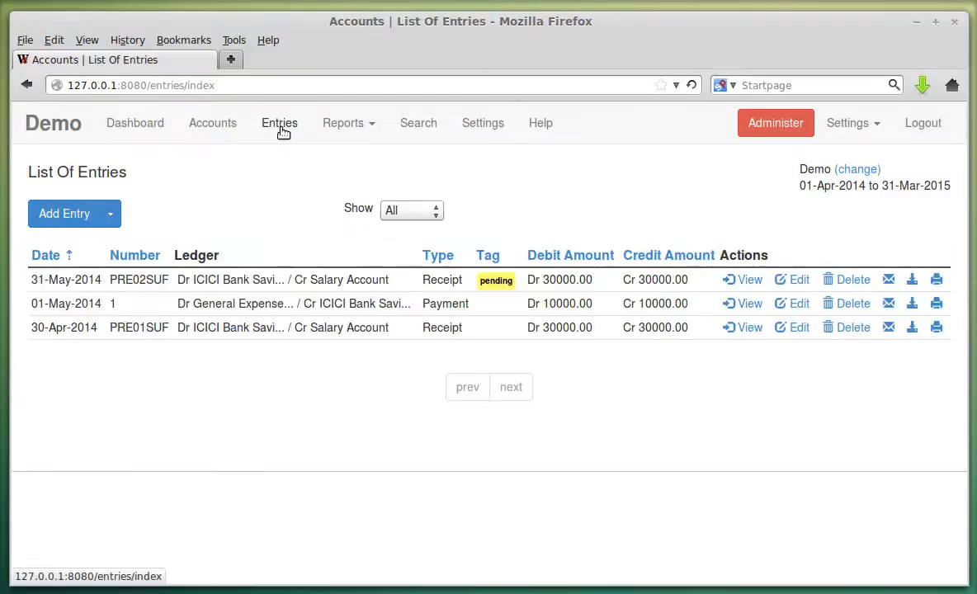
{"action": "left_click_drag", "start_coordinate": [111, 281], "coordinate": [144, 283]}
Open the 31-May-2014 receipt to see PRE and SUF around its number, then cancel.
{"action": "left_click", "coordinate": [143, 330]}
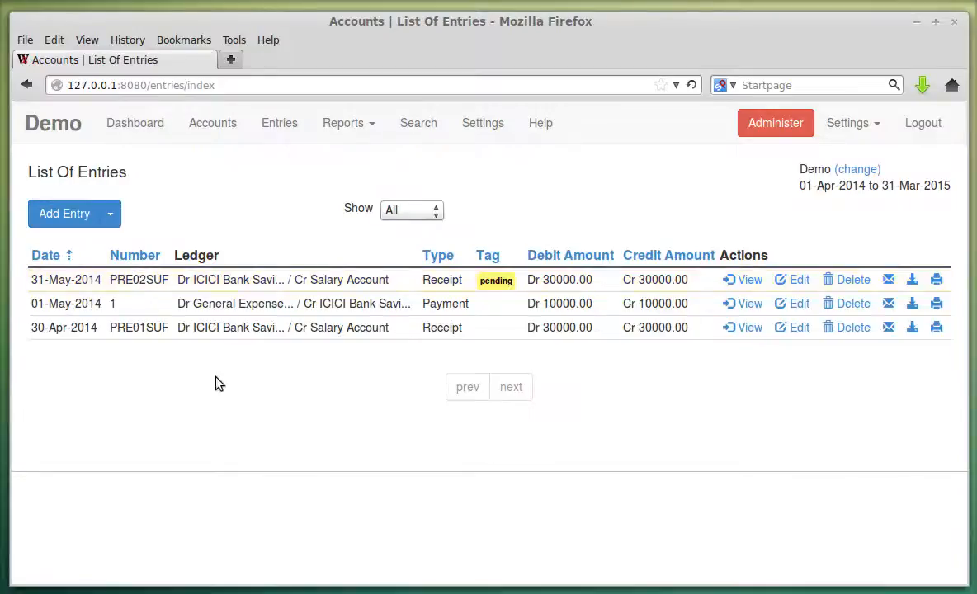
{"action": "left_click", "coordinate": [798, 280]}
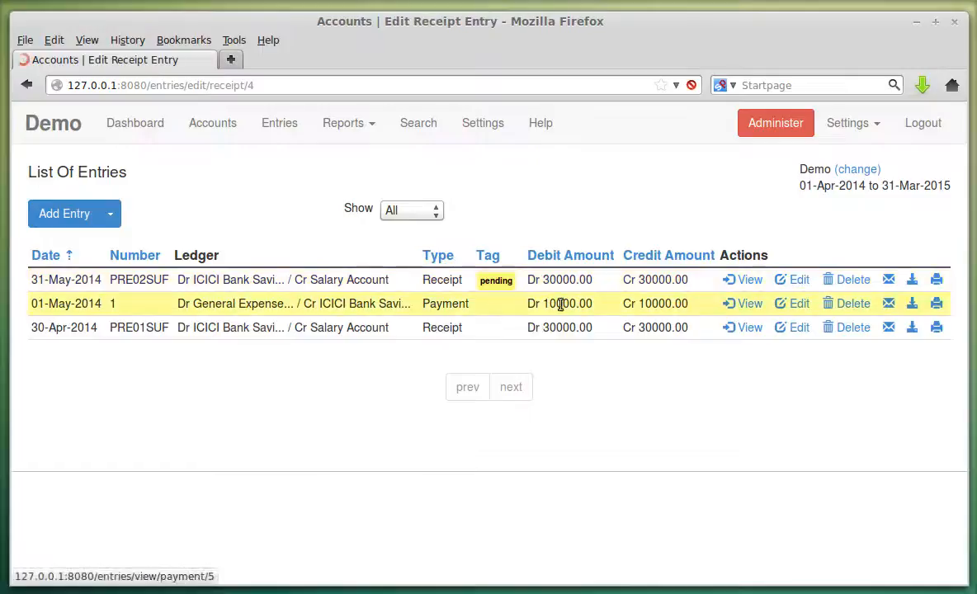
{"action": "left_click_drag", "start_coordinate": [47, 236], "coordinate": [60, 234]}
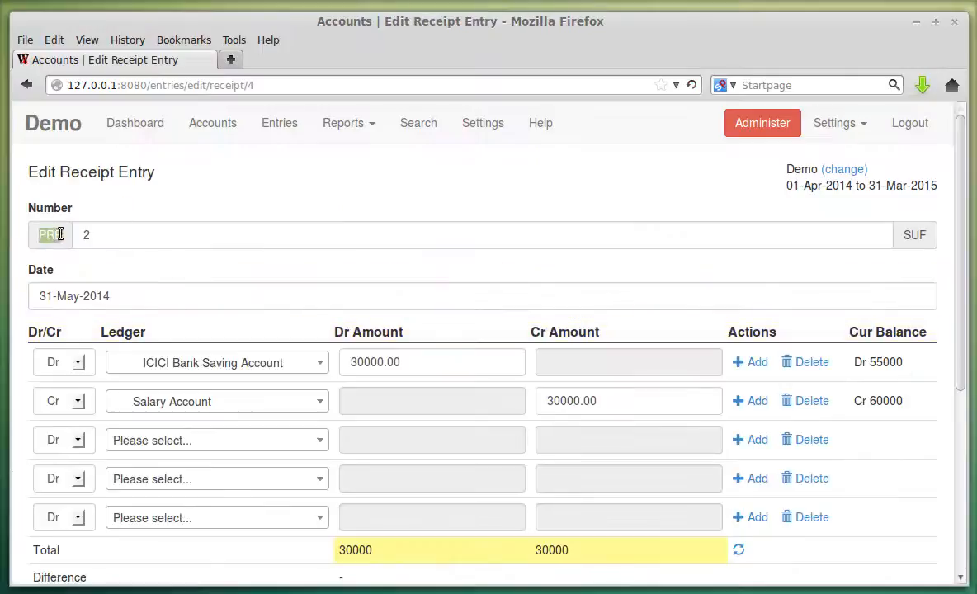
{"action": "double_click", "coordinate": [909, 234]}
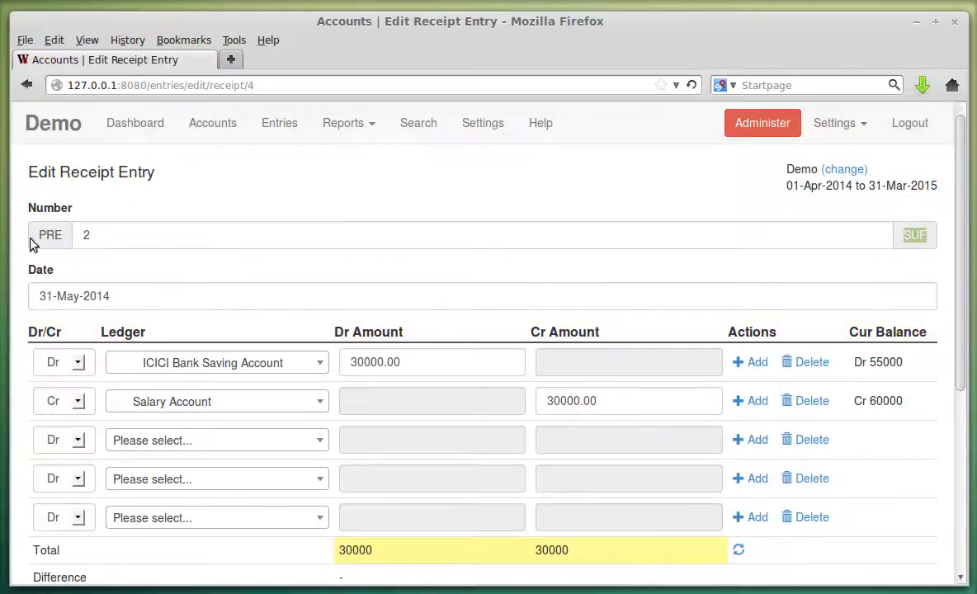
{"action": "scroll", "coordinate": [196, 400], "scroll_direction": "down", "scroll_amount": 6}
{"action": "left_click", "coordinate": [149, 506]}
Start a new receipt entry showing the PRE/SUF number, then return to Settings.
{"action": "left_click", "coordinate": [113, 216]}
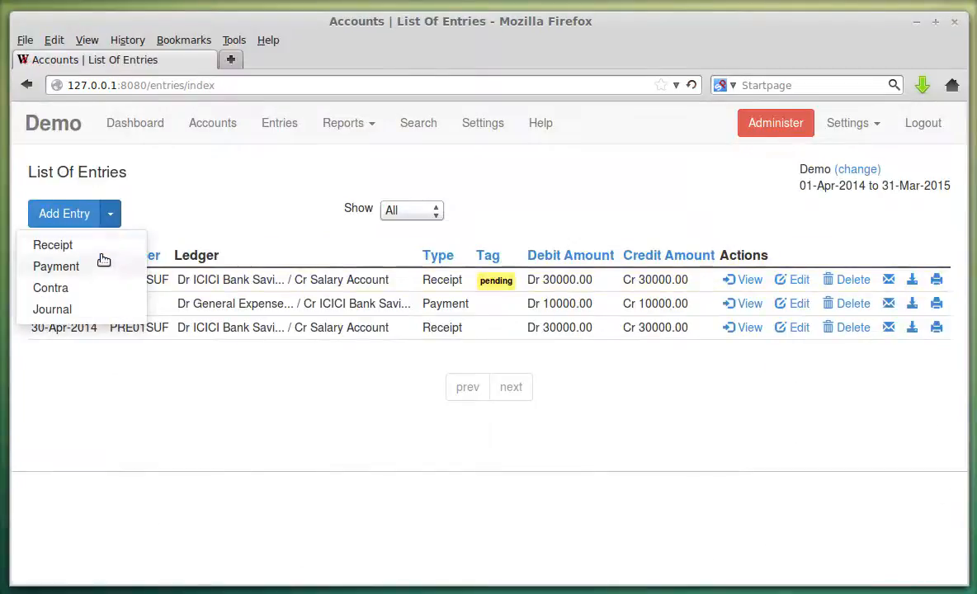
{"action": "left_click", "coordinate": [97, 250]}
{"action": "double_click", "coordinate": [48, 235]}
{"action": "double_click", "coordinate": [912, 234]}
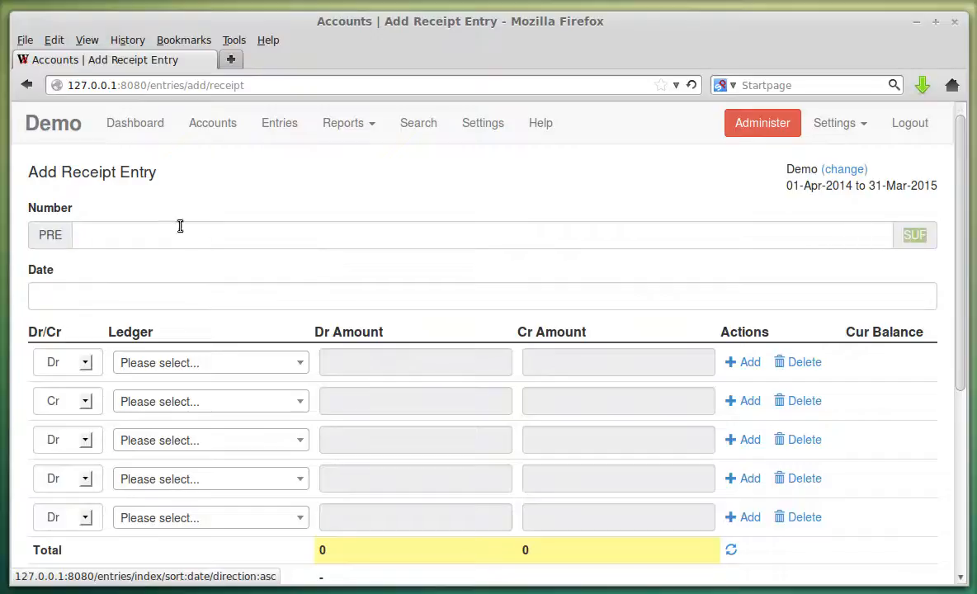
{"action": "left_click", "coordinate": [332, 124]}
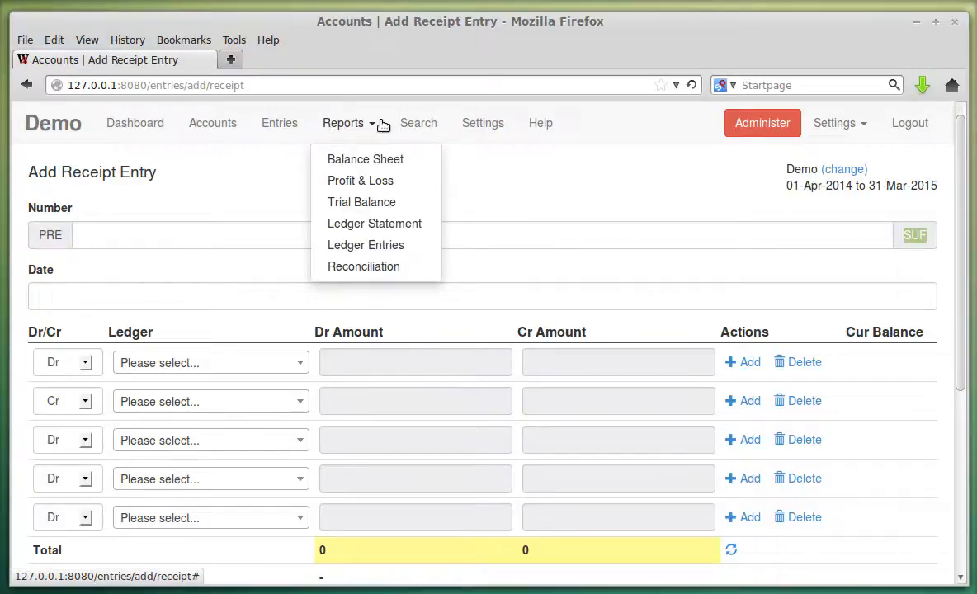
{"action": "left_click", "coordinate": [479, 124]}
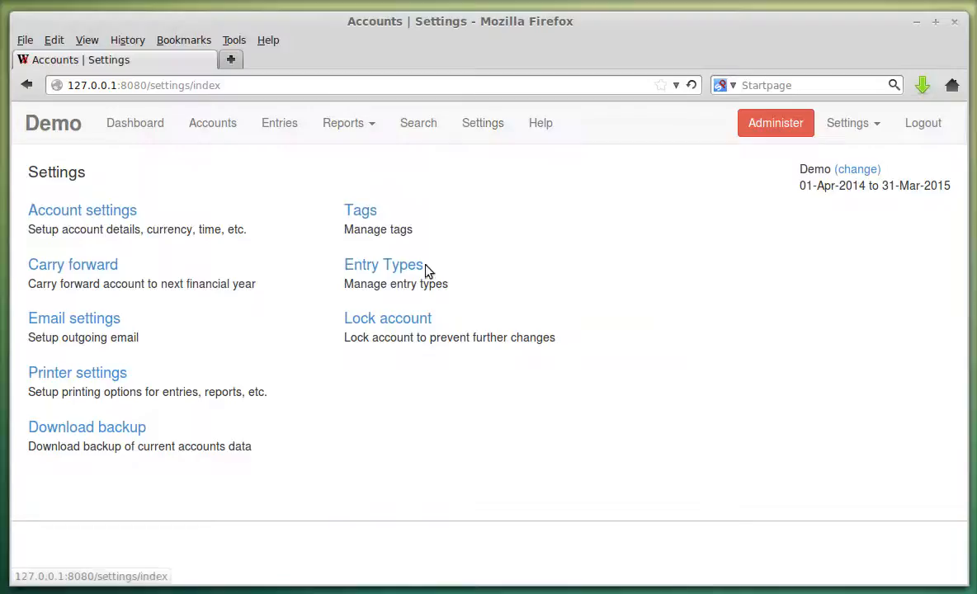
Edit the Receipt entry type and delete the SUF suffix and PRE prefix.
{"action": "left_click", "coordinate": [416, 266]}
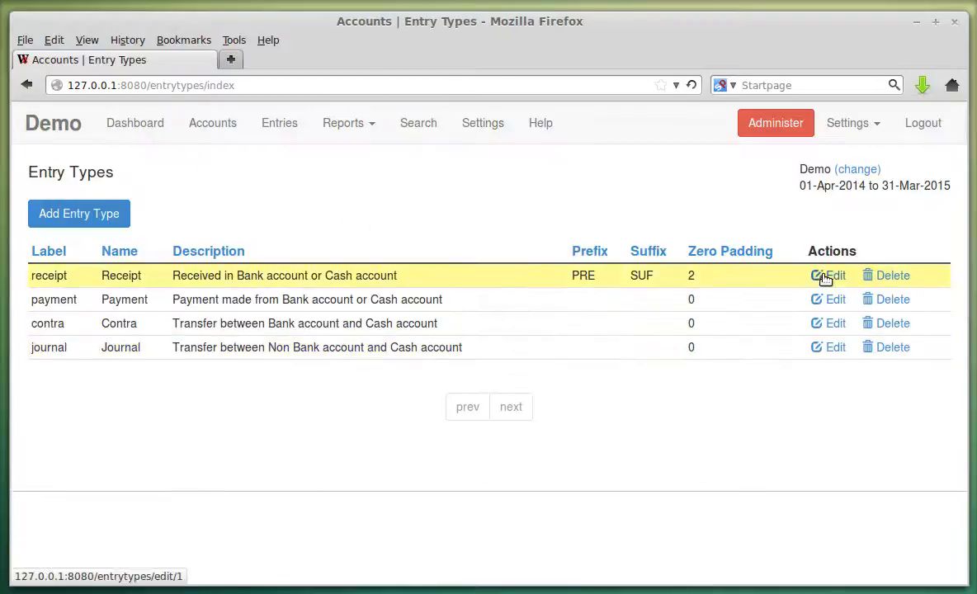
{"action": "left_click", "coordinate": [825, 279]}
{"action": "scroll", "coordinate": [108, 426], "scroll_direction": "down", "scroll_amount": 4}
{"action": "key", "text": "ctrl+a"}
{"action": "key", "text": "BackSpace"}
{"action": "key", "text": "shift+Tab"}
{"action": "key", "text": "BackSpace"}
{"action": "key", "text": "Tab"}
{"action": "key", "text": "Tab"}
Set zero padding to 0, save, and view the plainly numbered receipts in Entries.
{"action": "scroll", "coordinate": [150, 364], "scroll_direction": "down", "scroll_amount": 4}
{"action": "left_click", "coordinate": [131, 370]}
{"action": "type", "text": "0"}
{"action": "key", "text": "Tab"}
{"action": "left_click", "coordinate": [64, 512]}
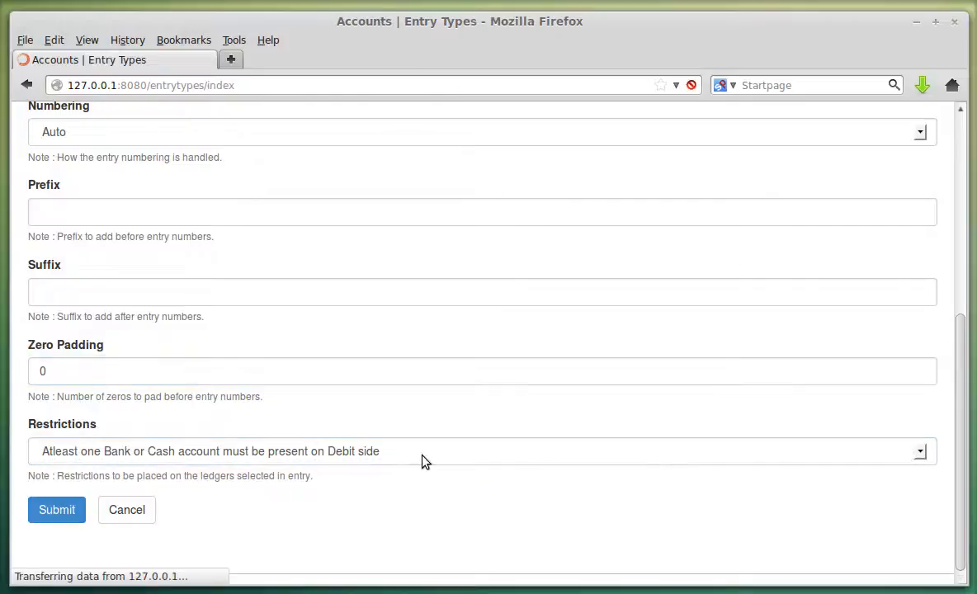
{"action": "left_click", "coordinate": [263, 130]}
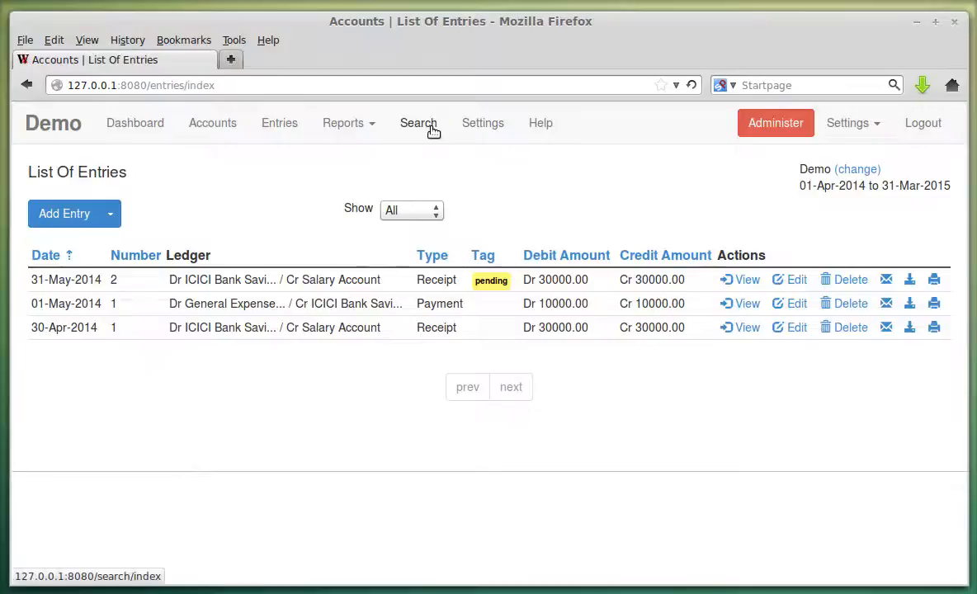
{"action": "left_click", "coordinate": [487, 124]}
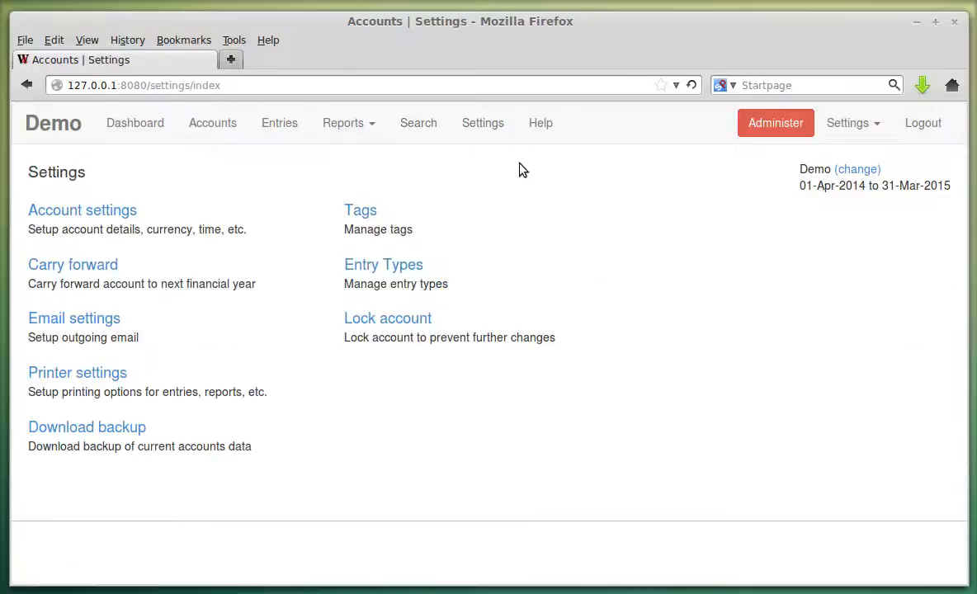
{"action": "left_click", "coordinate": [407, 266]}
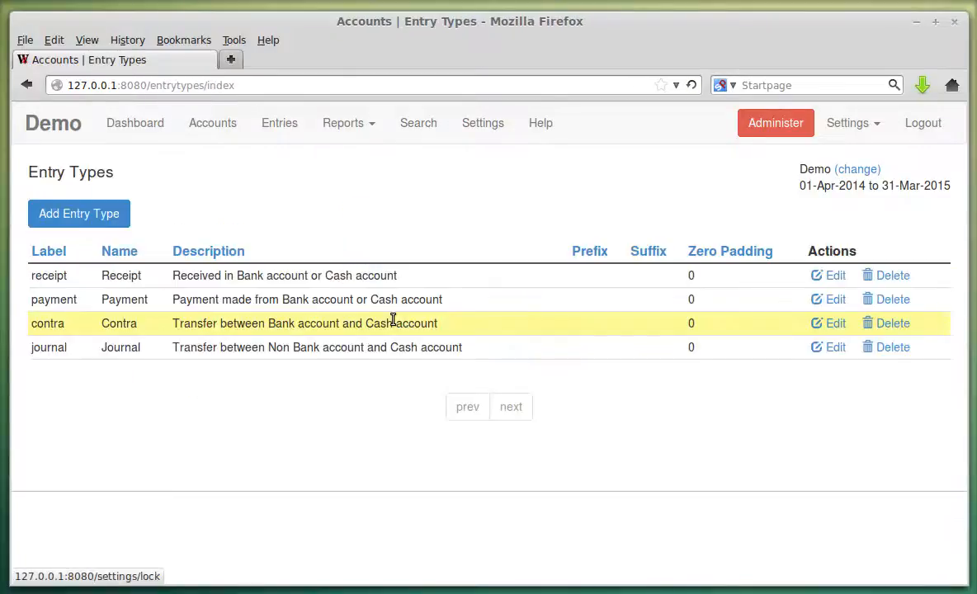
{"action": "left_click", "coordinate": [831, 278]}
{"action": "scroll", "coordinate": [340, 299], "scroll_direction": "down", "scroll_amount": 5}
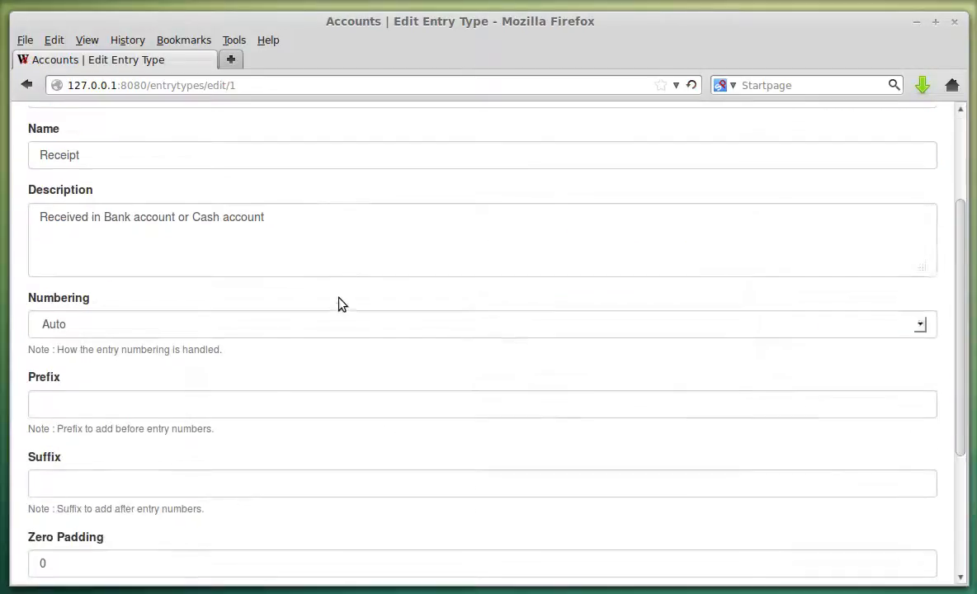
{"action": "scroll", "coordinate": [339, 298], "scroll_direction": "down", "scroll_amount": 2}
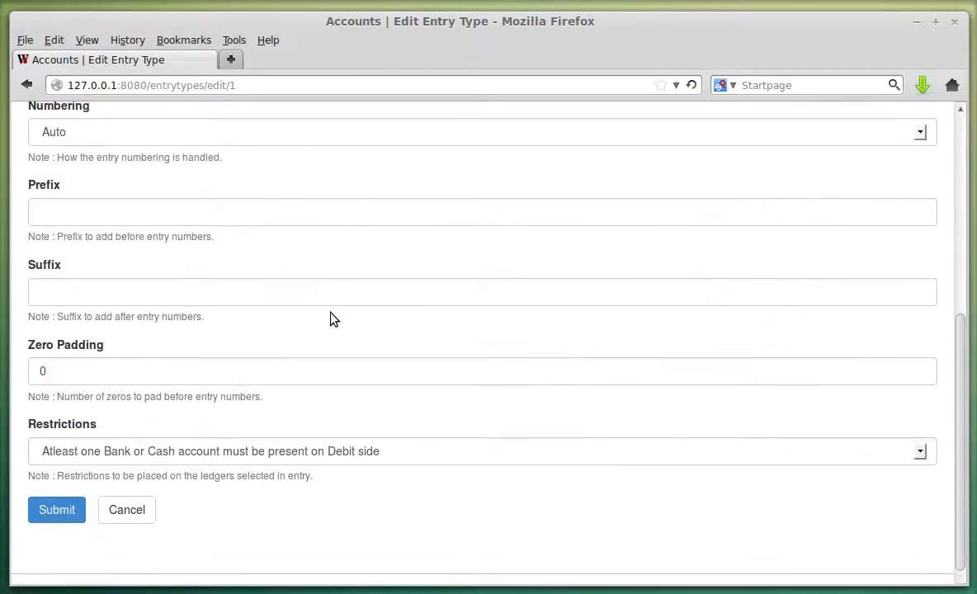
{"action": "left_click", "coordinate": [230, 454]}
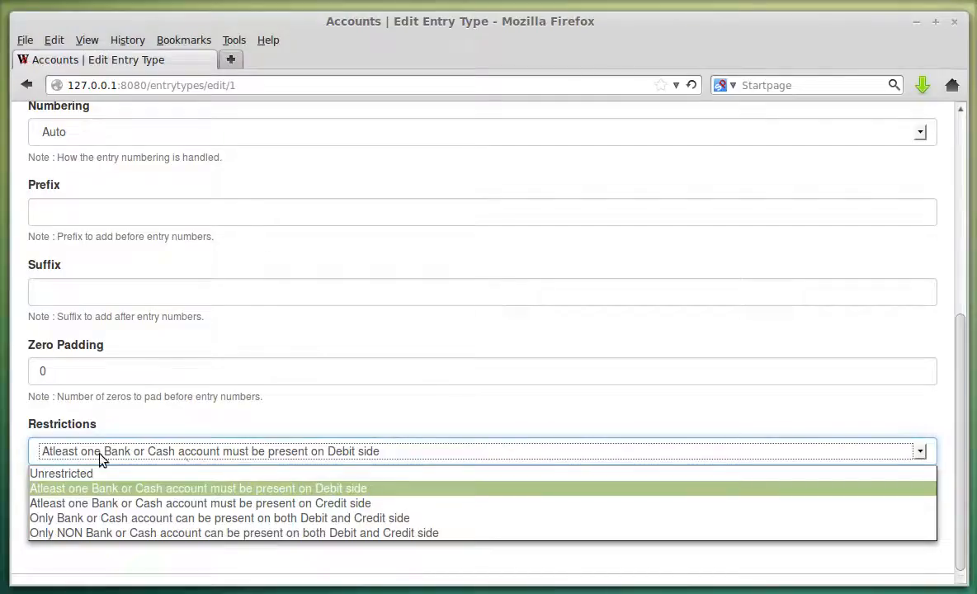
{"action": "left_click", "coordinate": [390, 491]}
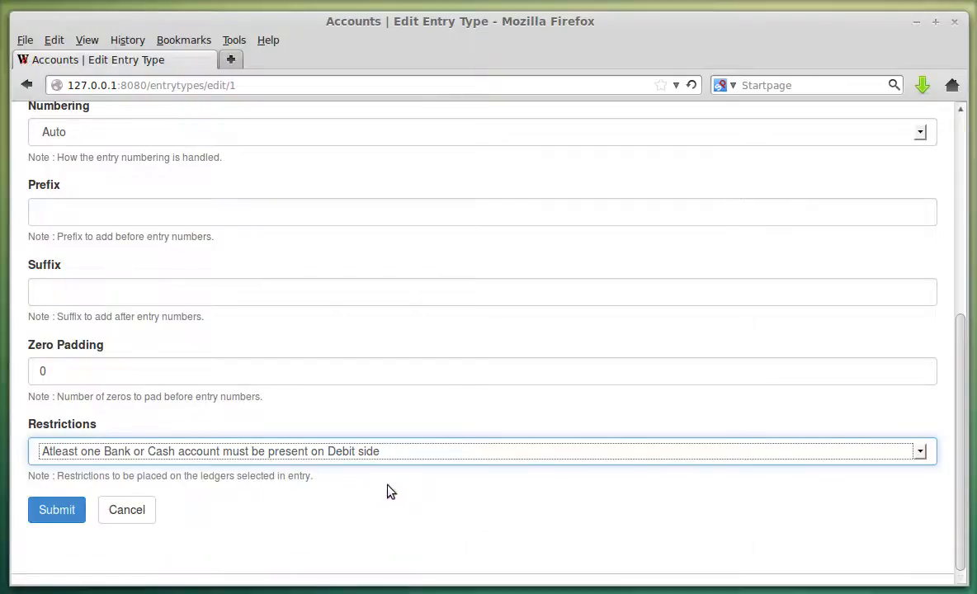
{"action": "left_click", "coordinate": [156, 507]}
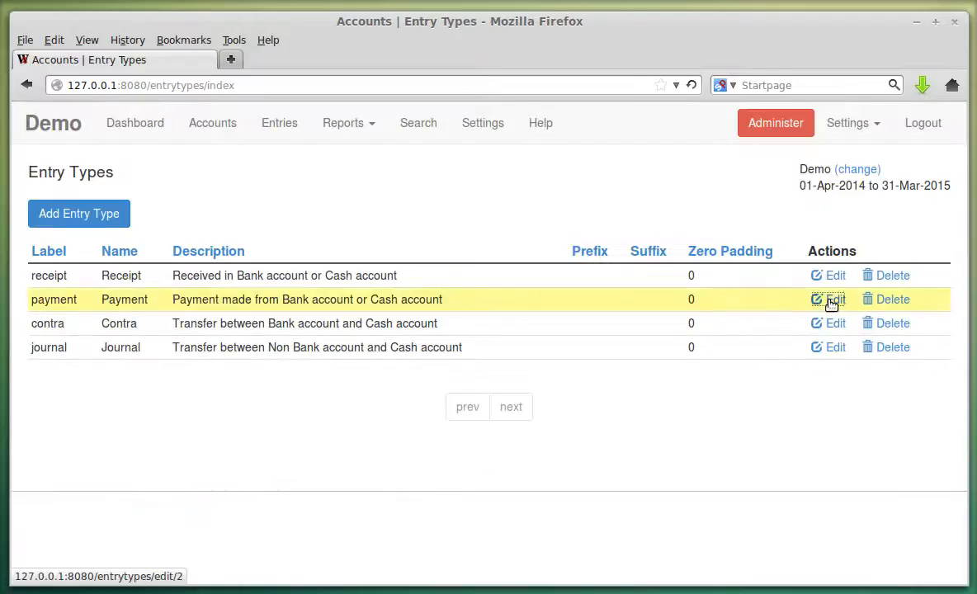
Inspect the Payment and Contra entry types' restrictions without saving, then open Journal's edit form.
{"action": "left_click", "coordinate": [828, 298]}
{"action": "scroll", "coordinate": [539, 376], "scroll_direction": "down", "scroll_amount": 6}
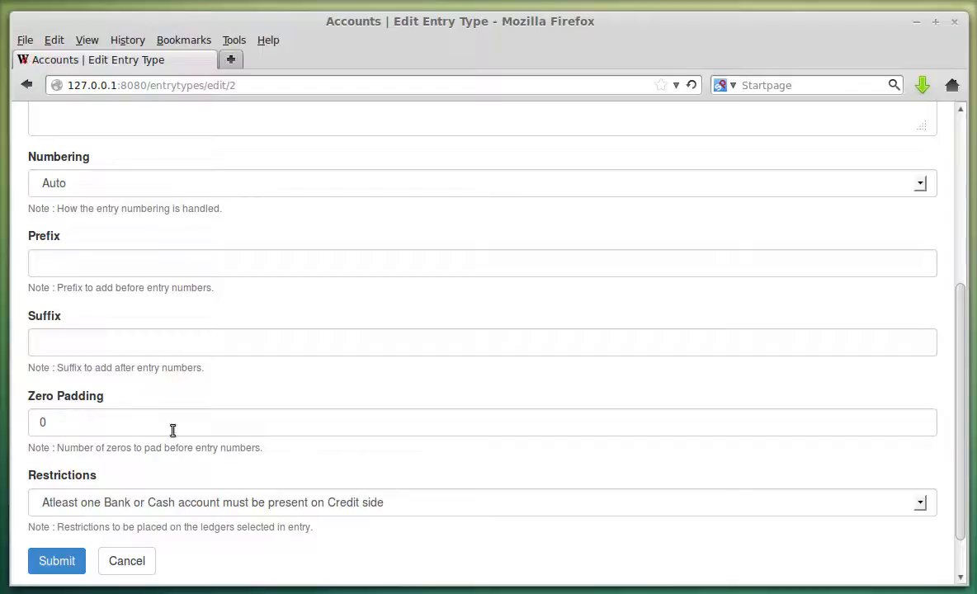
{"action": "left_click", "coordinate": [135, 561]}
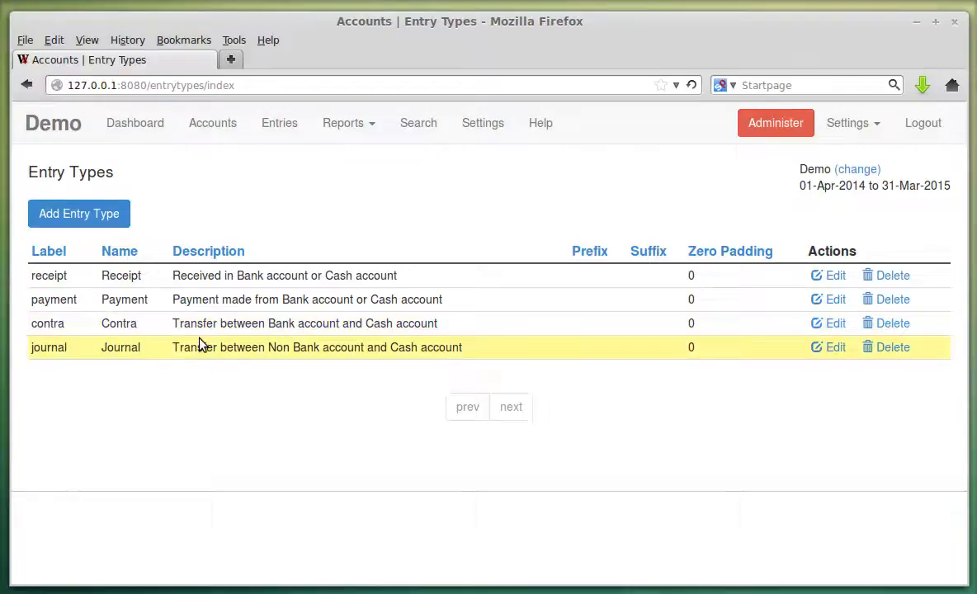
{"action": "left_click", "coordinate": [836, 324]}
{"action": "scroll", "coordinate": [412, 363], "scroll_direction": "down", "scroll_amount": 5}
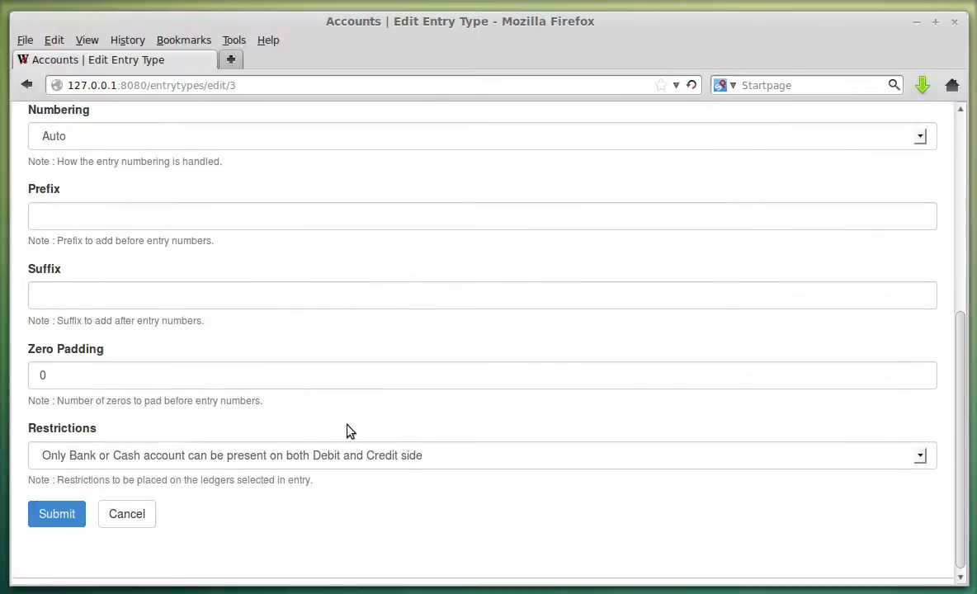
{"action": "left_click", "coordinate": [179, 462]}
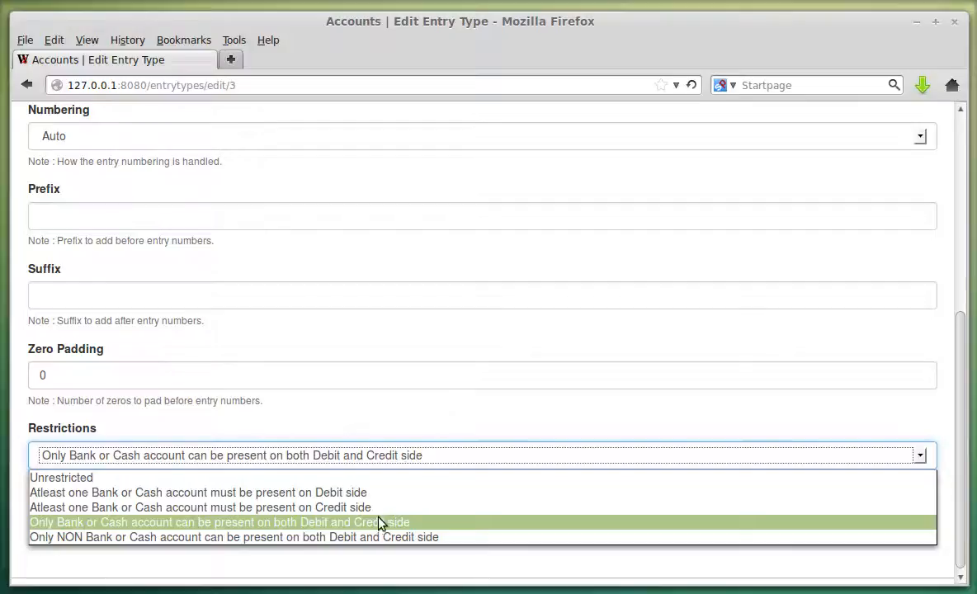
{"action": "left_click", "coordinate": [424, 521]}
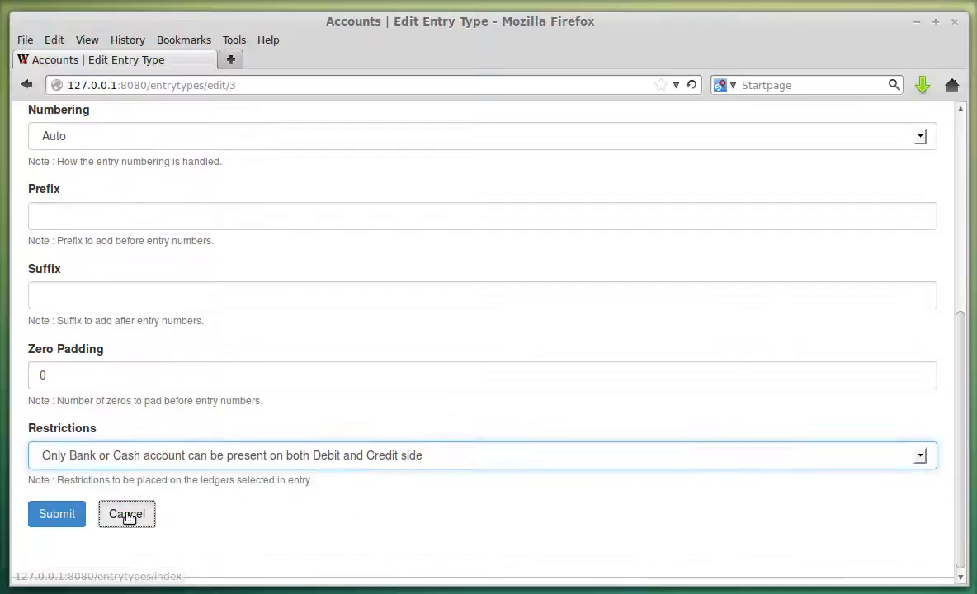
{"action": "left_click", "coordinate": [128, 517]}
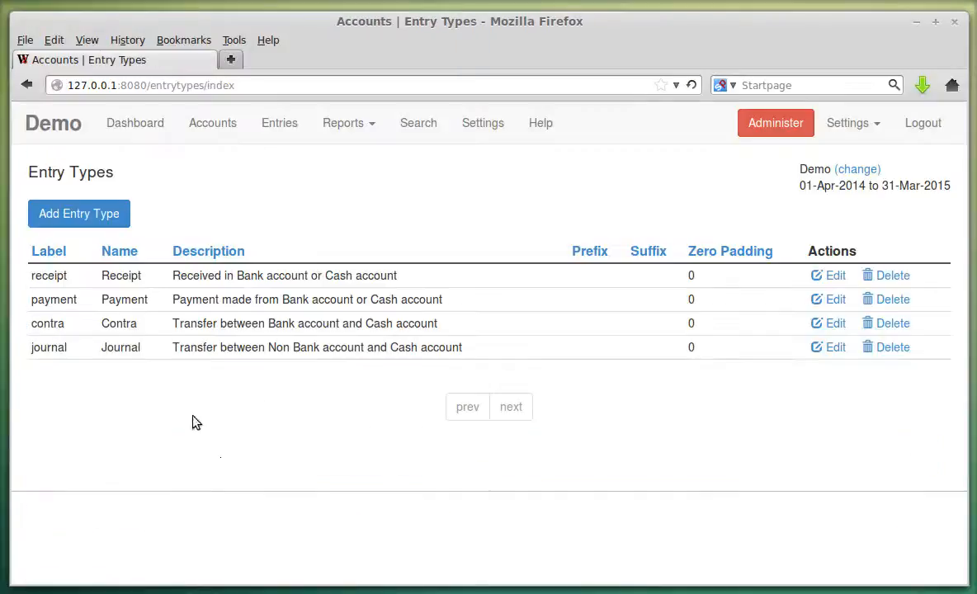
{"action": "left_click", "coordinate": [829, 347]}
{"action": "scroll", "coordinate": [454, 400], "scroll_direction": "down", "scroll_amount": 5}
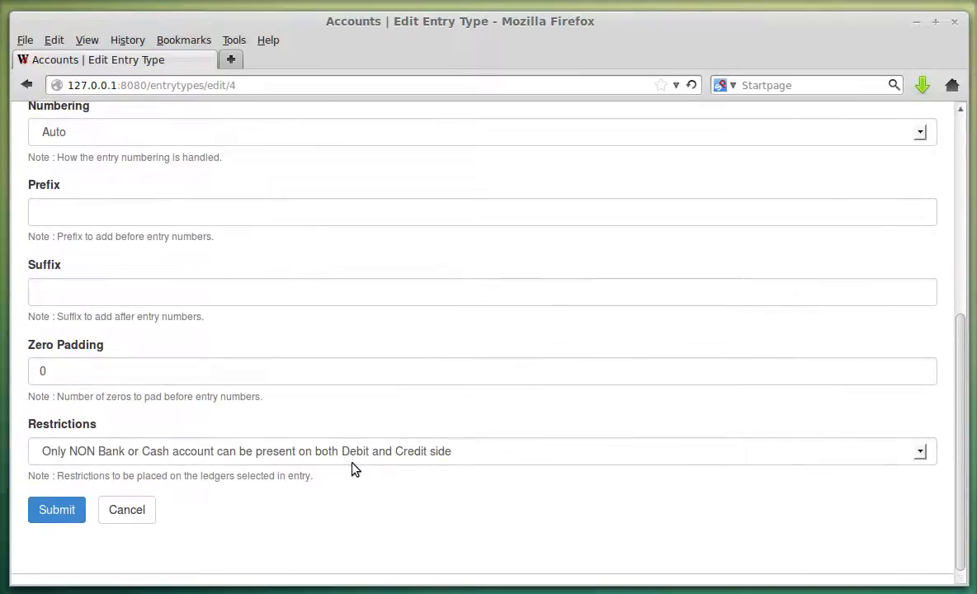
Leave the Journal entry type's restriction unchanged and cancel its form.
{"action": "left_click", "coordinate": [134, 459]}
{"action": "left_click", "coordinate": [135, 459]}
{"action": "left_click", "coordinate": [146, 513]}
Open a new entry type form, keep restrictions at Unrestricted, and discard it.
{"action": "left_click", "coordinate": [122, 208]}
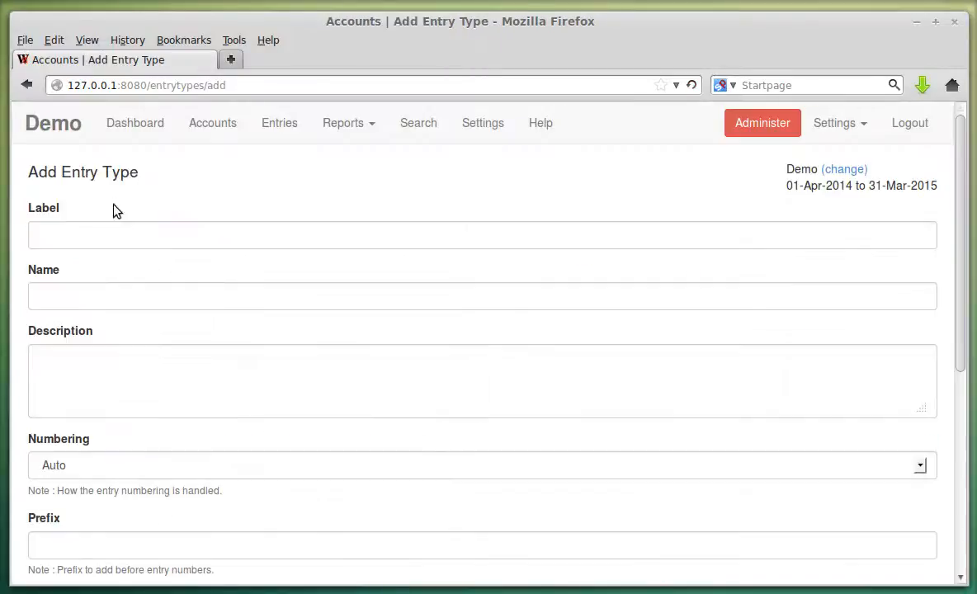
{"action": "scroll", "coordinate": [150, 156], "scroll_direction": "down", "scroll_amount": 4}
{"action": "scroll", "coordinate": [94, 183], "scroll_direction": "up", "scroll_amount": 3}
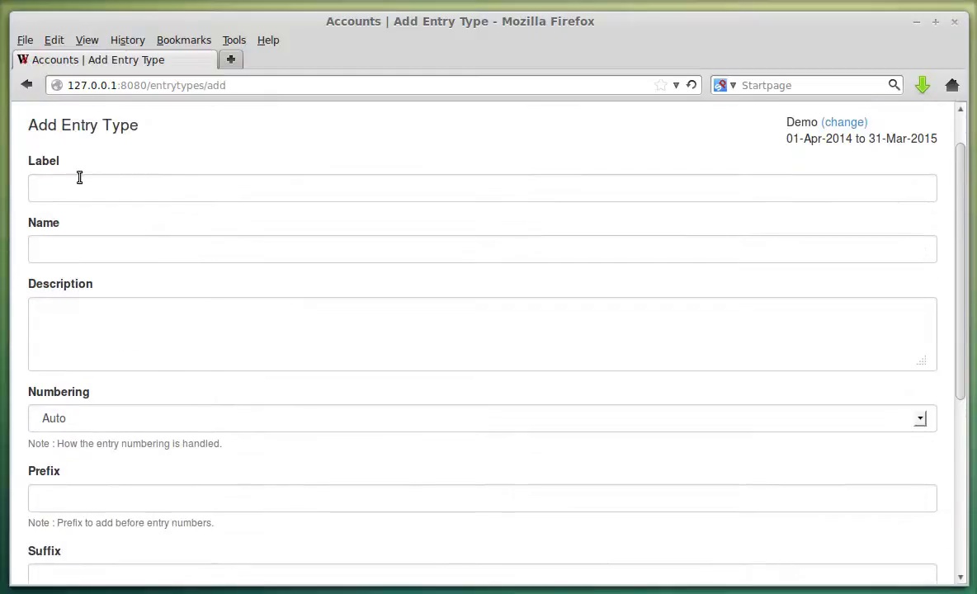
{"action": "scroll", "coordinate": [96, 264], "scroll_direction": "down", "scroll_amount": 4}
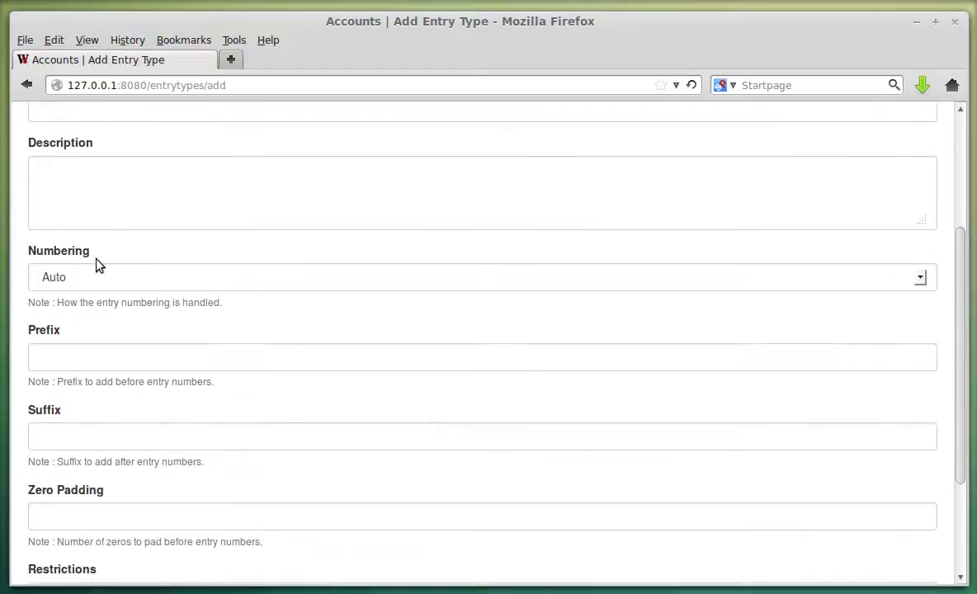
{"action": "scroll", "coordinate": [97, 259], "scroll_direction": "down", "scroll_amount": 2}
{"action": "left_click", "coordinate": [97, 451]}
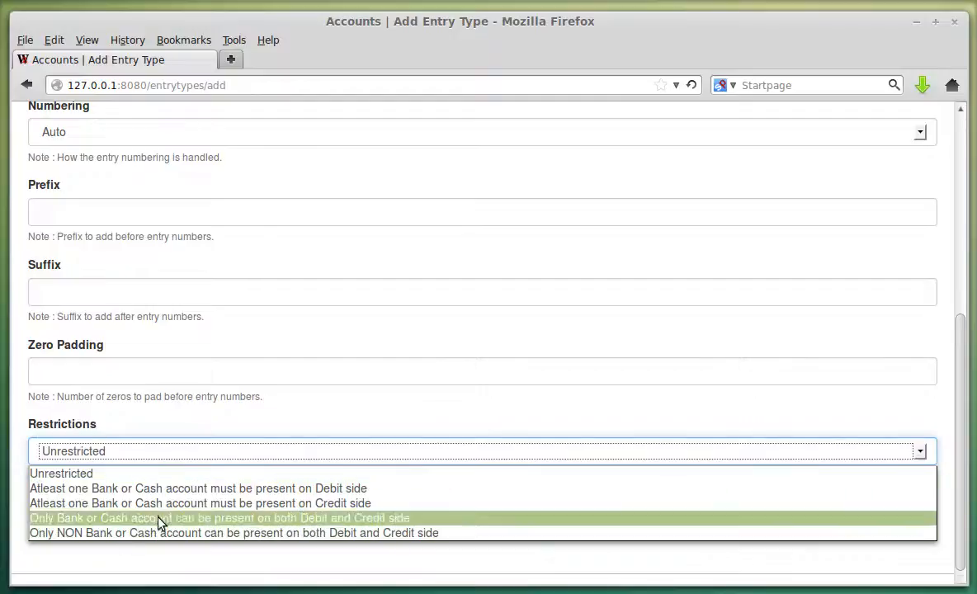
{"action": "left_click", "coordinate": [142, 475]}
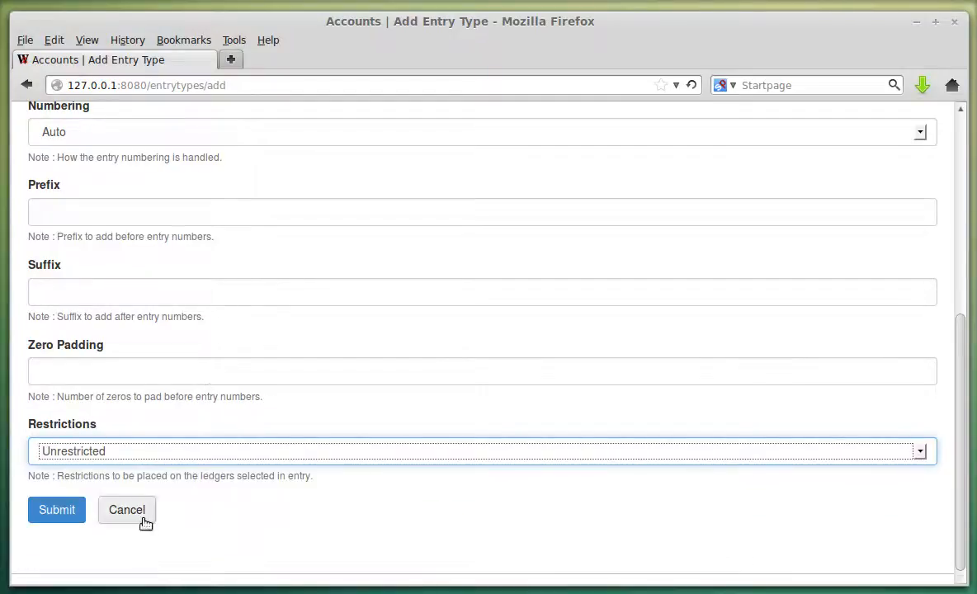
{"action": "left_click", "coordinate": [132, 511]}
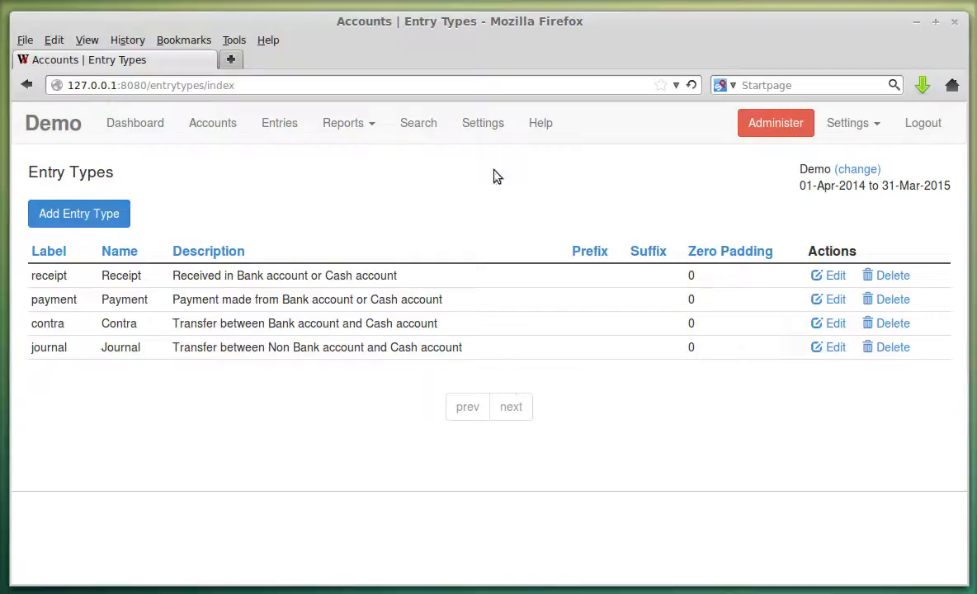
From Settings, open the account selection page via (change) next to Demo.
{"action": "left_click", "coordinate": [472, 123]}
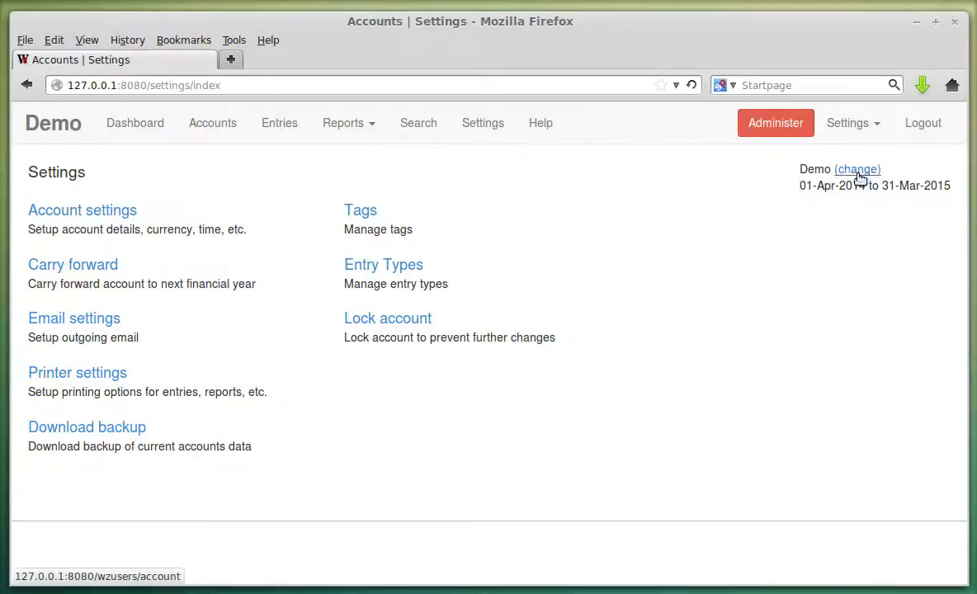
{"action": "double_click", "coordinate": [807, 174]}
{"action": "left_click", "coordinate": [805, 212]}
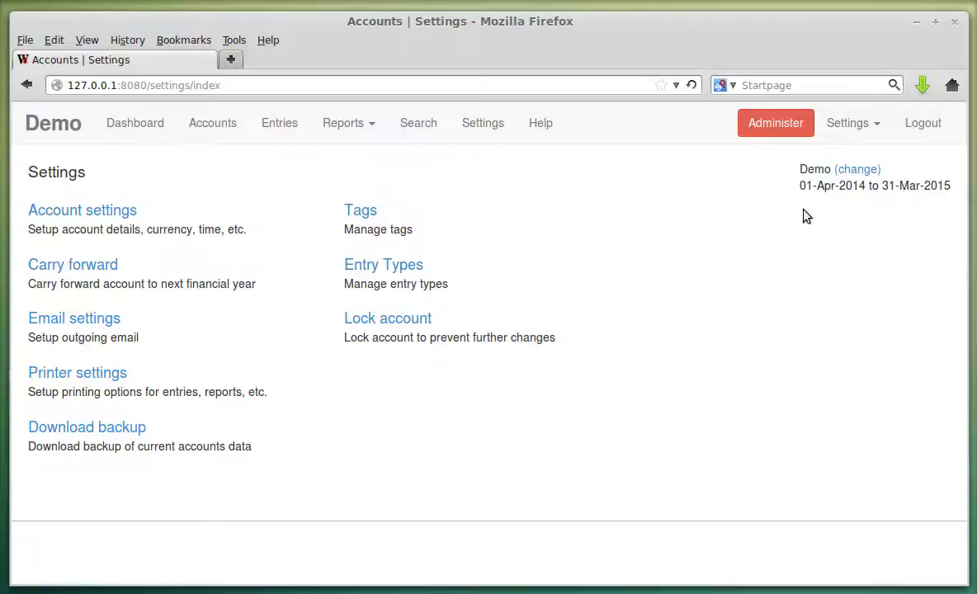
{"action": "double_click", "coordinate": [812, 174]}
{"action": "left_click", "coordinate": [863, 173]}
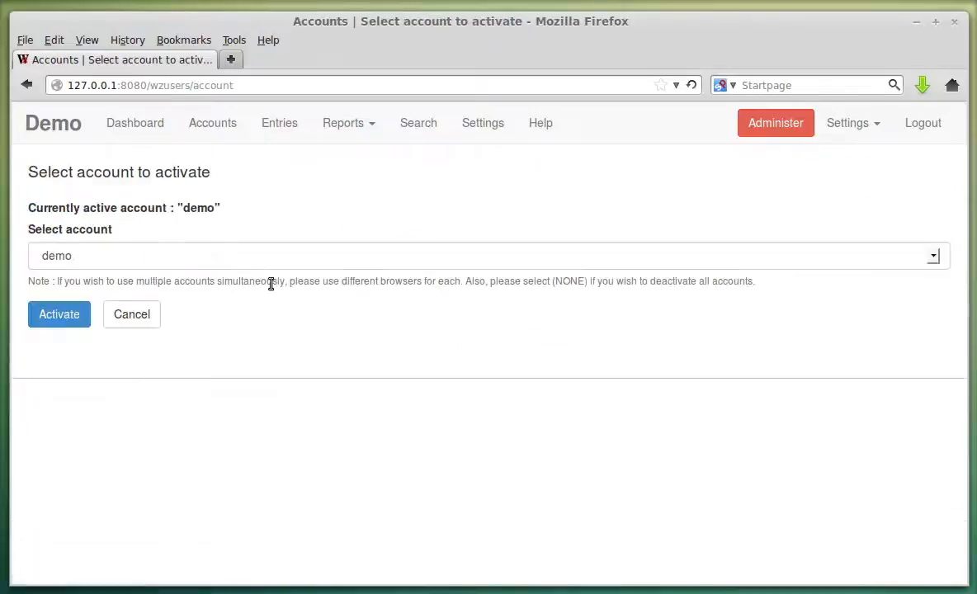
{"action": "left_click", "coordinate": [128, 262]}
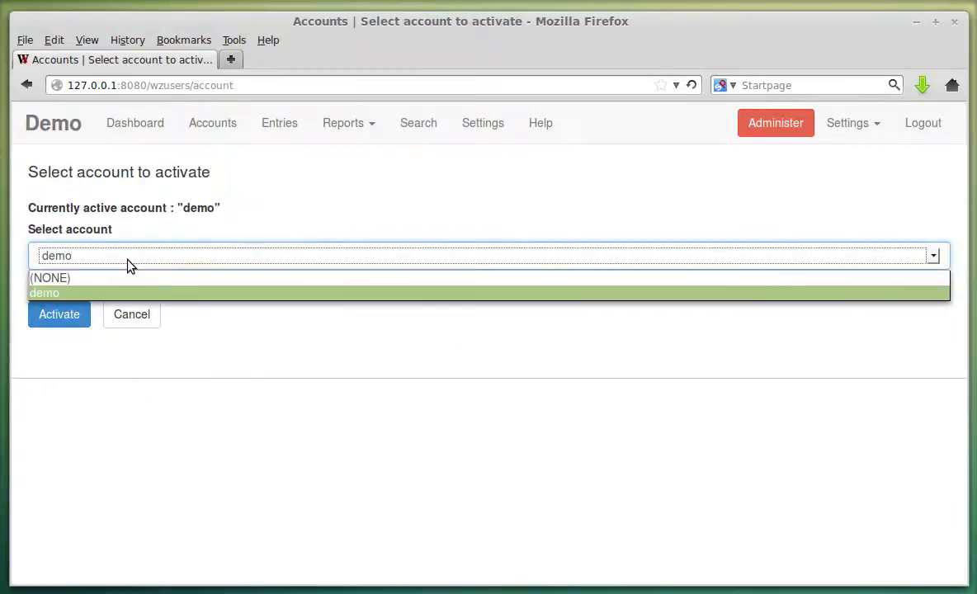
{"action": "left_click", "coordinate": [264, 319]}
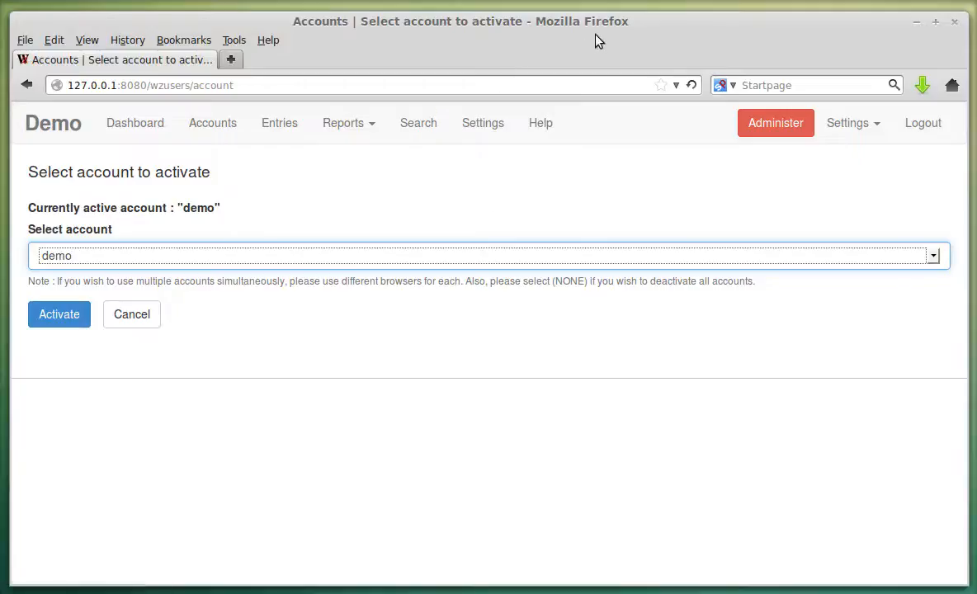
Select (NONE) as the account and activate it to deactivate every account.
{"action": "left_click", "coordinate": [512, 224]}
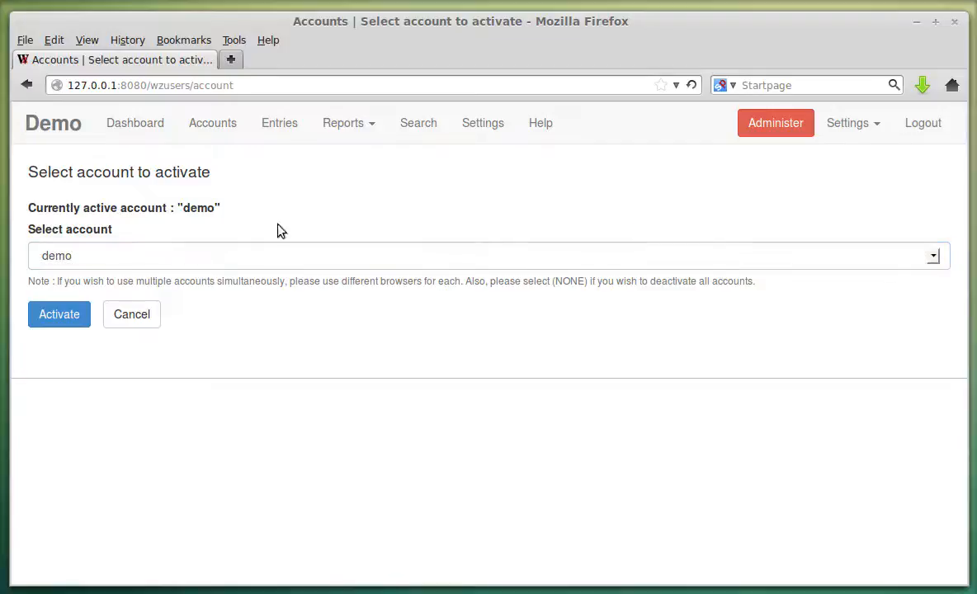
{"action": "left_click", "coordinate": [241, 253]}
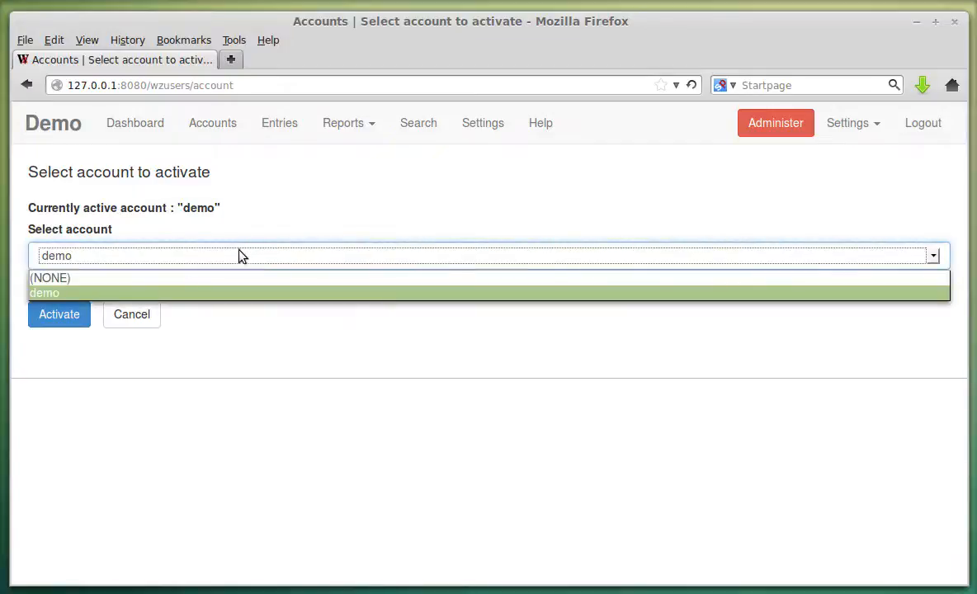
{"action": "left_click", "coordinate": [135, 278]}
{"action": "left_click", "coordinate": [76, 313]}
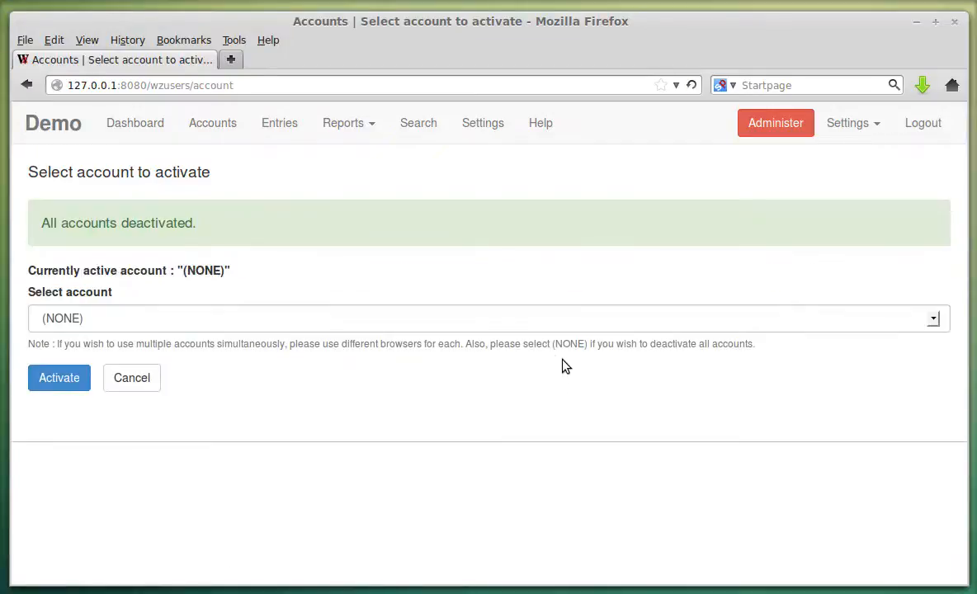